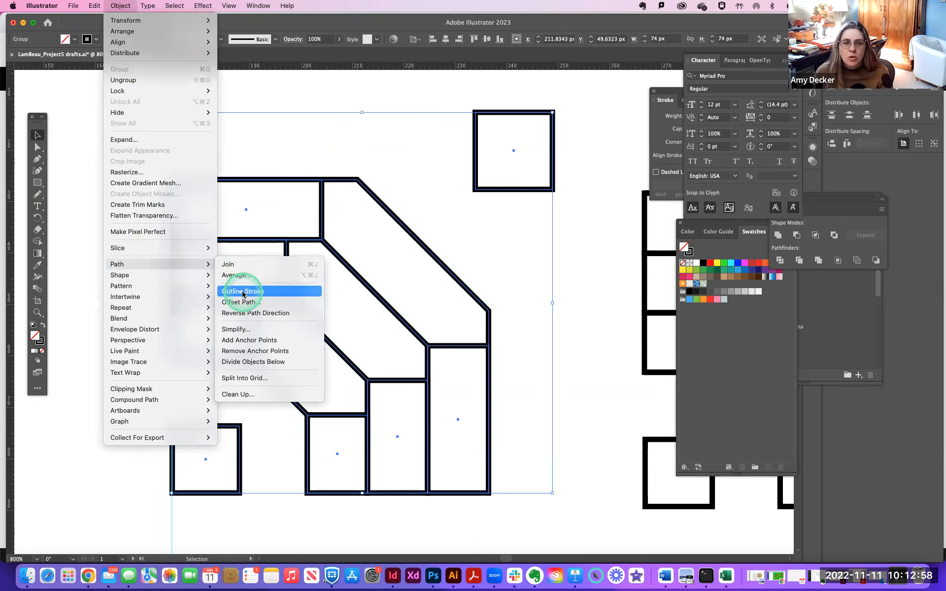
Step: Outline the strokes of the grouped line motif and inspect the overlapping shapes at its corners
click(243, 291)
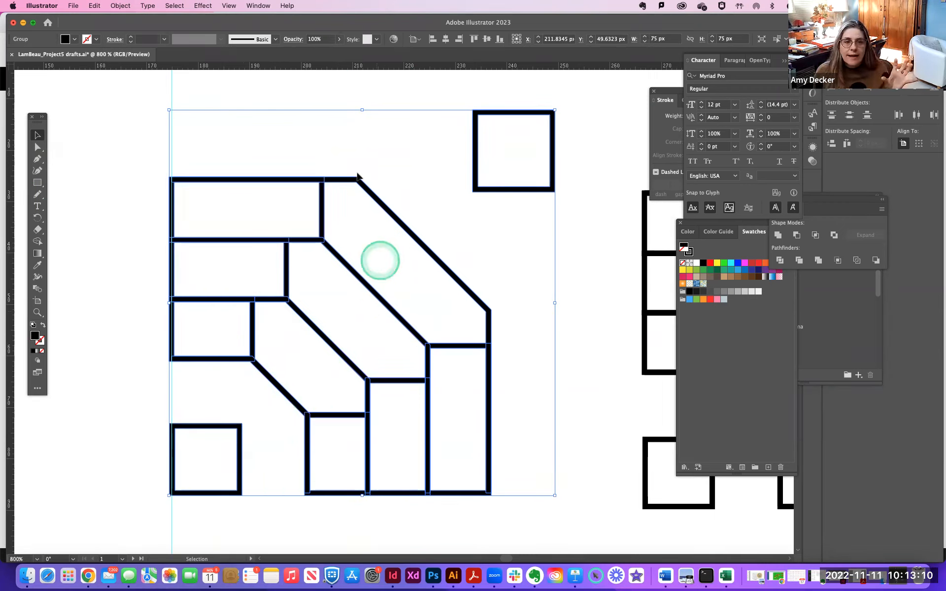
key(super+equal)
key(super+equal)
key(super+equal)
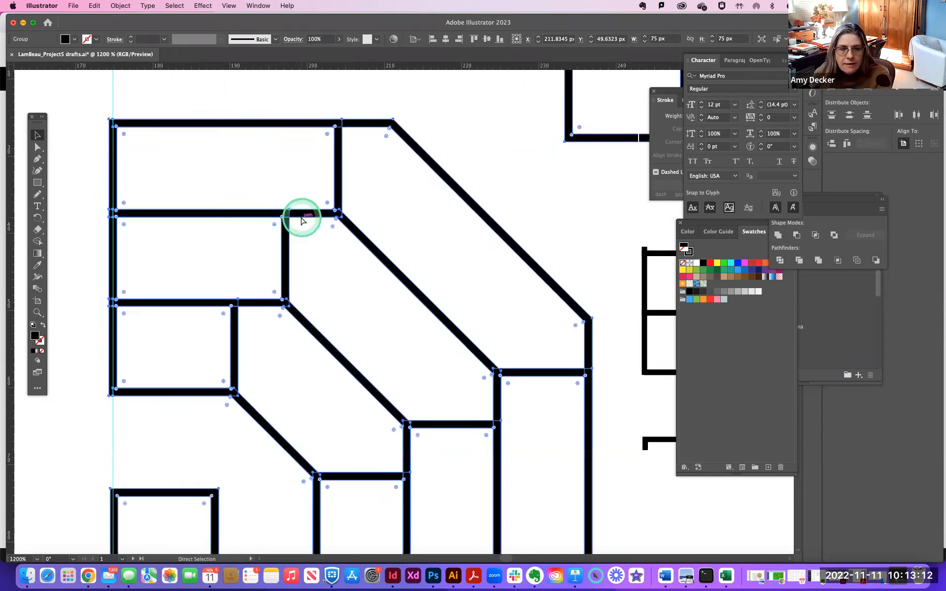
drag(204, 164, 358, 227)
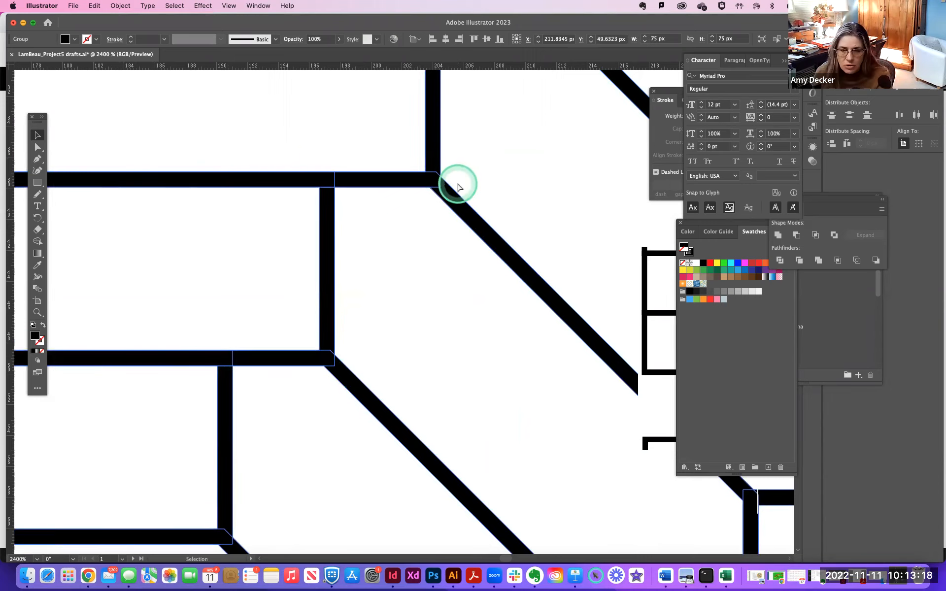
key(super+minus)
key(super+minus)
key(super+minus)
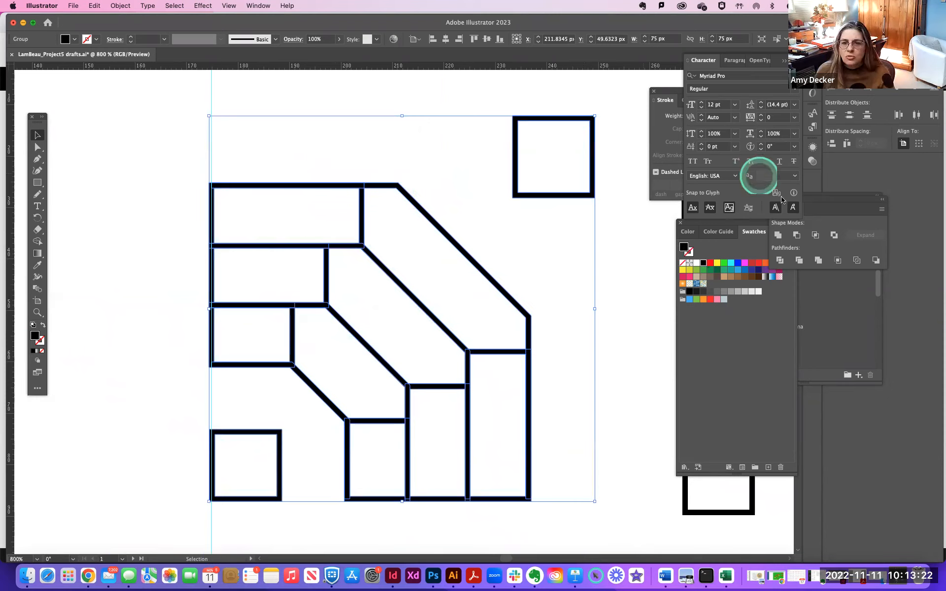
Step: Merge the overlapping outlined shapes of the motif with the Pathfinder Unite operation
drag(844, 213, 275, 114)
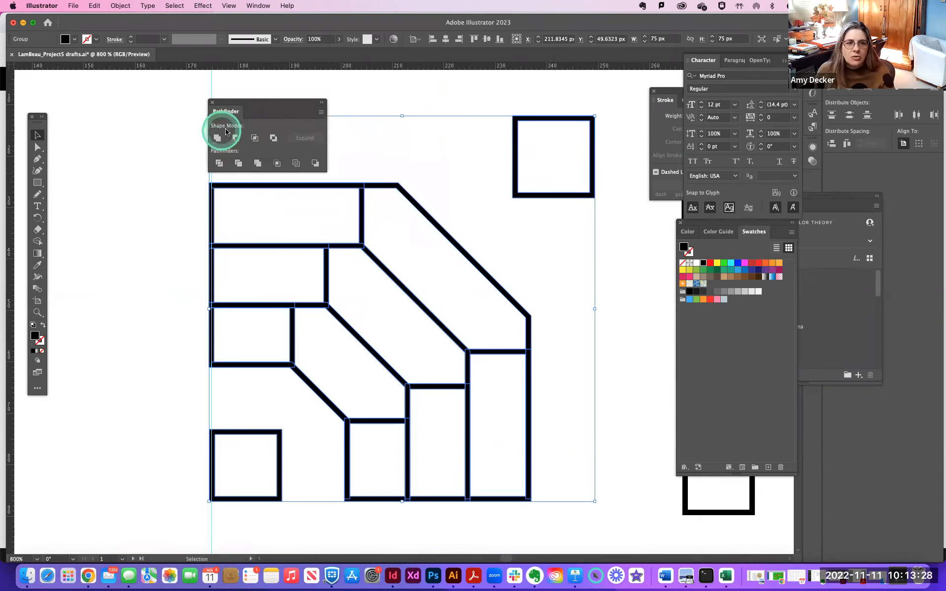
click(218, 141)
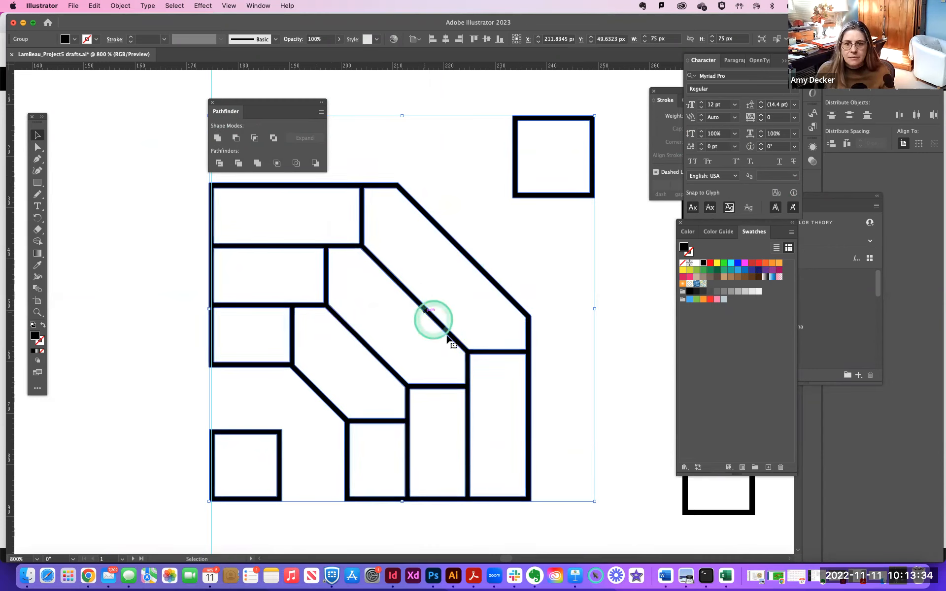
click(165, 188)
click(245, 187)
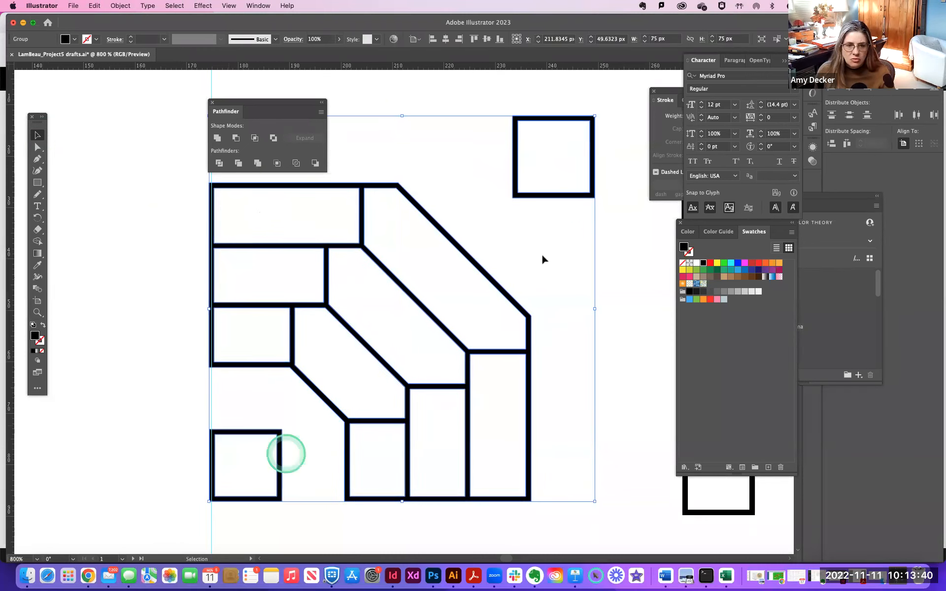
Step: Ungroup the united motif and select the large shape and both squares in turn to check that they are separate
click(121, 5)
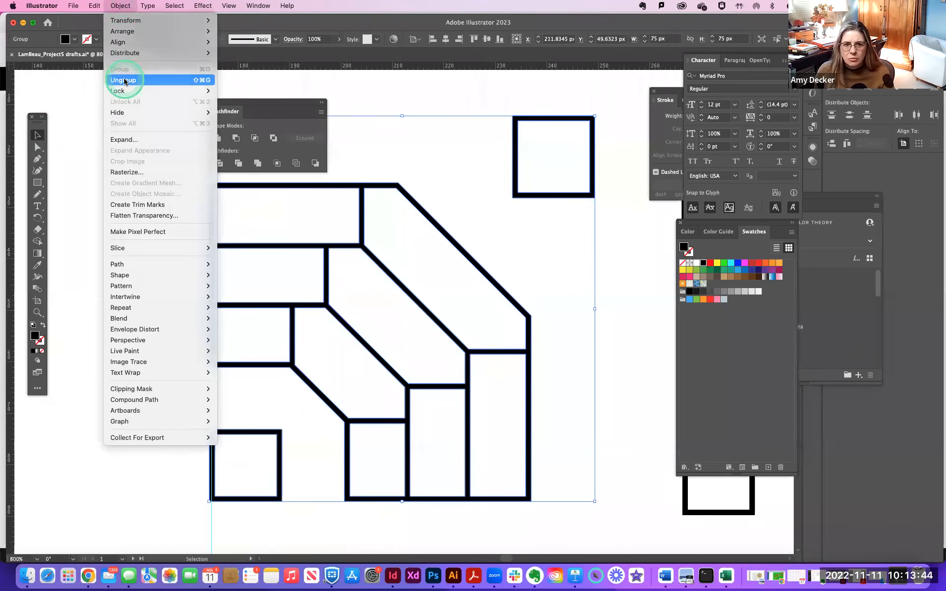
click(124, 81)
click(197, 215)
click(277, 186)
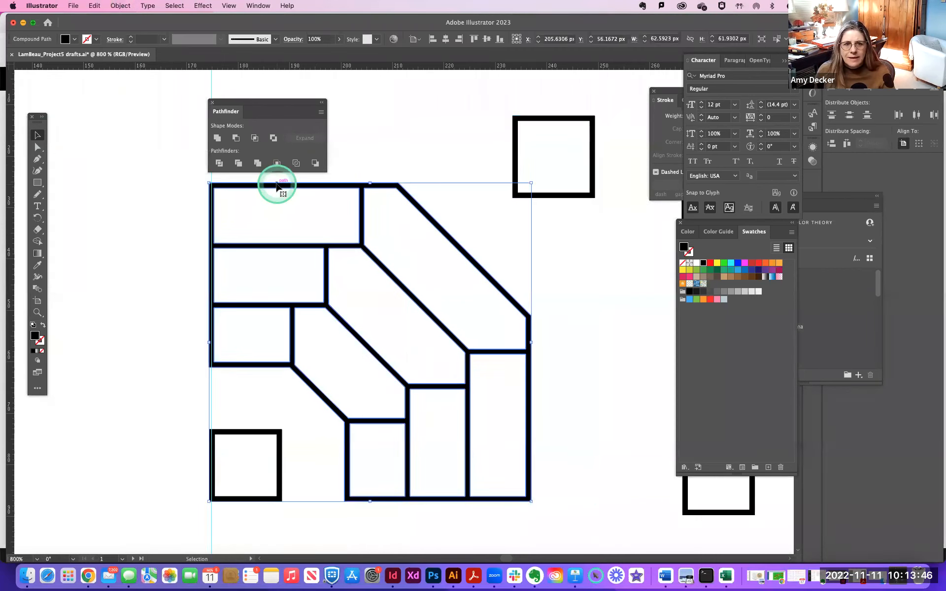
click(261, 431)
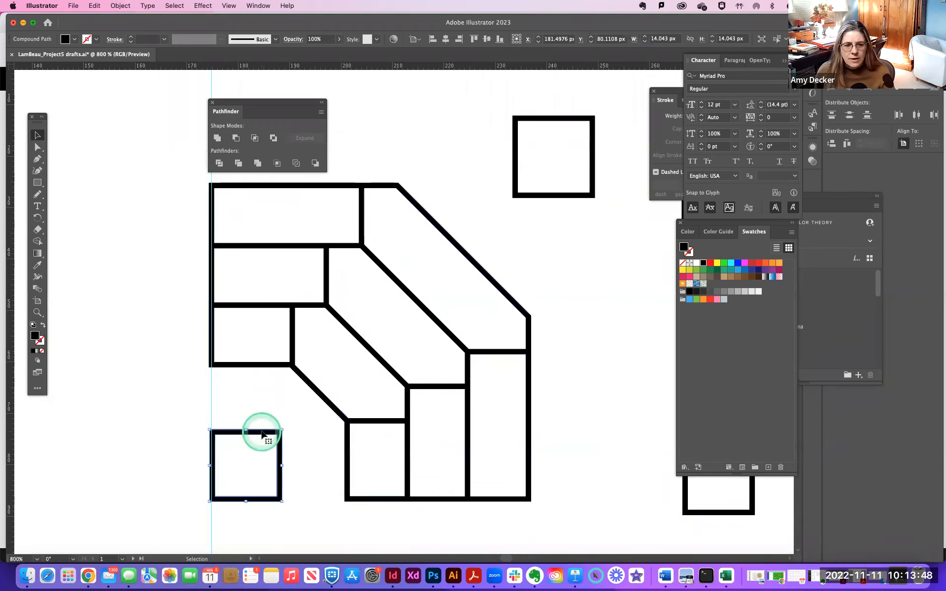
click(549, 120)
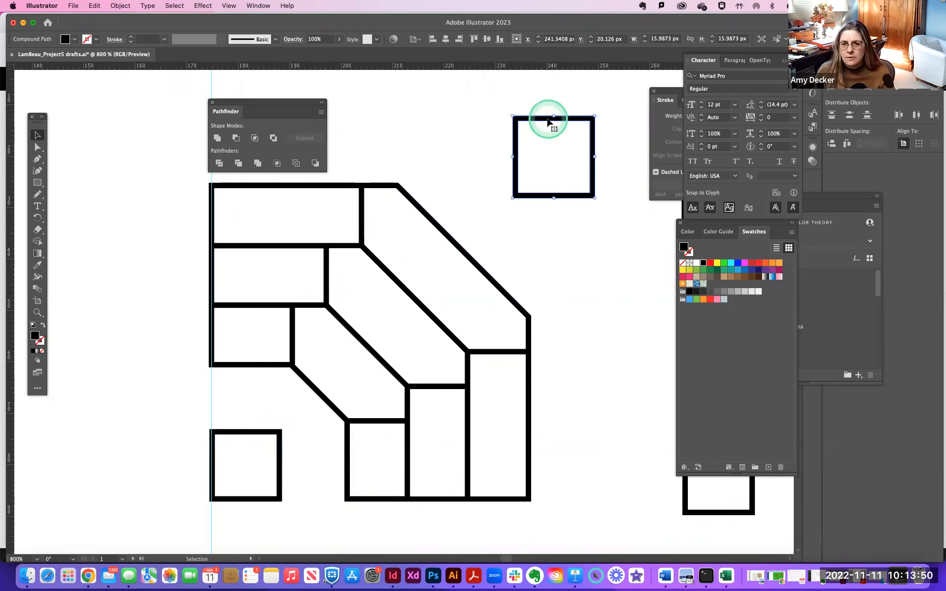
click(280, 271)
click(160, 270)
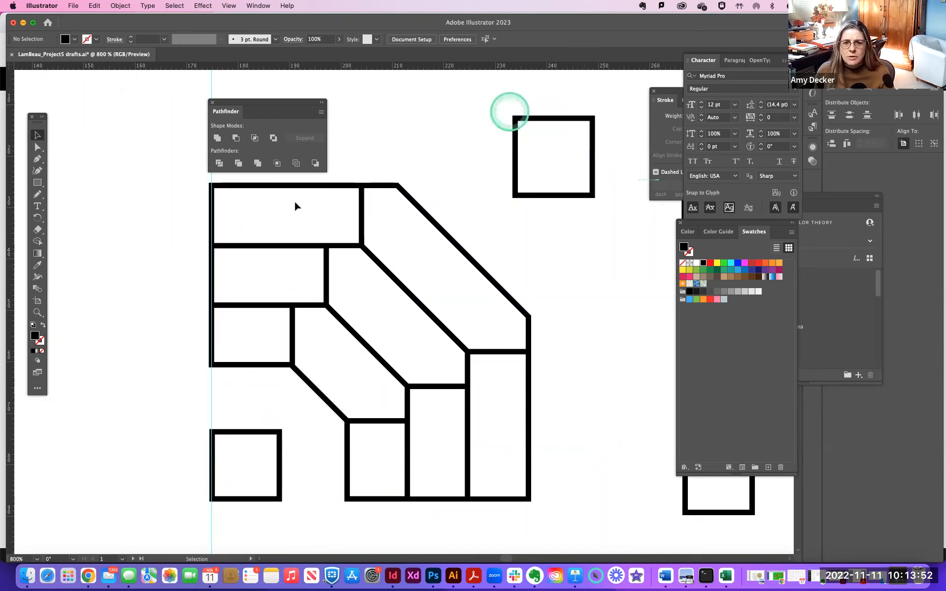
click(312, 392)
click(482, 340)
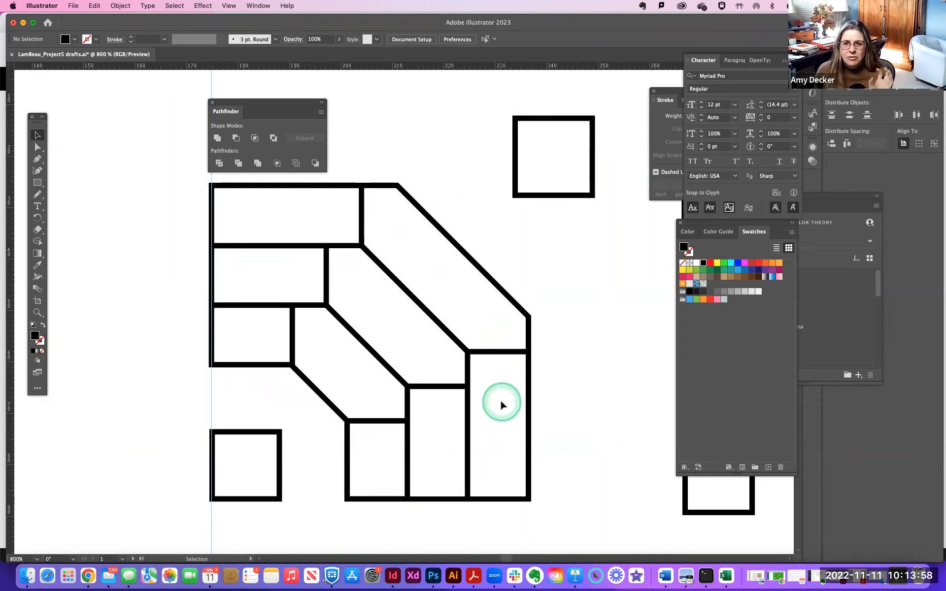
drag(556, 304, 503, 301)
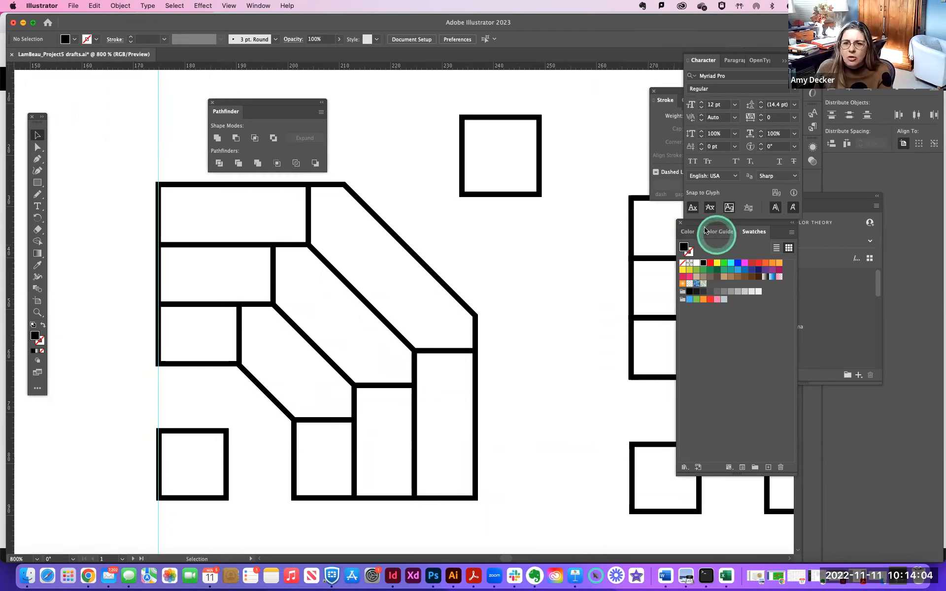
Step: Clear the floating Swatches, Libraries and Character panels away from the artwork
click(680, 223)
drag(829, 200, 586, 88)
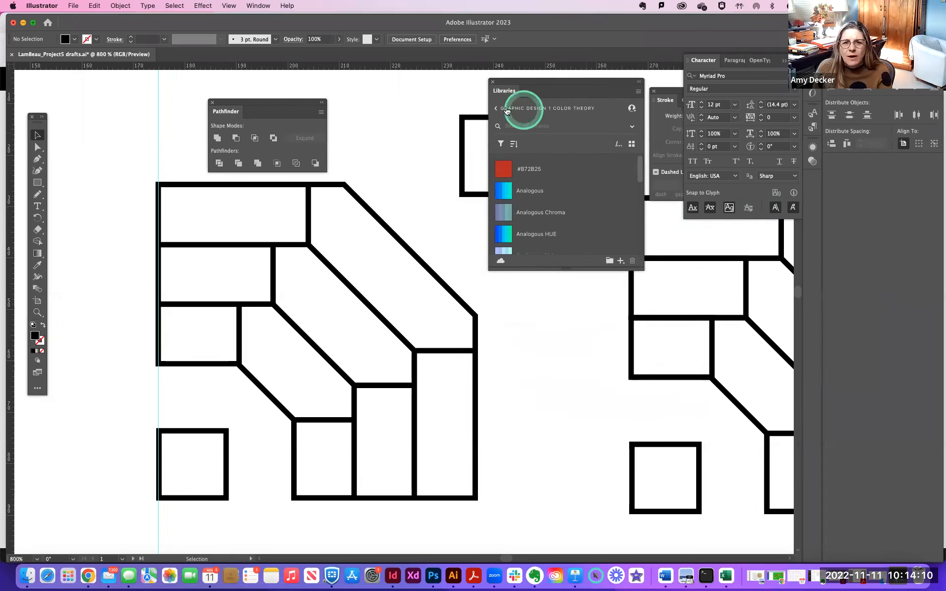
click(493, 82)
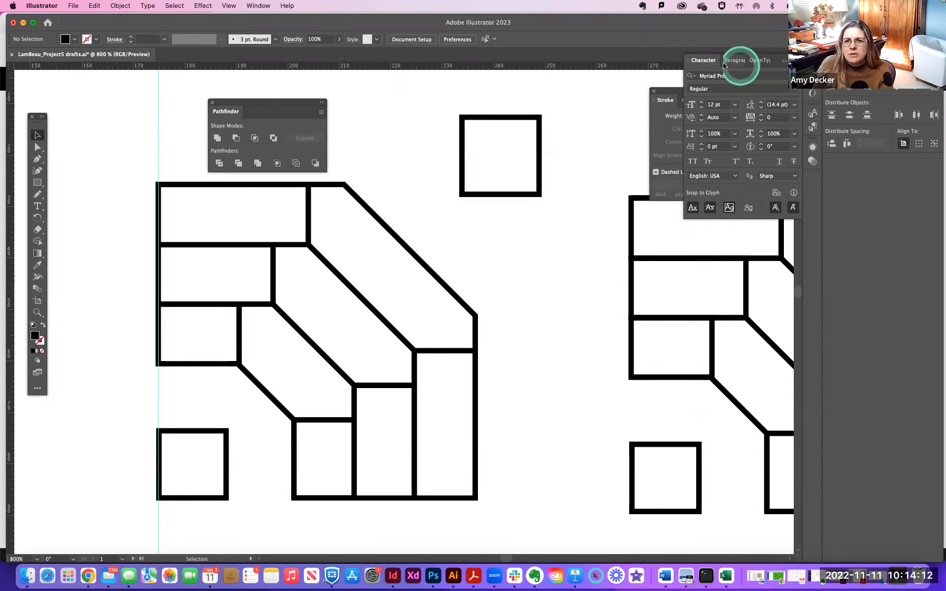
click(784, 63)
drag(693, 18, 700, 17)
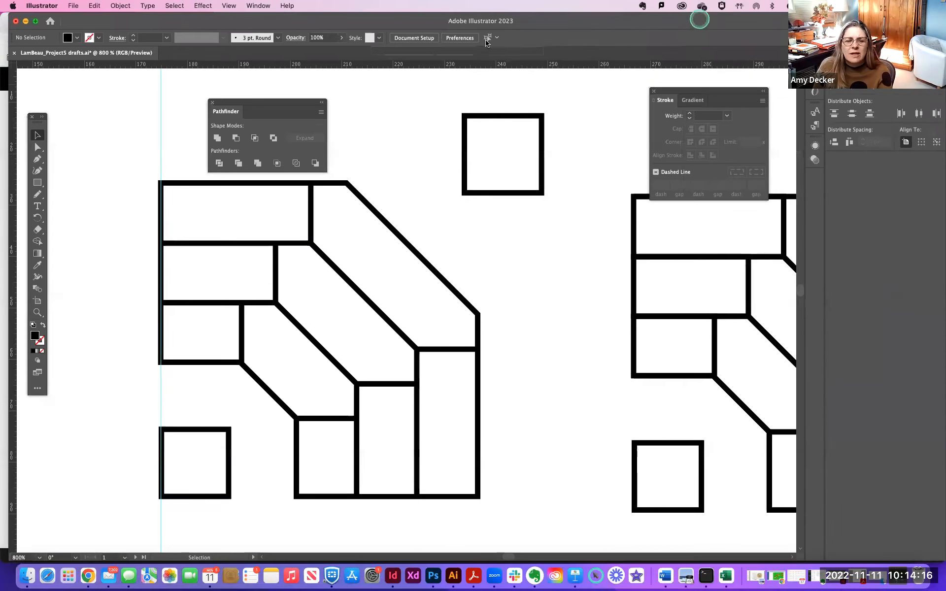
click(260, 6)
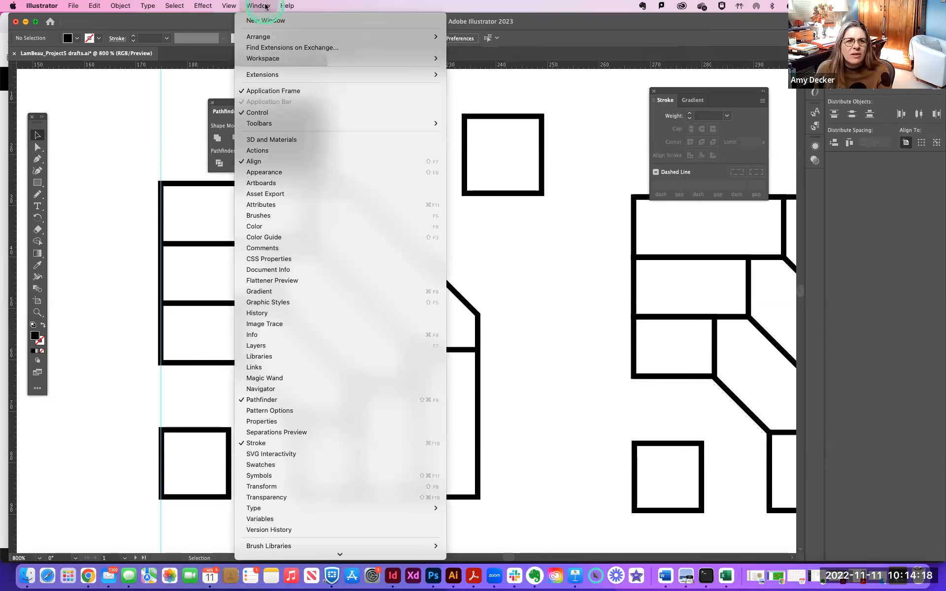
click(262, 58)
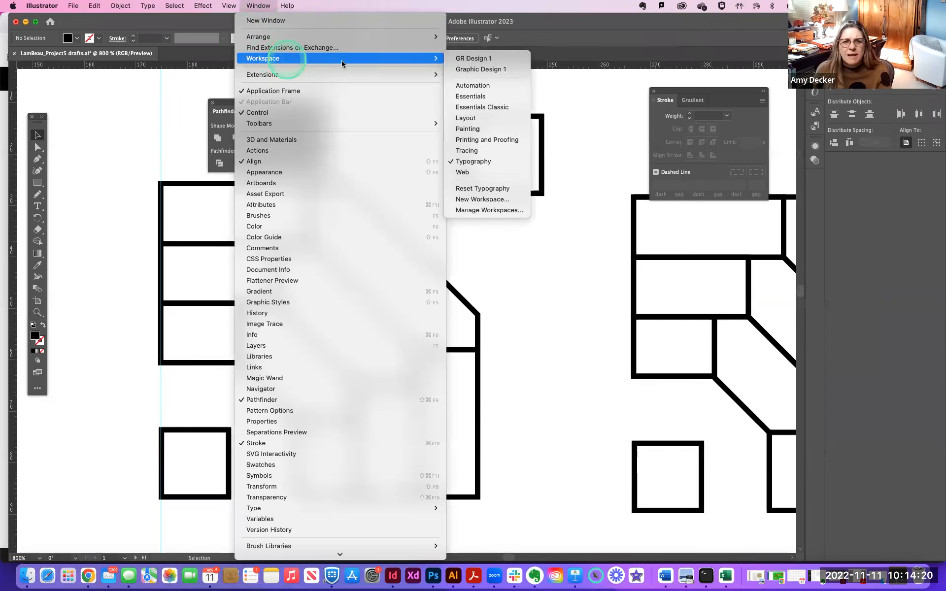
click(507, 61)
drag(494, 61, 470, 164)
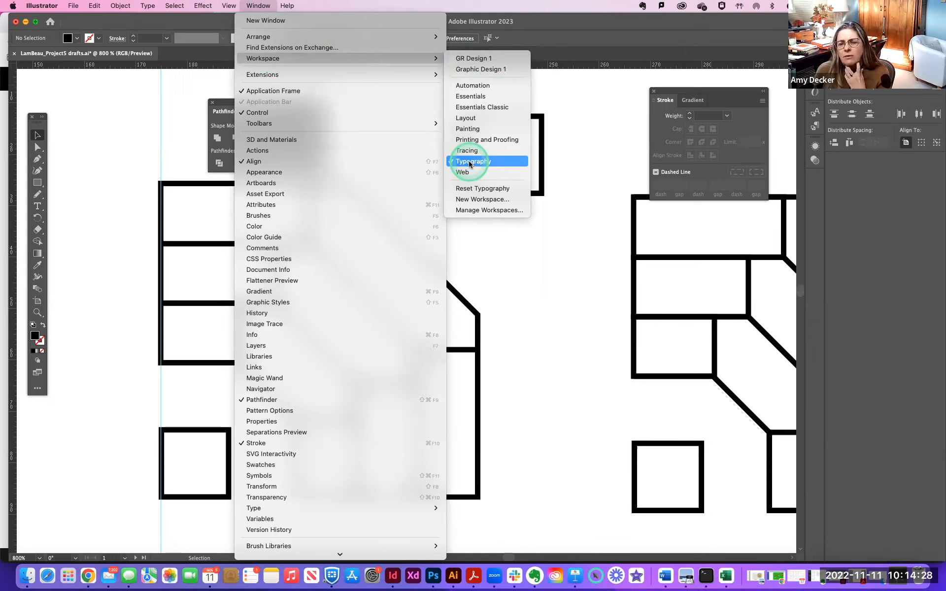
drag(470, 164, 468, 164)
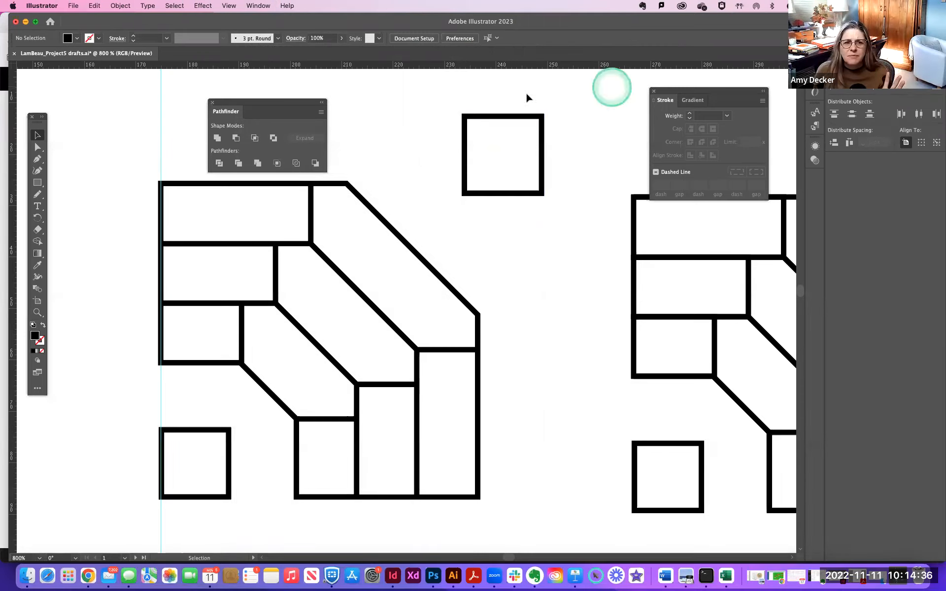
Step: Close the Pathfinder and Stroke panels, and show the Libraries panel beside the motif
click(212, 104)
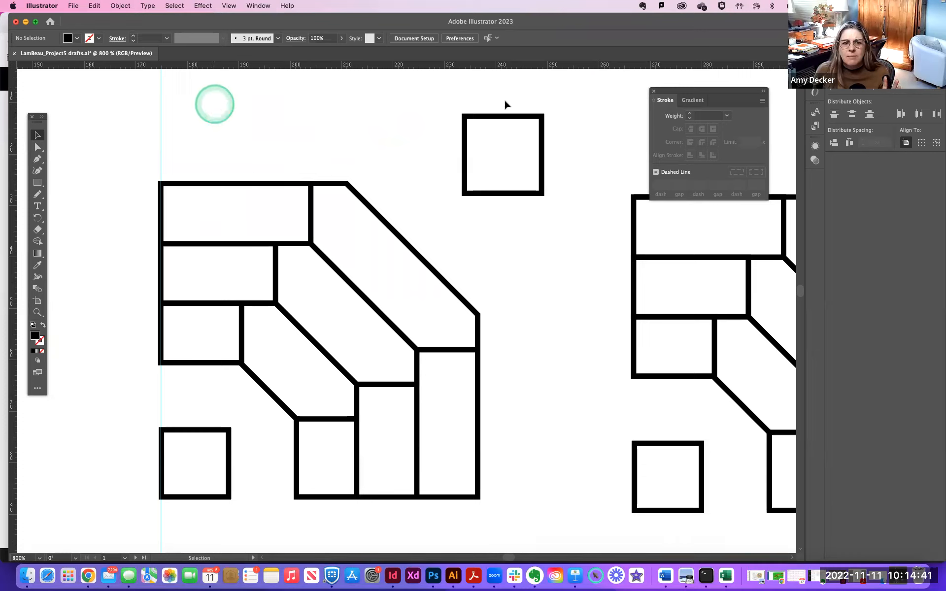
click(653, 91)
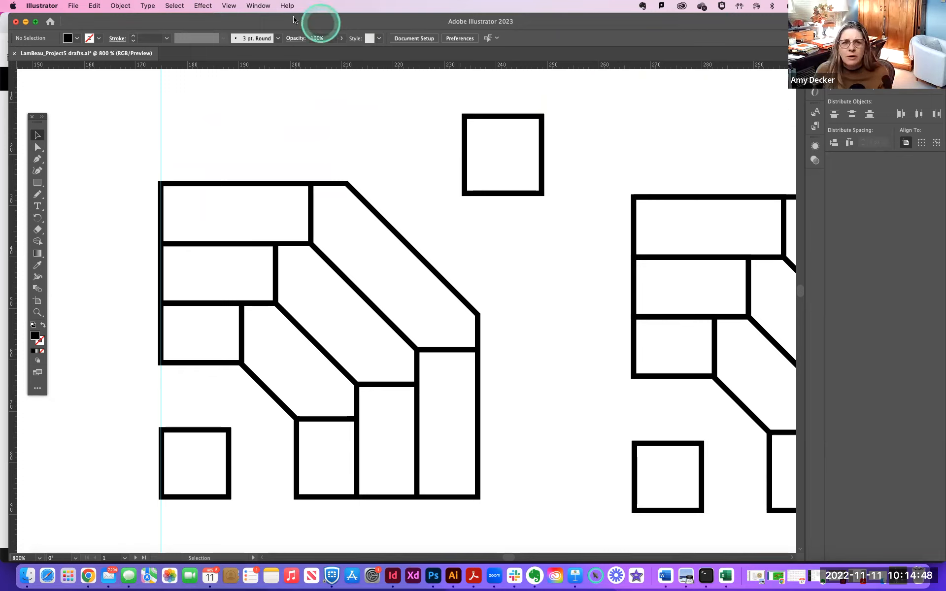
click(259, 6)
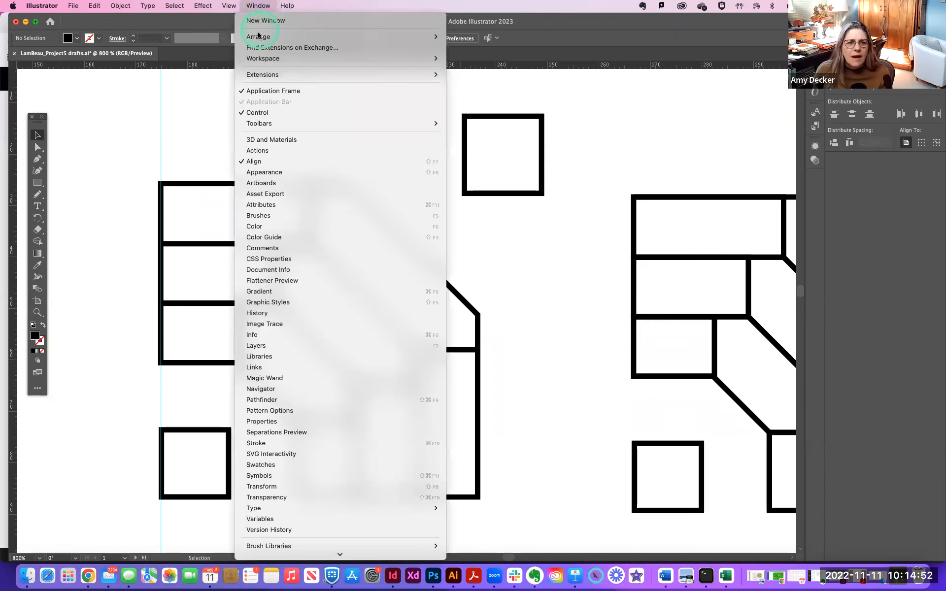
click(259, 357)
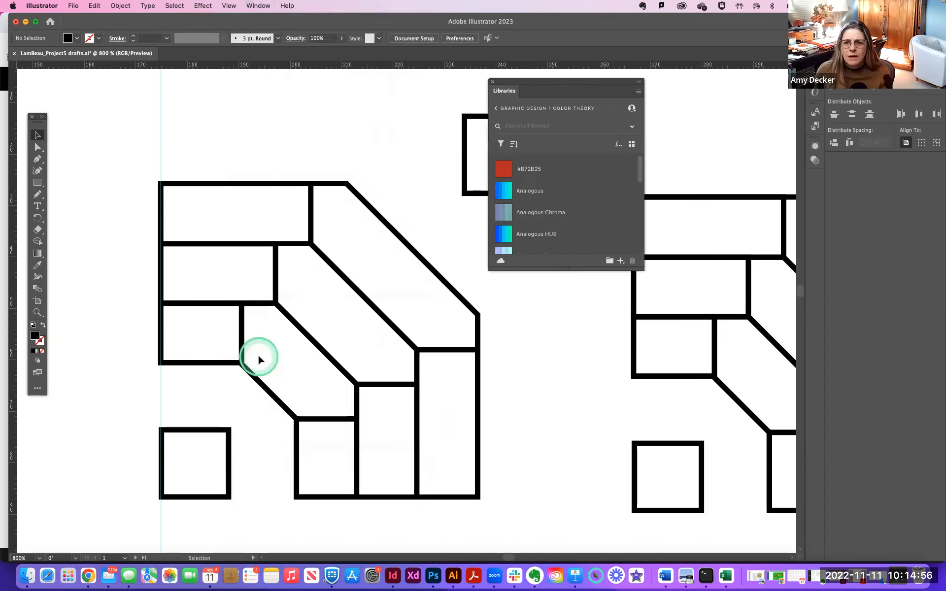
drag(526, 88, 570, 83)
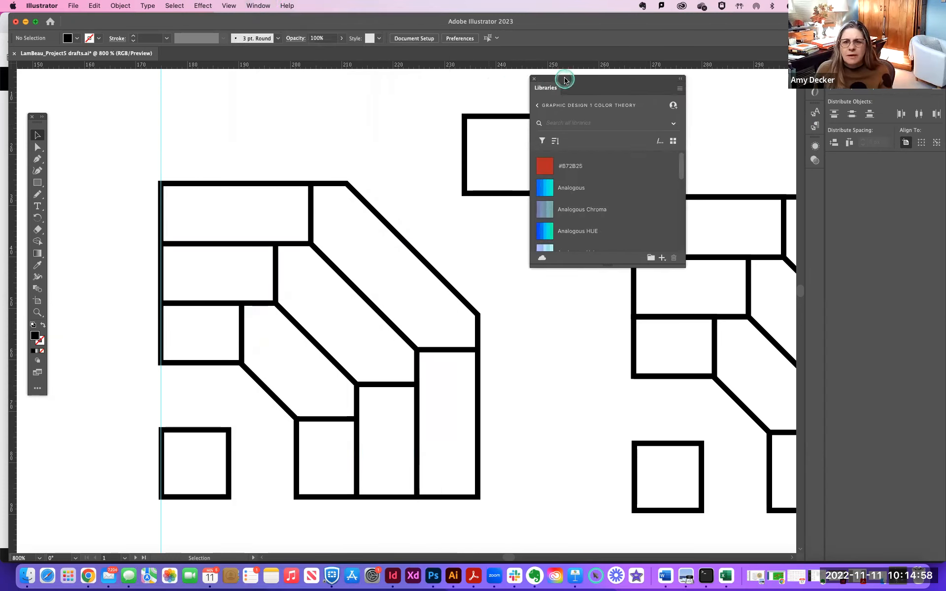
Step: Browse the saved color themes in the Graphic Design 1 Color Theory library
click(542, 103)
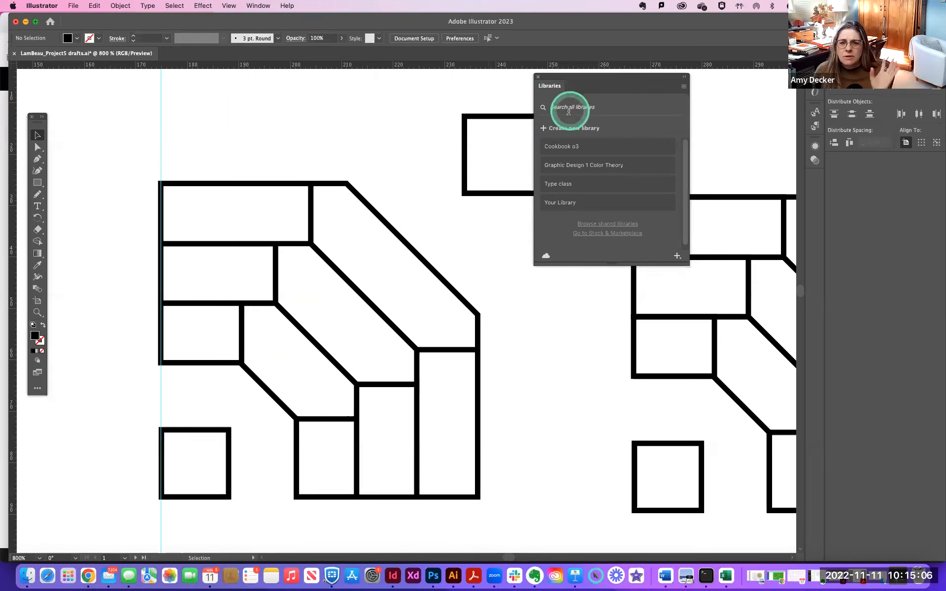
scroll(563, 153, down, 1)
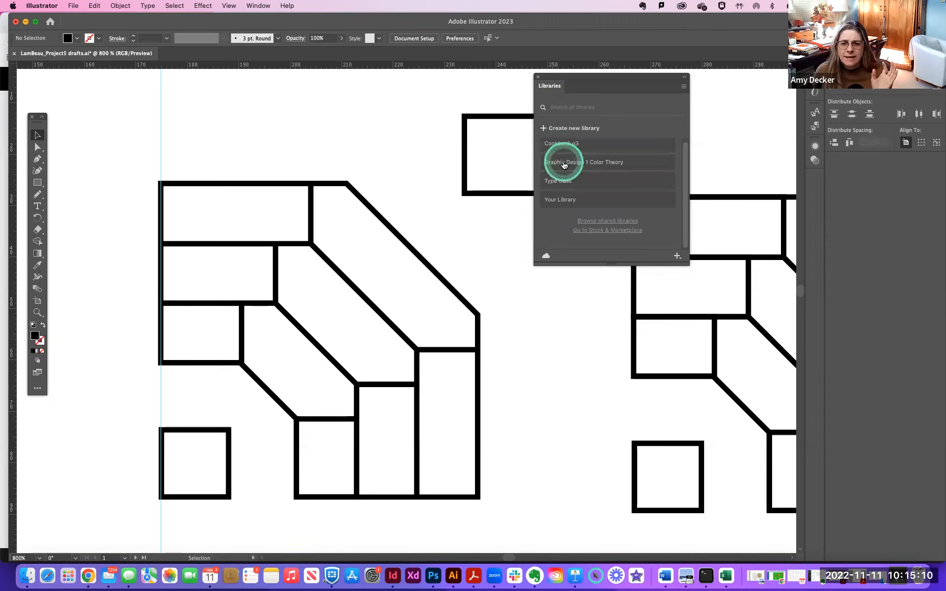
click(597, 165)
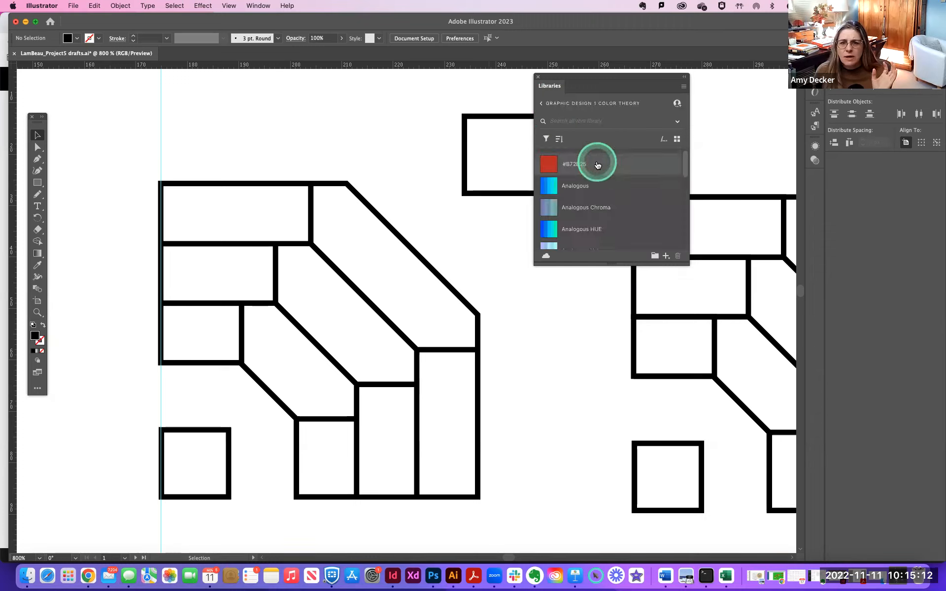
scroll(598, 164, down, 10)
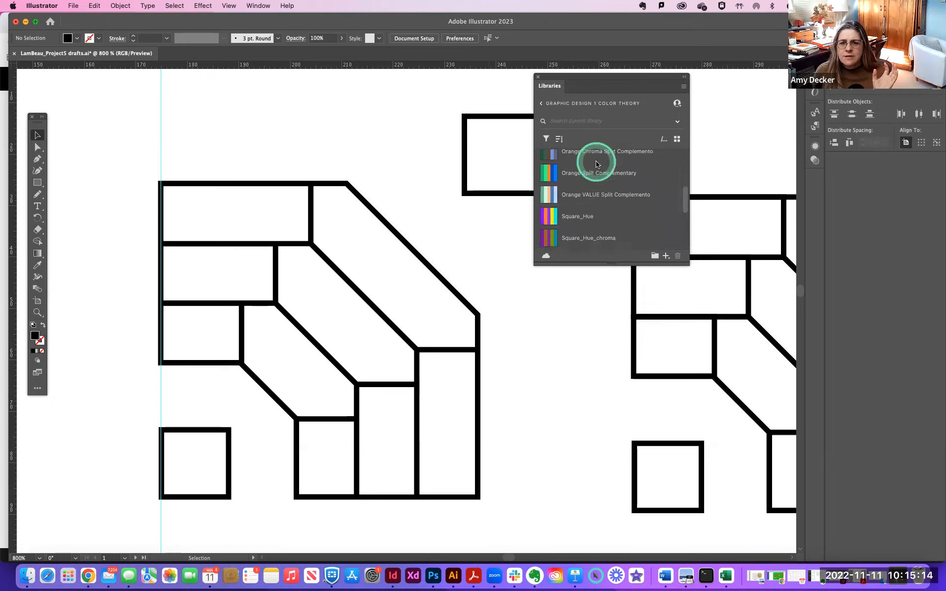
scroll(597, 164, up, 5)
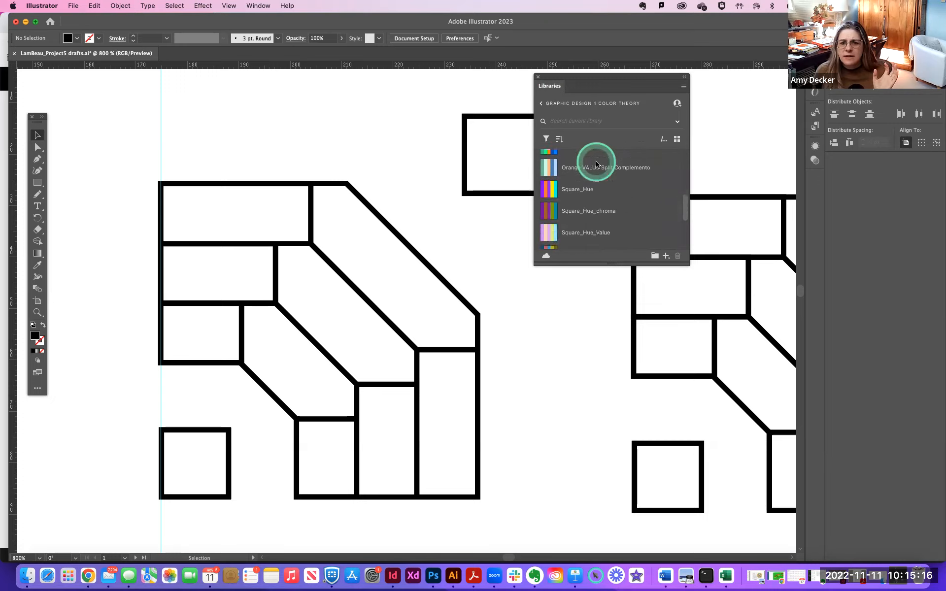
scroll(598, 164, down, 5)
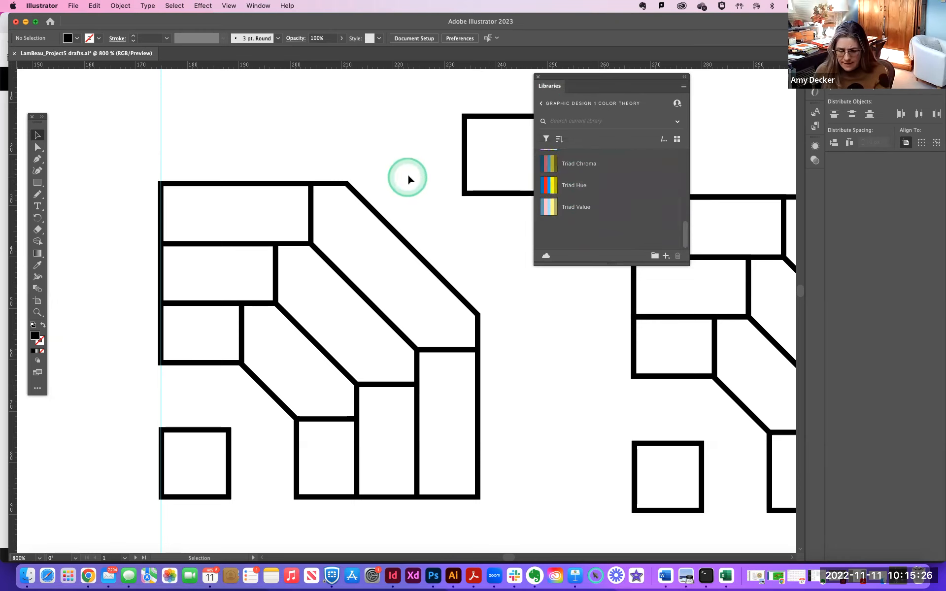
Step: Move the outlined motif with both its squares into the empty artboard area below and to the right of the other line motif
key(super+minus)
key(super+minus)
key(super+minus)
key(super+minus)
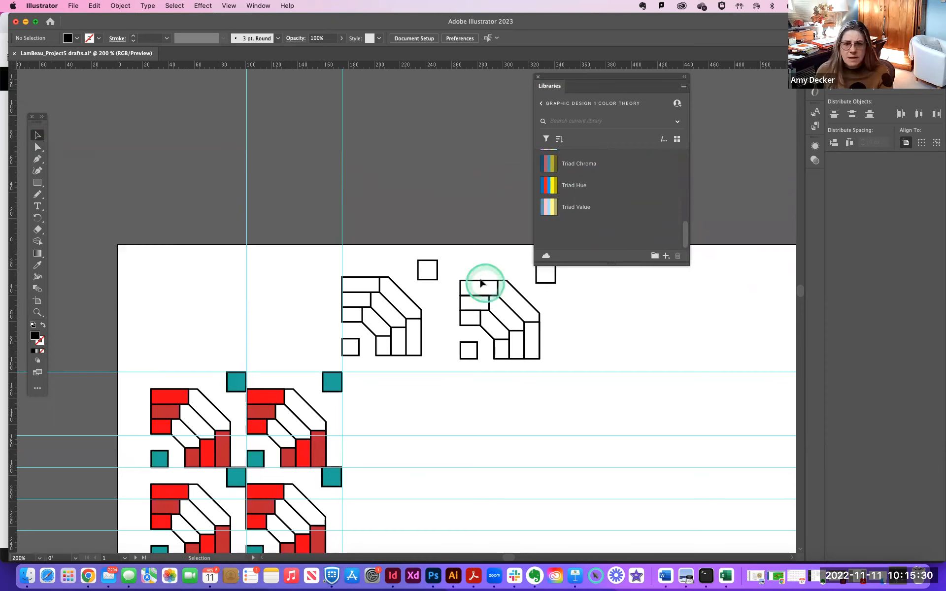
drag(330, 250, 442, 360)
drag(403, 313, 609, 421)
drag(700, 430, 446, 198)
Step: Copy the outlined motif and paste a duplicate onto the artboard
click(359, 178)
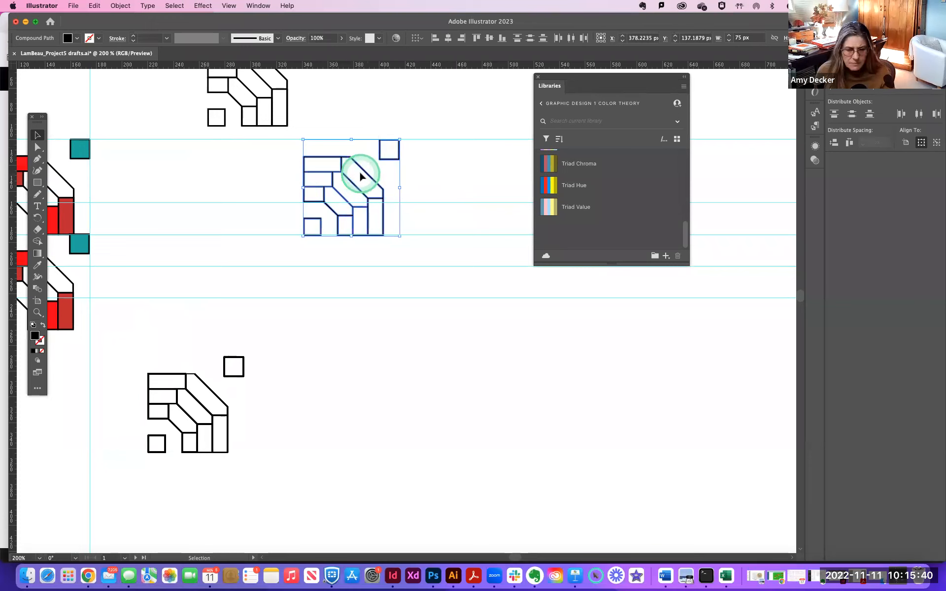
key(a)
key(super+v)
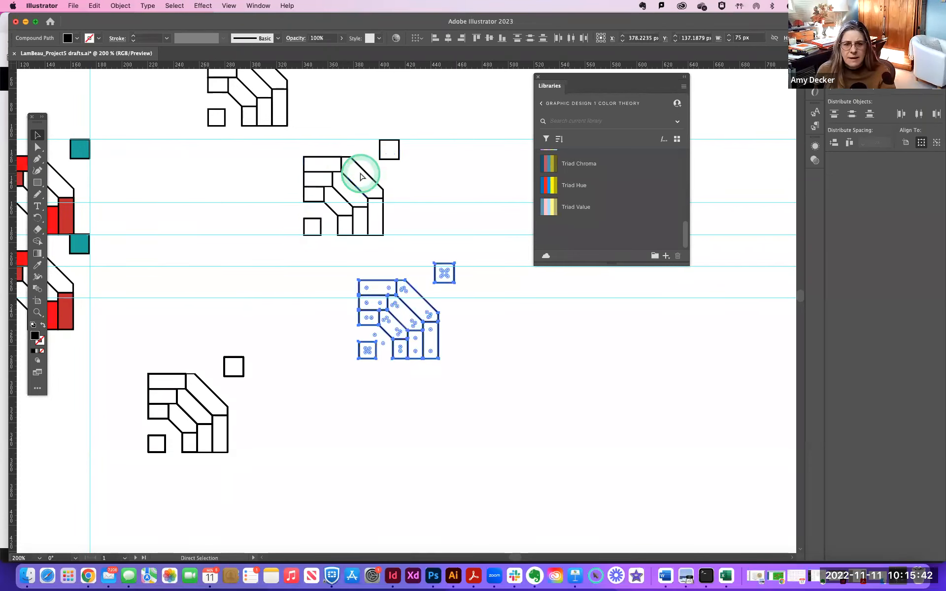
Step: Place the pasted motif and a second pasted duplicate in a row beside the outlined motif, and dock the Libraries panel
drag(390, 279, 472, 157)
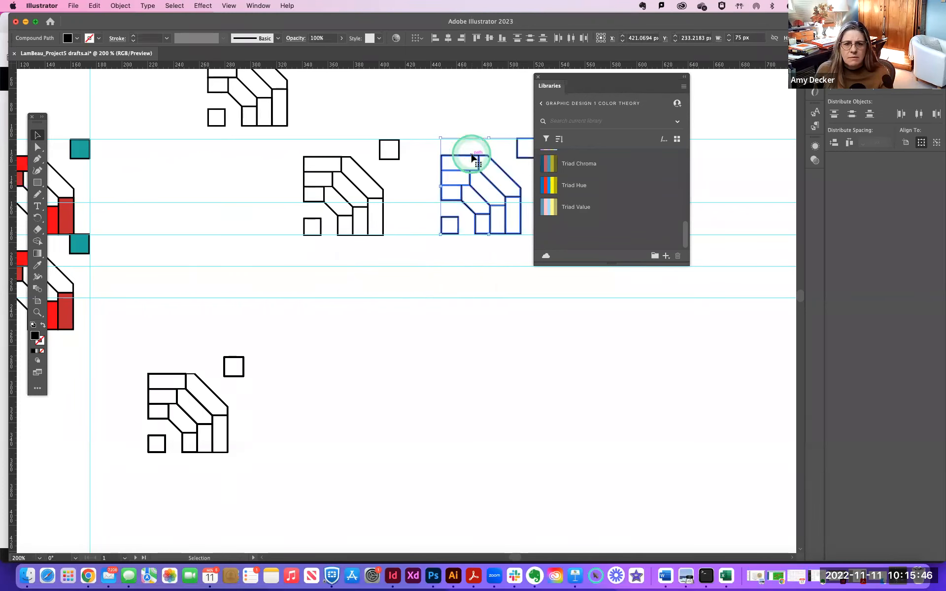
key(super+v)
drag(603, 77, 815, 160)
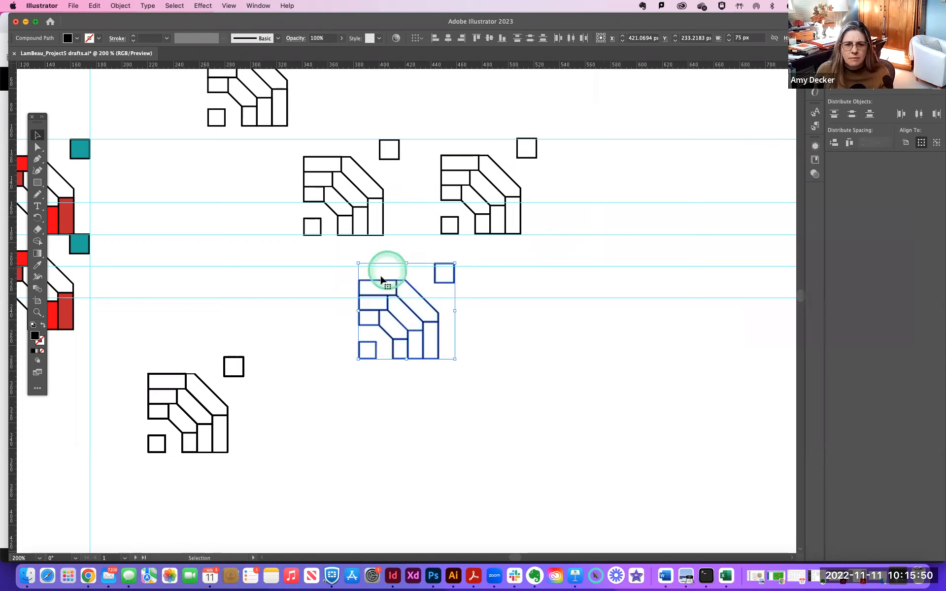
drag(388, 280, 597, 156)
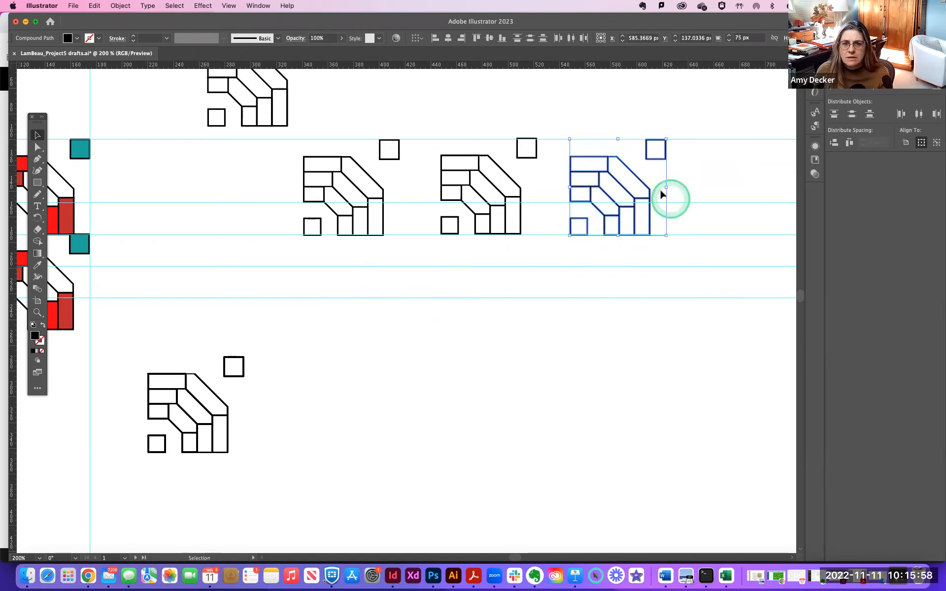
Step: Deselect the motif copies and expand the docked Libraries panel with the Graphic Design 1 Color Theory themes
click(556, 259)
scroll(420, 235, up, 1)
scroll(787, 171, up, 2)
click(816, 160)
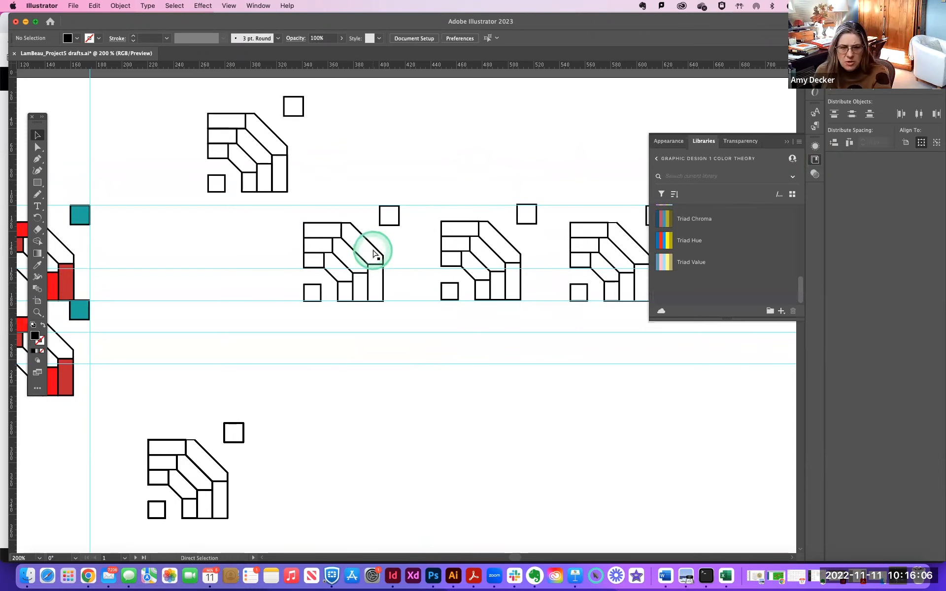
Step: Color only the frame of the first outlined motif's upper-right square with the red from the Triad Hue theme
scroll(373, 254, up, 3)
drag(310, 223, 458, 329)
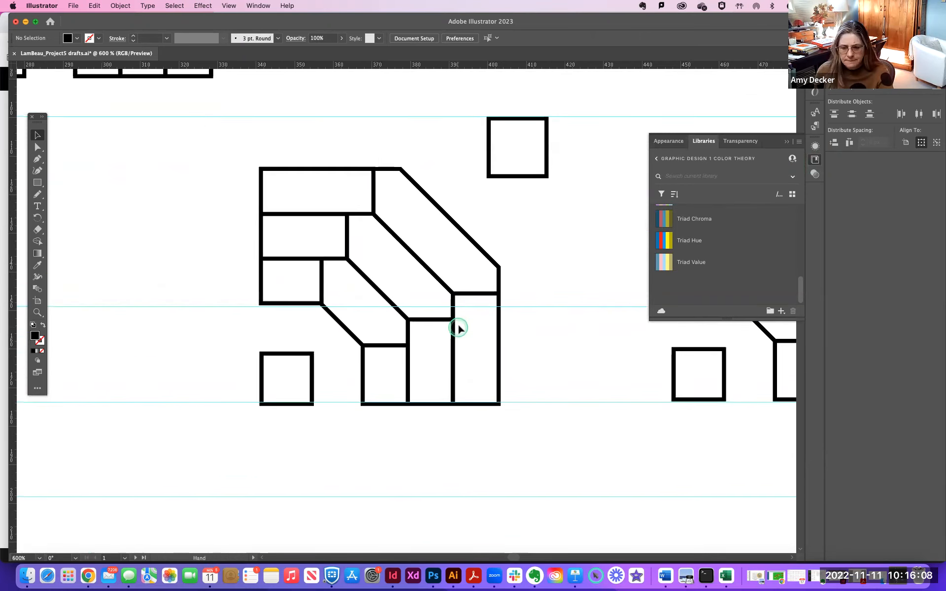
scroll(463, 324, up, 1)
scroll(438, 355, up, 2)
scroll(439, 355, right, 1)
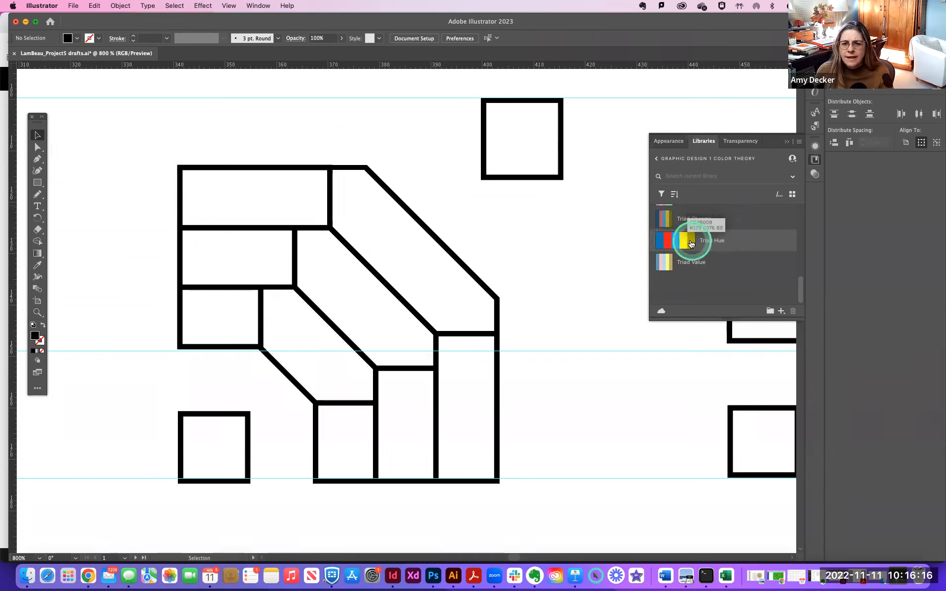
click(38, 136)
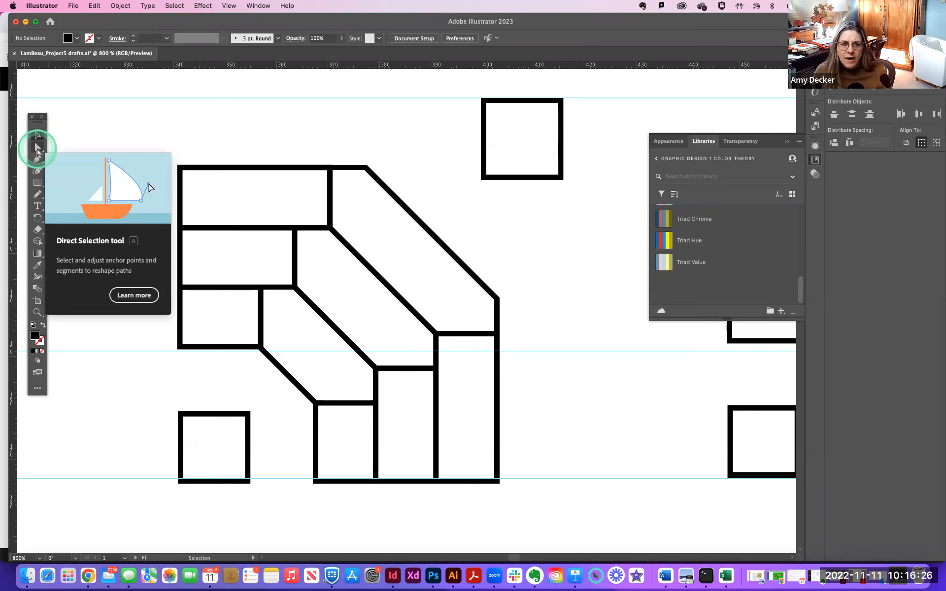
click(37, 149)
click(521, 107)
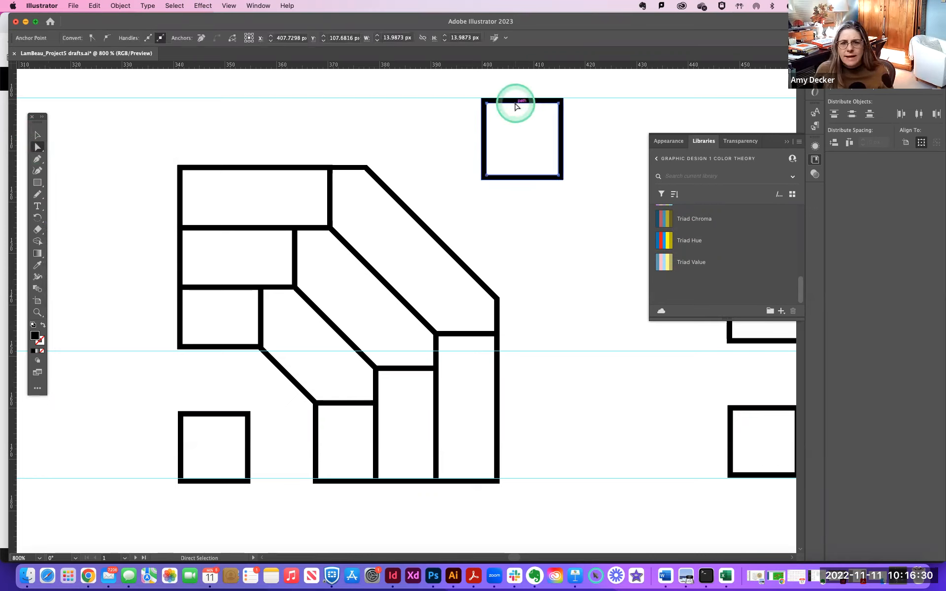
click(667, 242)
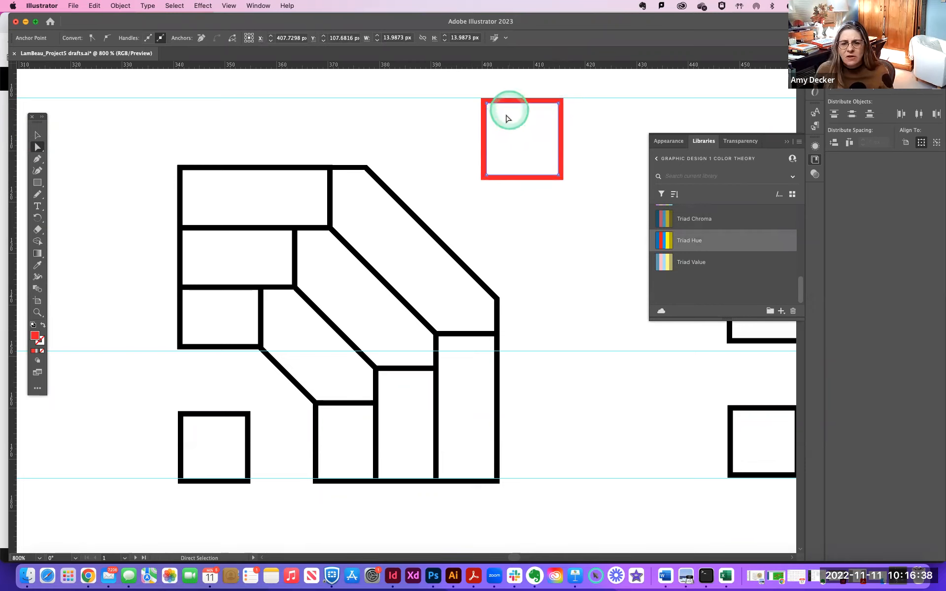
Step: Draw a square of about 14 px inside the red frame and fill it with the Triad Hue yellow
drag(38, 182, 56, 183)
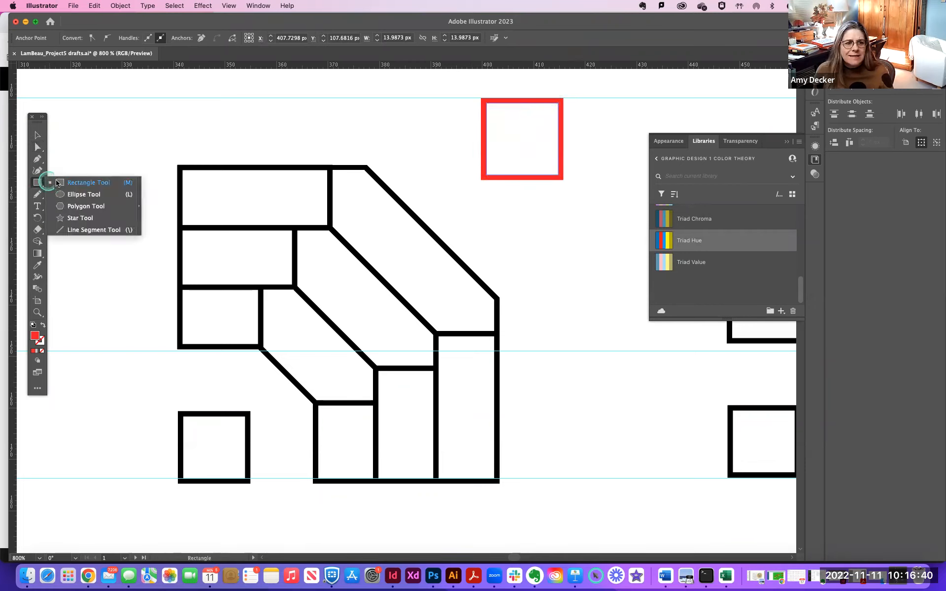
click(62, 183)
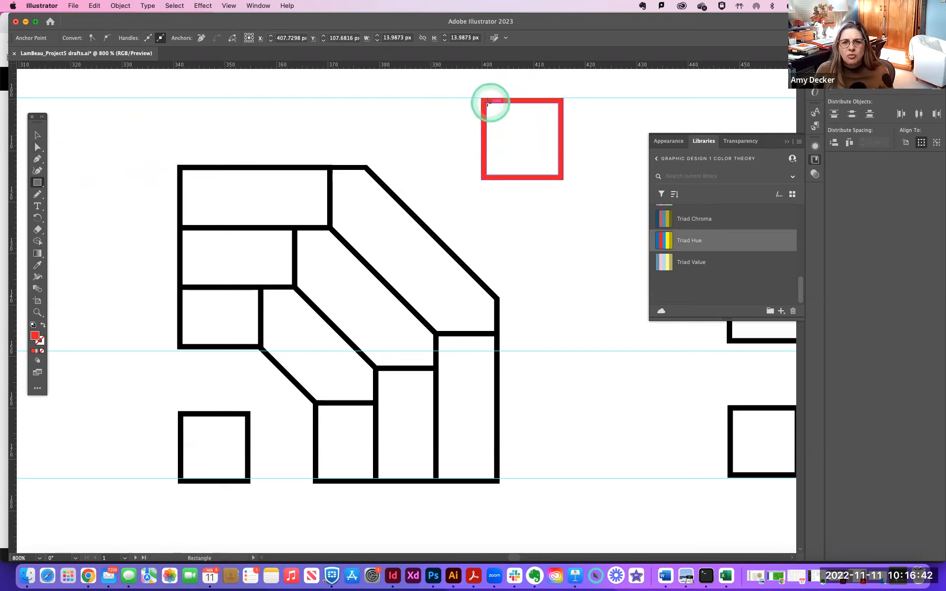
drag(489, 105, 557, 175)
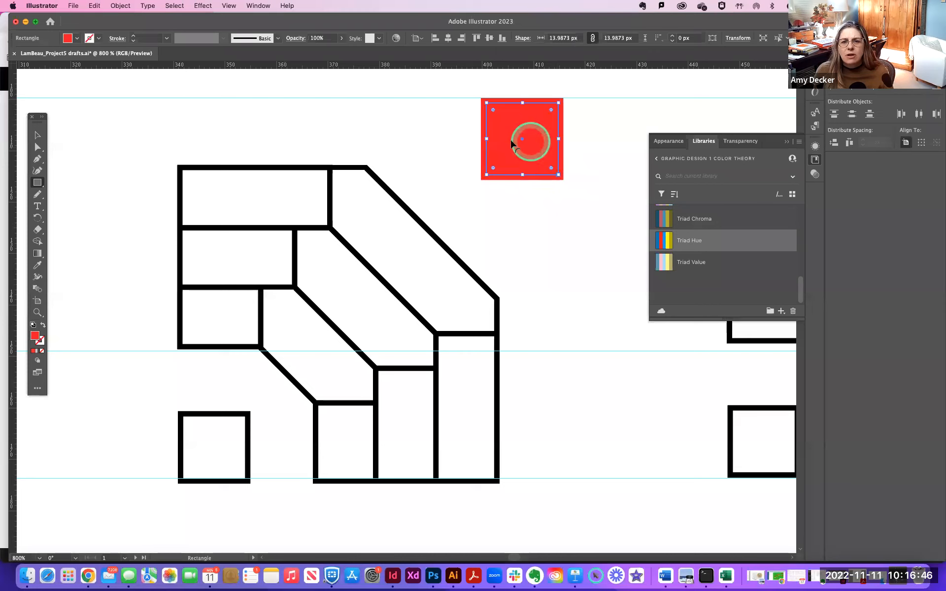
click(686, 245)
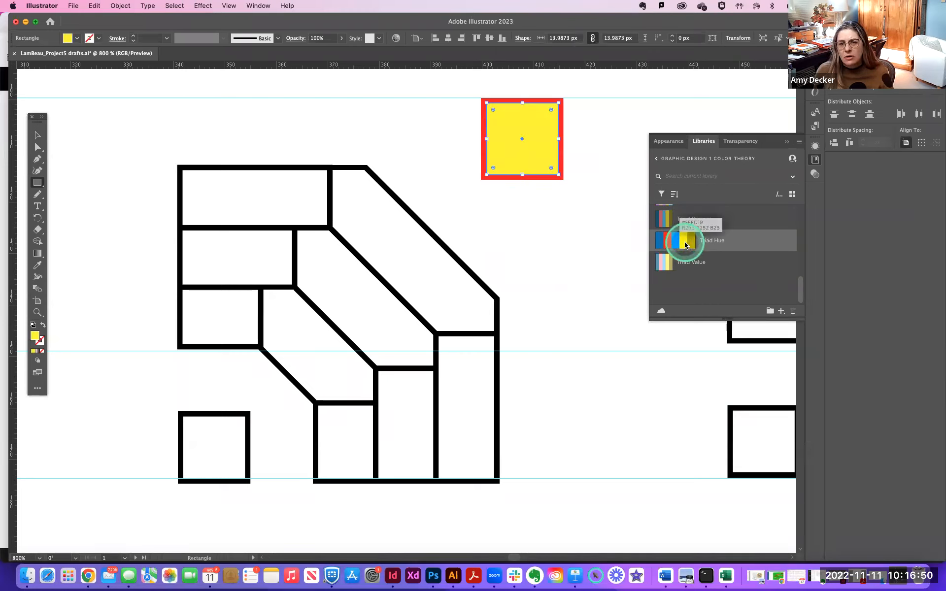
click(37, 135)
click(147, 130)
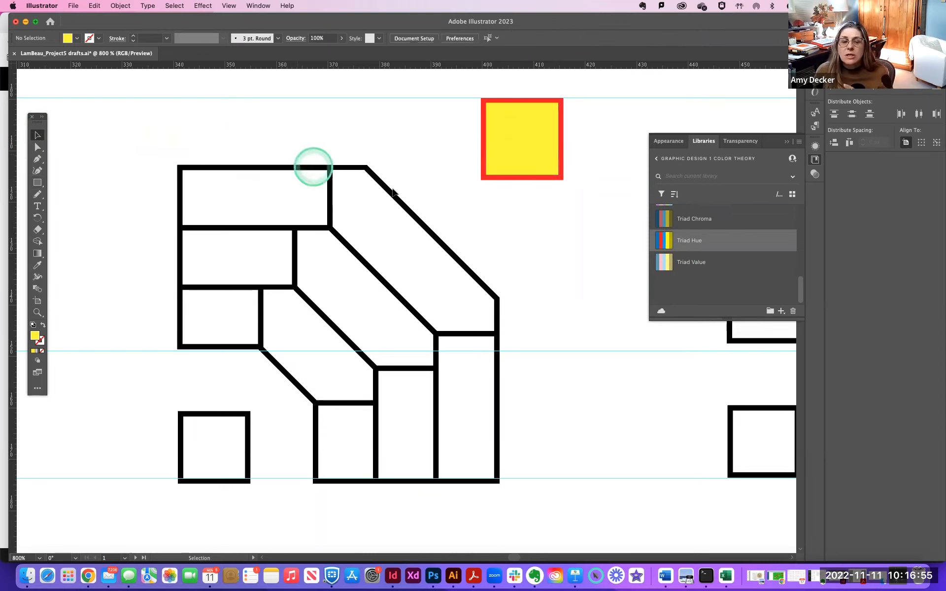
Step: Color the motif's main line work with the Triad Hue bright blue and the lower-left square's frame with its dark blue
click(218, 168)
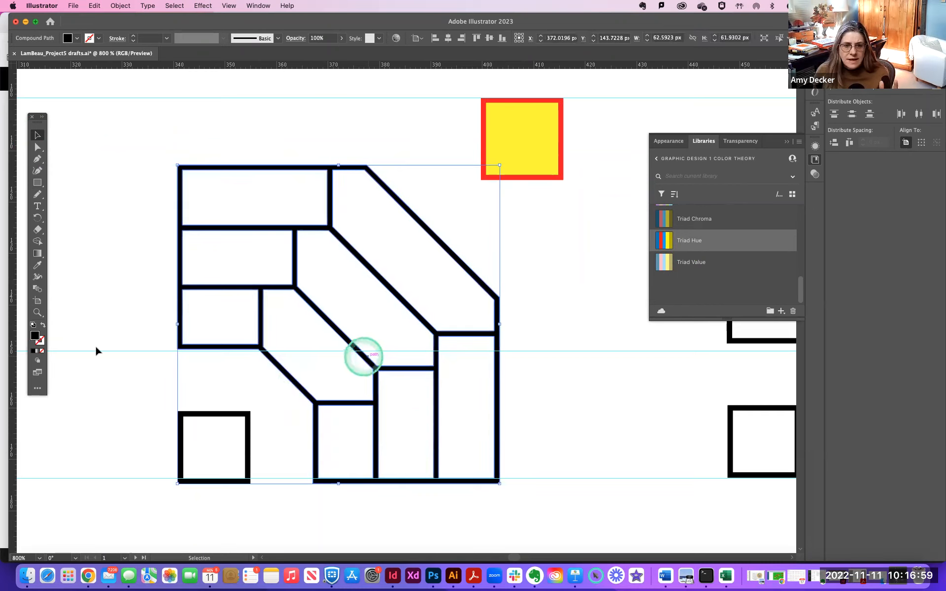
drag(661, 242, 675, 244)
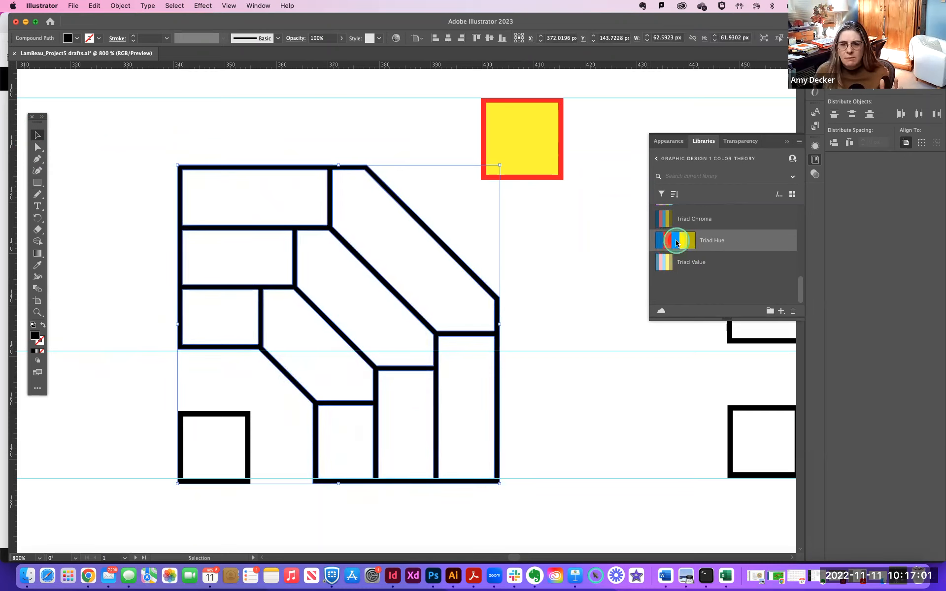
click(678, 242)
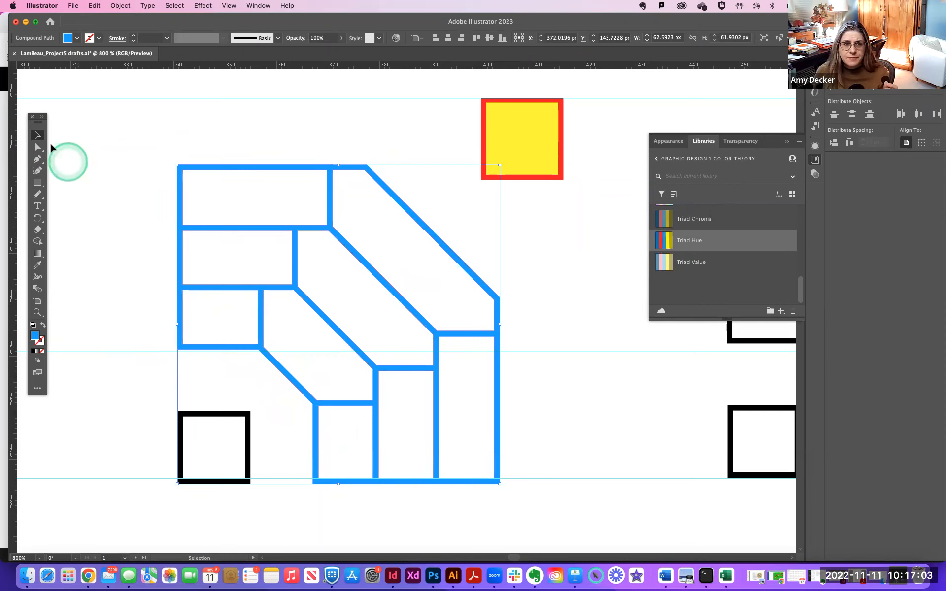
click(206, 417)
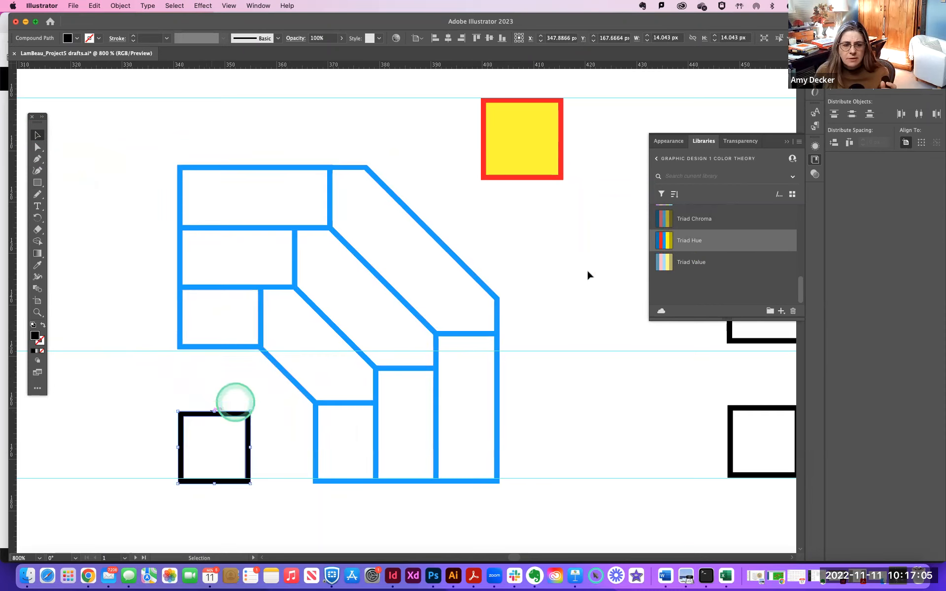
click(660, 242)
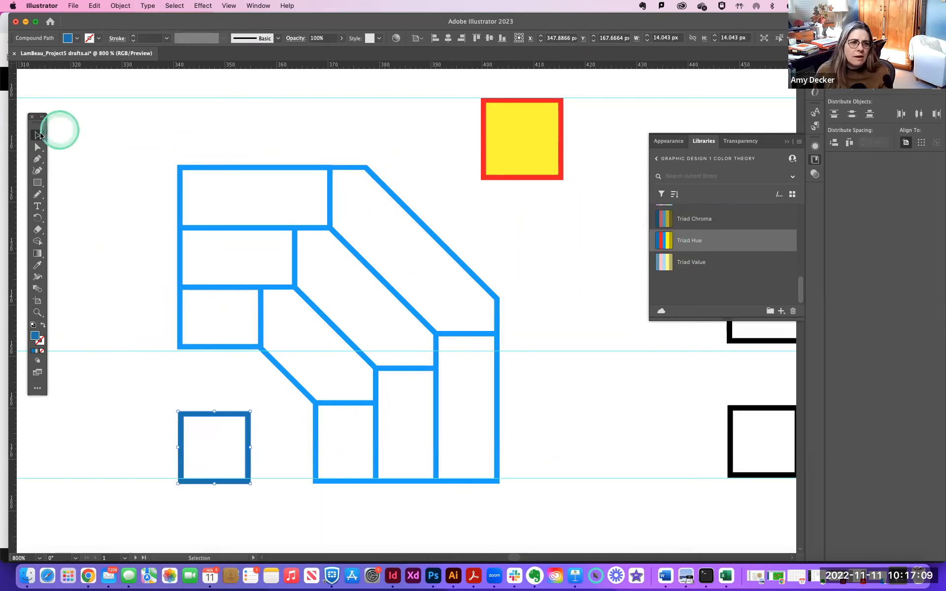
Step: Duplicate the yellow square into the dark blue frame, scale it to about 12 px, and fill it with the Triad Hue olive
click(529, 143)
alt+drag(530, 143, 225, 446)
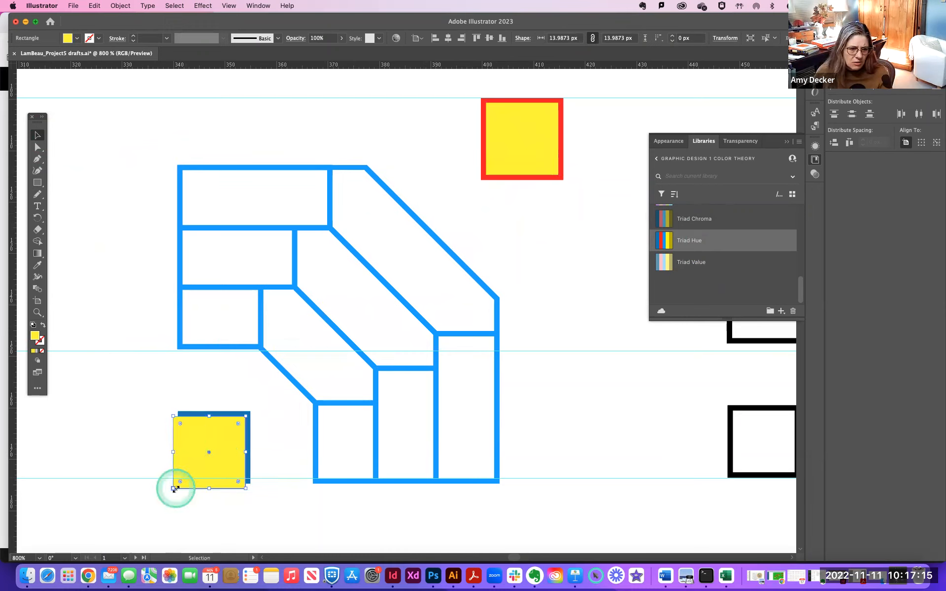
mouse_move(173, 489)
mouse_down()
mouse_move(189, 477)
mouse_move(183, 482)
mouse_up()
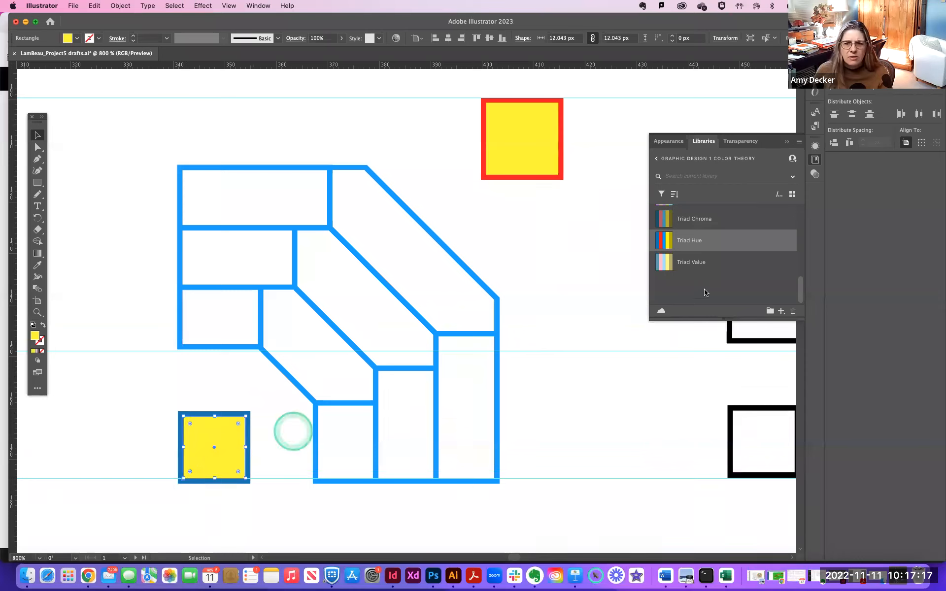
click(693, 245)
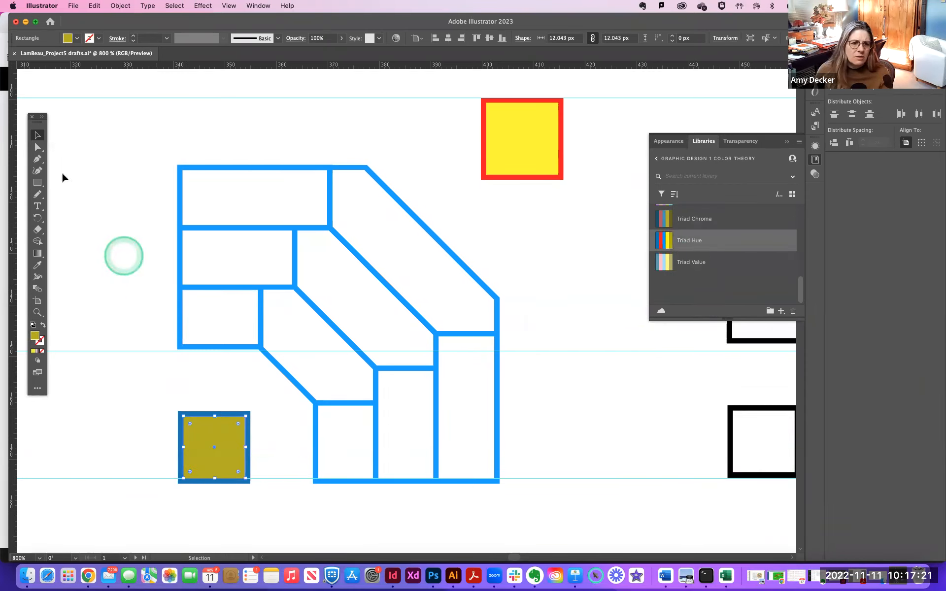
click(39, 138)
click(78, 145)
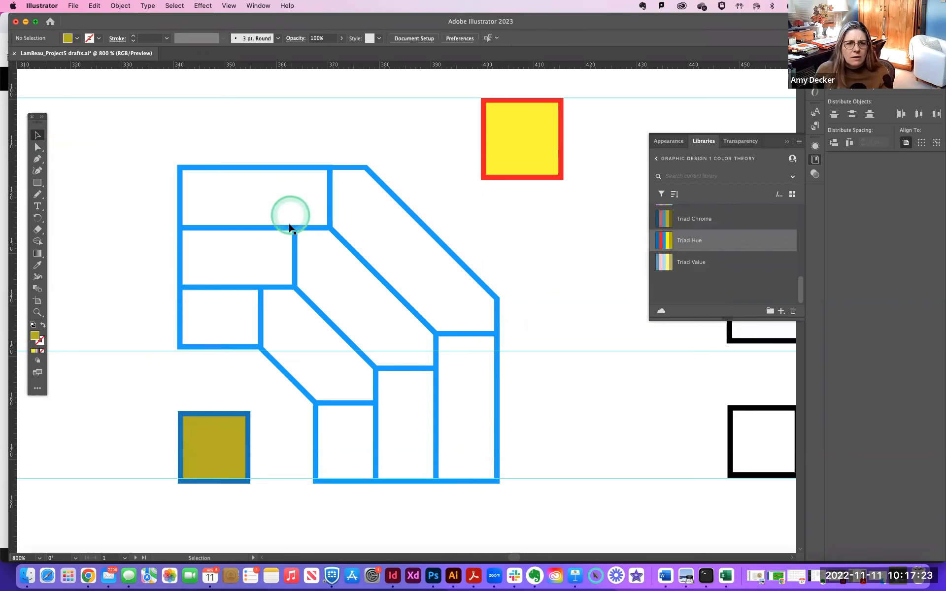
Step: Draw a rectangle of about 28 by 10.6 px in the motif's top-left cell and fill it with the Triad Hue dark blue
click(38, 183)
mouse_move(184, 171)
mouse_down()
mouse_move(295, 197)
mouse_move(328, 224)
mouse_up()
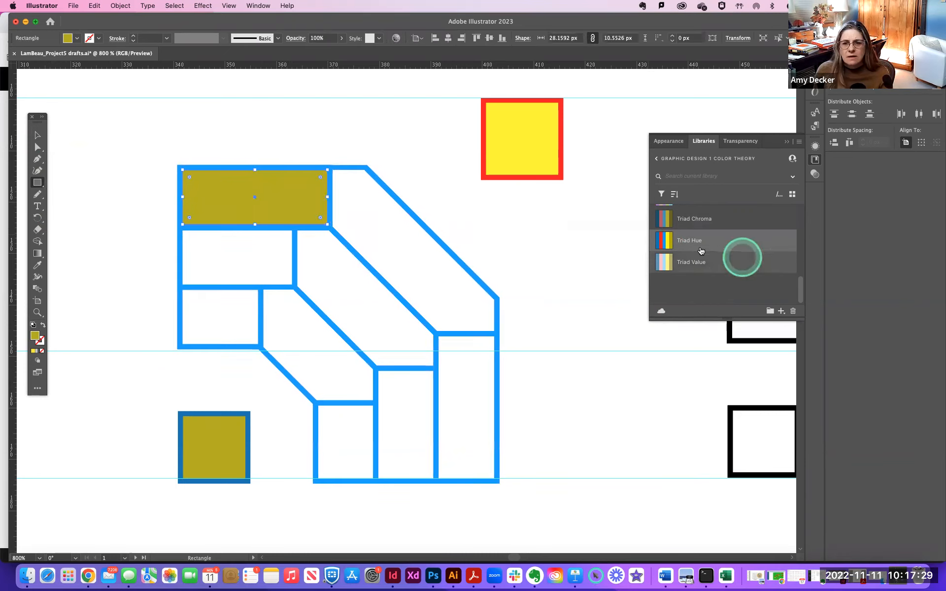
mouse_move(666, 241)
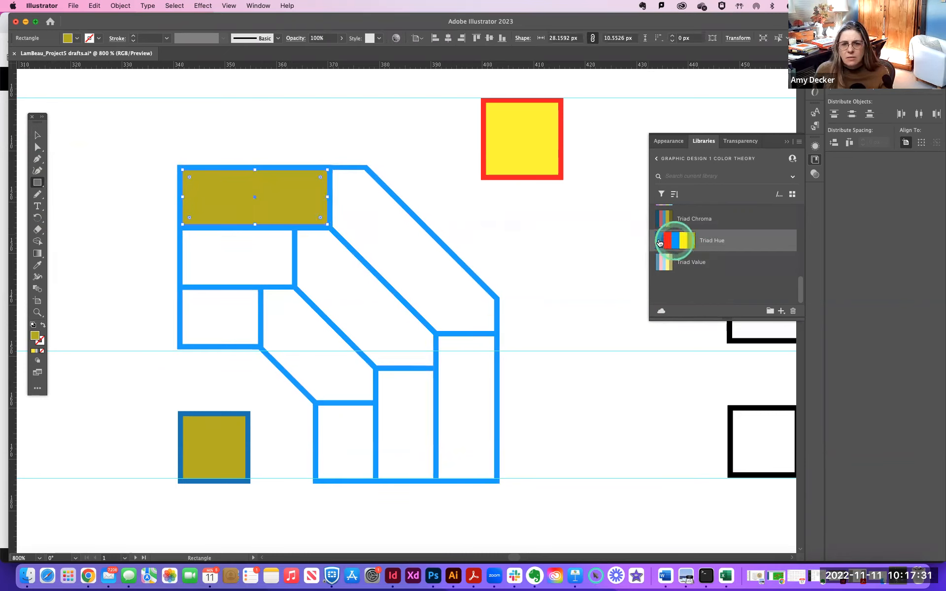
click(663, 240)
Step: Duplicate the dark blue rectangle straight down into the second cell and resize the copy to fit that cell
click(39, 136)
click(241, 200)
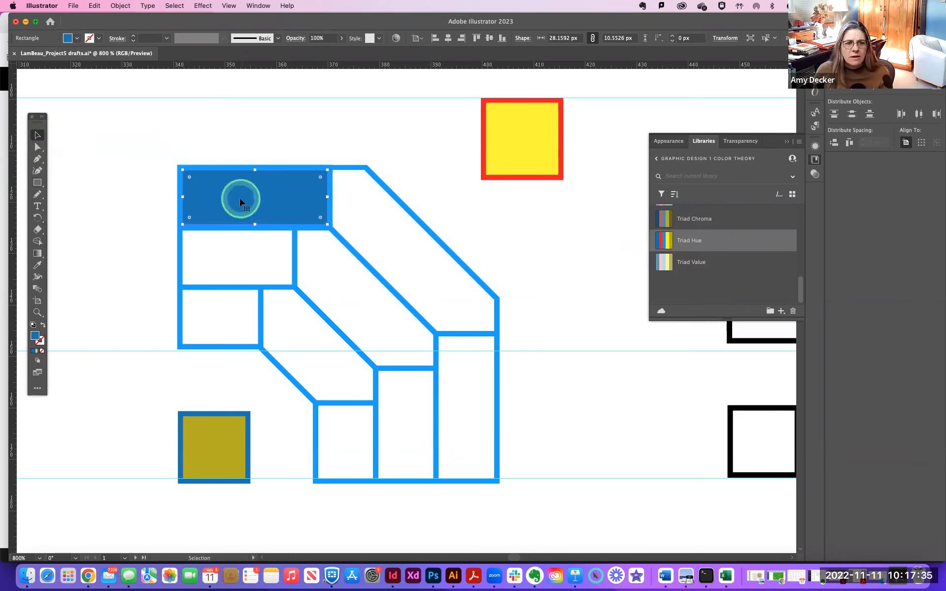
drag(240, 199, 240, 258)
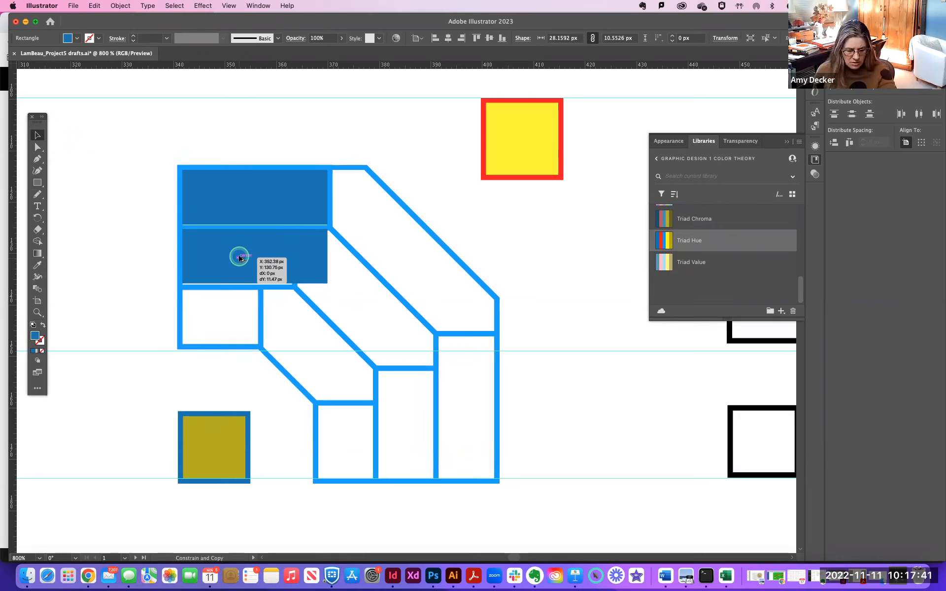
drag(239, 260, 238, 260)
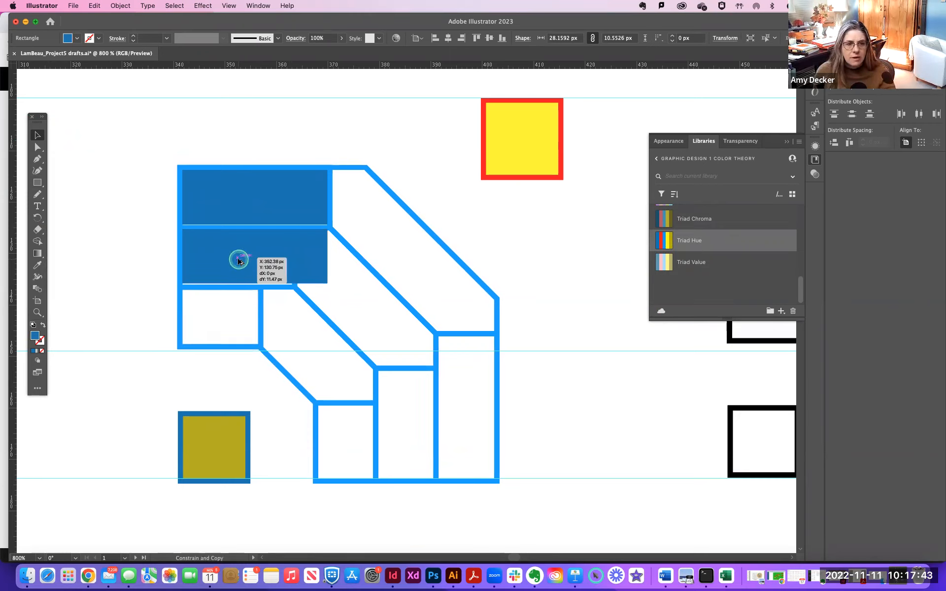
click(332, 280)
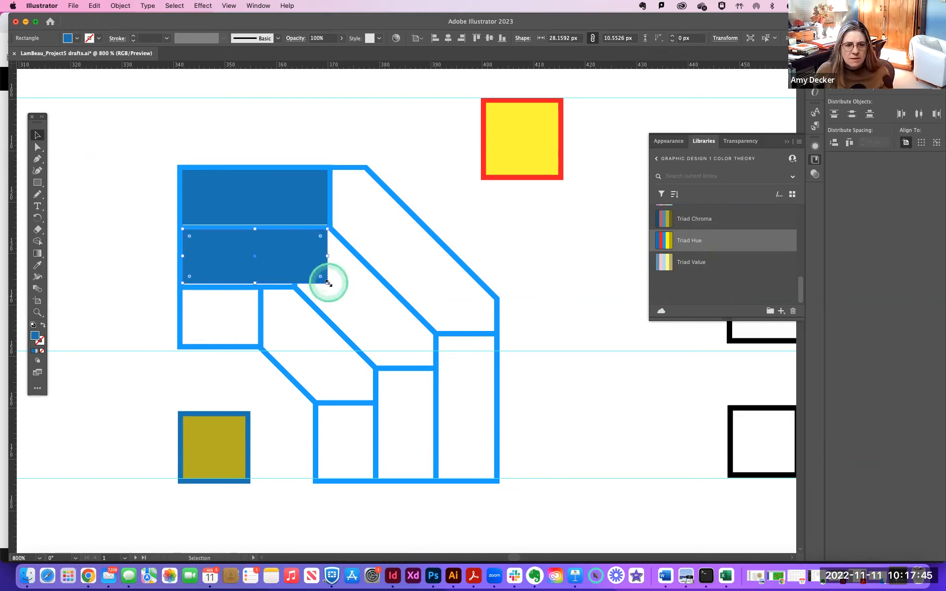
drag(329, 284, 258, 316)
Step: Fill the third cell on the motif's left side with another dark blue rectangle copy, resized to fit
click(248, 270)
click(295, 319)
drag(223, 345, 220, 342)
click(220, 251)
Step: Stretch the top dark blue rectangle to about 10.8 px high so that it fills its cell
click(249, 196)
click(228, 195)
key(super+plus)
key(super+plus)
key(super+plus)
key(space)
drag(271, 282, 254, 148)
drag(369, 264, 370, 267)
drag(384, 330, 349, 284)
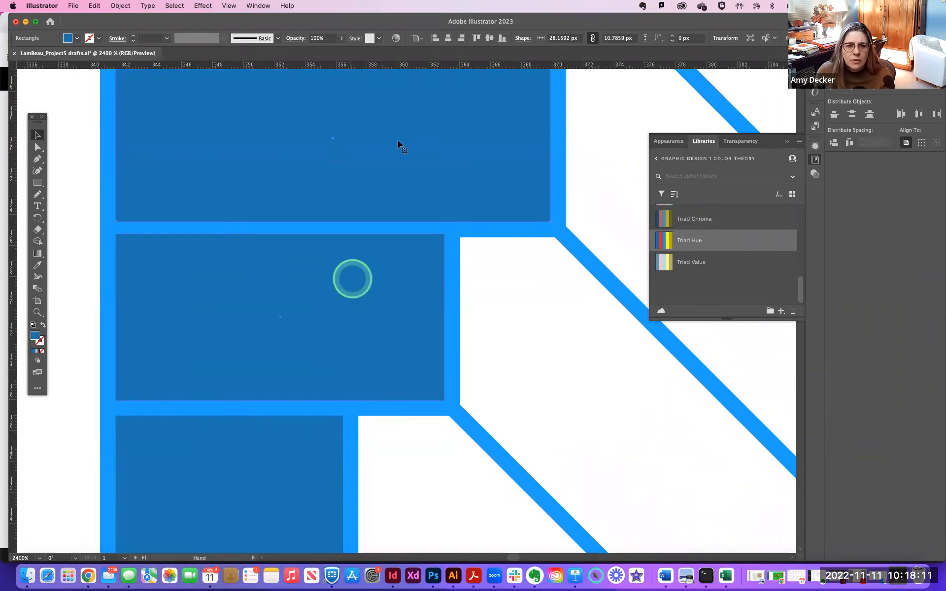
Step: Select all three dark blue rectangles in the motif's left cells, copy them, and paste a duplicate set
key(super+minus)
key(super+minus)
drag(368, 216, 279, 147)
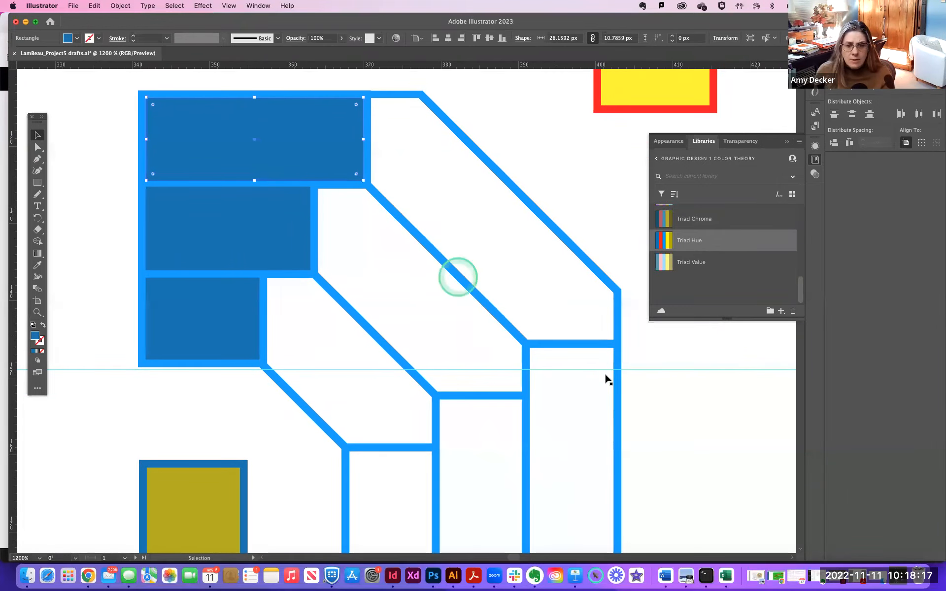
shift+click(223, 208)
shift+click(219, 308)
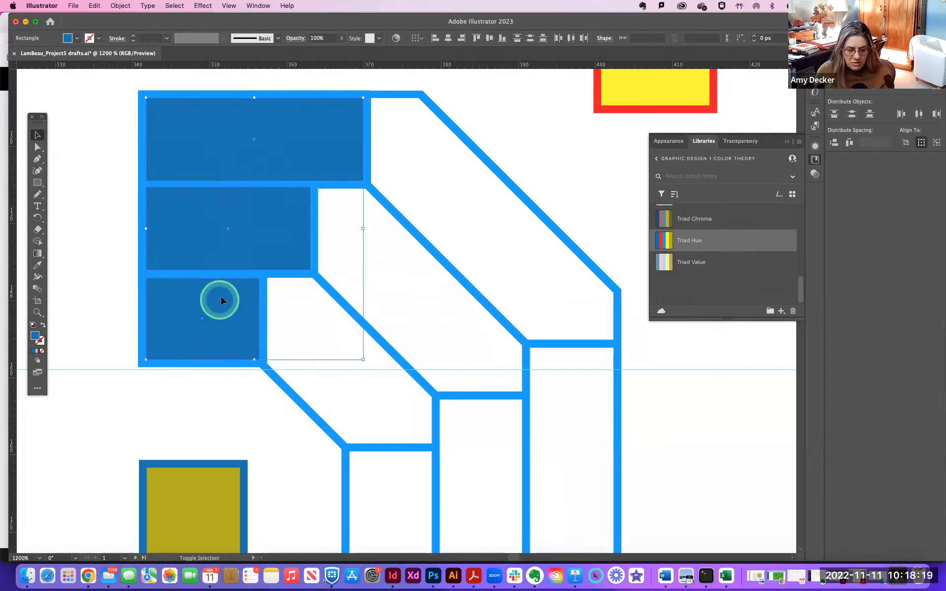
key(super+v)
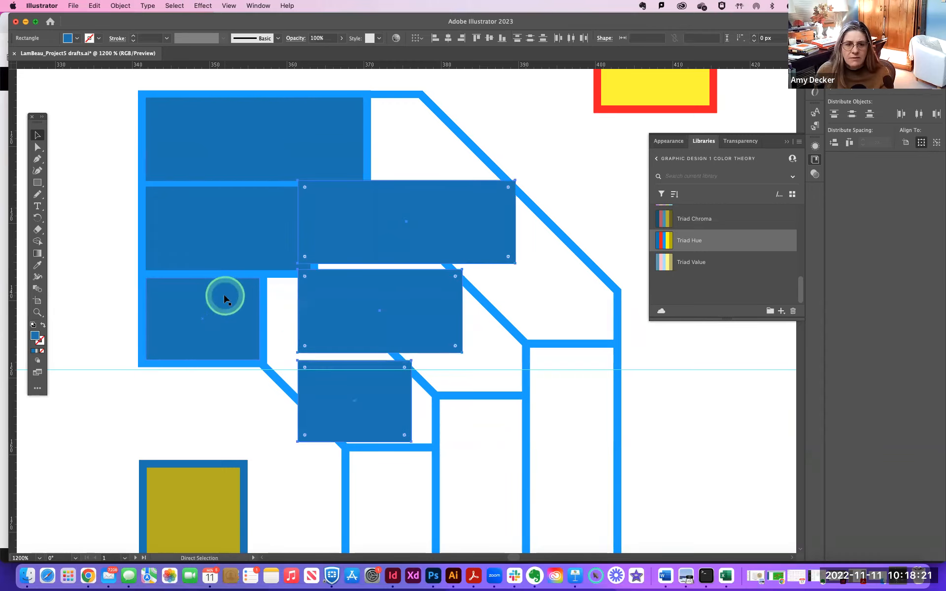
Step: Move the duplicate set of three rectangles over the vertical cells at the motif's lower right
click(36, 136)
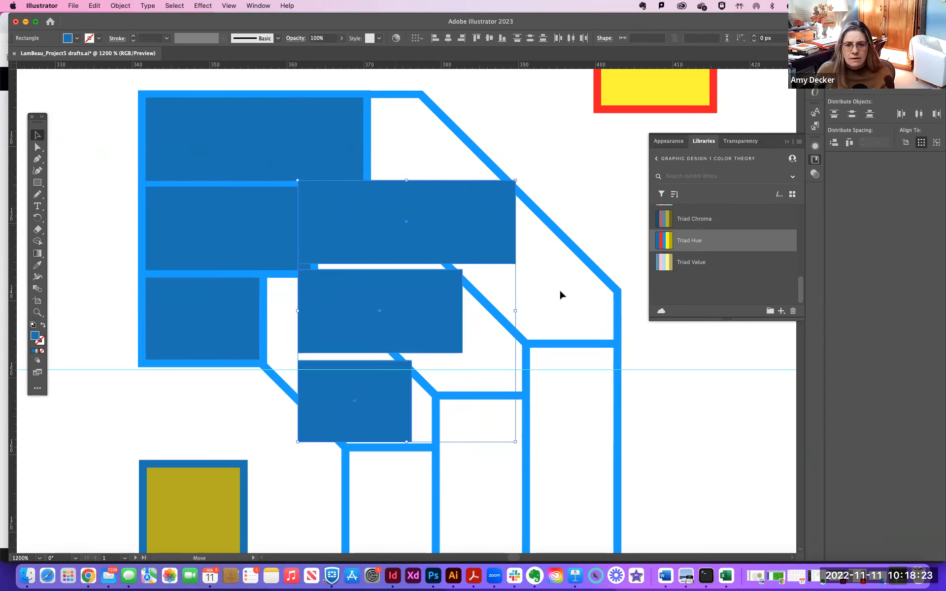
drag(354, 220, 520, 298)
scroll(516, 276, down, 1)
drag(486, 94, 458, 182)
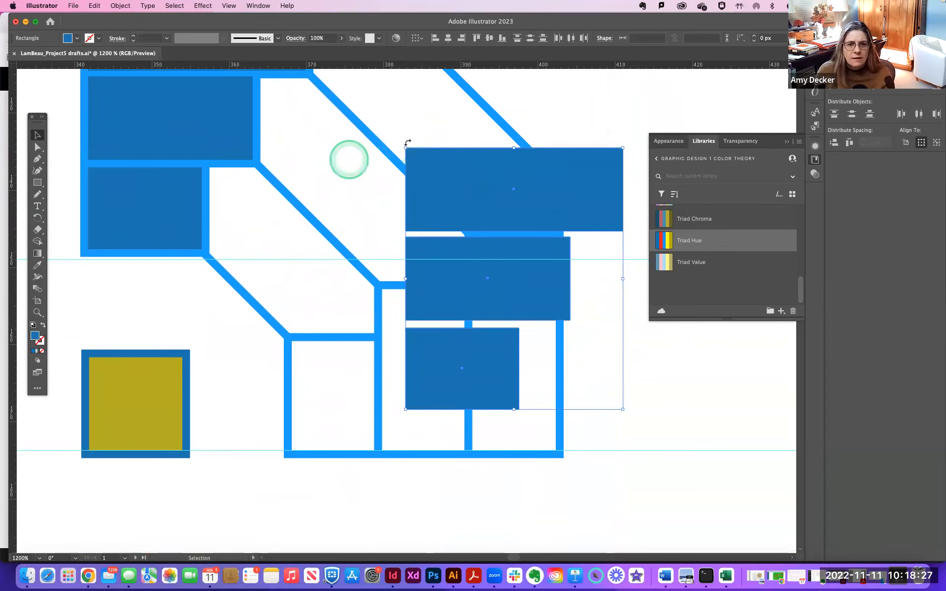
Step: Rotate the duplicate set of three rectangles 90° counterclockwise and place each one in its matching vertical cell at the motif's lower right
drag(402, 145, 331, 392)
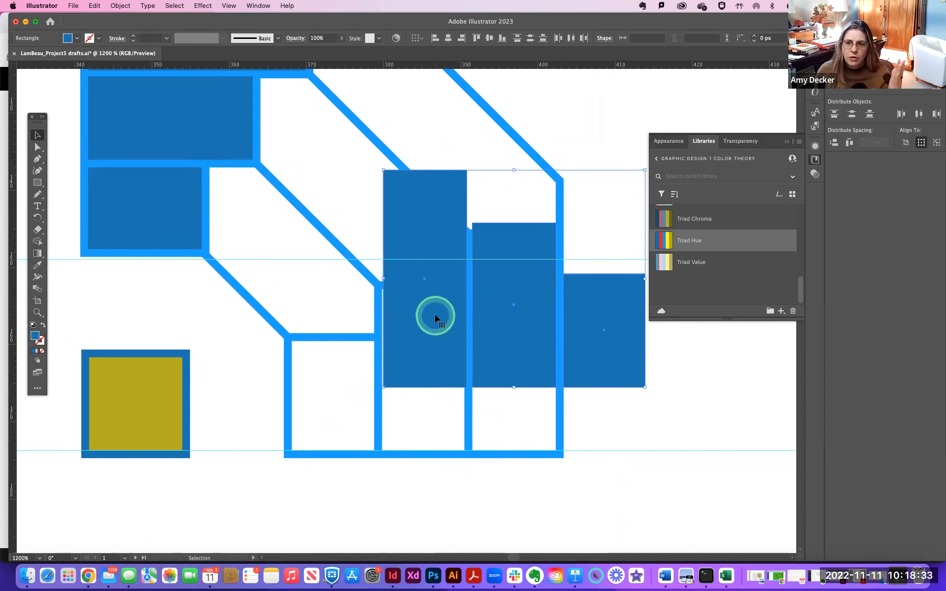
drag(432, 343, 523, 409)
click(578, 518)
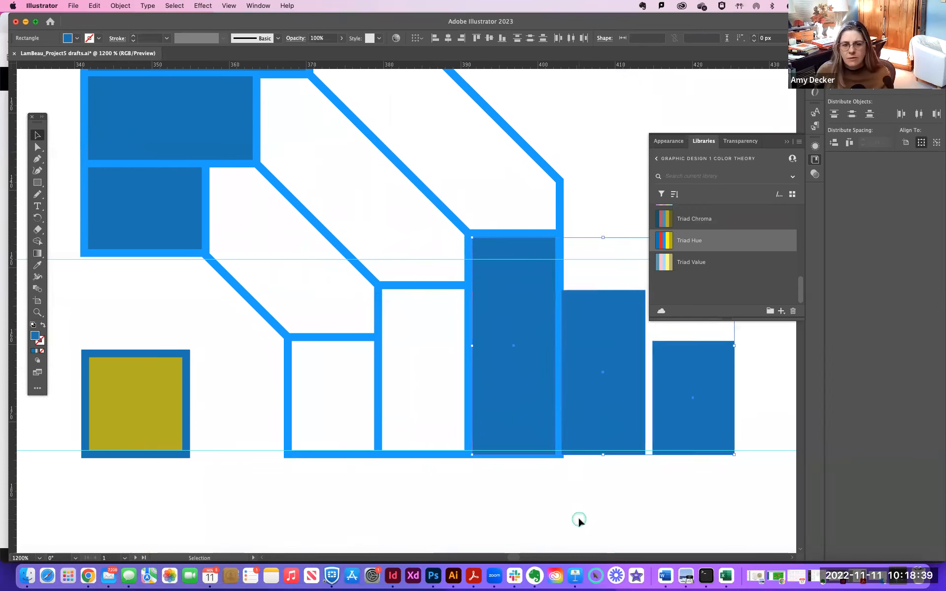
drag(608, 401, 430, 399)
drag(693, 417, 334, 420)
Step: Shorten the three vertical rectangles slightly at their lower edges so that they fit inside the motif's outline
drag(293, 452, 293, 450)
click(423, 453)
drag(422, 446, 423, 449)
click(516, 452)
drag(514, 453, 514, 450)
click(627, 429)
Step: Draw a curved ribbon shape about 68 px wide and 26 px high above the blue motif with the Pen tool
drag(432, 399, 532, 478)
drag(510, 423, 490, 426)
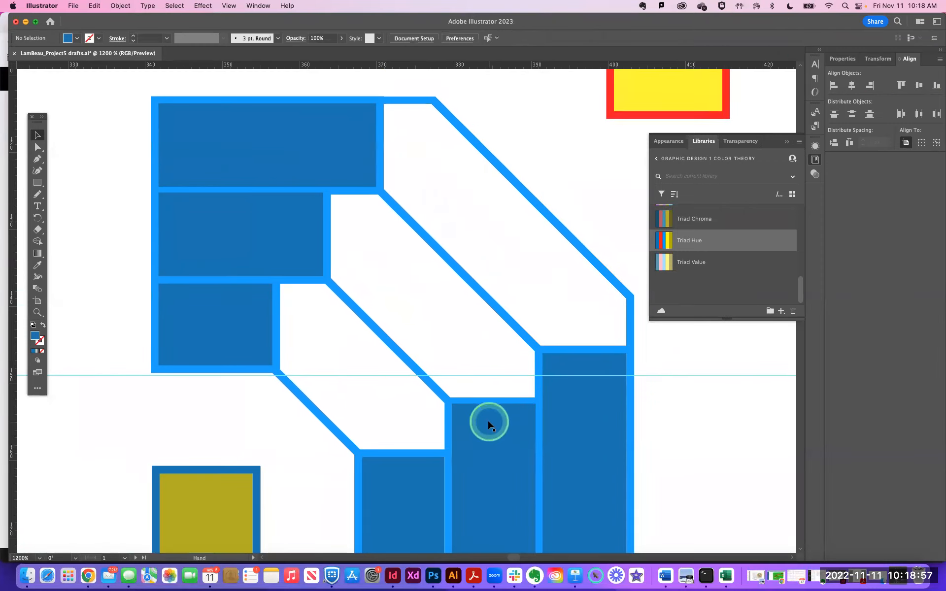
key(super+minus)
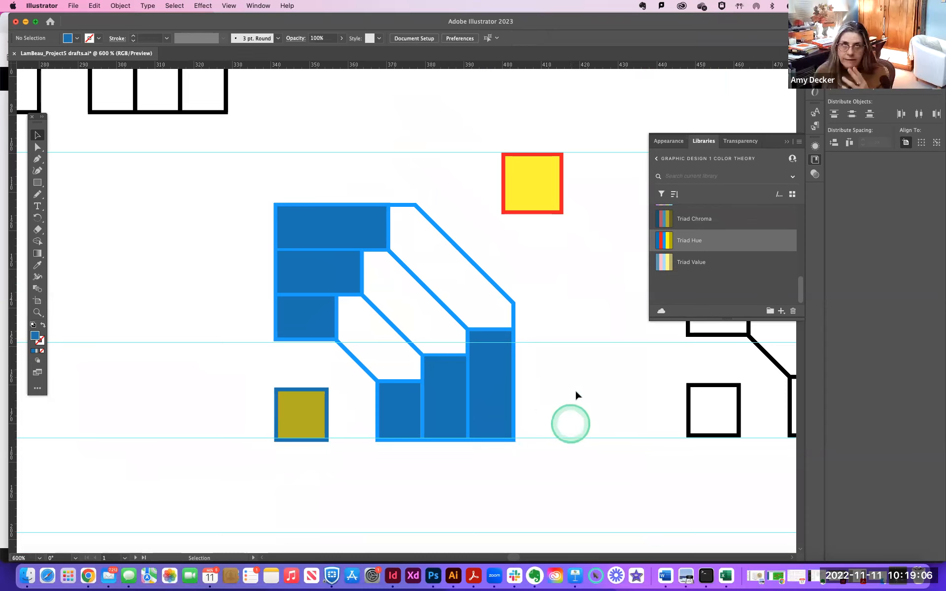
click(37, 159)
drag(452, 167, 362, 161)
drag(254, 174, 270, 169)
drag(313, 119, 296, 123)
drag(411, 114, 473, 123)
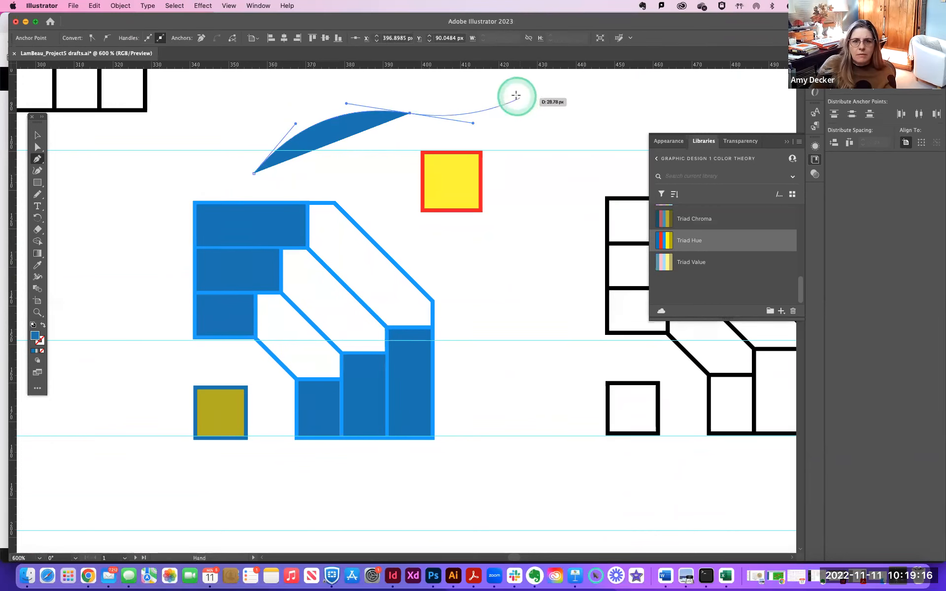
click(516, 88)
drag(513, 127, 286, 105)
drag(265, 190, 257, 183)
click(256, 175)
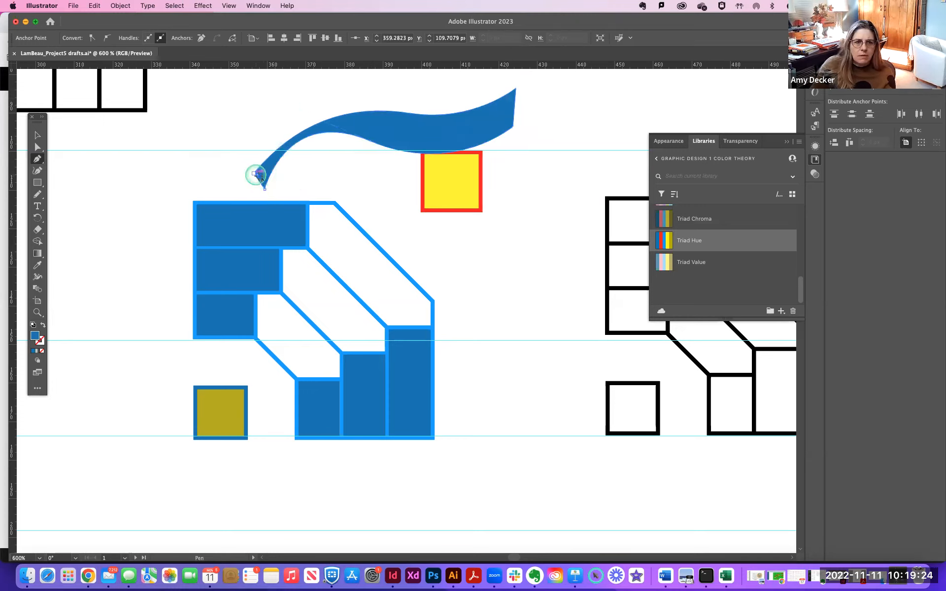
key(super+z)
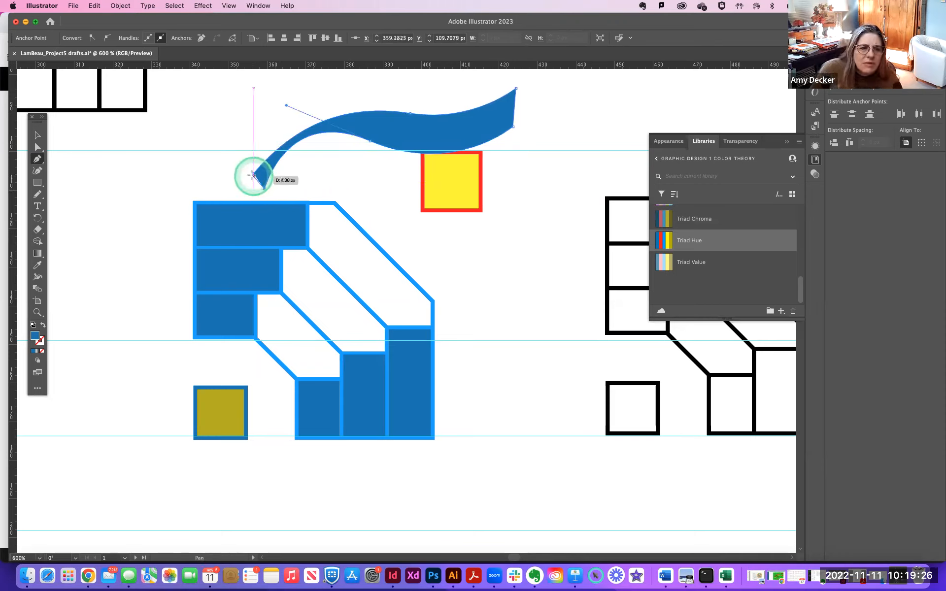
click(38, 135)
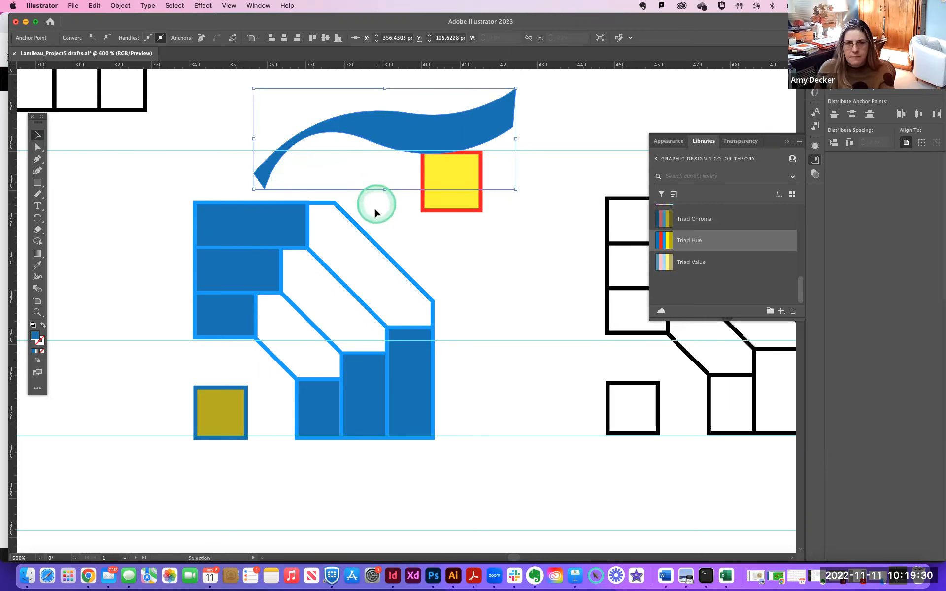
Step: Move the ribbon to the empty area below the blue motif and swap its blue fill for a blue stroke
click(381, 338)
drag(406, 131, 465, 500)
key(space)
drag(449, 425, 411, 125)
drag(434, 247, 381, 255)
key(super+=)
key(super+-)
key(super+-)
drag(434, 296, 343, 290)
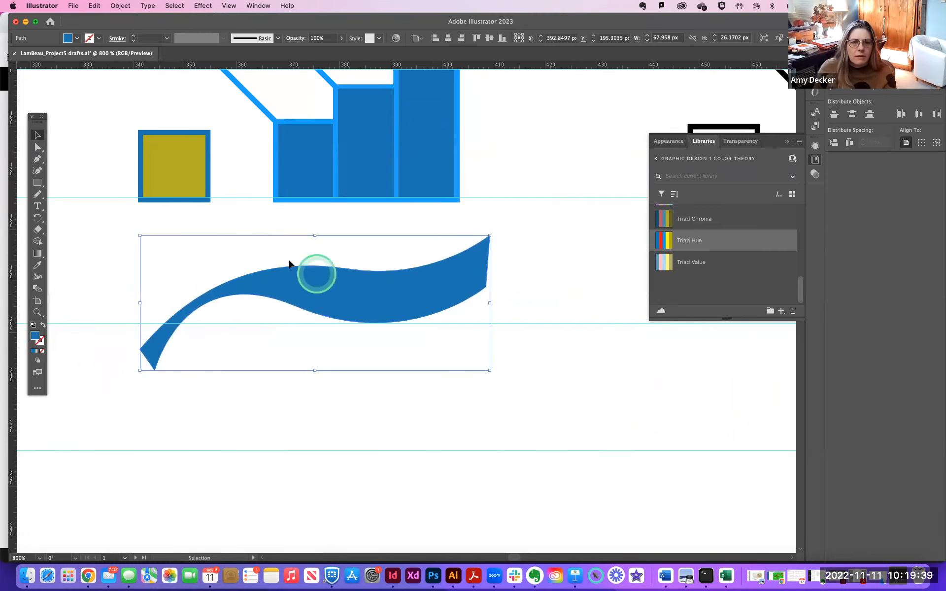
click(42, 325)
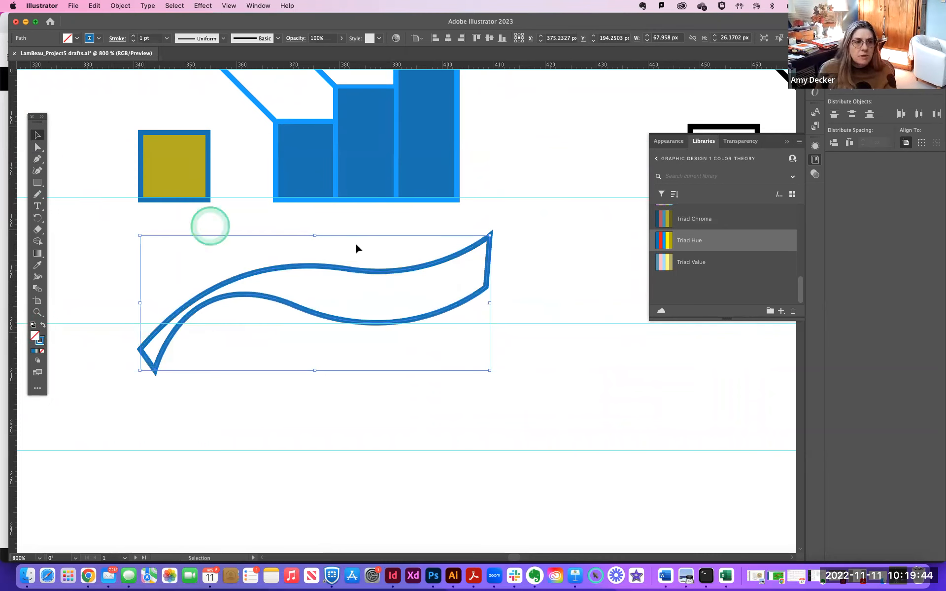
Step: Duplicate the stroked ribbon straight below itself, and apply Outline Stroke to the upper ribbon
drag(318, 328, 318, 488)
click(279, 267)
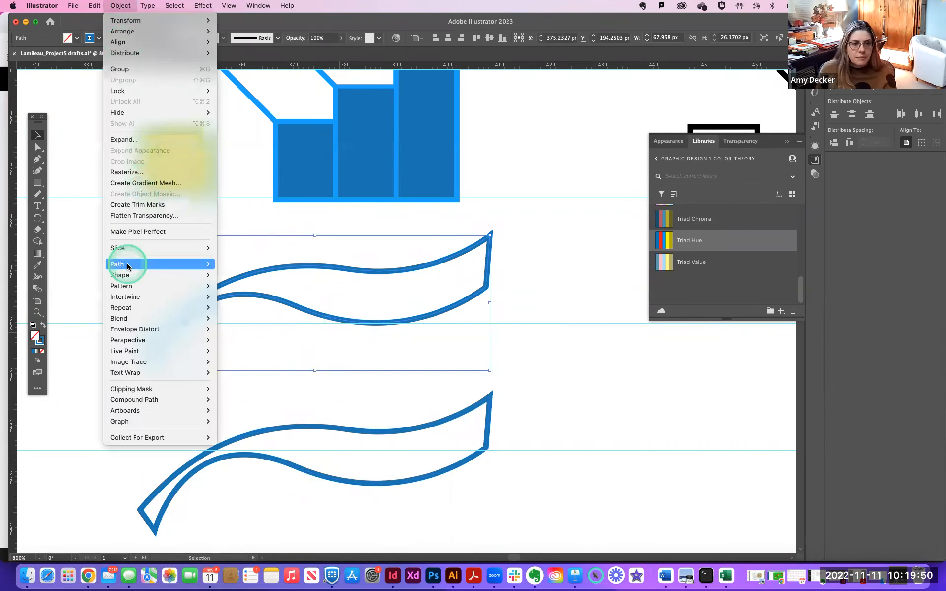
mouse_move(126, 264)
click(229, 293)
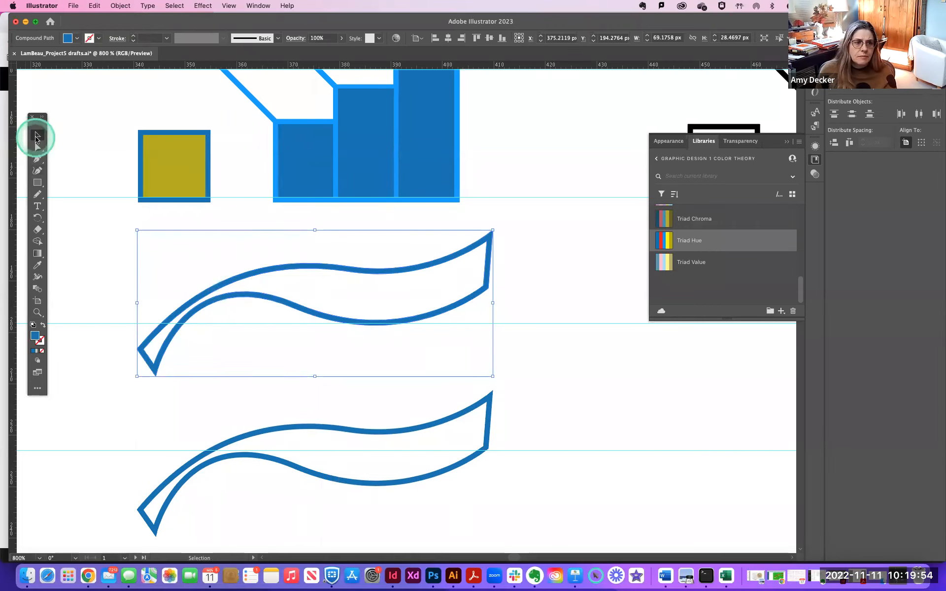
Step: Duplicate the upper ribbon's outlined stroke horizontally to its right, and reselect the original
click(331, 345)
click(321, 314)
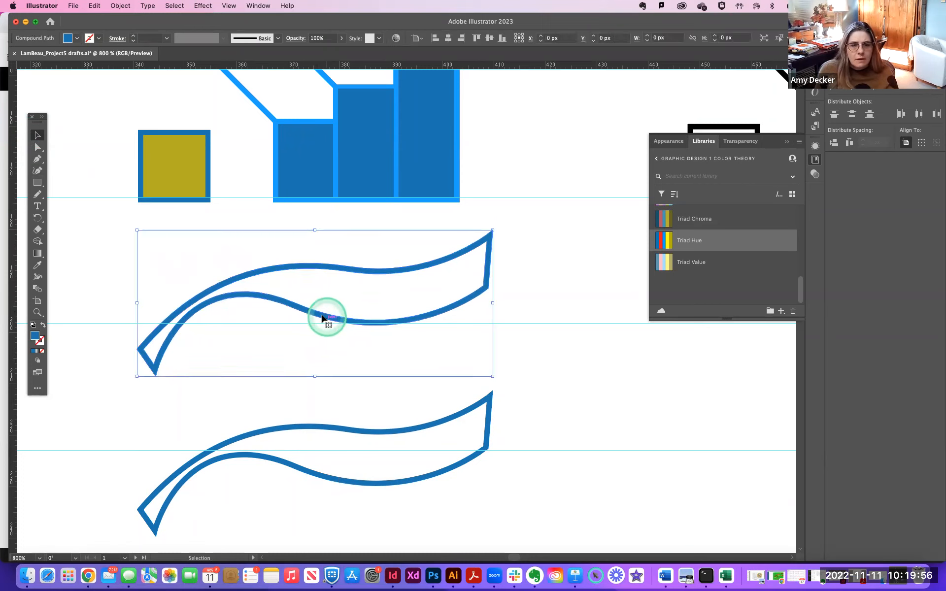
mouse_move(321, 314)
alt+shift+mouse_down()
mouse_move(532, 336)
mouse_move(692, 333)
alt+shift+mouse_up()
shift+click(291, 307)
click(294, 309)
click(120, 5)
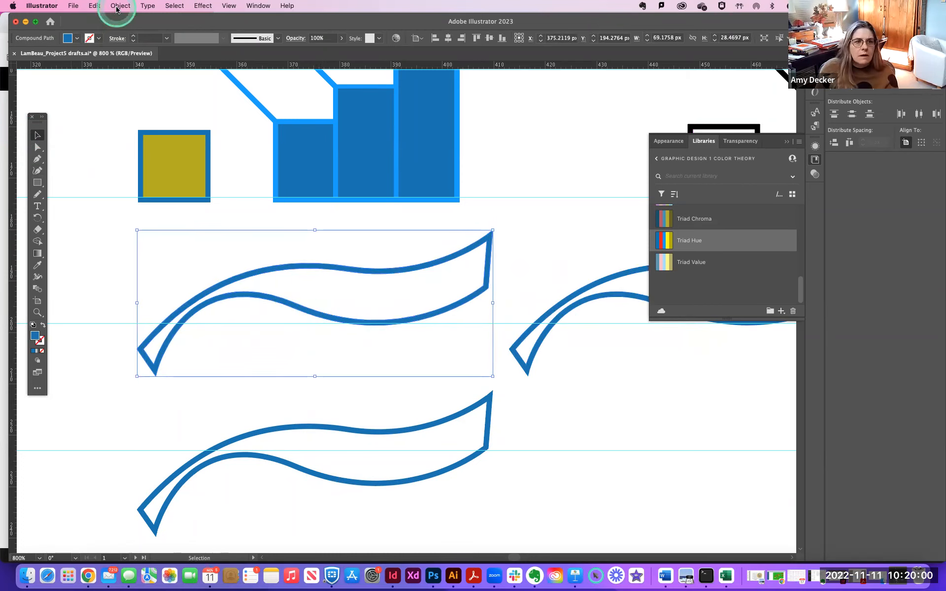
mouse_move(146, 266)
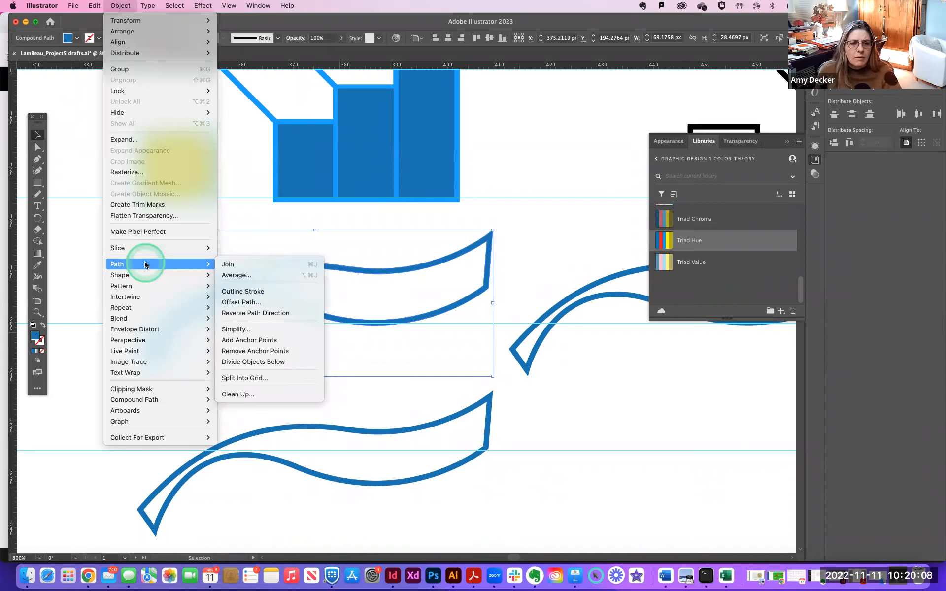
click(53, 141)
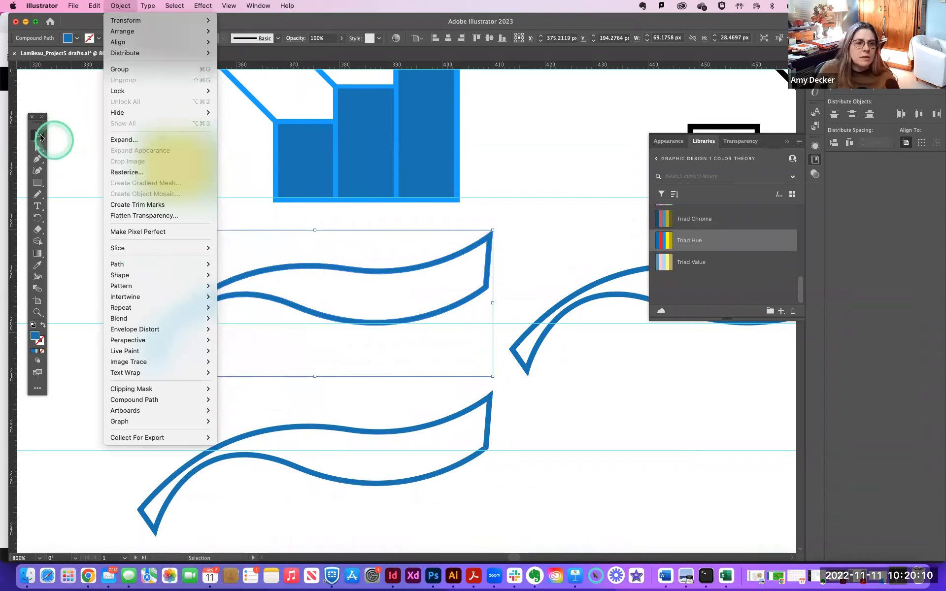
click(271, 276)
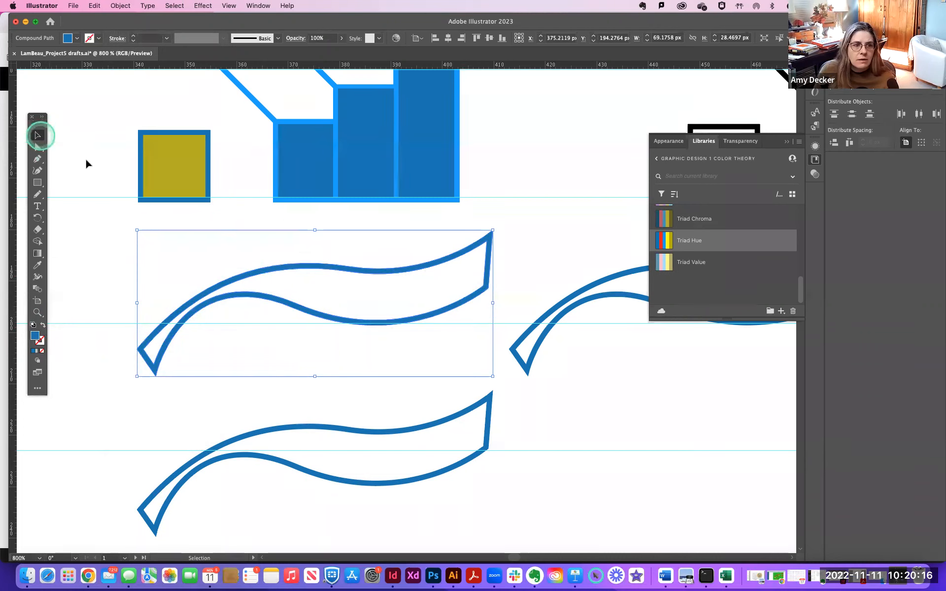
click(550, 334)
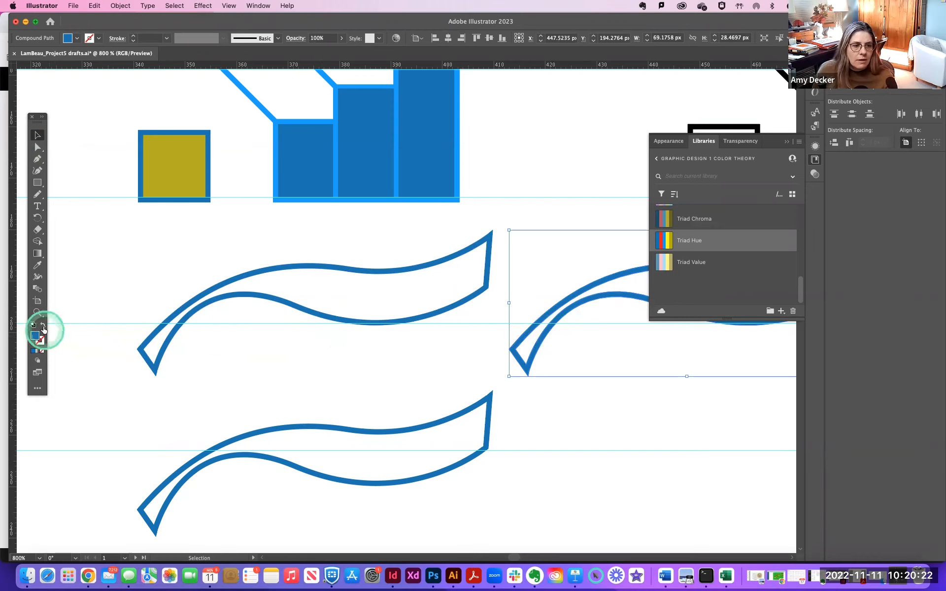
Step: Move the lower stroked ribbon up close beneath the outlined one and swap its blue stroke for a fill
click(325, 429)
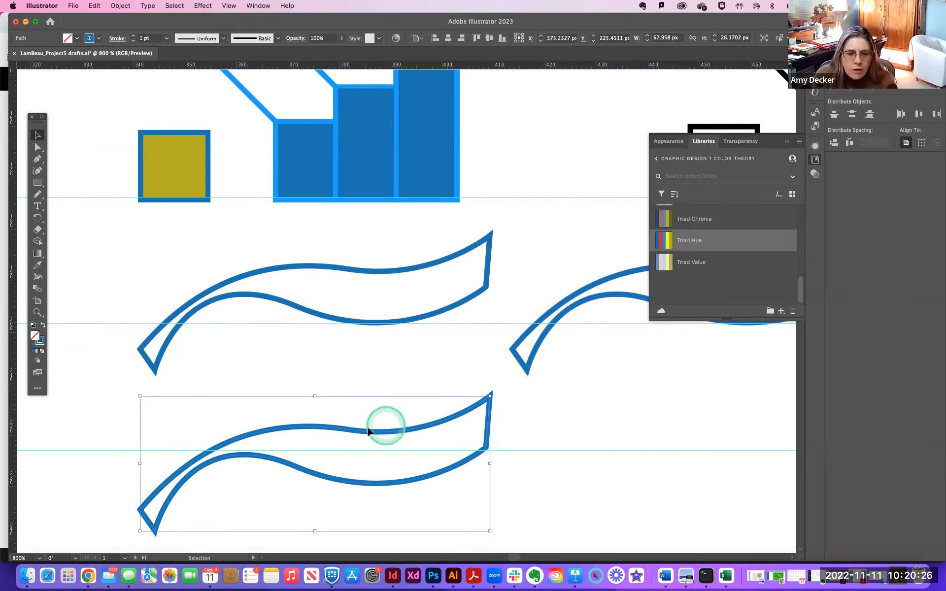
drag(359, 433, 359, 371)
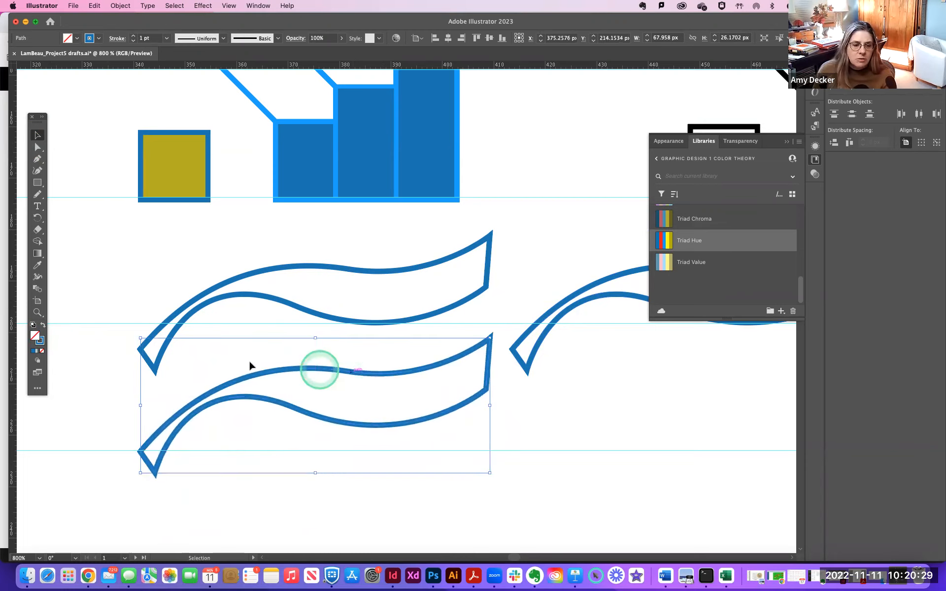
click(43, 325)
click(242, 384)
click(342, 392)
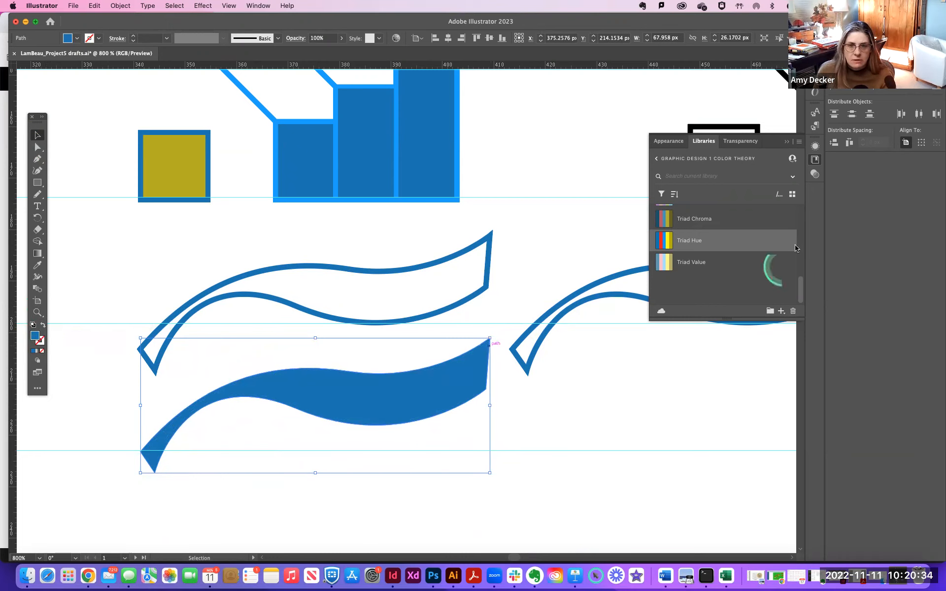
Step: Color the filled ribbon with the red of the Triad Hue theme and place it over the blue outlined ribbon
click(669, 242)
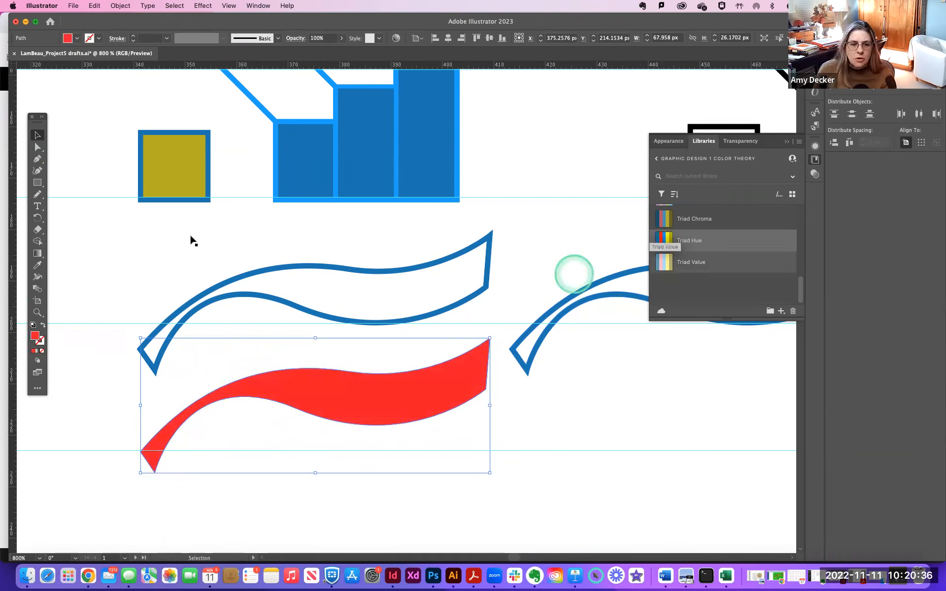
click(294, 393)
drag(323, 400, 322, 299)
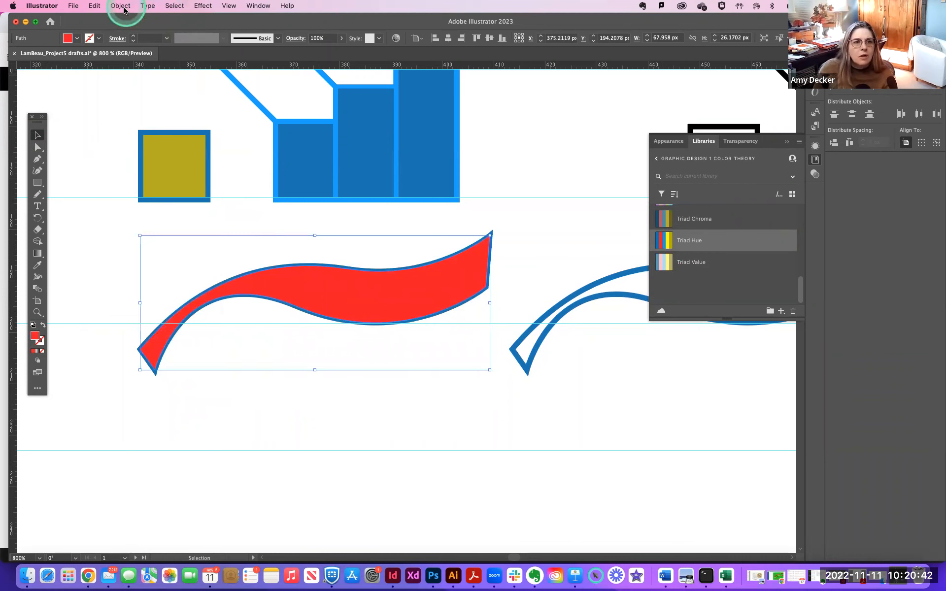
Step: Send the red ribbon to the back and align the blue outline over its edges
click(122, 6)
mouse_move(128, 31)
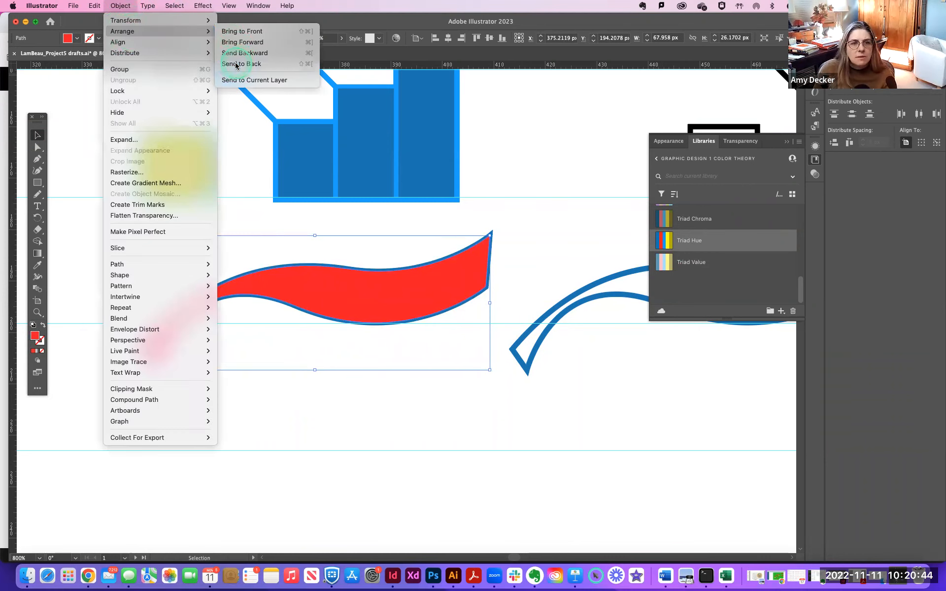
click(236, 64)
click(353, 329)
mouse_move(355, 324)
mouse_down()
mouse_move(349, 423)
mouse_move(354, 329)
mouse_up()
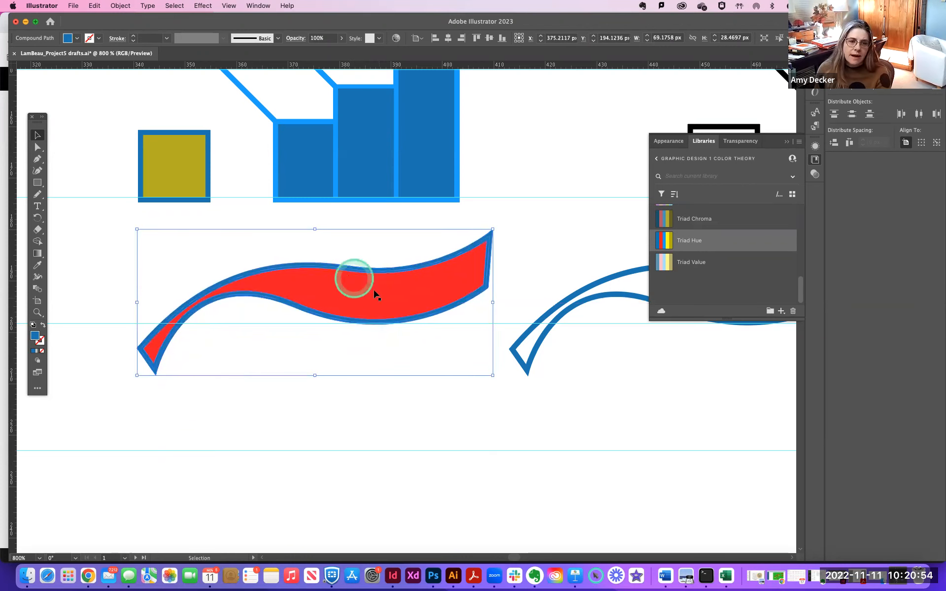
click(357, 365)
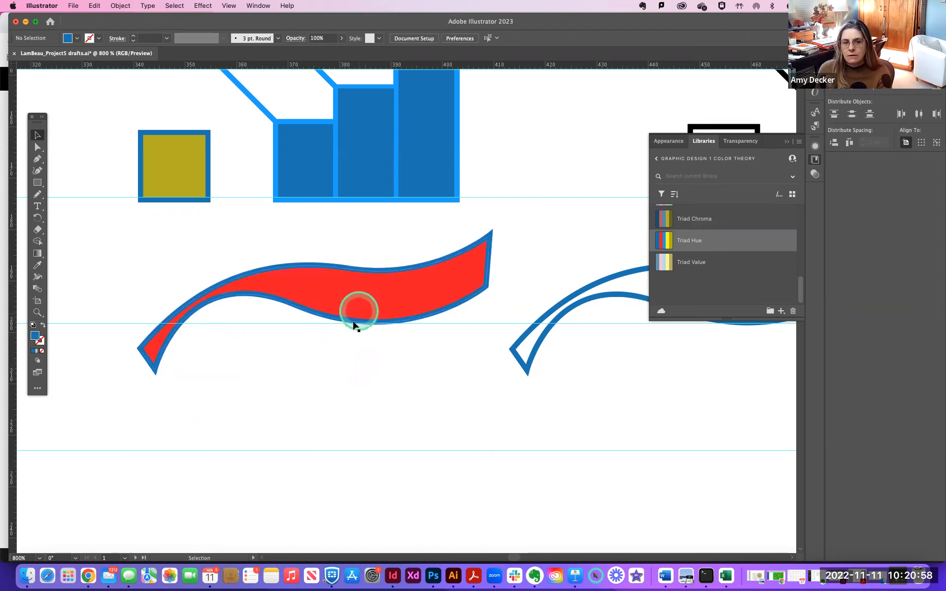
Step: Move the blue outline below the red ribbon, and try swapping the red ribbon's fill and stroke before restoring the fill
click(354, 323)
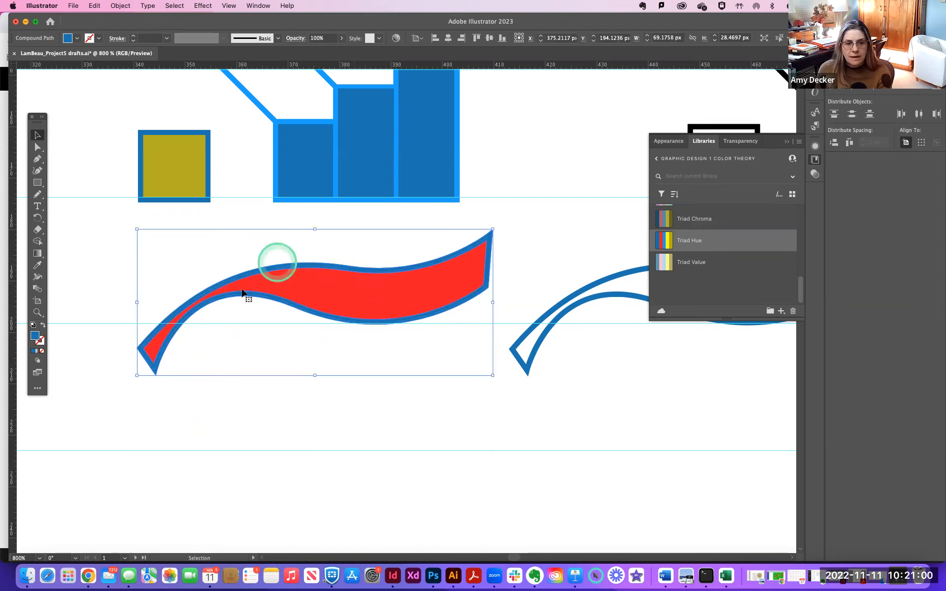
drag(271, 299, 274, 402)
click(331, 308)
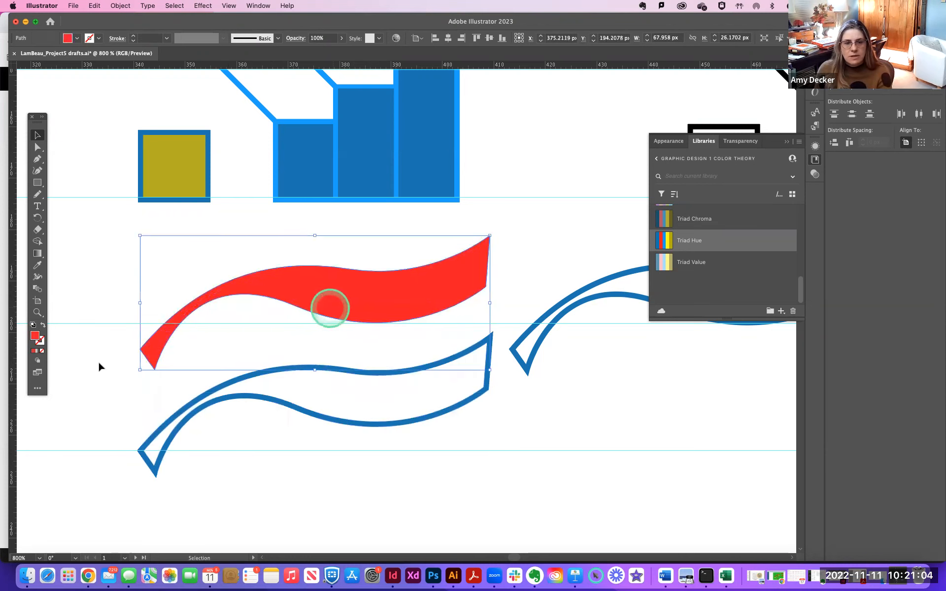
click(43, 325)
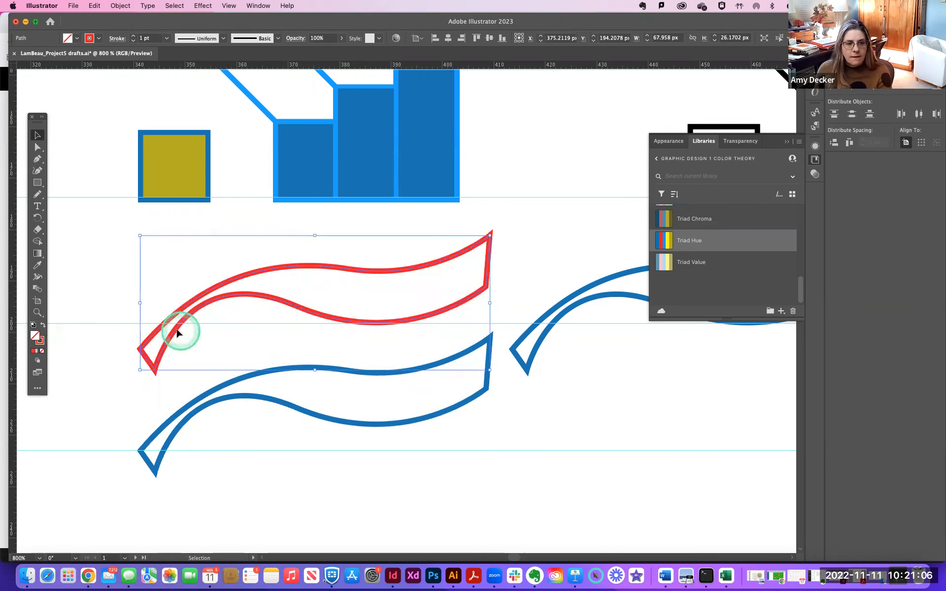
click(43, 325)
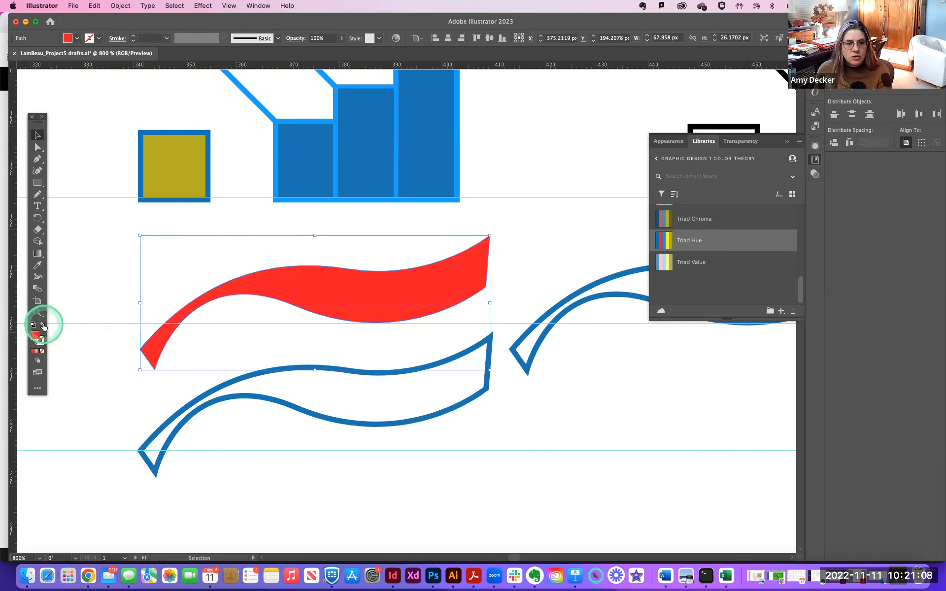
Step: Duplicate the red ribbon and place the copy inside the blue outline below it
drag(397, 340, 389, 417)
click(477, 437)
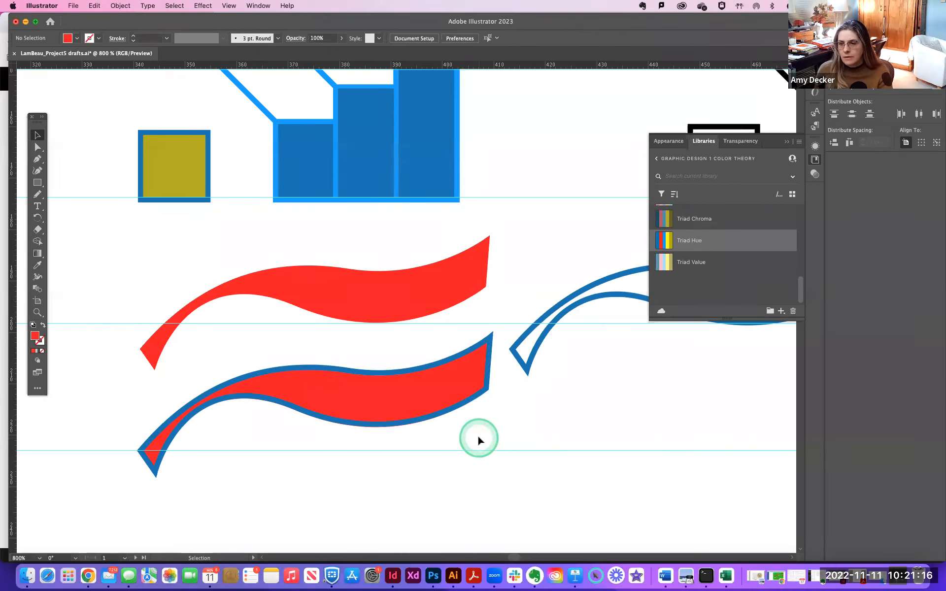
click(526, 367)
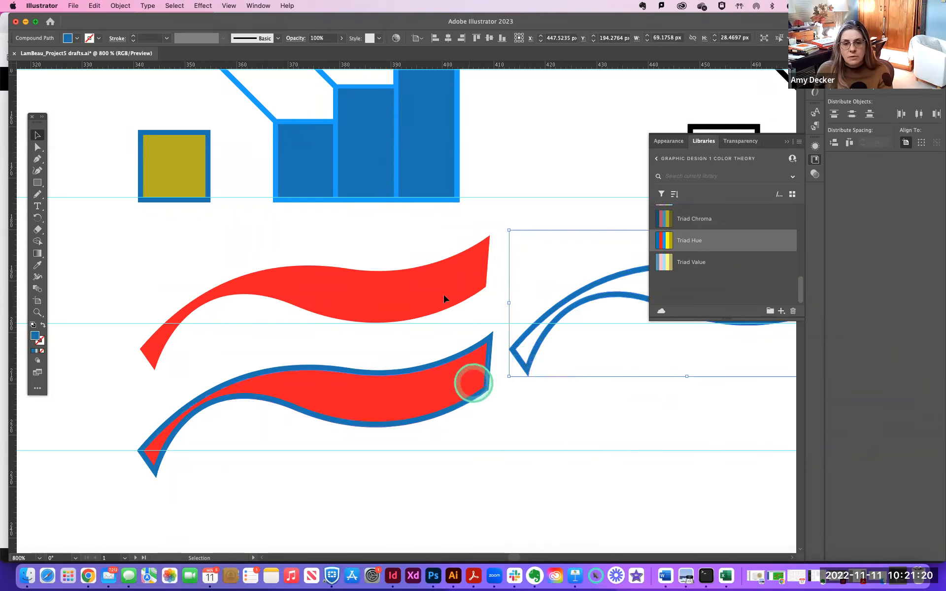
click(459, 359)
drag(459, 364, 459, 460)
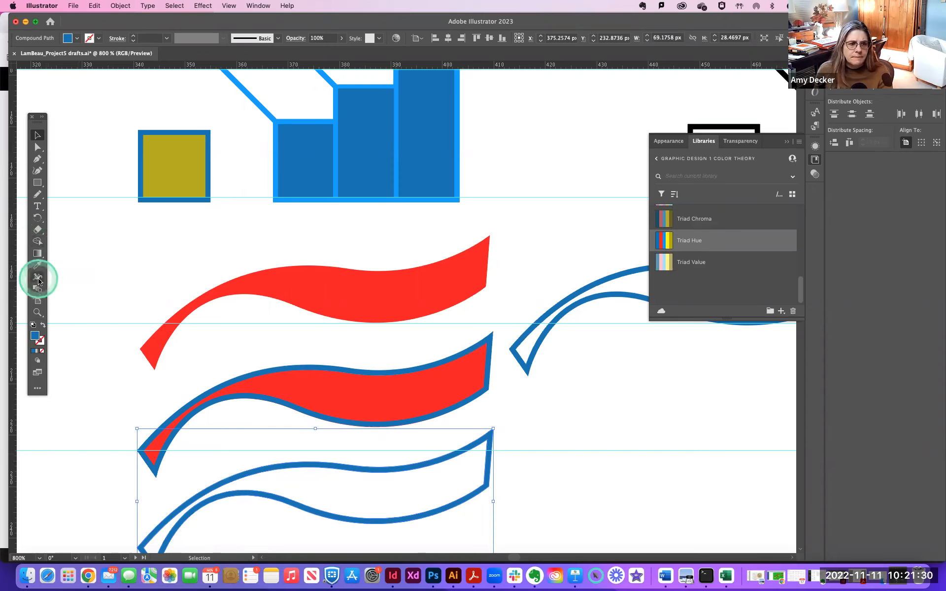
click(42, 255)
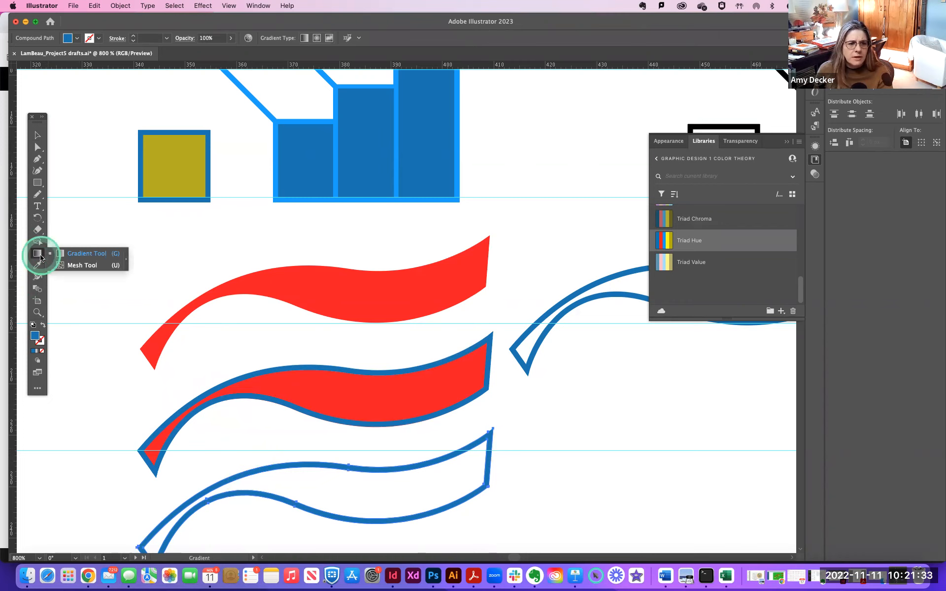
click(38, 135)
key(Delete)
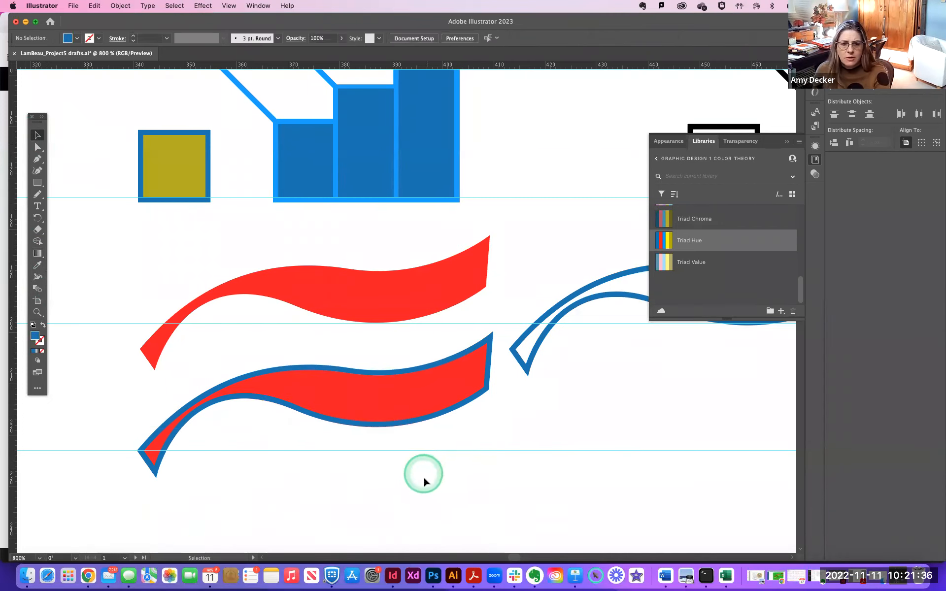
Step: Select the red ribbon, the combined ribbon and the blue outlined ribbon in turn to compare them
drag(542, 454, 484, 455)
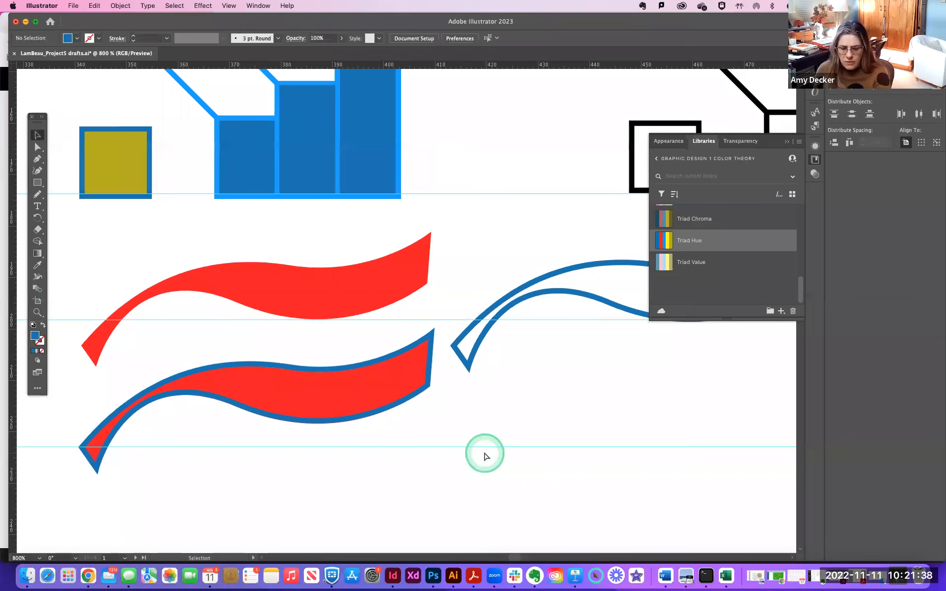
key(super+minus)
key(super+minus)
click(384, 284)
drag(384, 284, 384, 280)
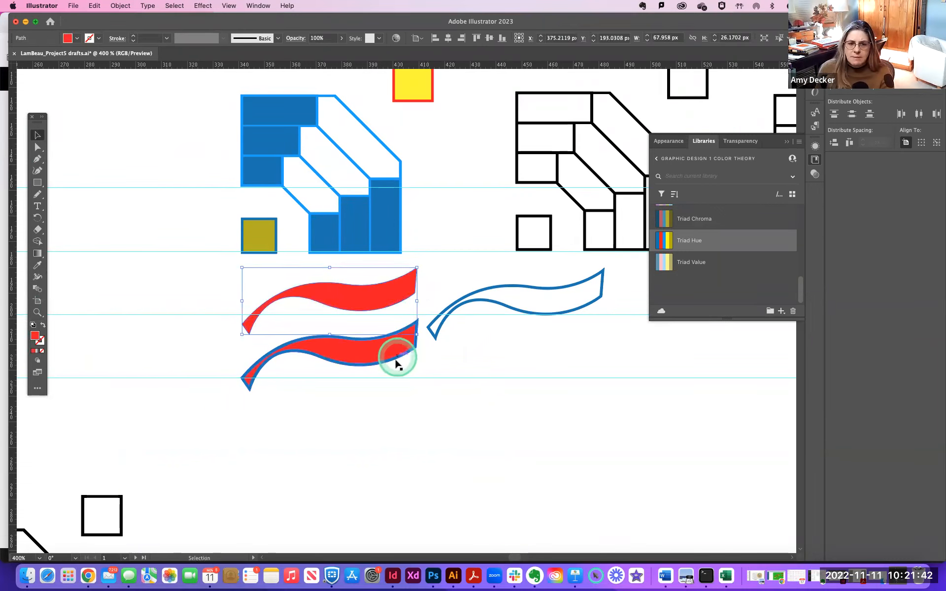
click(397, 364)
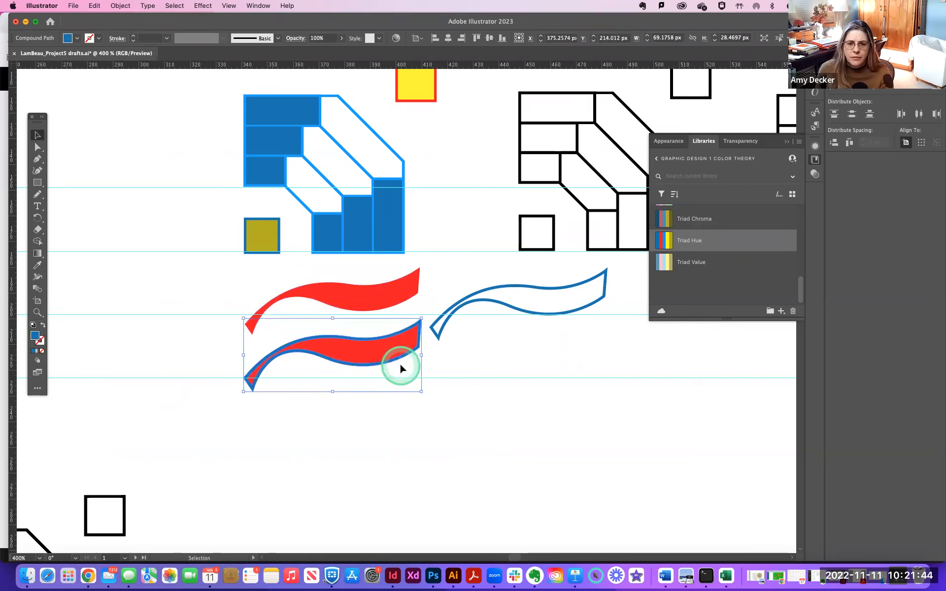
click(453, 368)
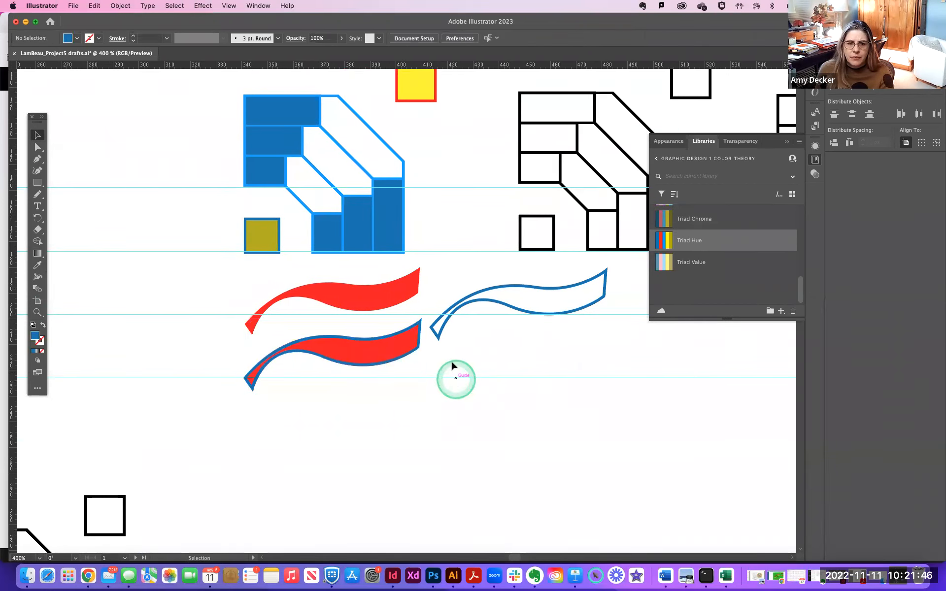
click(450, 318)
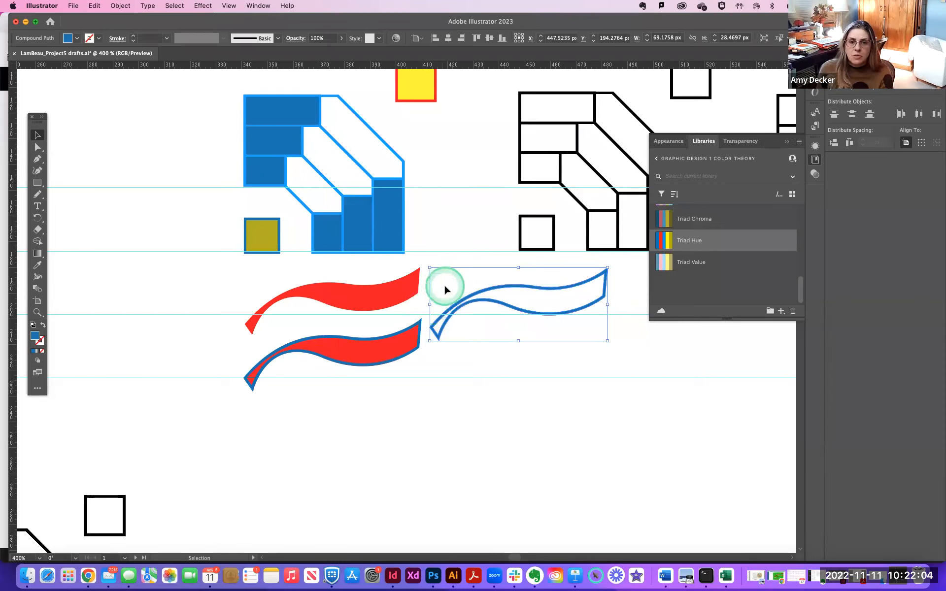
Step: Draw an open wavy curve with the Pen tool in the empty area below the ribbons
key(space)
drag(450, 303, 416, 359)
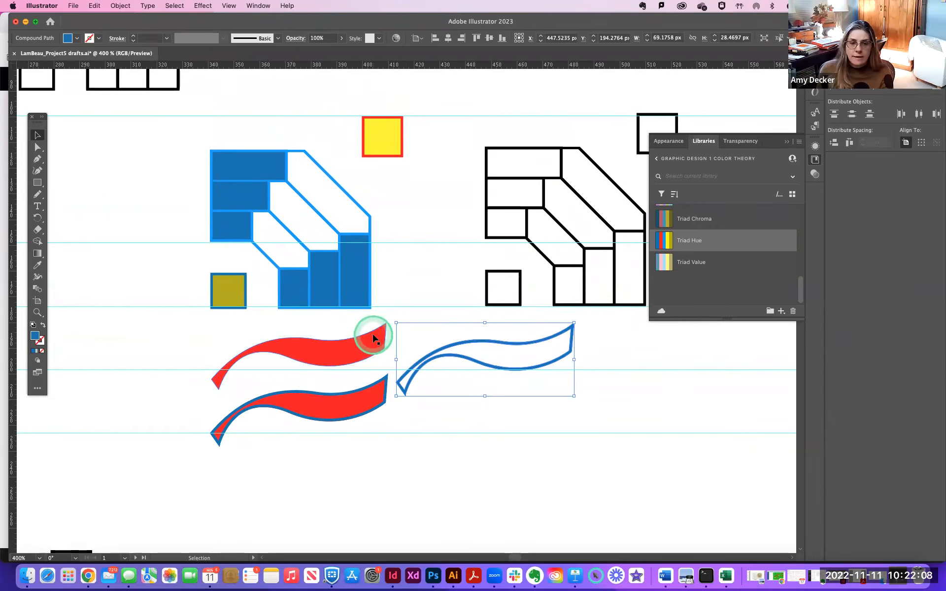
click(36, 159)
drag(310, 486, 338, 453)
click(467, 474)
drag(468, 475, 522, 501)
click(563, 429)
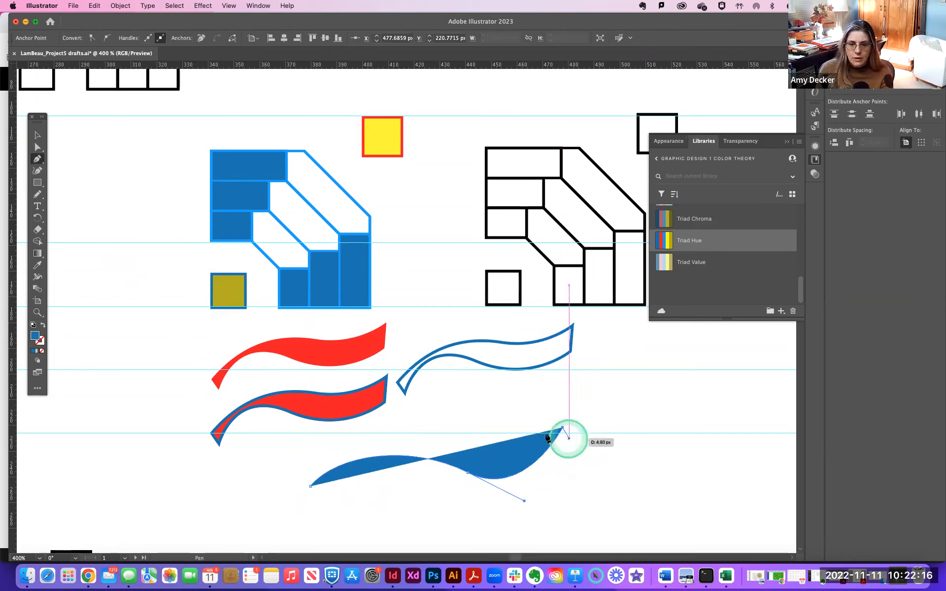
click(38, 135)
Step: Draw a second open wavy curve with the Pen tool just below the first one
click(37, 159)
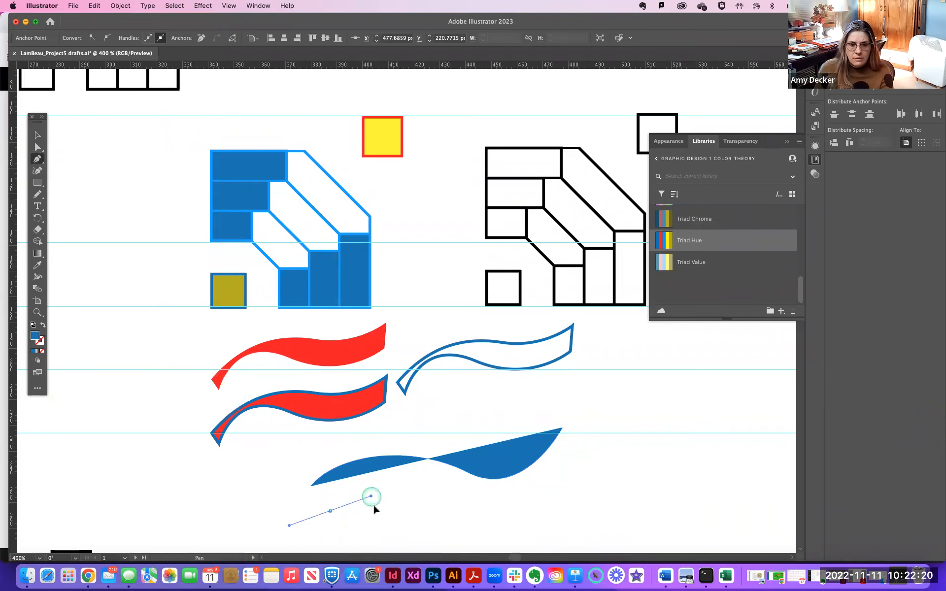
drag(460, 508, 518, 542)
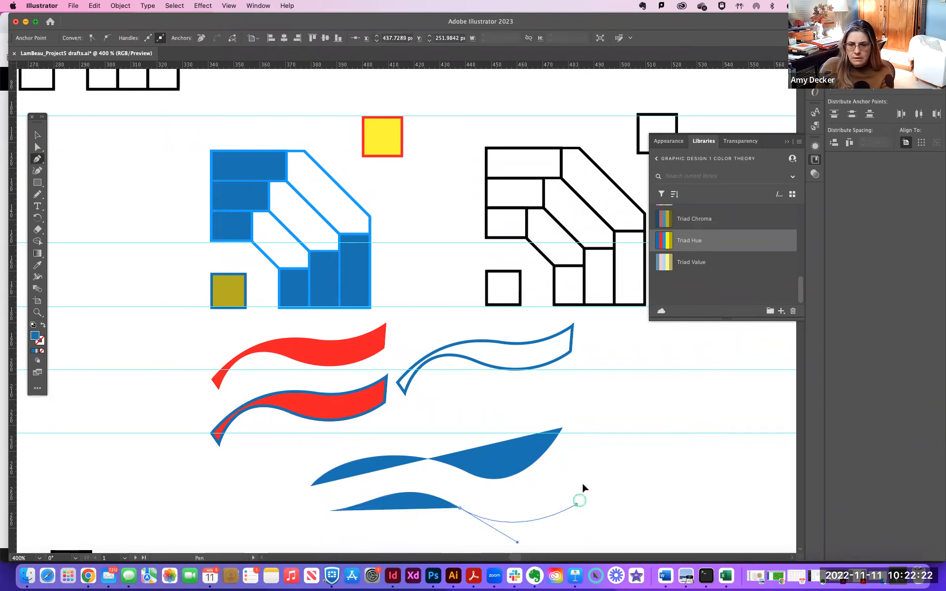
drag(583, 487, 583, 485)
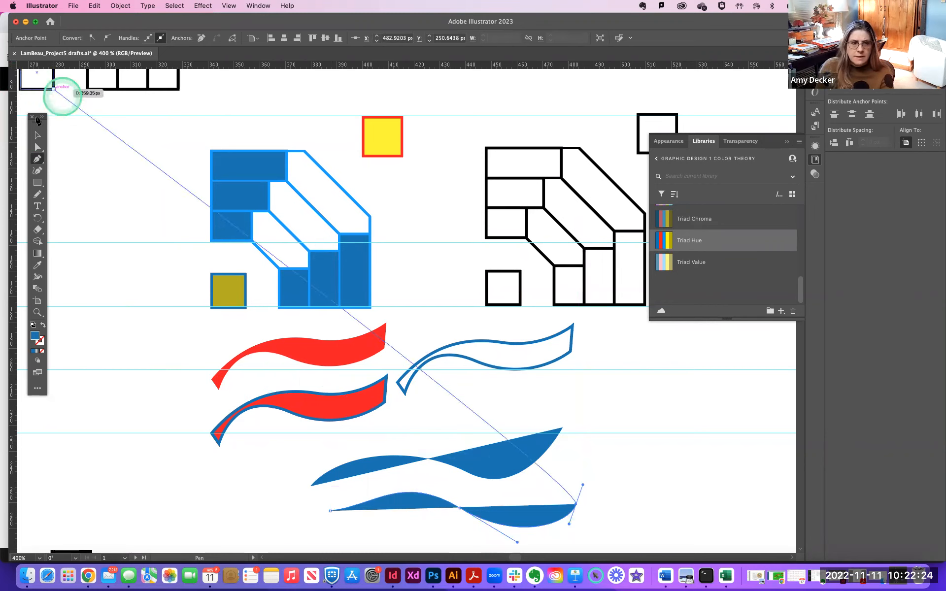
click(37, 138)
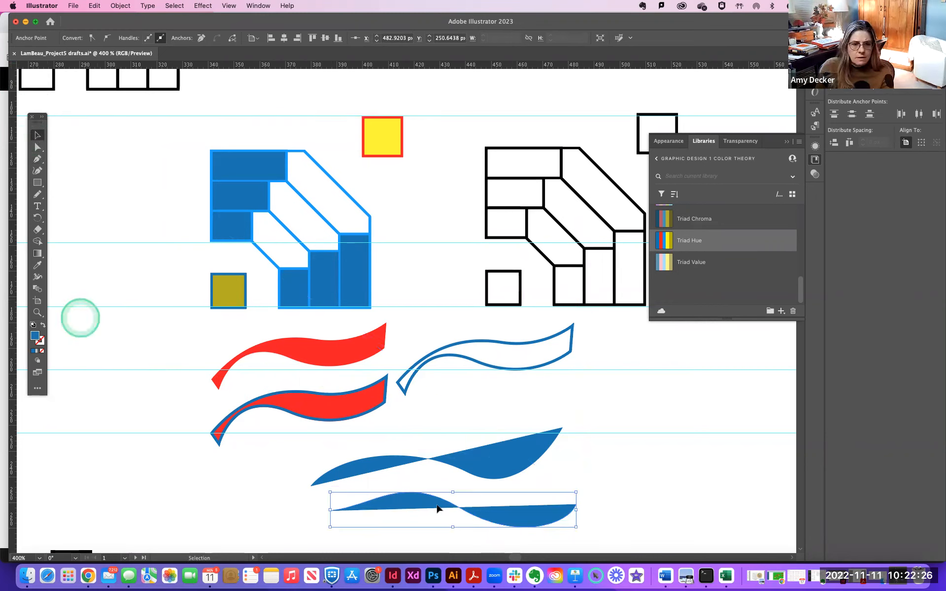
Step: Swap fill and stroke on both wavy curves so they are unfilled blue lines
shift+click(411, 466)
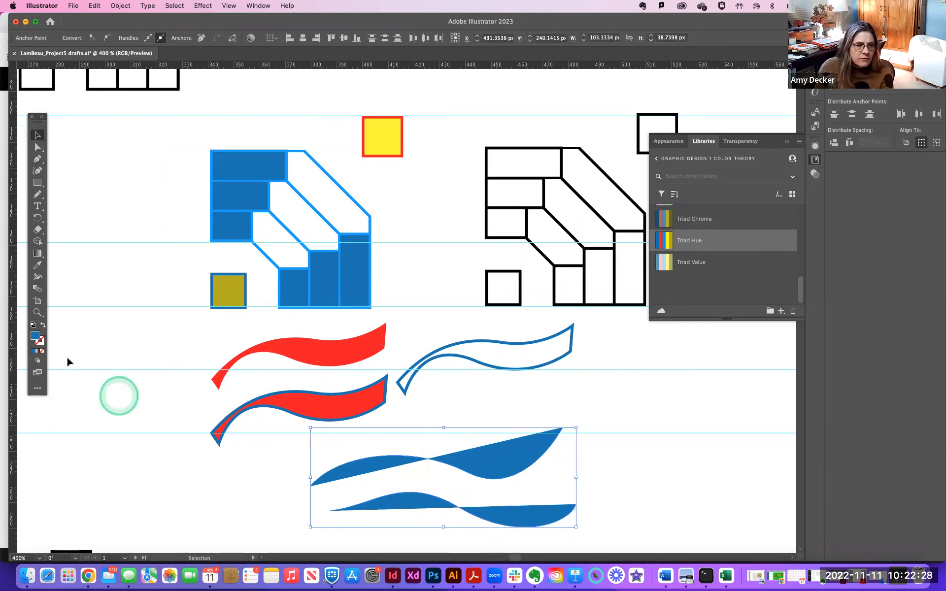
click(42, 326)
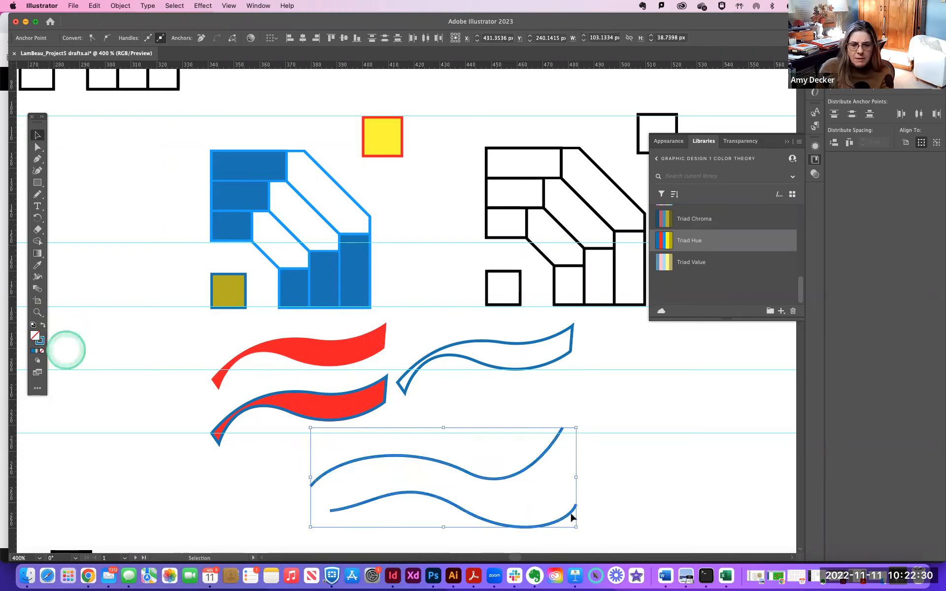
click(728, 491)
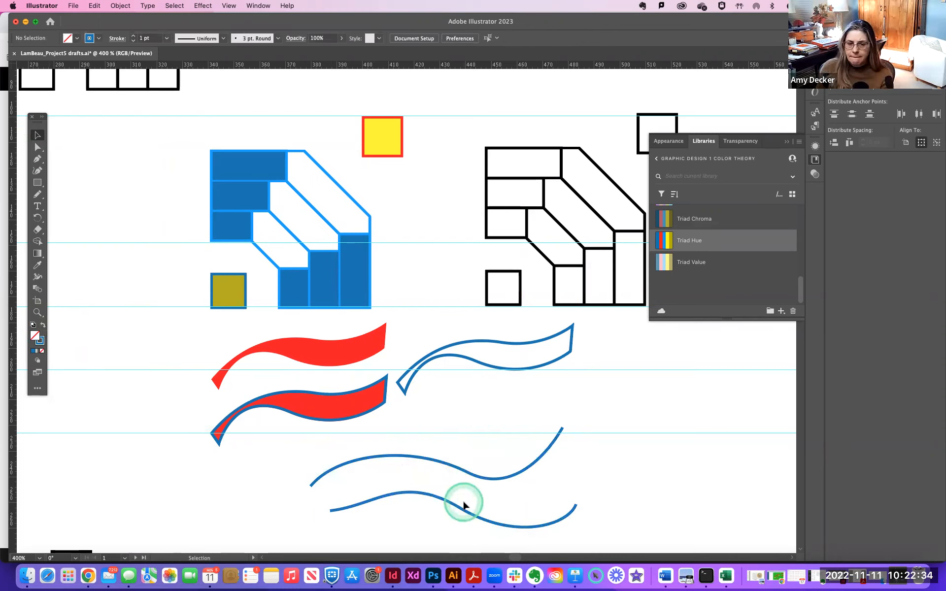
Step: Connect the right ends of the two wavy curves with a straight Pen tool segment
scroll(469, 492, down, 5)
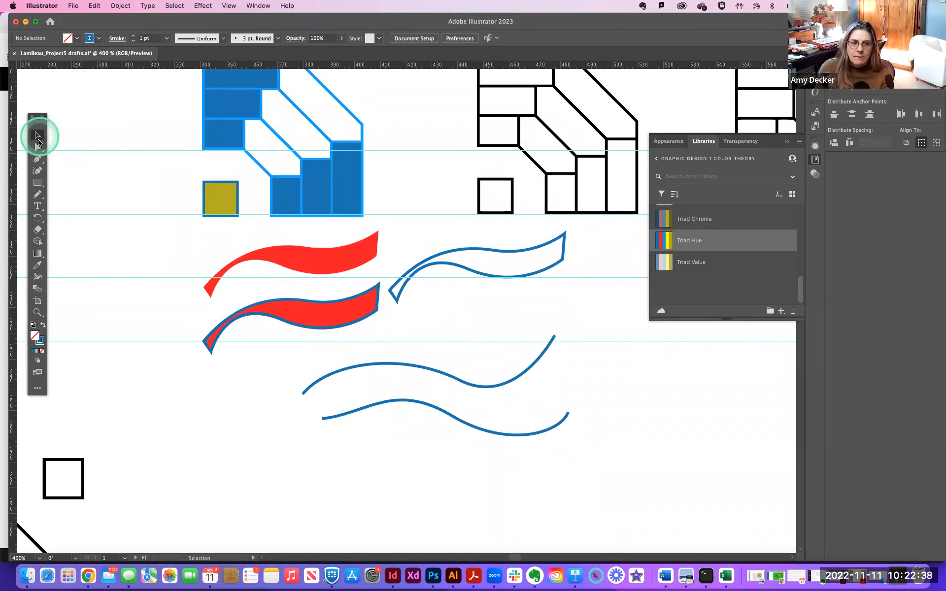
click(37, 158)
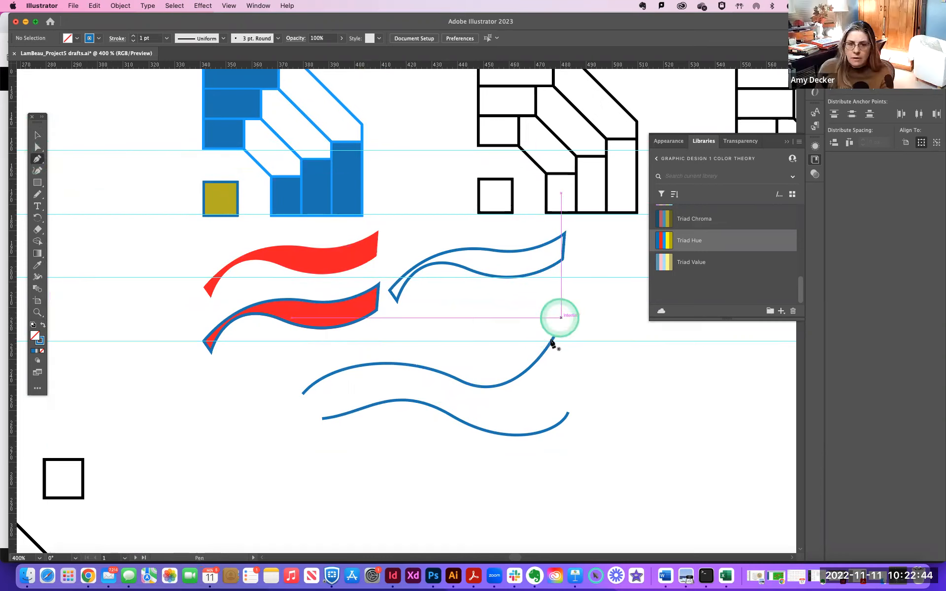
drag(554, 336, 567, 412)
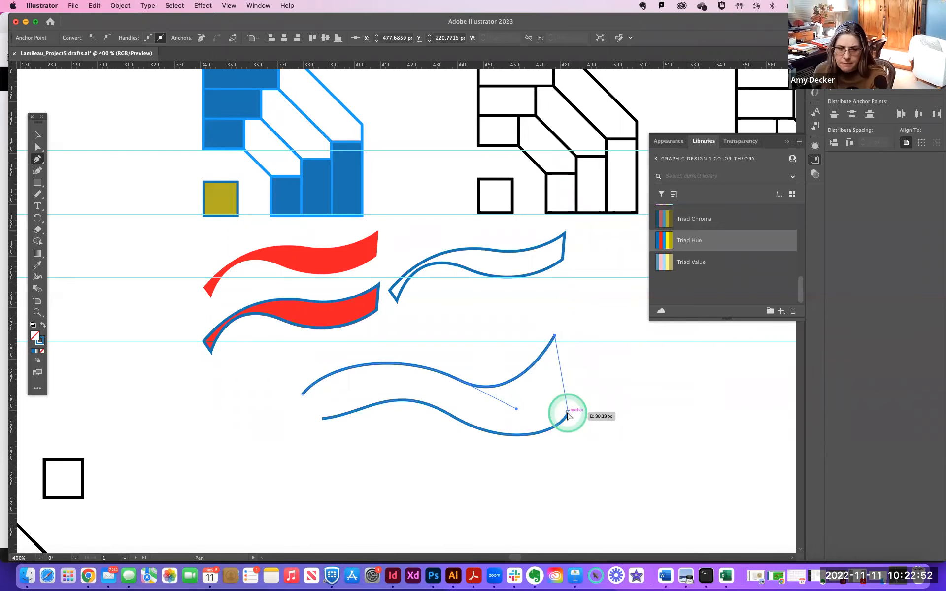
key(super+equal)
key(super+equal)
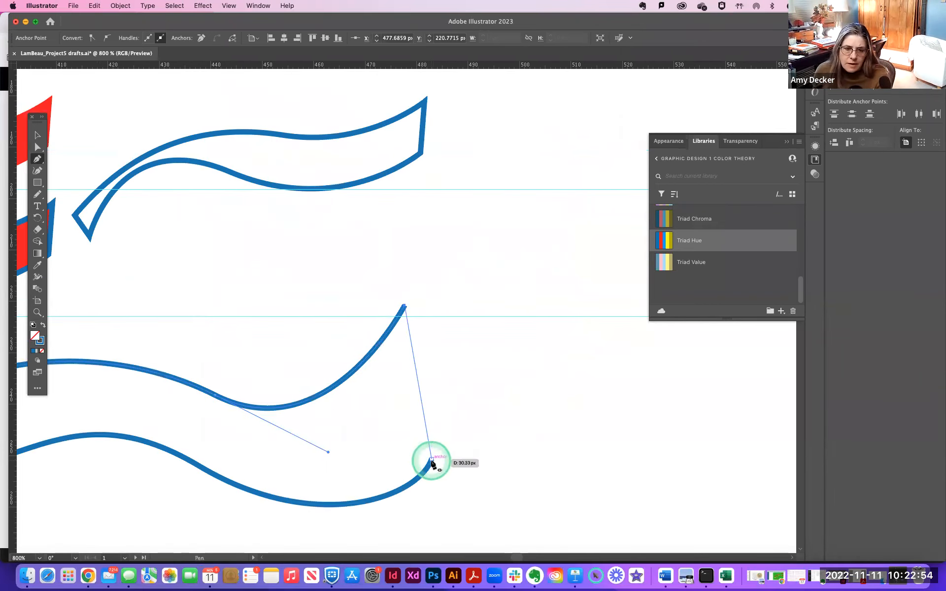
click(432, 461)
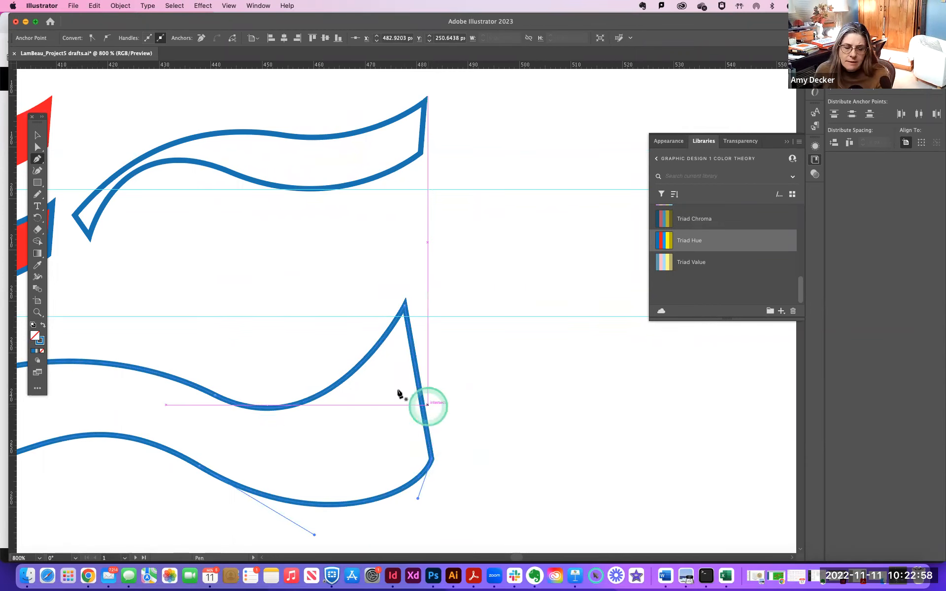
Step: Close the wavy shape by connecting the curves' left ends with a straight Pen tool segment
drag(356, 383, 683, 344)
click(348, 368)
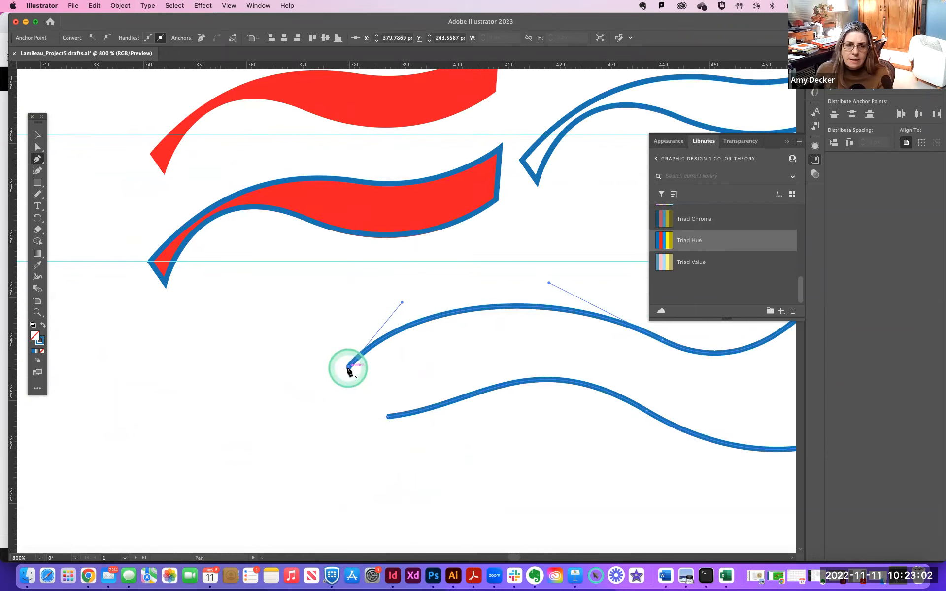
drag(349, 370, 388, 418)
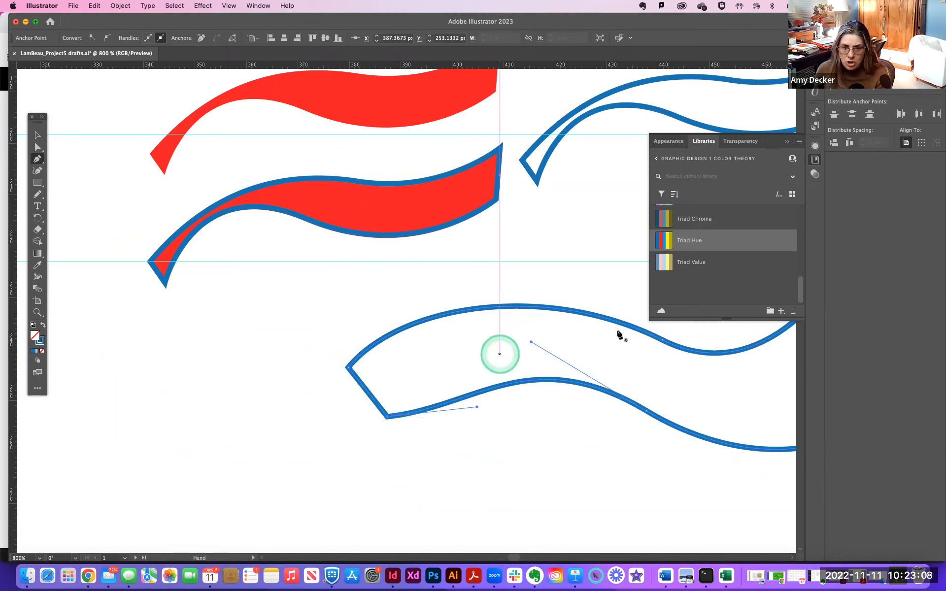
Step: Swap the closed wavy shape's fill and stroke so it has a solid blue fill, and deselect it
drag(620, 335, 409, 335)
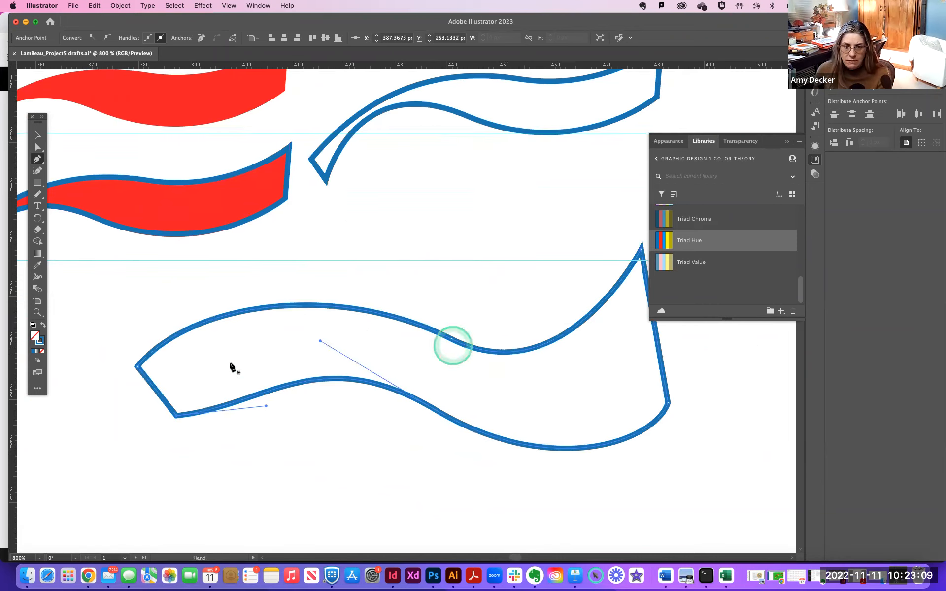
click(38, 342)
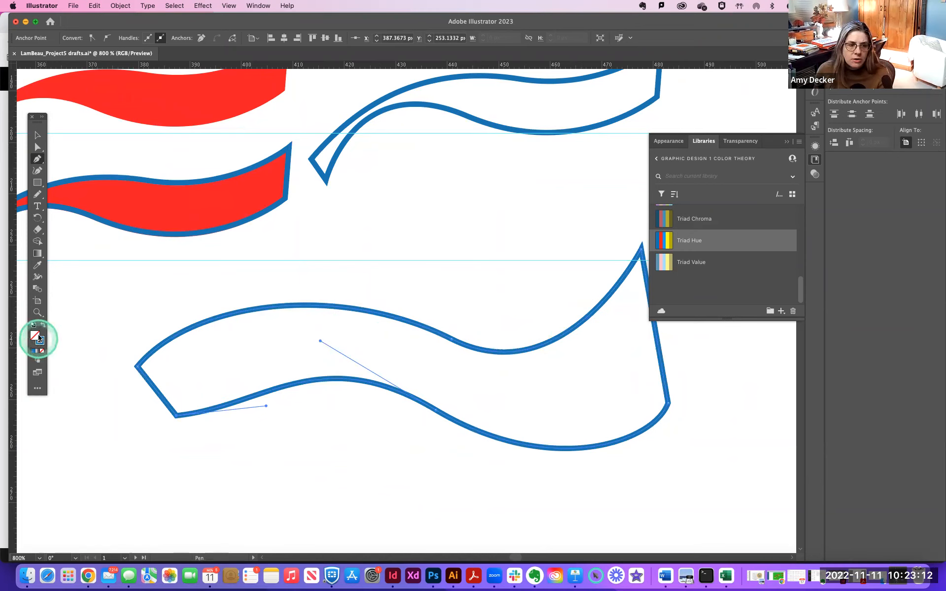
click(42, 326)
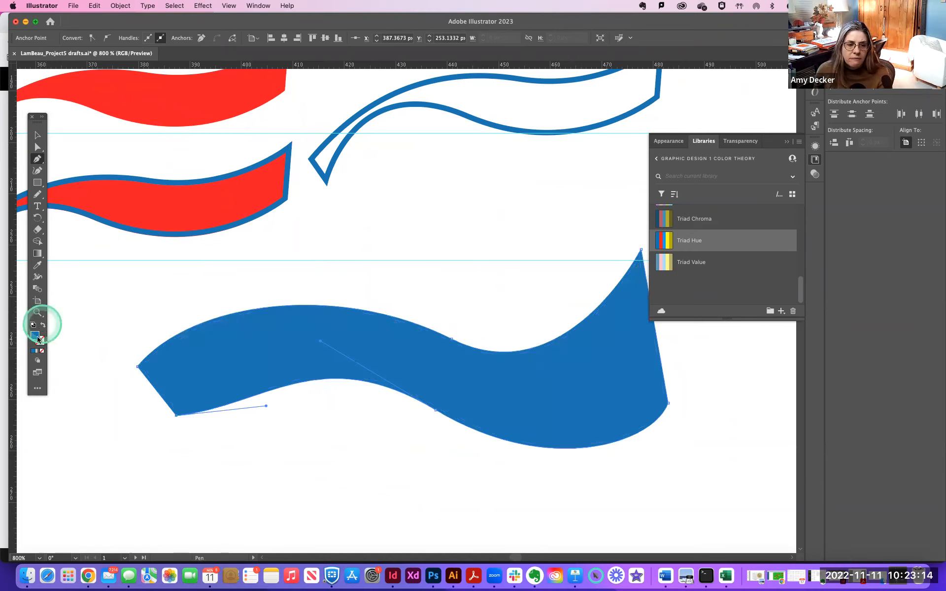
click(40, 342)
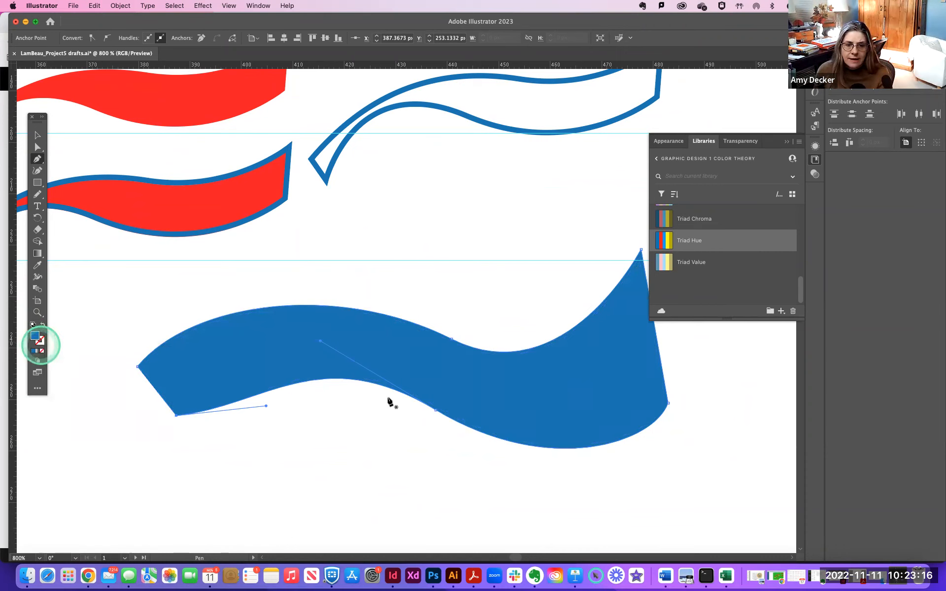
click(37, 135)
click(323, 244)
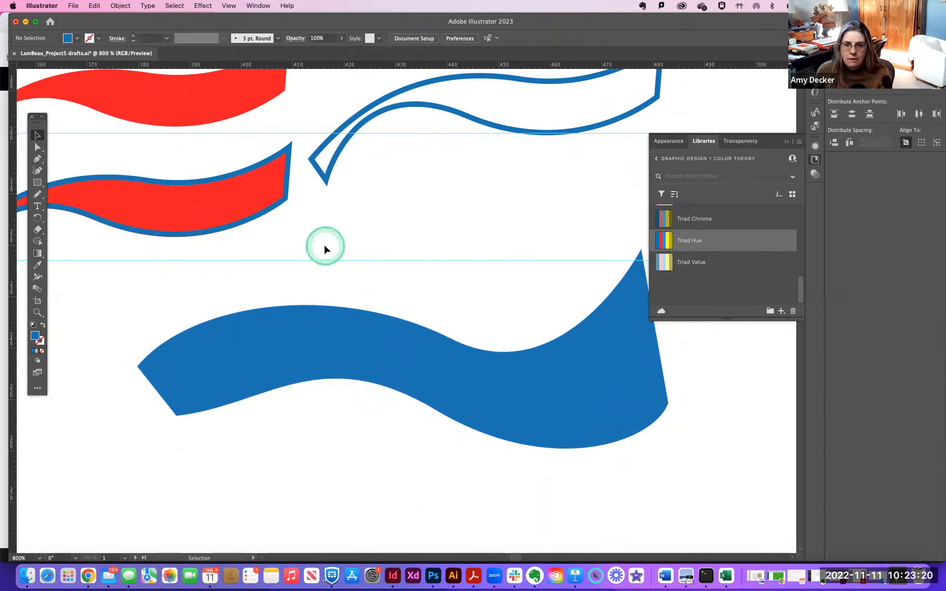
Step: Move the outlined ribbon and the two red ribbons away from the blue motif, down beside the blue wavy shape
key(super+minus)
key(super+minus)
key(super+minus)
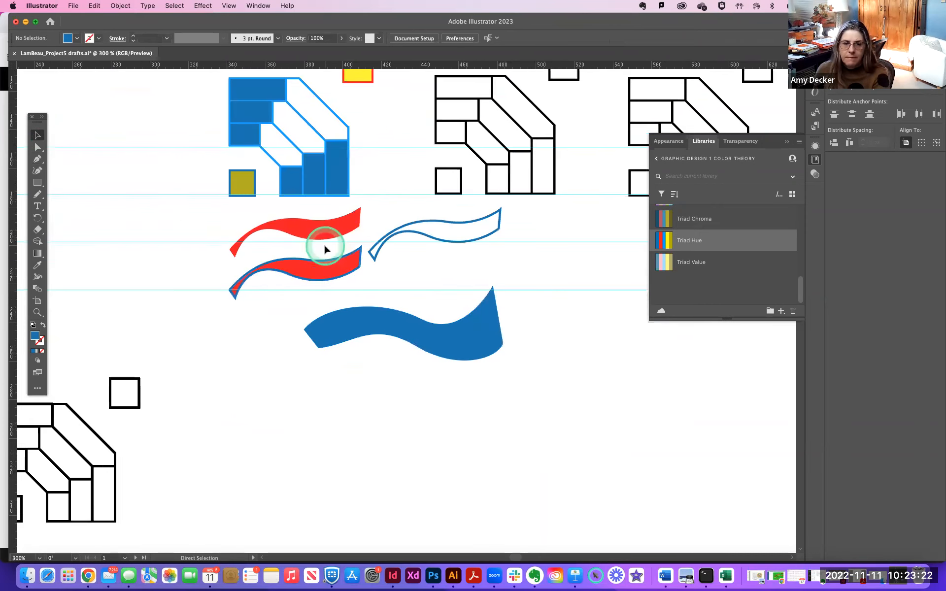
drag(386, 269, 428, 341)
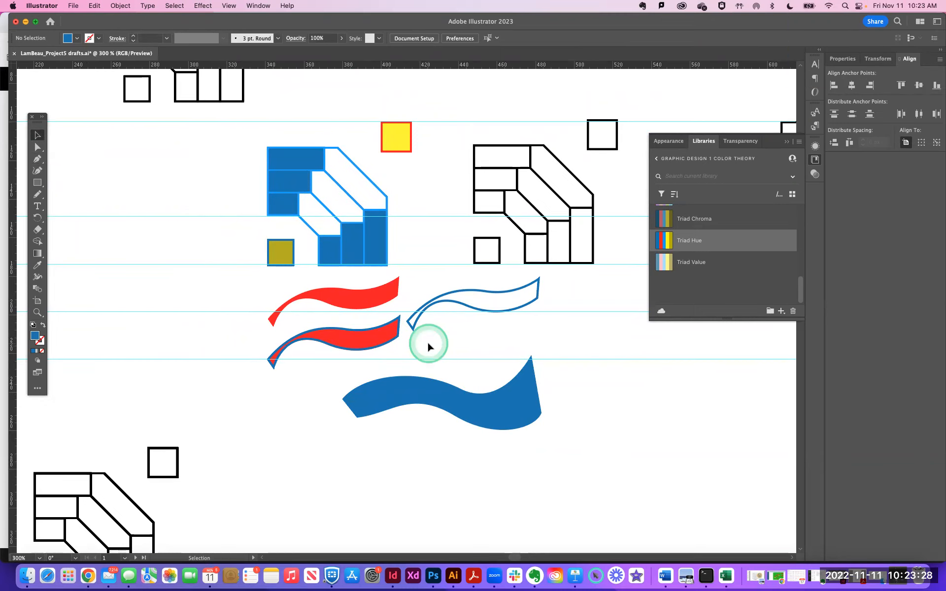
scroll(427, 341, up, 3)
scroll(428, 346, down, 2)
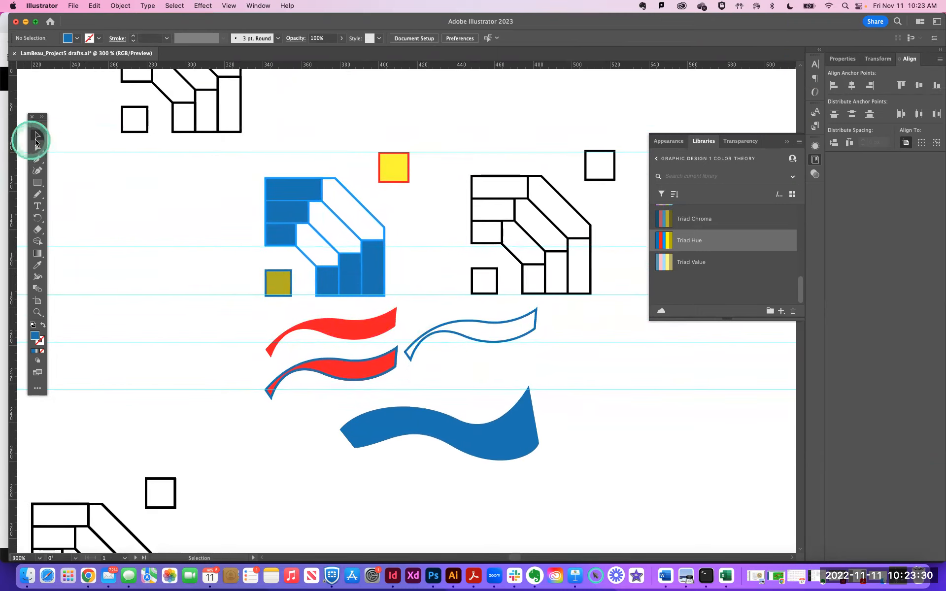
drag(464, 338, 528, 388)
drag(242, 323, 577, 515)
click(312, 333)
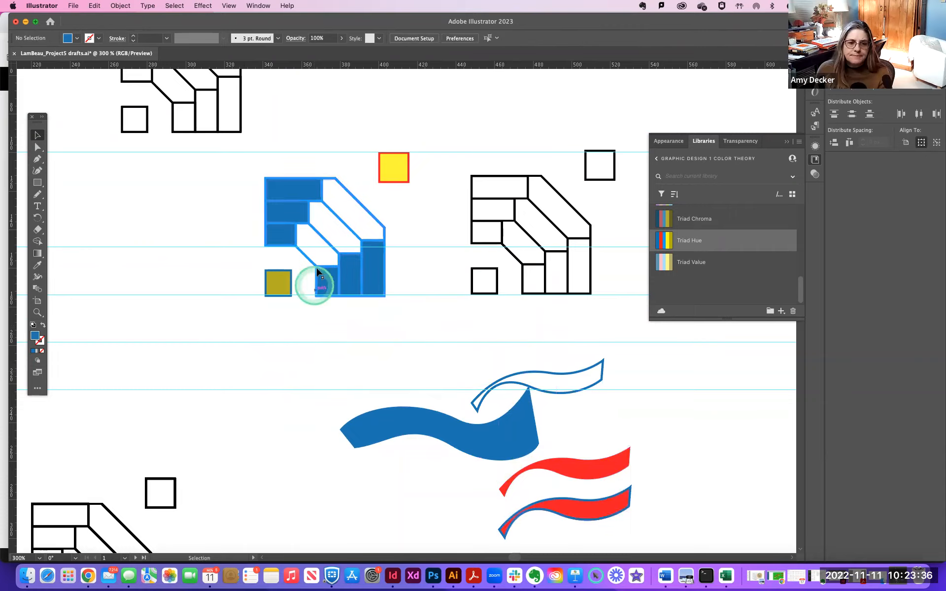
Step: Try placing a copy of the olive square's fill in the motif's innermost diagonal band, and delete the copy
scroll(319, 272, up, 5)
key(super+equal)
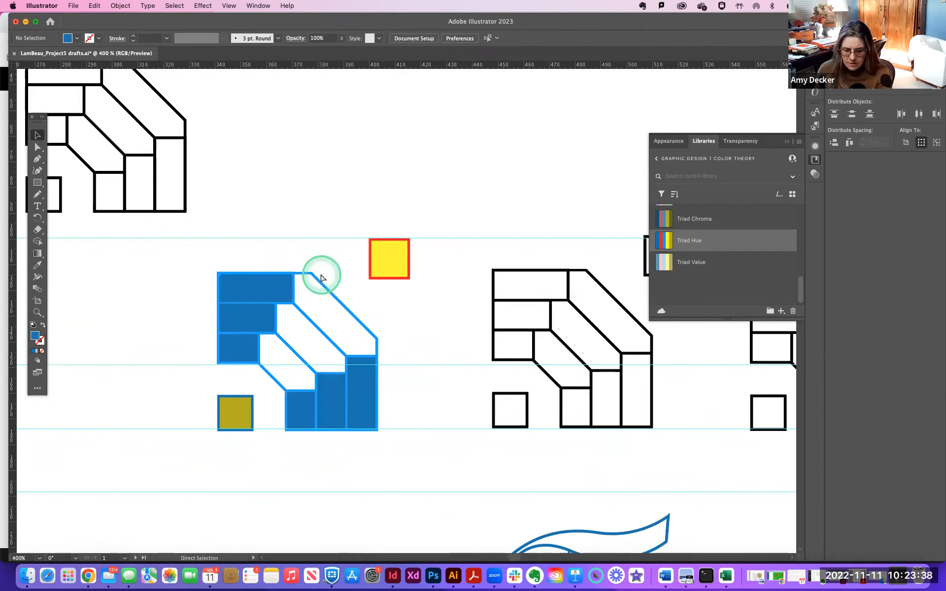
key(super+equal)
scroll(351, 277, down, 3)
scroll(351, 277, left, 2)
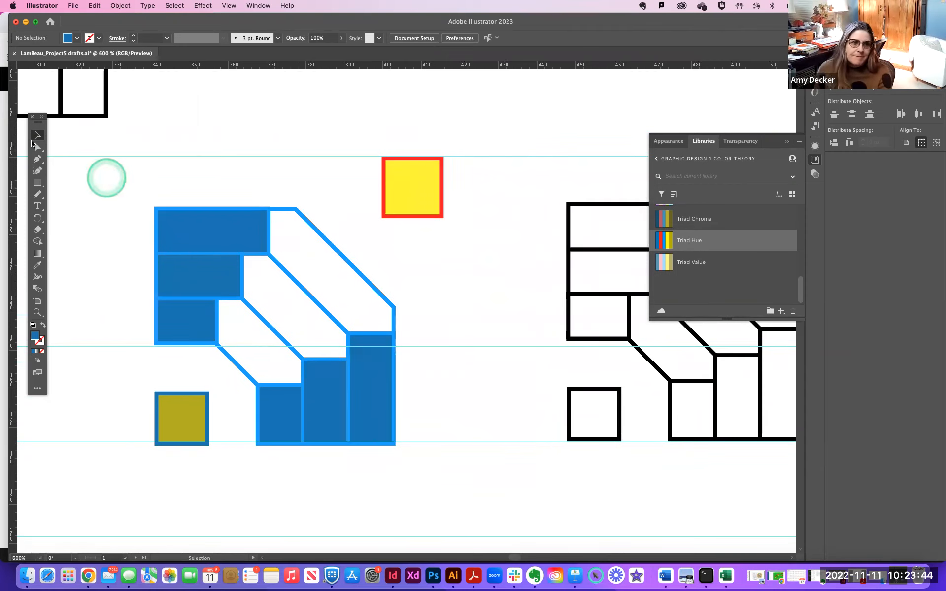
drag(186, 423, 270, 349)
drag(286, 315, 274, 332)
key(Delete)
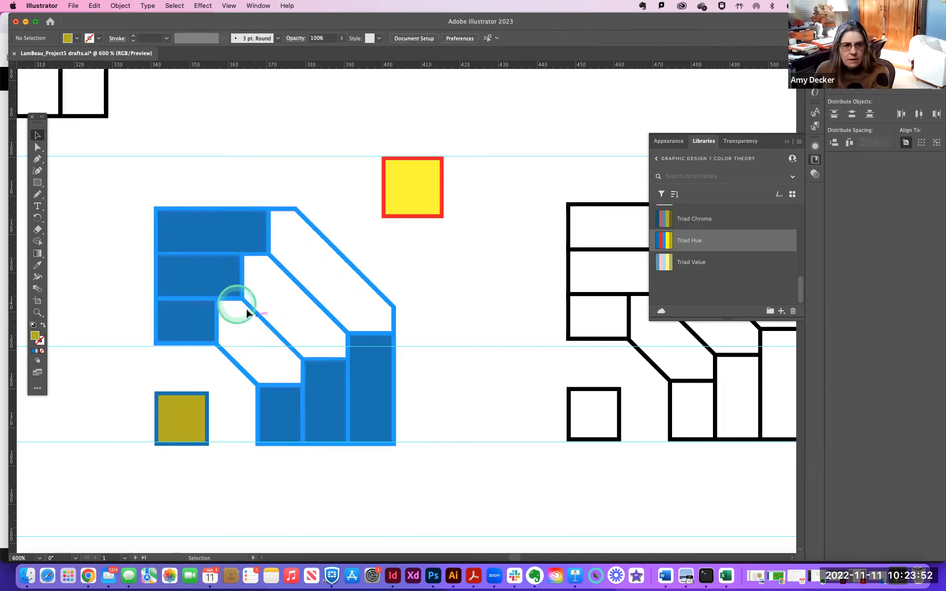
Step: Recolor the two smallest rectangles of the blue motif with Triad Hue's bright blue and deselect them
click(258, 343)
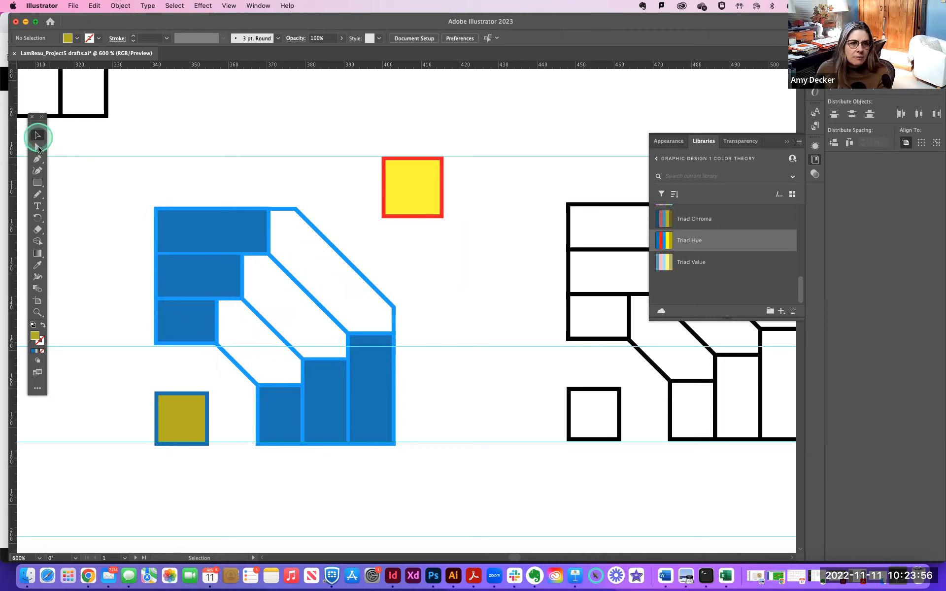
click(196, 323)
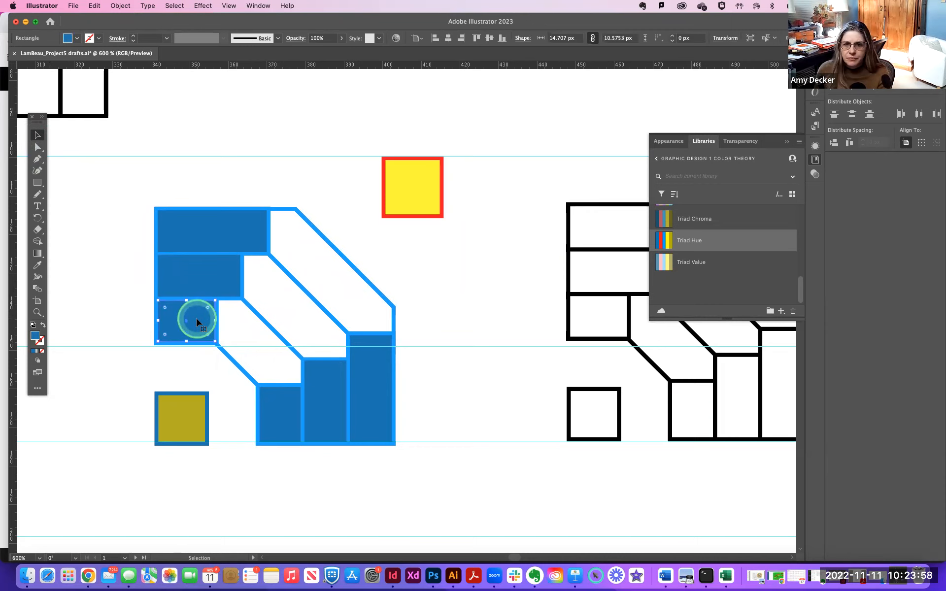
click(670, 240)
click(677, 245)
click(258, 401)
click(276, 401)
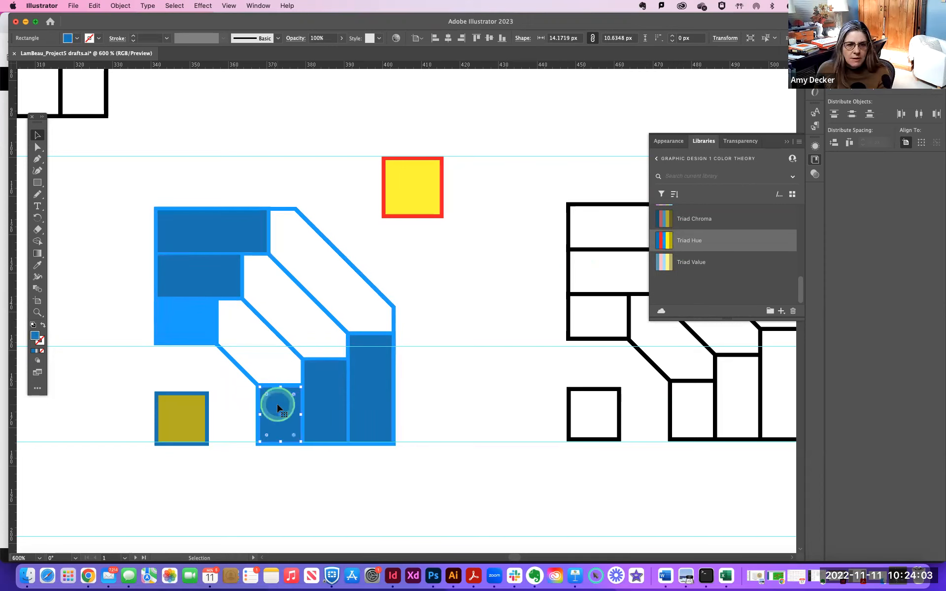
click(677, 245)
click(378, 334)
click(460, 328)
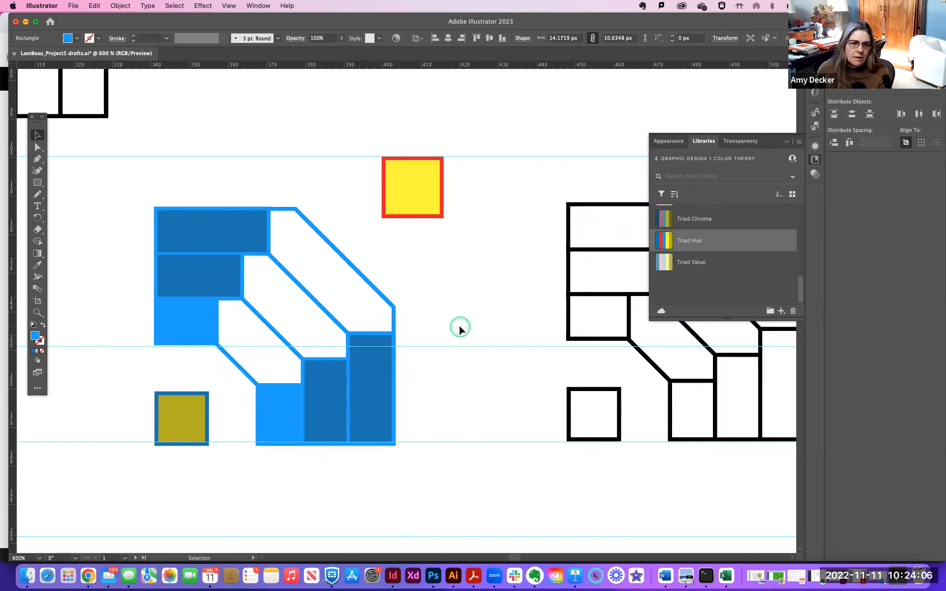
click(438, 229)
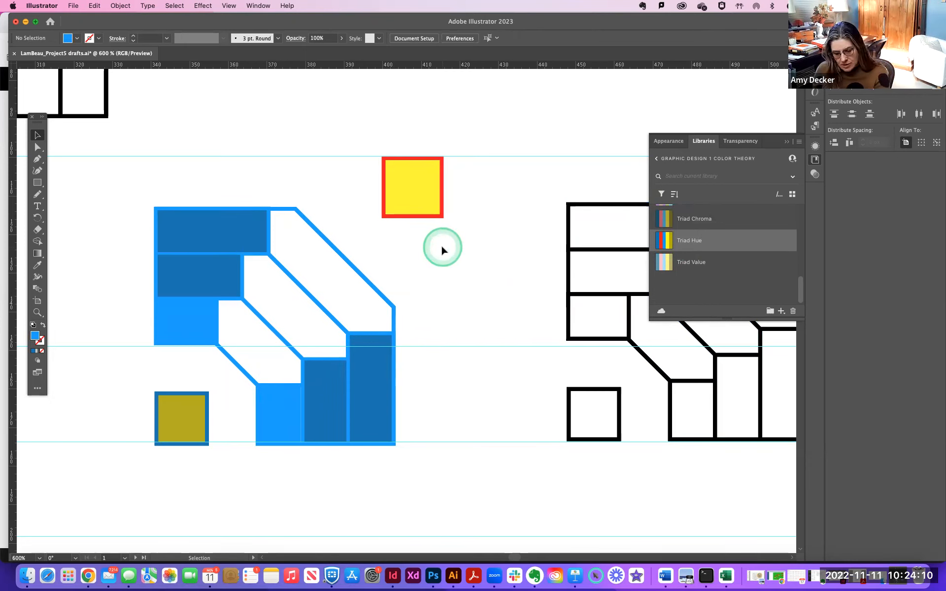
Step: Recolor the outline of the detached upper square beside the neighboring black motif with Triad Value's light pink
key(super+minus)
click(270, 274)
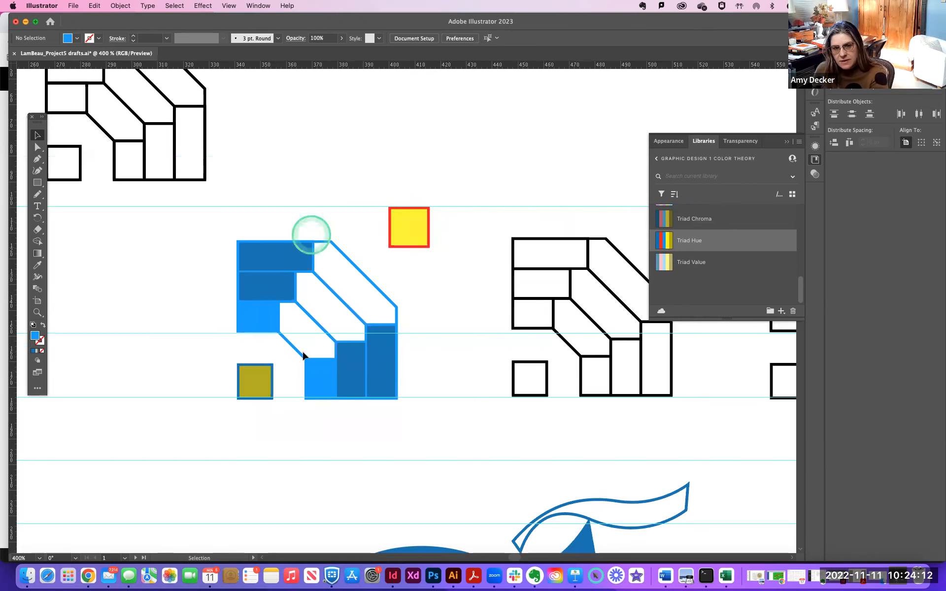
key(space)
drag(486, 327, 326, 321)
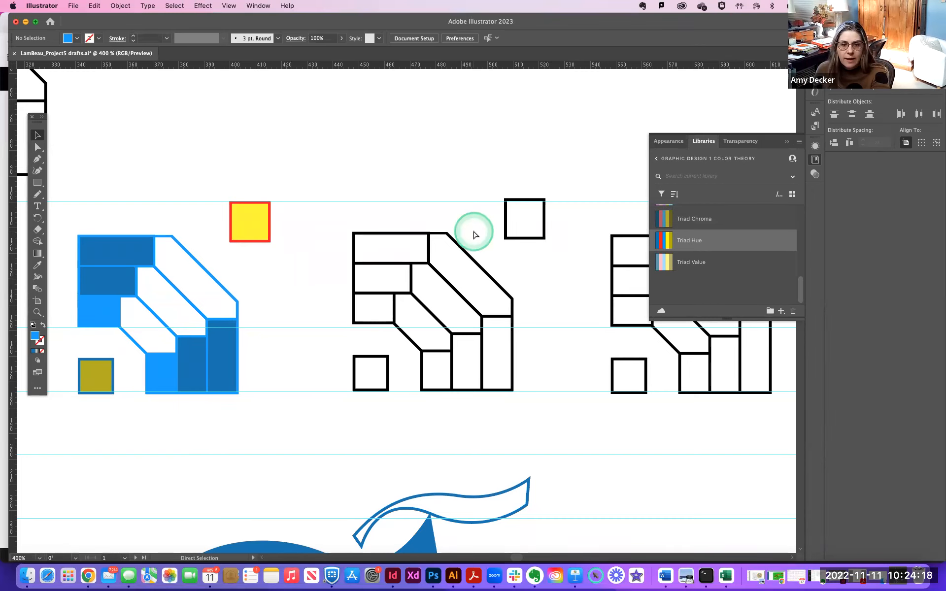
key(super+plus)
key(space)
drag(527, 245, 460, 256)
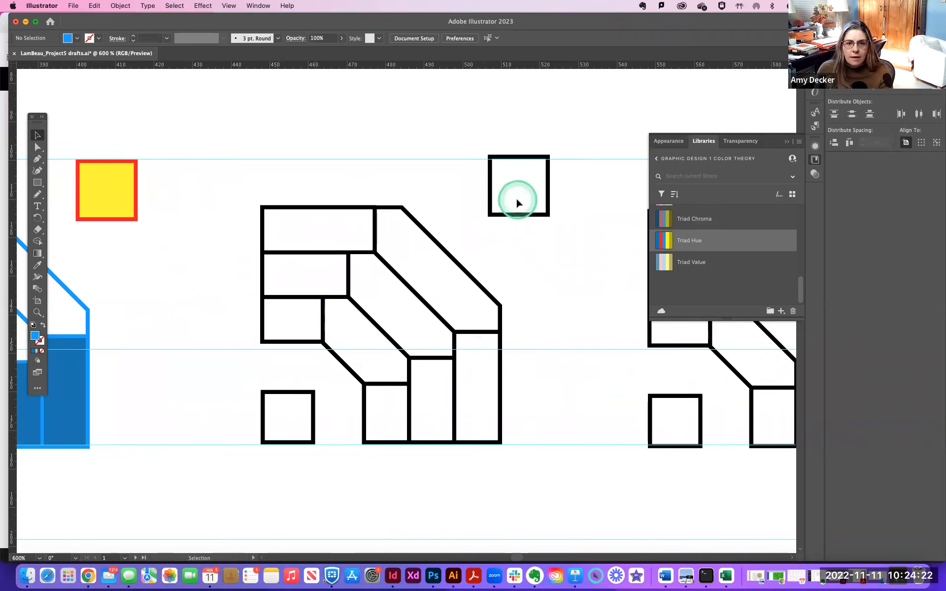
click(490, 197)
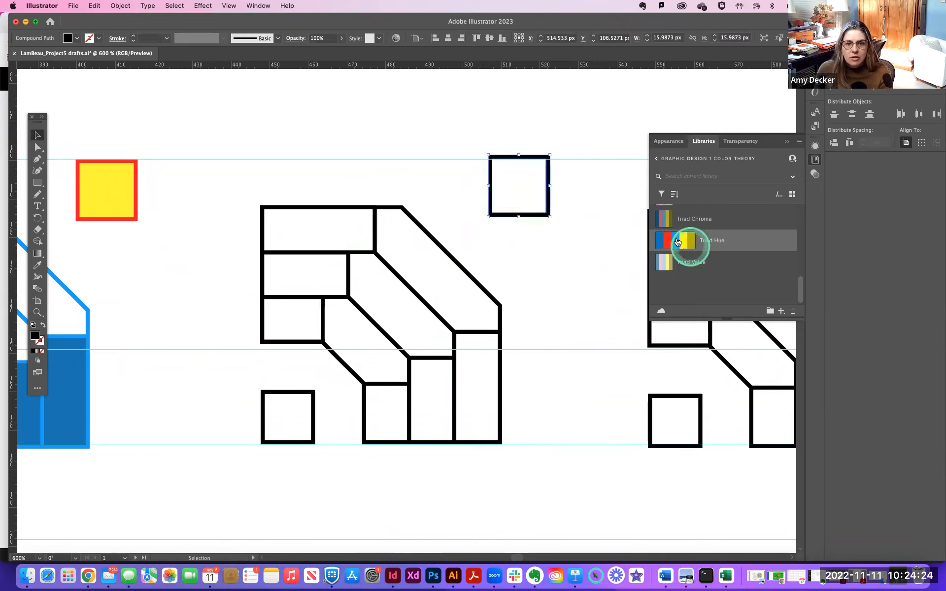
click(668, 266)
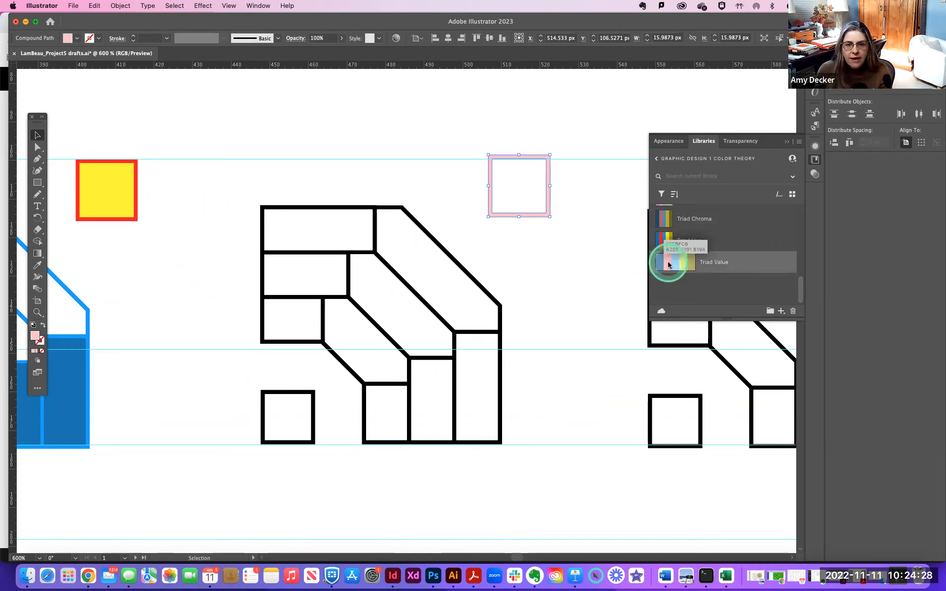
Step: Apply Triad Value's light blue to the black motif's outline and its muted blue to the lower small square's outline
click(463, 264)
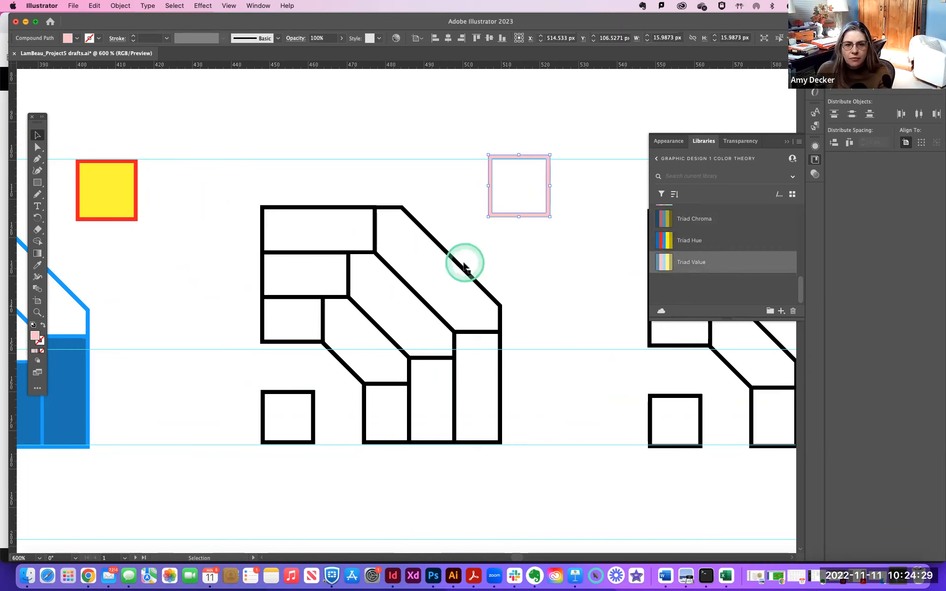
click(675, 266)
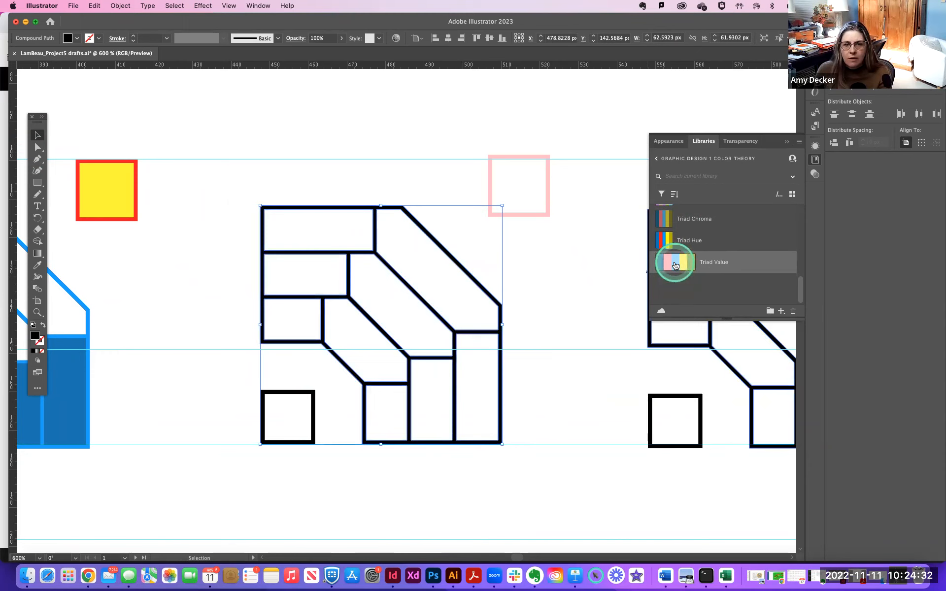
click(675, 266)
click(312, 400)
click(661, 260)
click(661, 259)
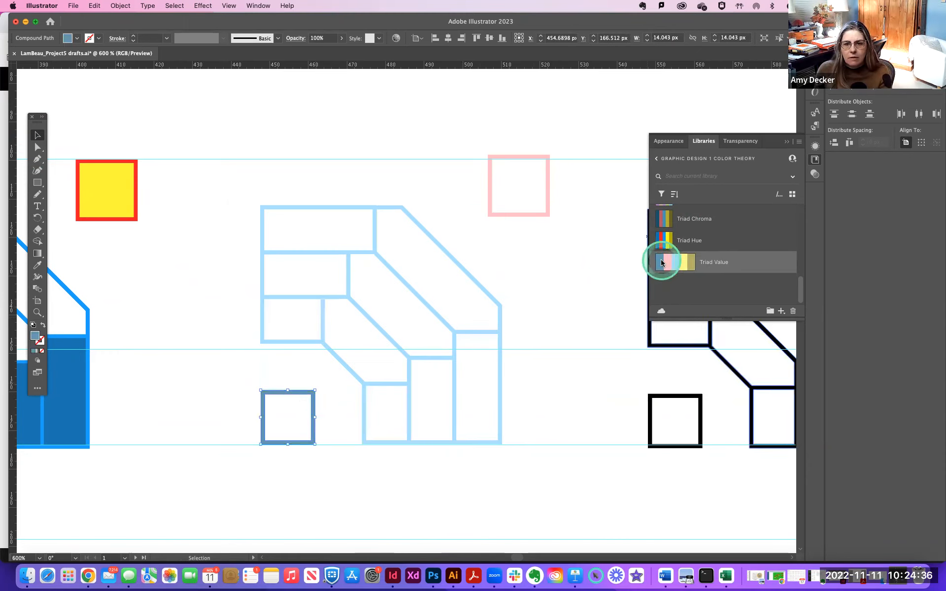
Step: Place a copy of the bright yellow fill square inside the pink outline and recolor it with Triad Value's olive
drag(100, 192, 513, 196)
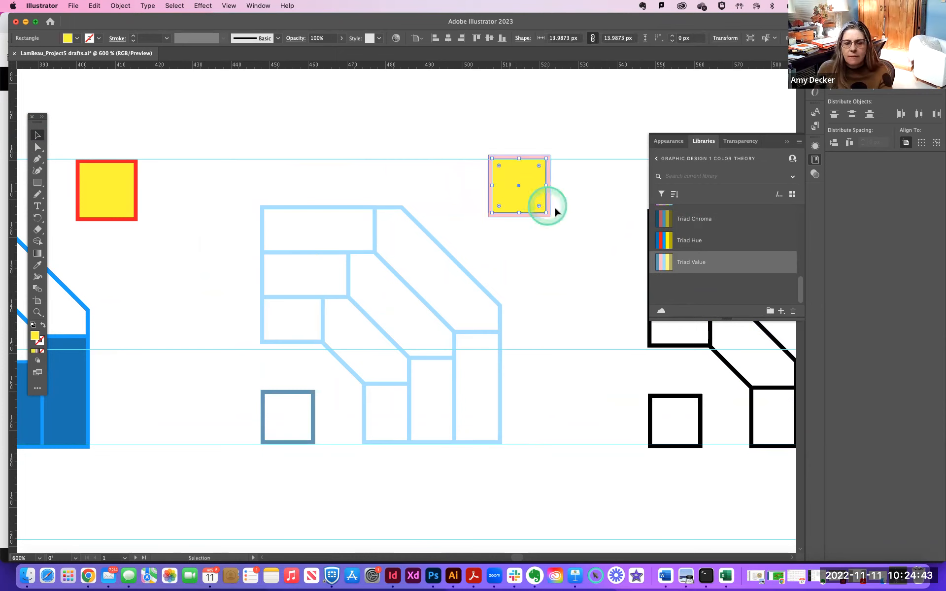
click(686, 263)
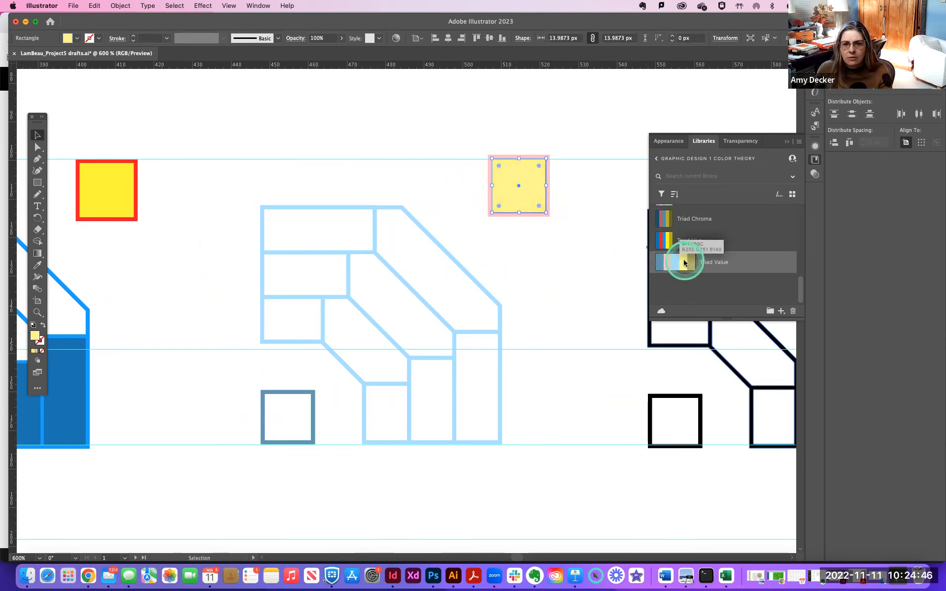
click(690, 261)
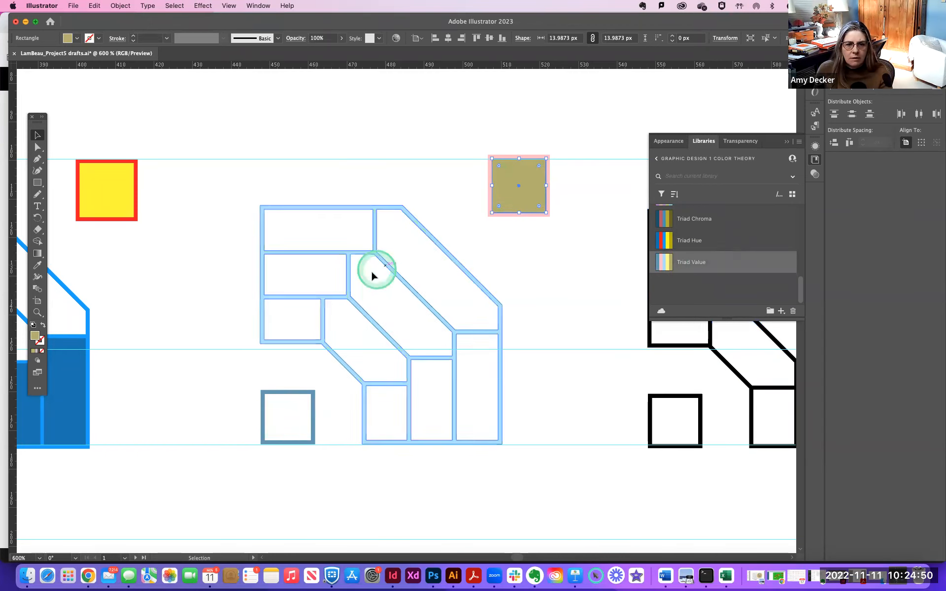
Step: Place a copy of the olive square's fill inside the muted blue outline and recolor it Triad Value pale yellow
drag(371, 271, 538, 231)
drag(55, 401, 455, 377)
click(664, 262)
click(684, 263)
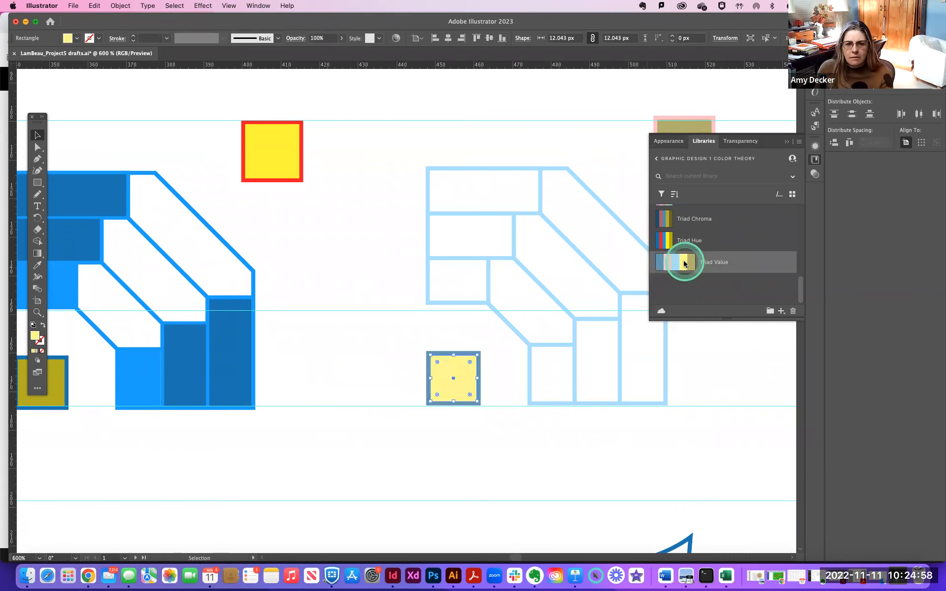
click(503, 270)
Step: Copy the blue motif's three vertical bars into the light blue motif and fill the copies with Triad Value's muted blue
click(224, 353)
shift+click(187, 360)
shift+click(143, 374)
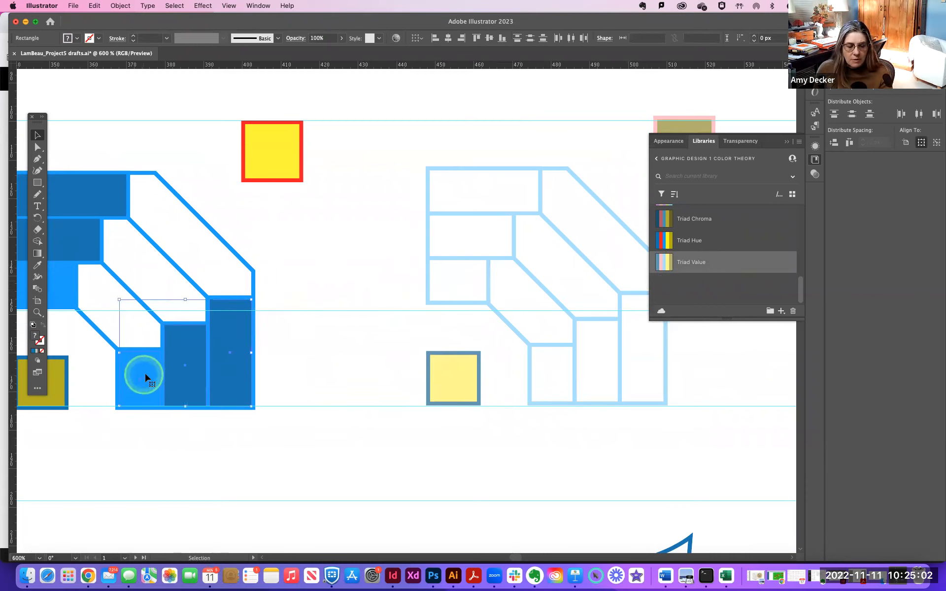
drag(145, 376, 552, 378)
click(671, 262)
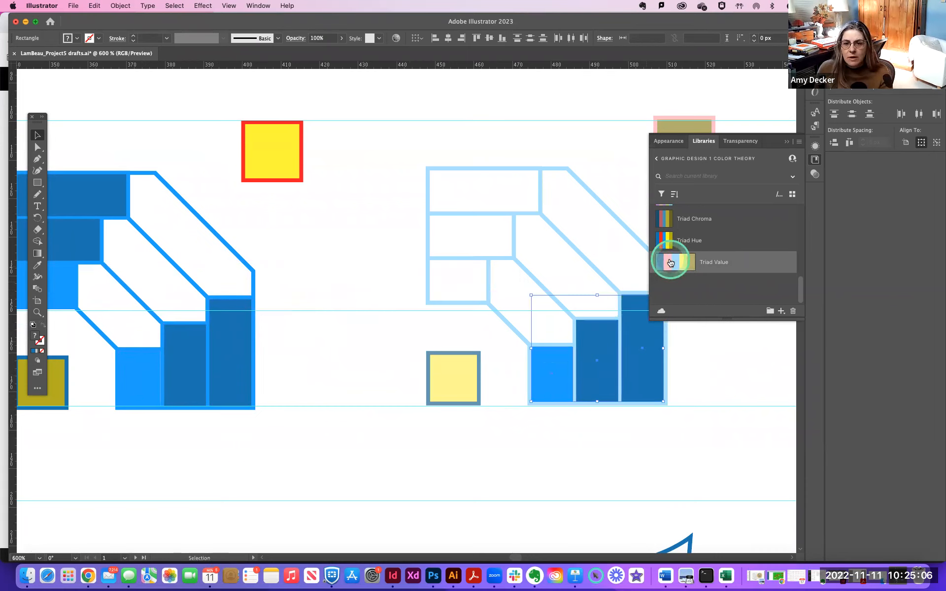
click(660, 263)
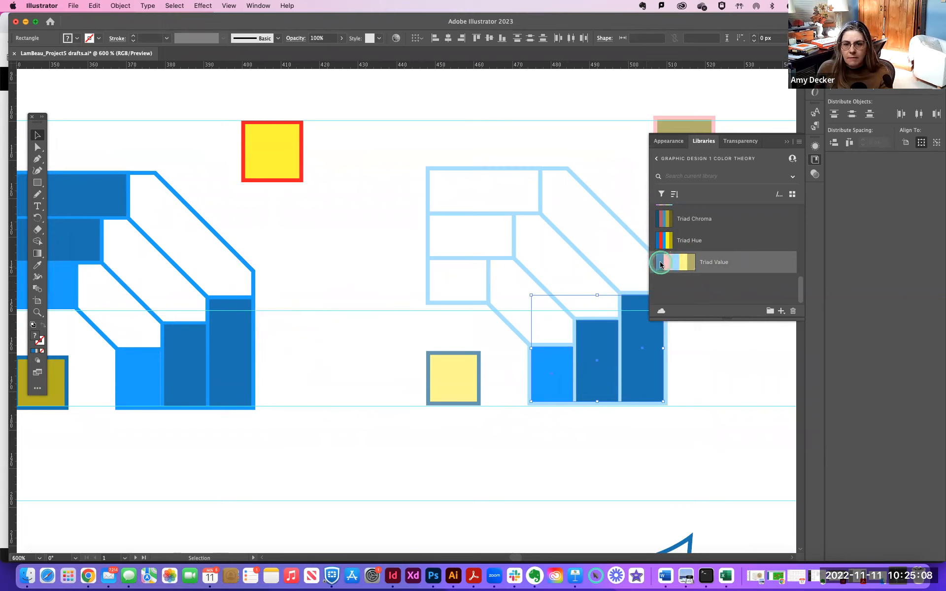
click(335, 339)
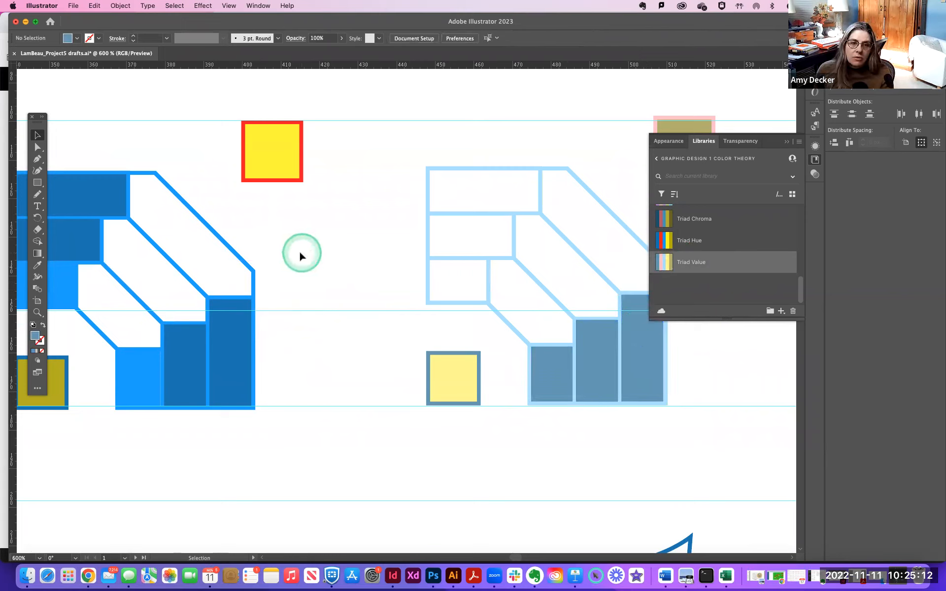
Step: Copy the blue motif's three stacked horizontal rectangles and fit the copies into the matching cells of the light blue motif
click(63, 266)
shift+click(86, 209)
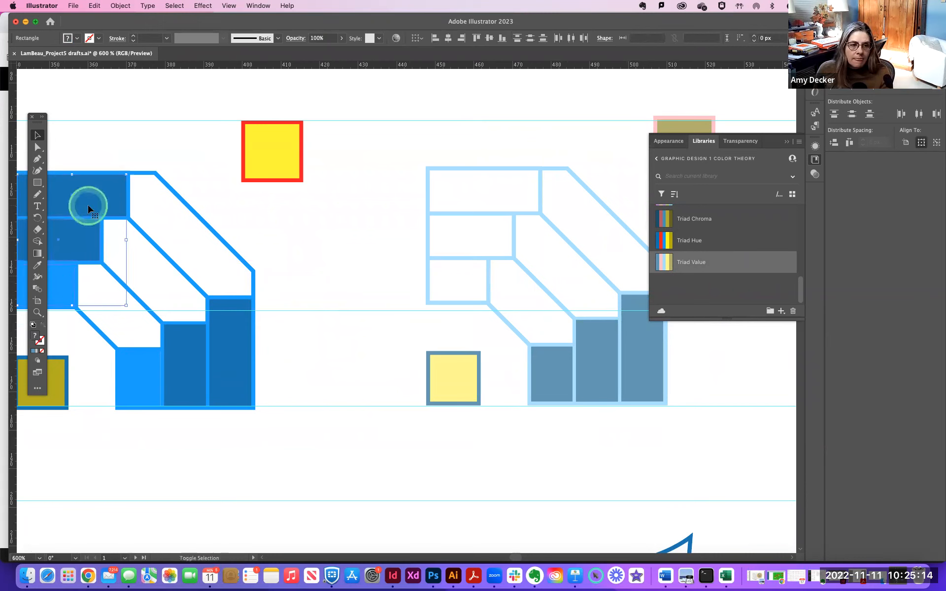
key(super+c)
key(super+v)
click(364, 363)
drag(370, 358, 446, 284)
drag(516, 283, 398, 317)
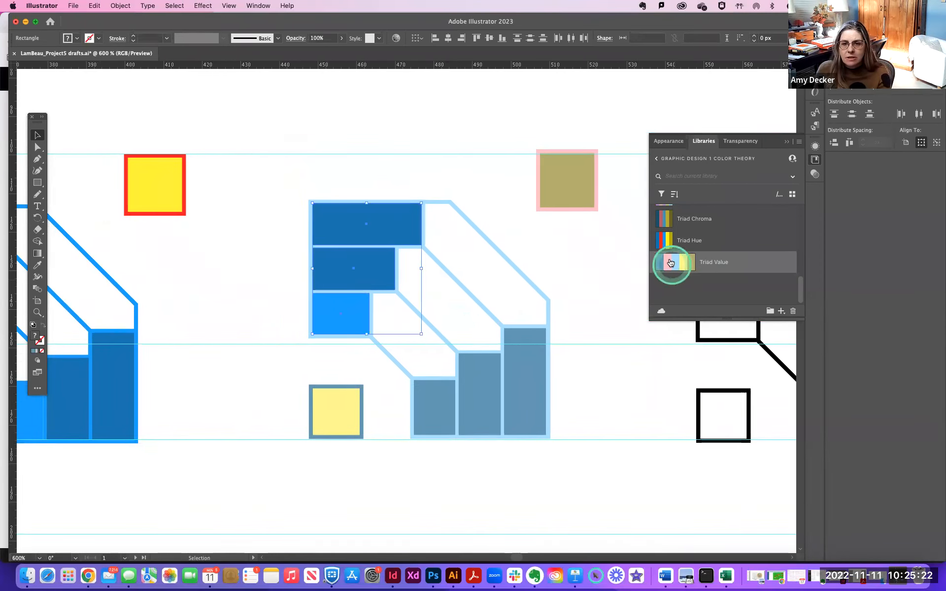
Step: Fill the three copied horizontal rectangles with Triad Value's muted blue after trying pale yellow, and deselect them
click(684, 264)
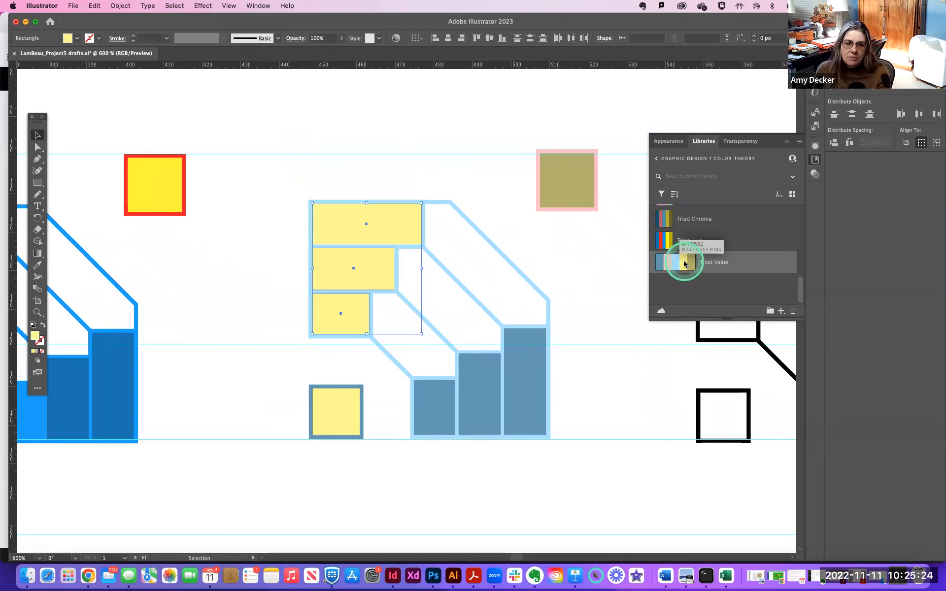
click(660, 262)
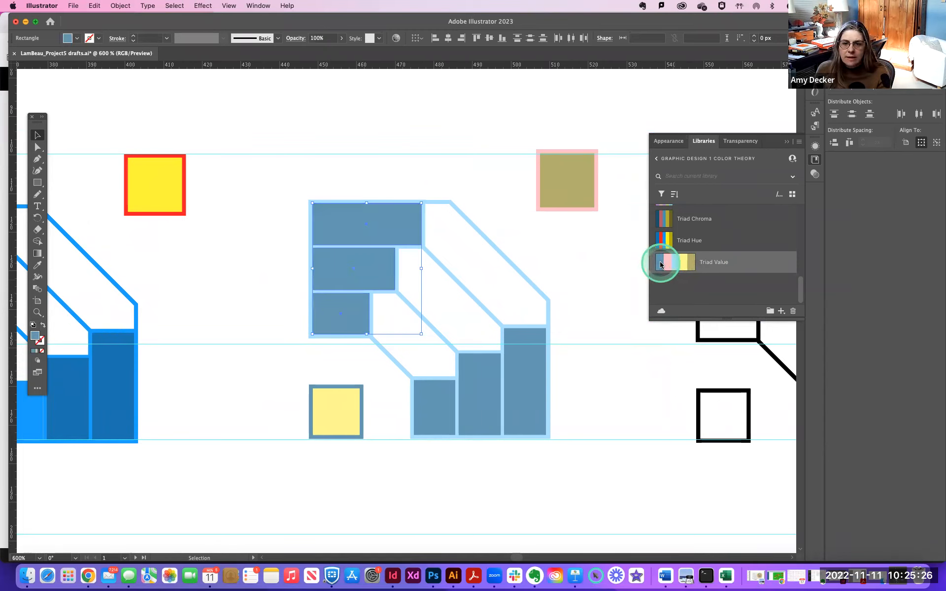
click(368, 236)
click(380, 183)
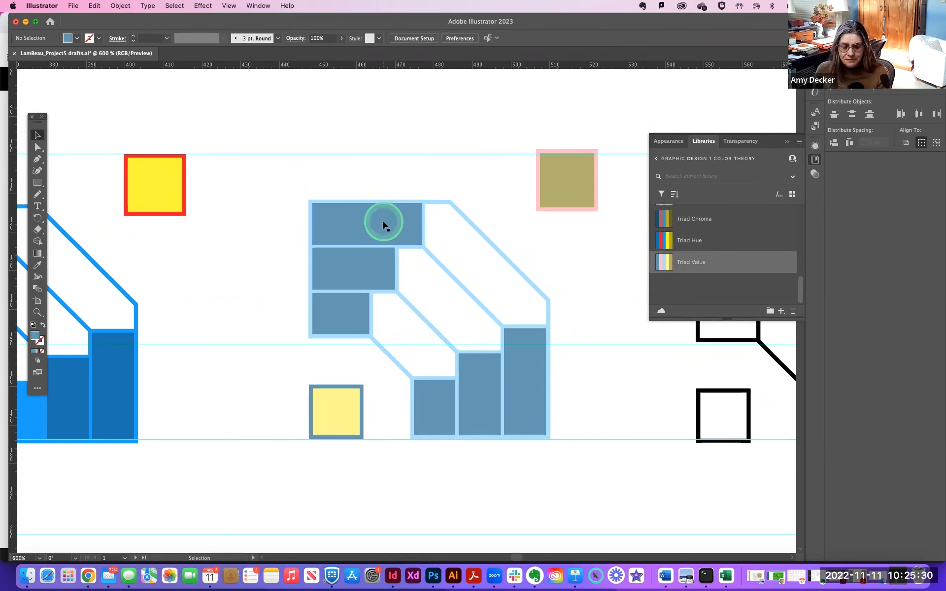
Step: Recolor the light blue motif's middle horizontal rectangle and middle vertical bar with Triad Value's olive
click(370, 265)
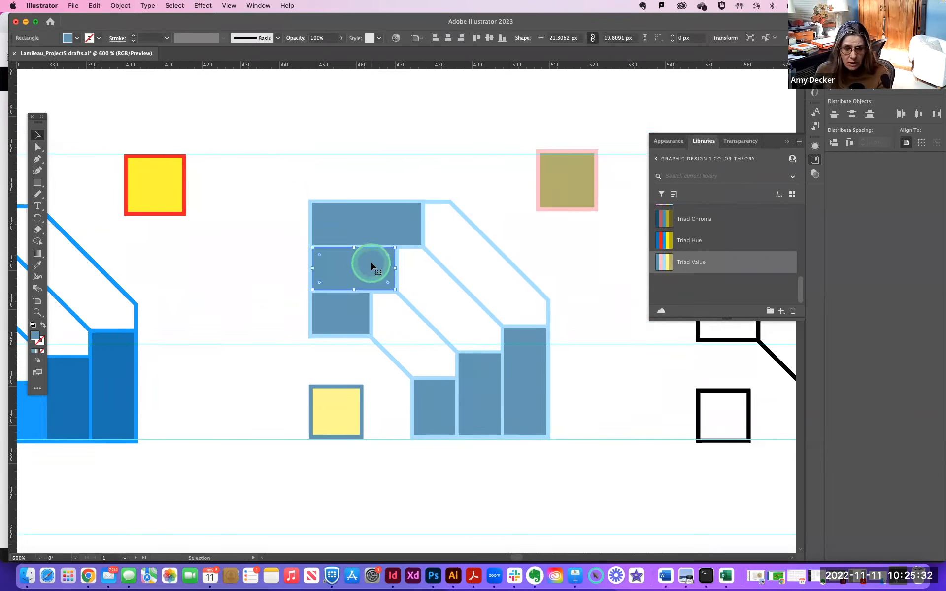
shift+click(484, 395)
shift+click(595, 248)
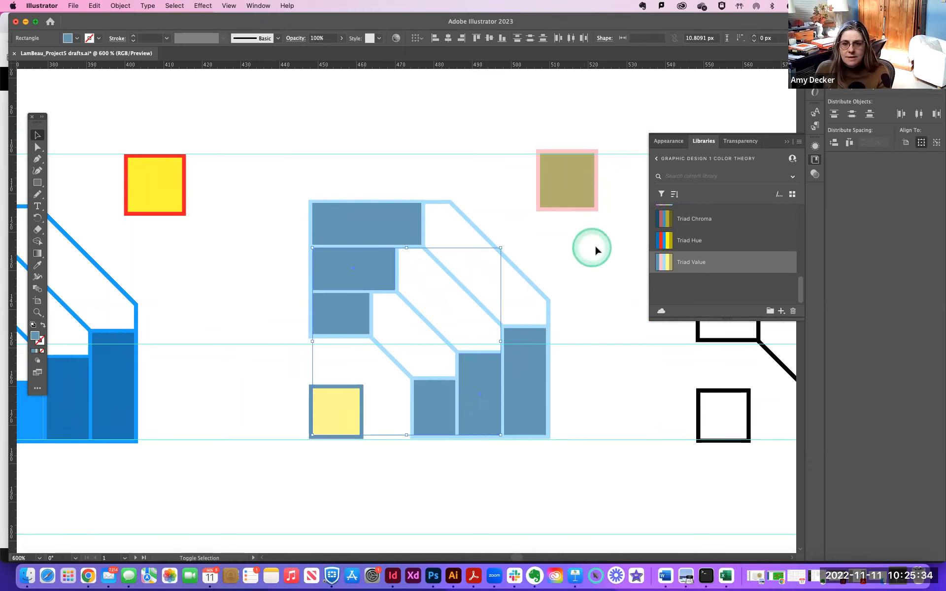
mouse_move(668, 262)
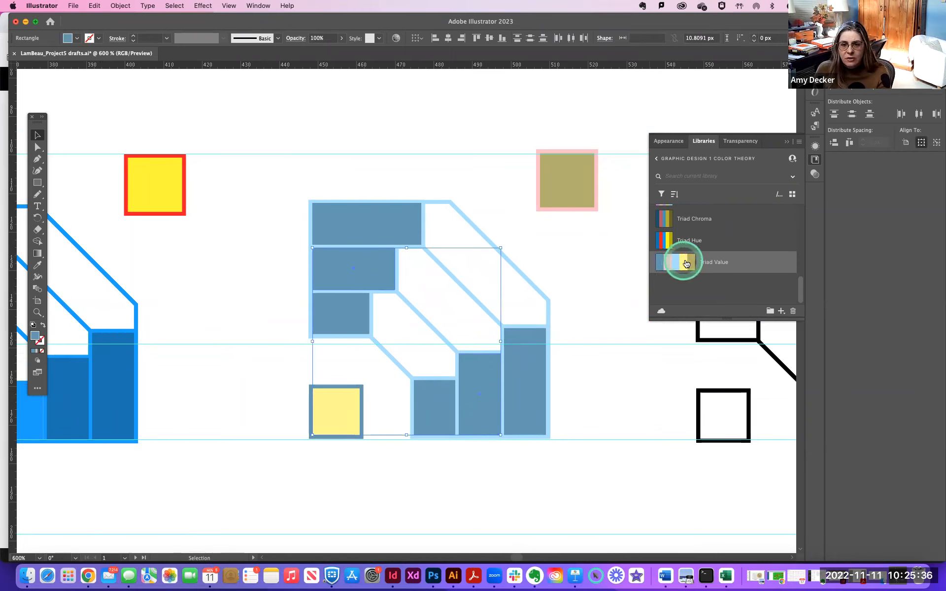
click(689, 262)
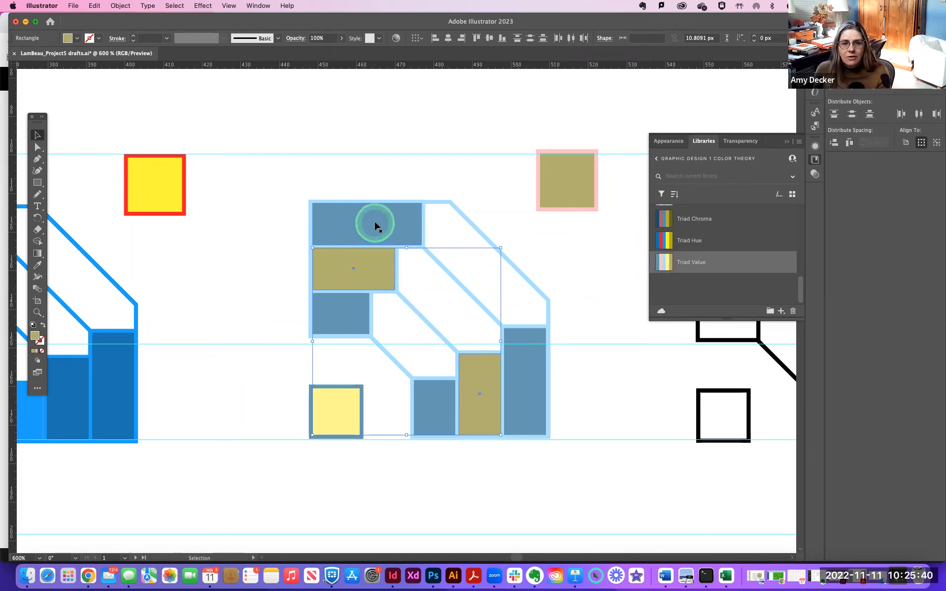
Step: Recolor the fill of the pink-outlined square with Triad Value's pale yellow and deselect it
click(576, 183)
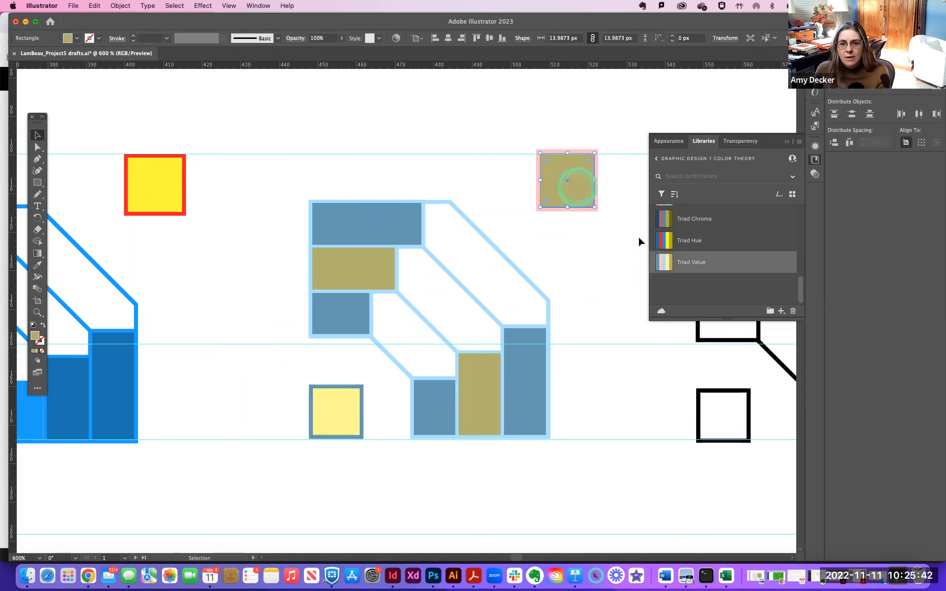
click(682, 263)
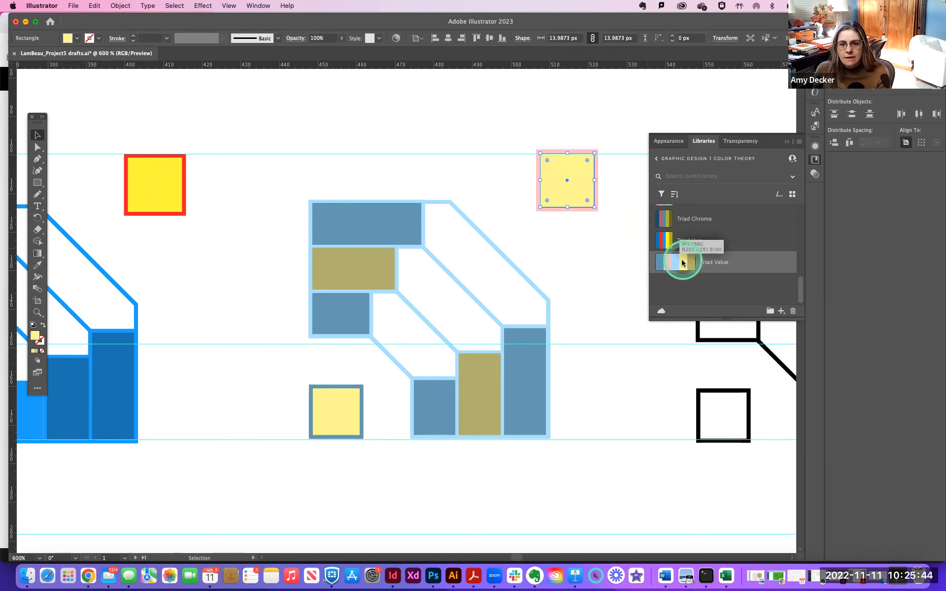
click(407, 152)
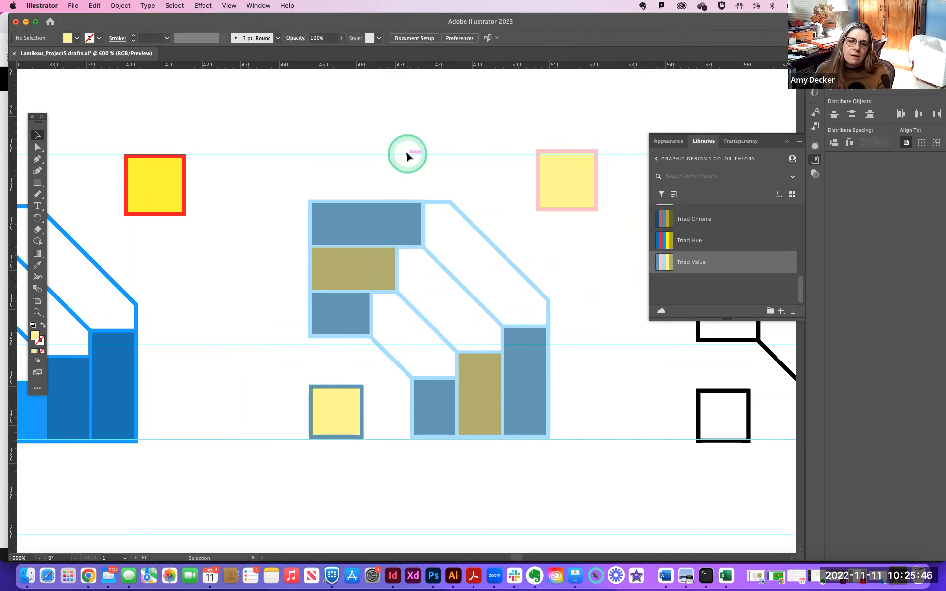
scroll(404, 157, down, 3)
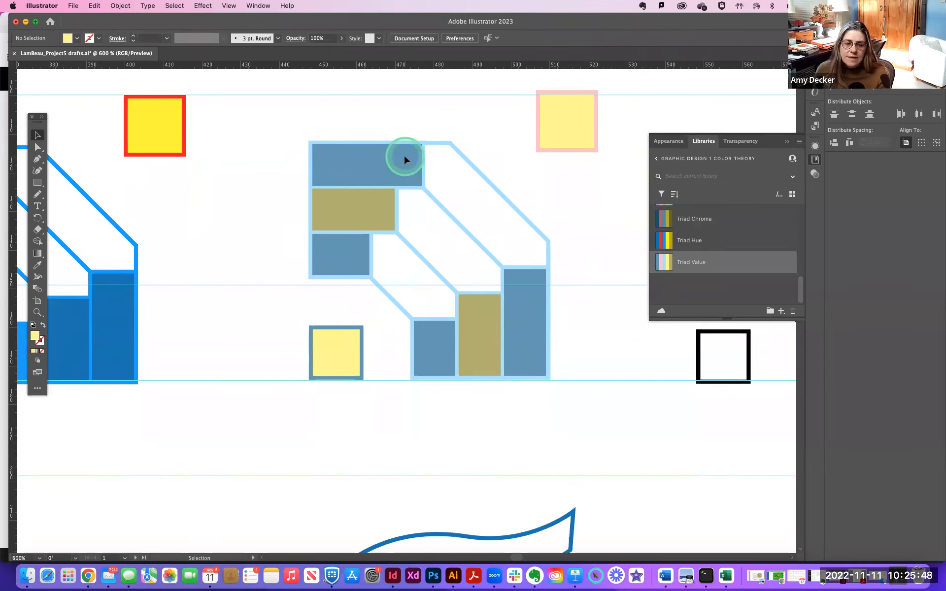
key(super+minus)
key(super+minus)
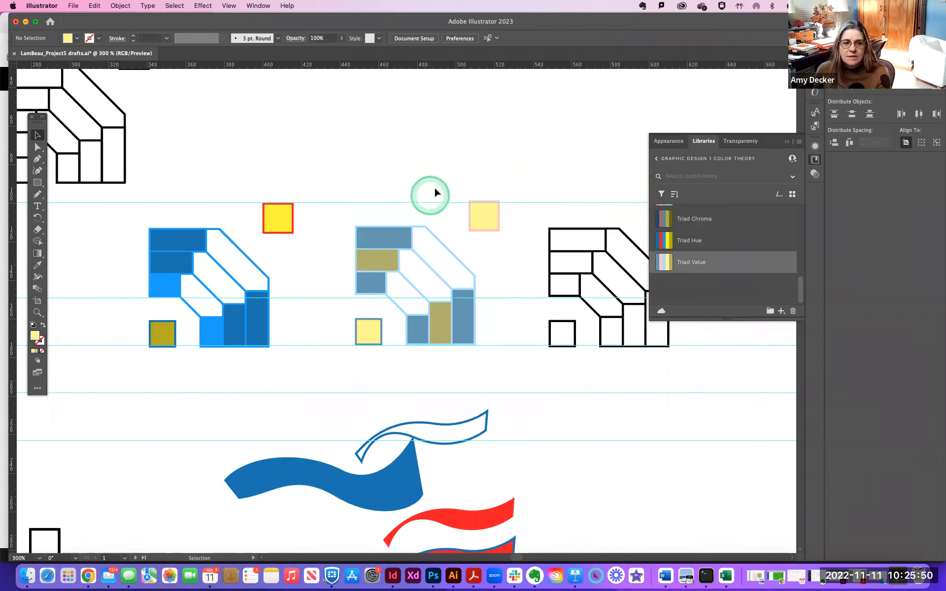
Step: Draw a square about 75 px wide over the black-outlined motif, covering it and its two small squares
scroll(435, 192, right, 5)
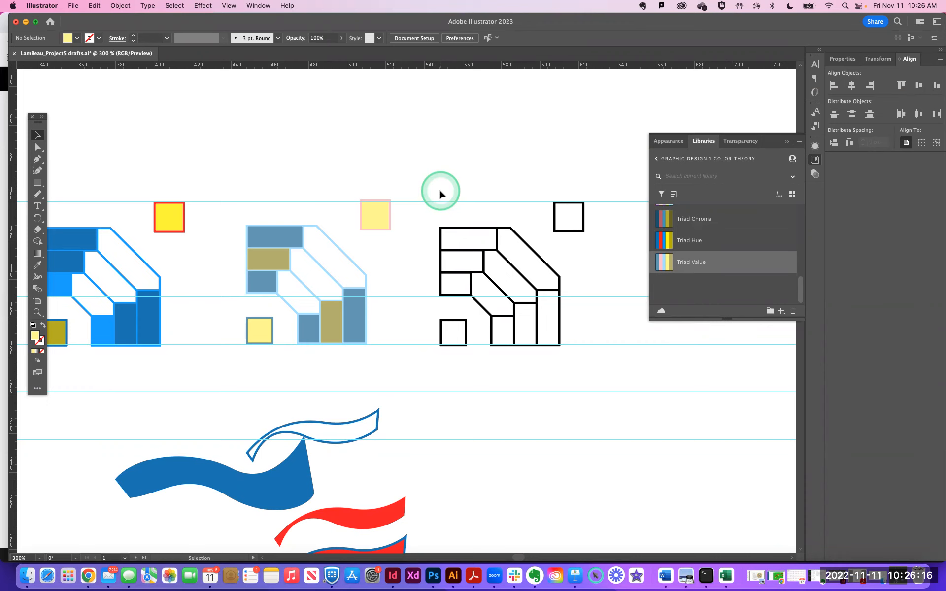
mouse_move(658, 267)
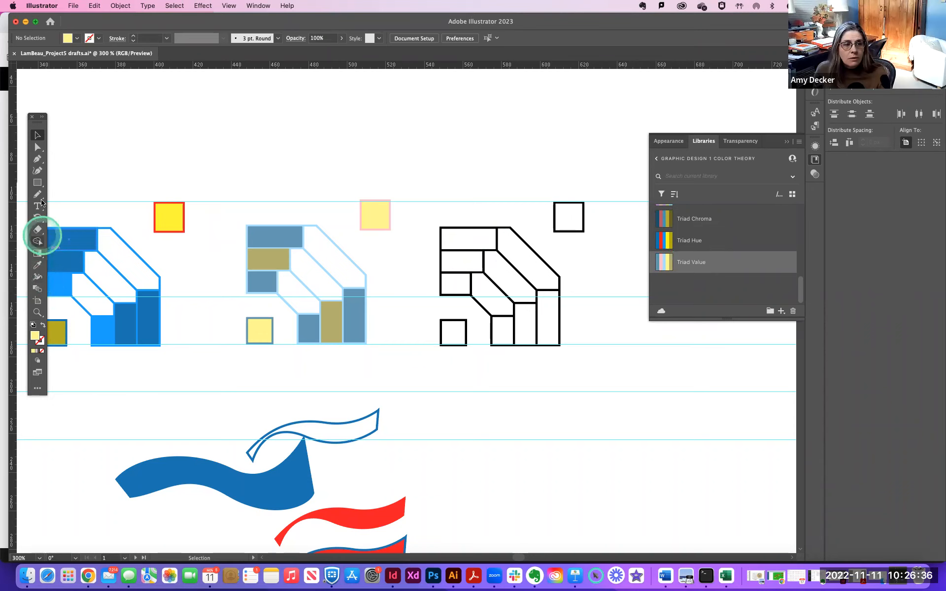
click(38, 183)
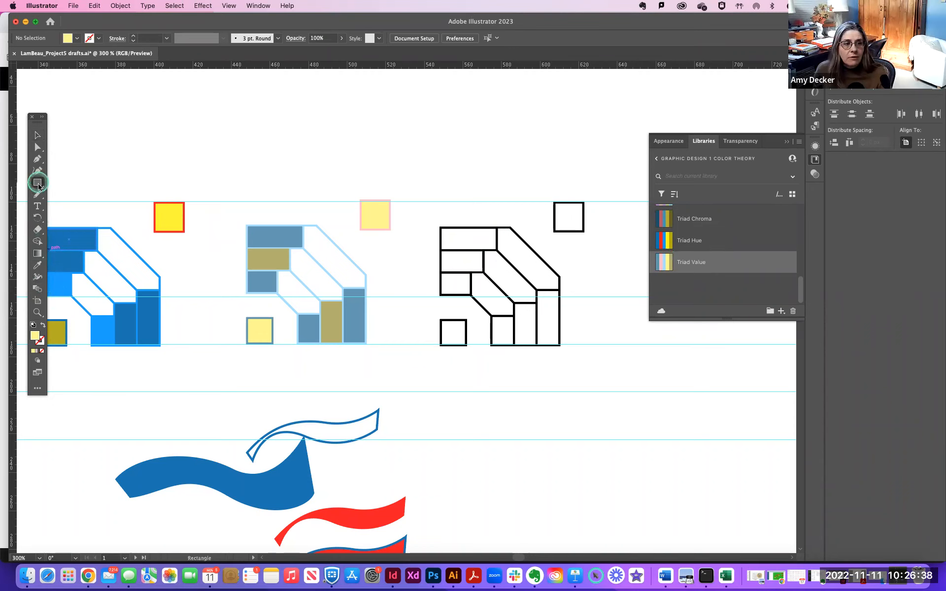
drag(440, 202, 571, 346)
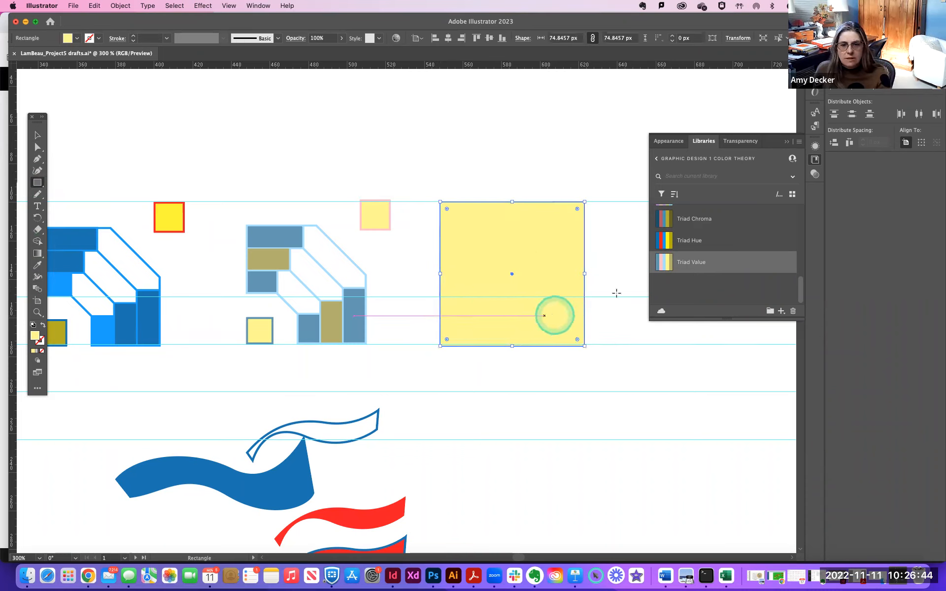
Step: Send the new square behind the black motif and fill it with Triad Chroma's muted red
click(120, 6)
mouse_move(128, 31)
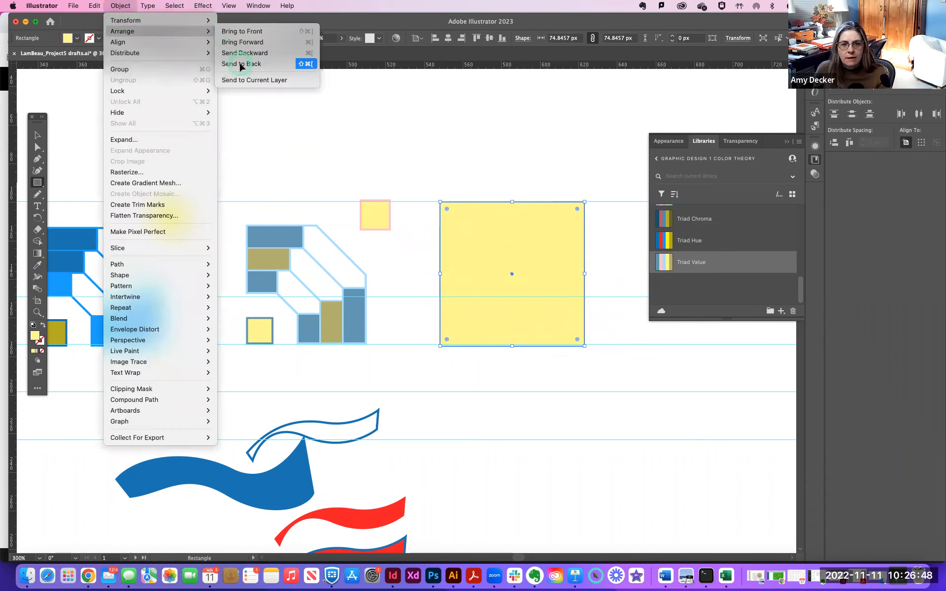
click(241, 63)
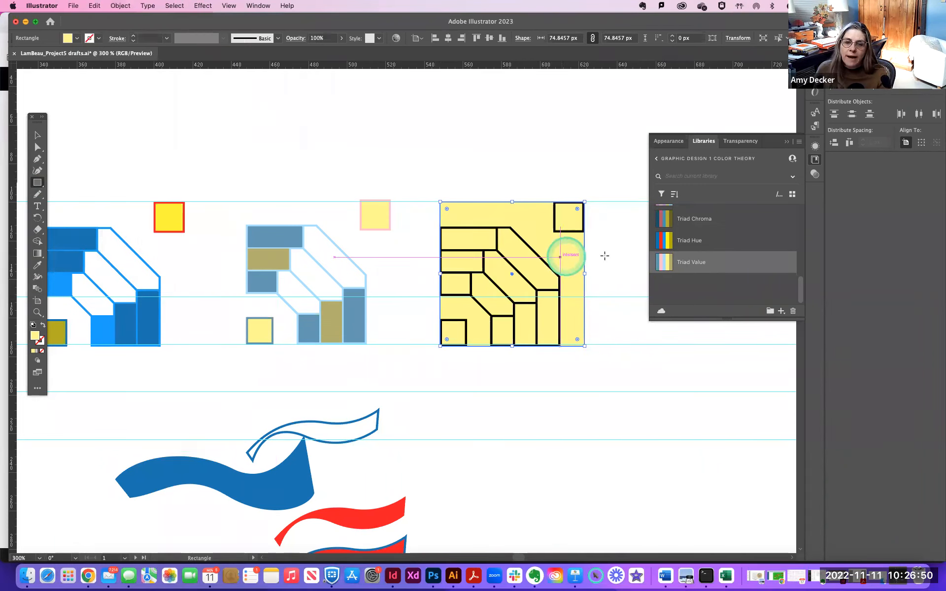
drag(666, 218, 670, 220)
click(674, 220)
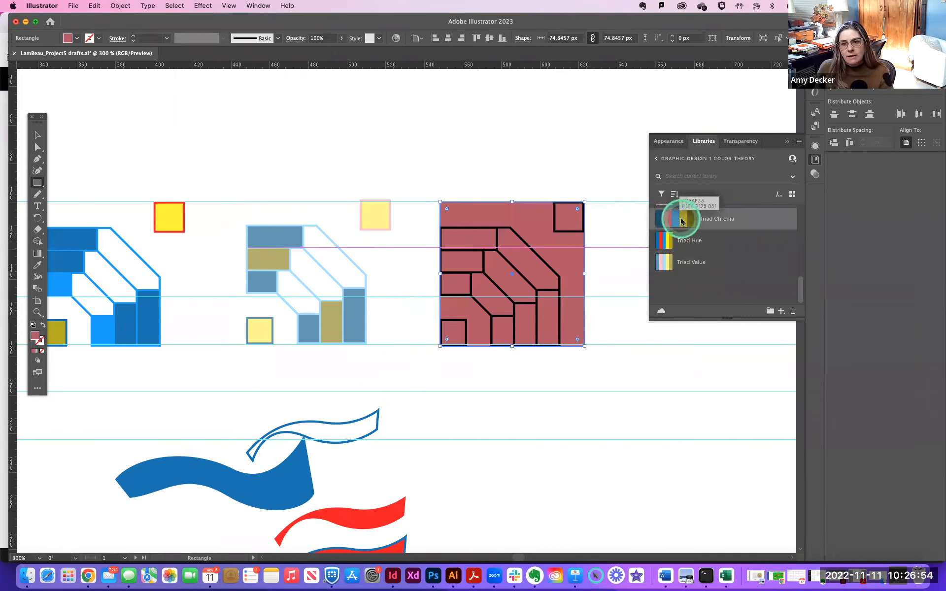
Step: Recolor the main line motif on the muted red square from black to white
click(37, 135)
click(475, 241)
shift+click(471, 228)
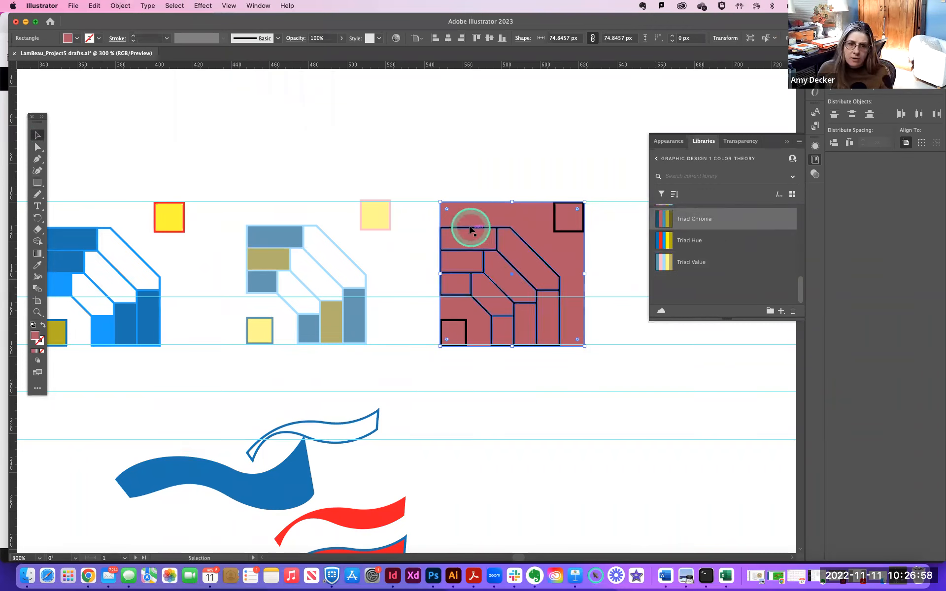
click(469, 228)
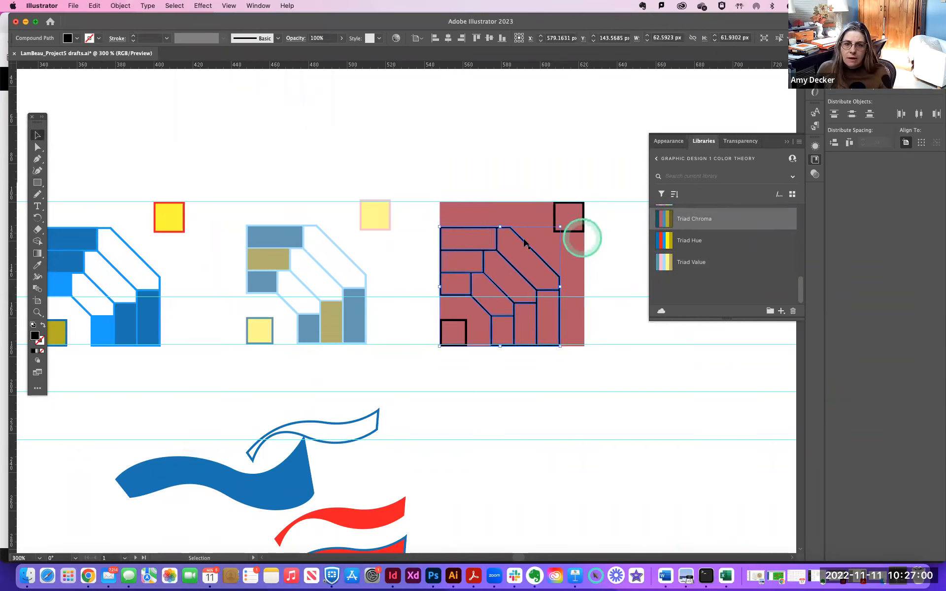
double_click(34, 336)
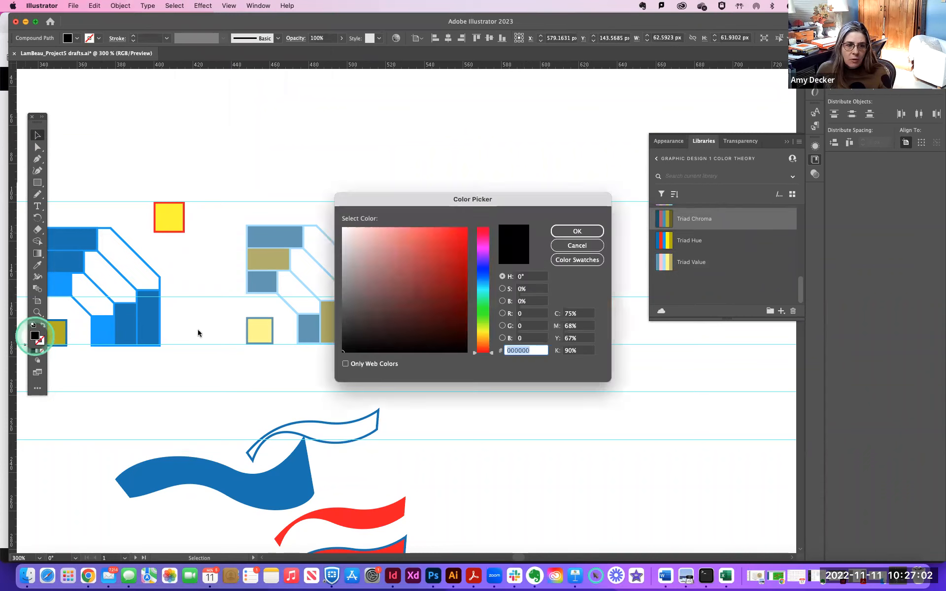
drag(348, 232, 335, 225)
click(567, 236)
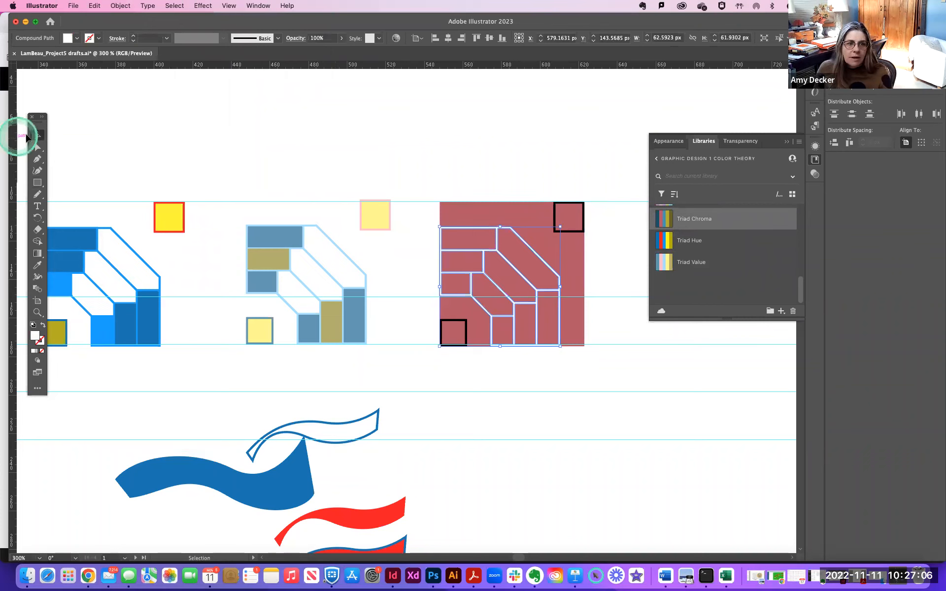
Step: Recolor both small square outlines on the muted red background white and deselect them
click(570, 220)
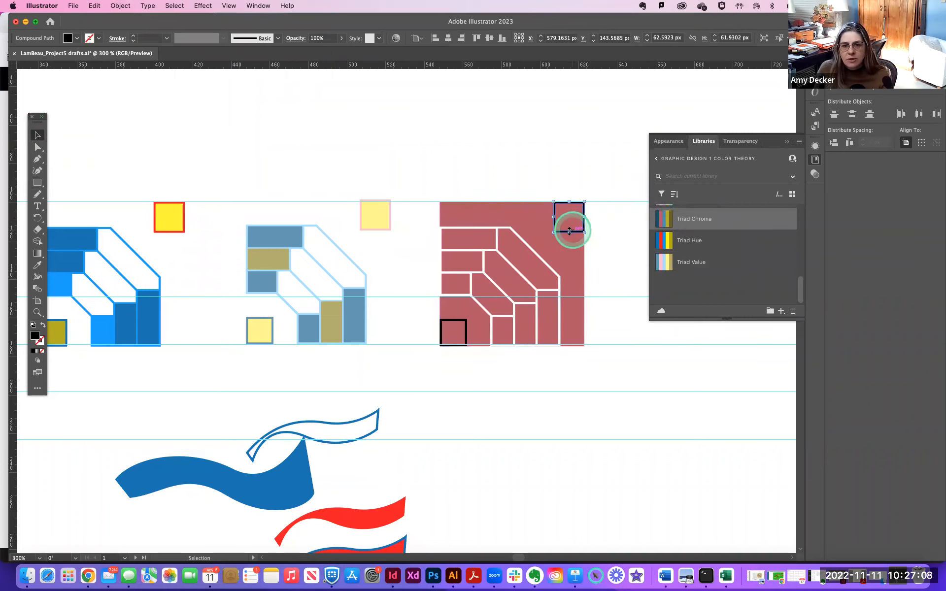
shift+click(453, 331)
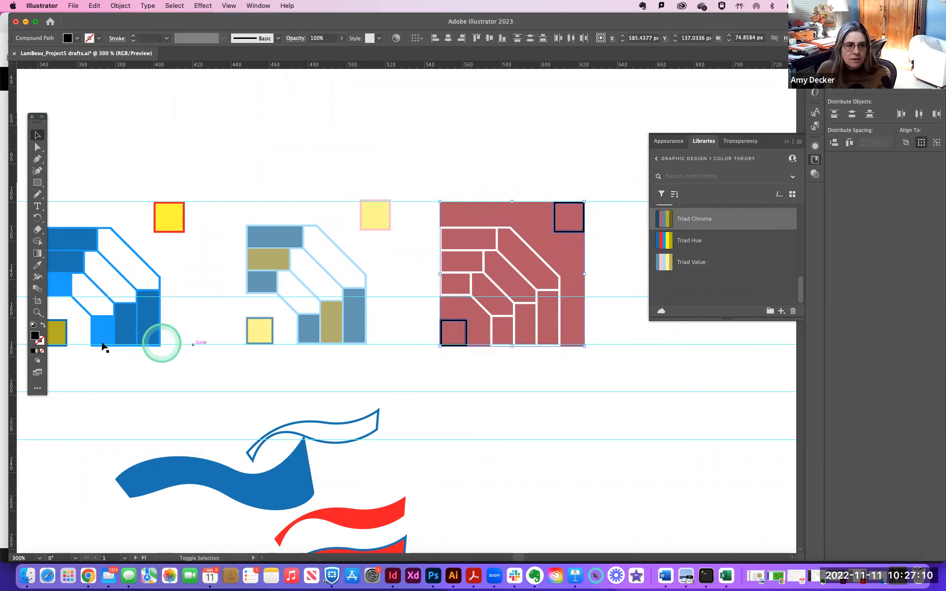
double_click(35, 336)
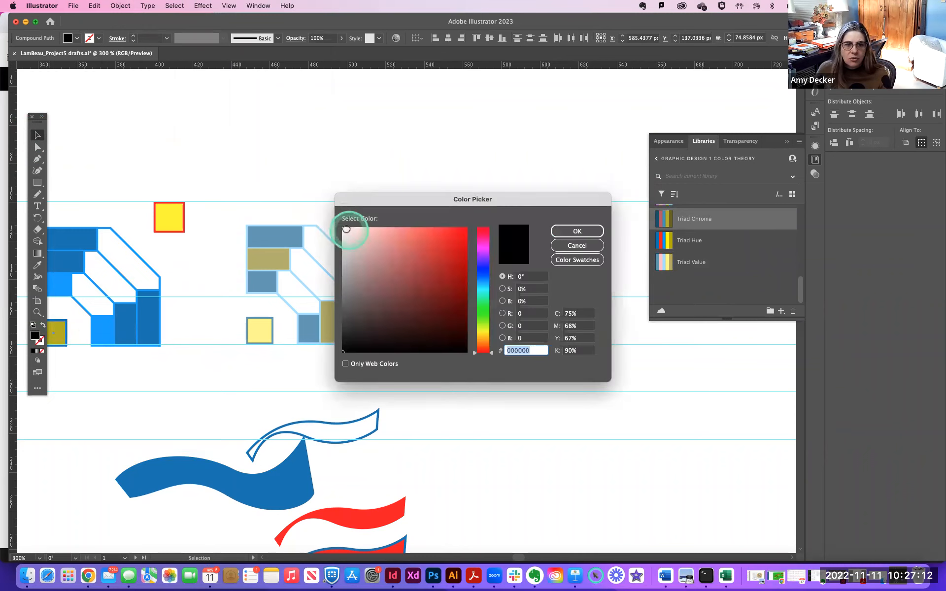
click(341, 228)
click(574, 231)
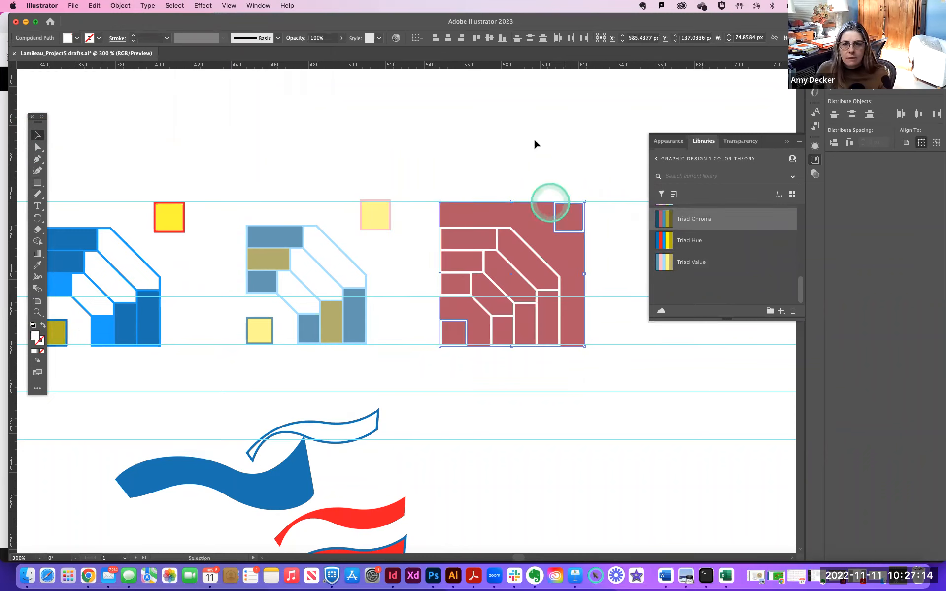
click(532, 148)
key(a)
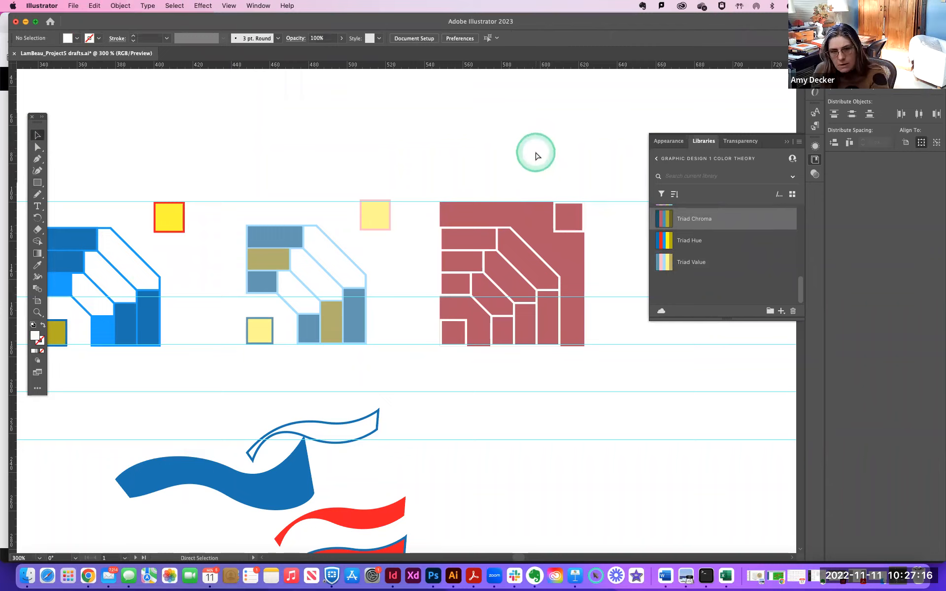
key(super+equal)
key(super+equal)
drag(585, 212, 298, 295)
click(37, 134)
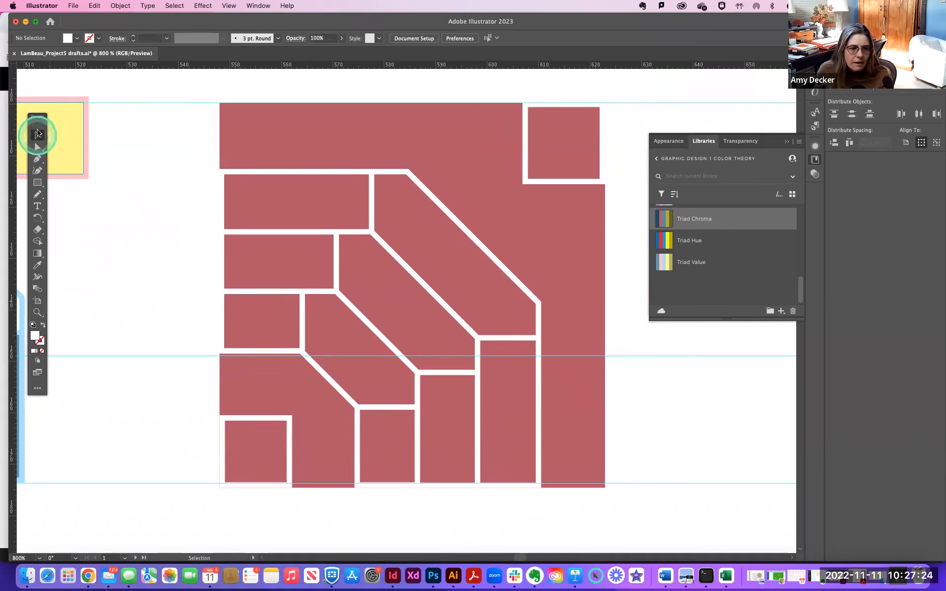
click(588, 468)
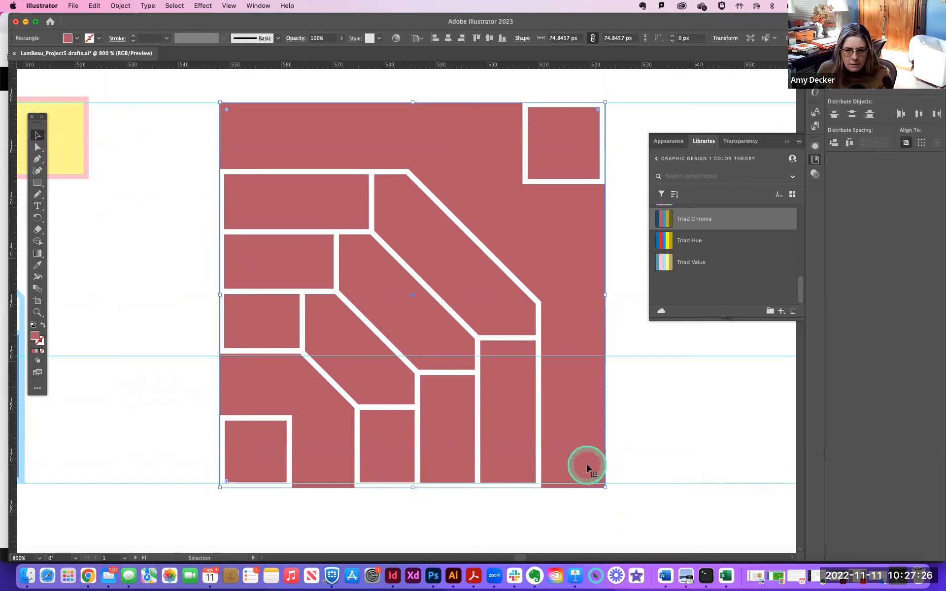
drag(220, 487, 220, 487)
click(429, 516)
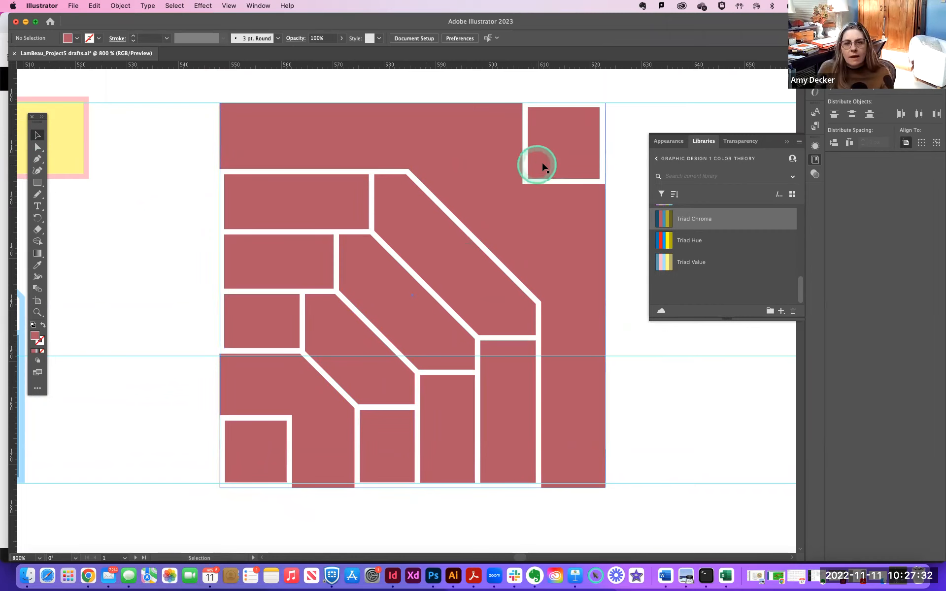
Step: Copy the pink-outlined square's pale yellow fill into the red motif's upper white-outlined square and fill the copy with Triad Chroma's dark olive
drag(68, 147, 570, 163)
click(700, 215)
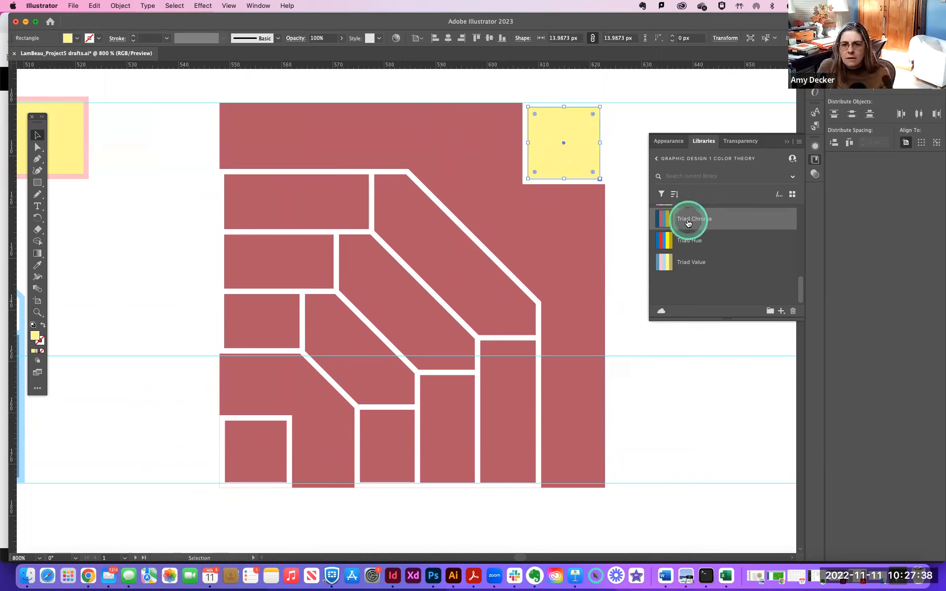
click(670, 217)
click(692, 220)
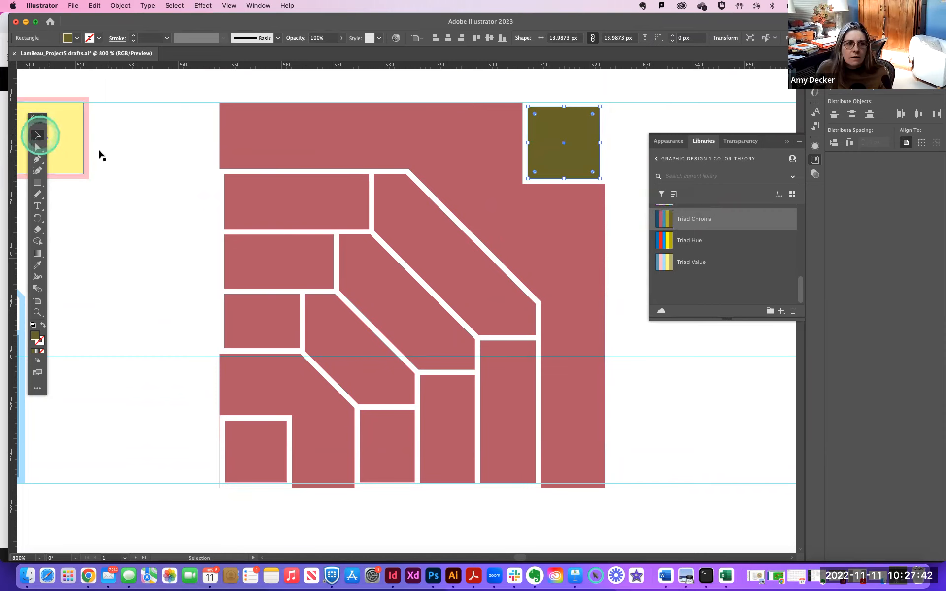
Step: Copy the light blue motif's lower pale yellow square into the red motif's matching square and fill it with Triad Chroma's mustard yellow
key(super+minus)
drag(296, 243, 568, 107)
drag(65, 412, 438, 409)
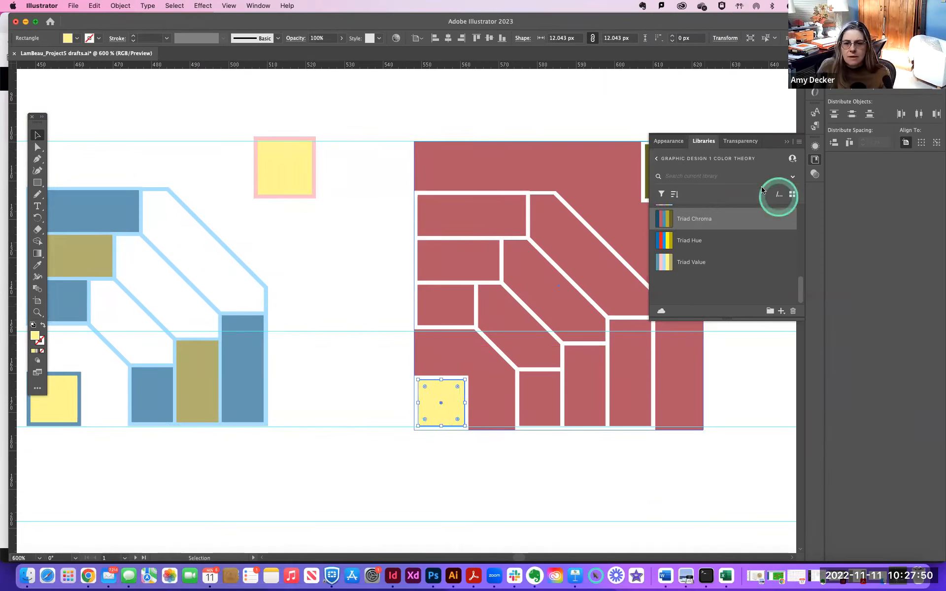
mouse_move(671, 221)
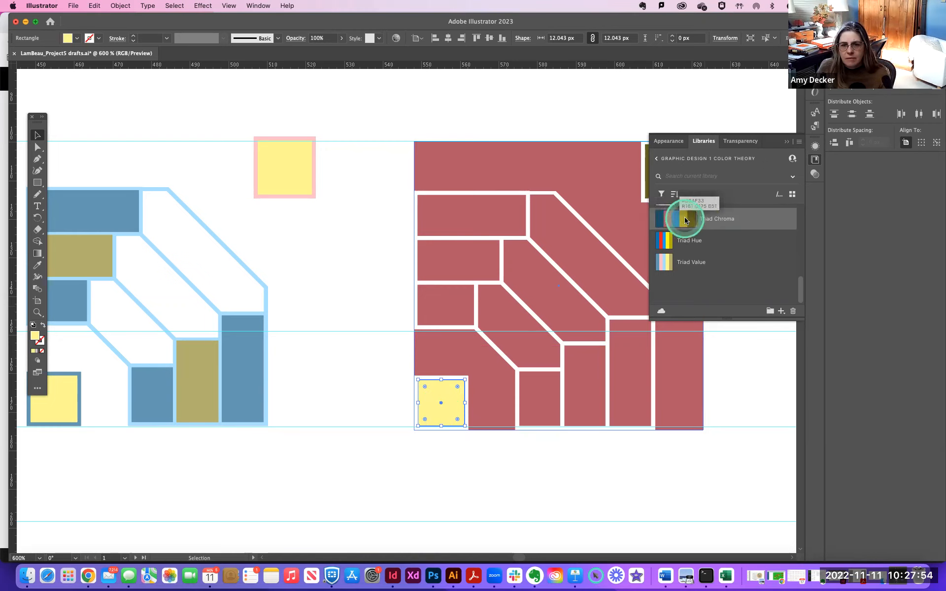
click(683, 220)
click(512, 524)
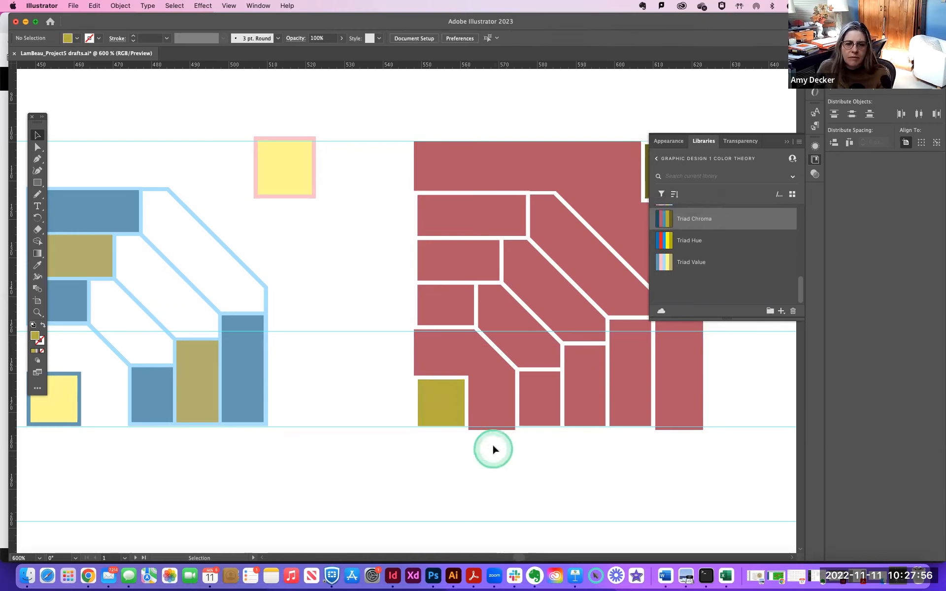
Step: Copy the light blue motif's three vertical bars into the red motif's matching cells and fill the copies with Triad Chroma's dark blue
drag(495, 408, 397, 420)
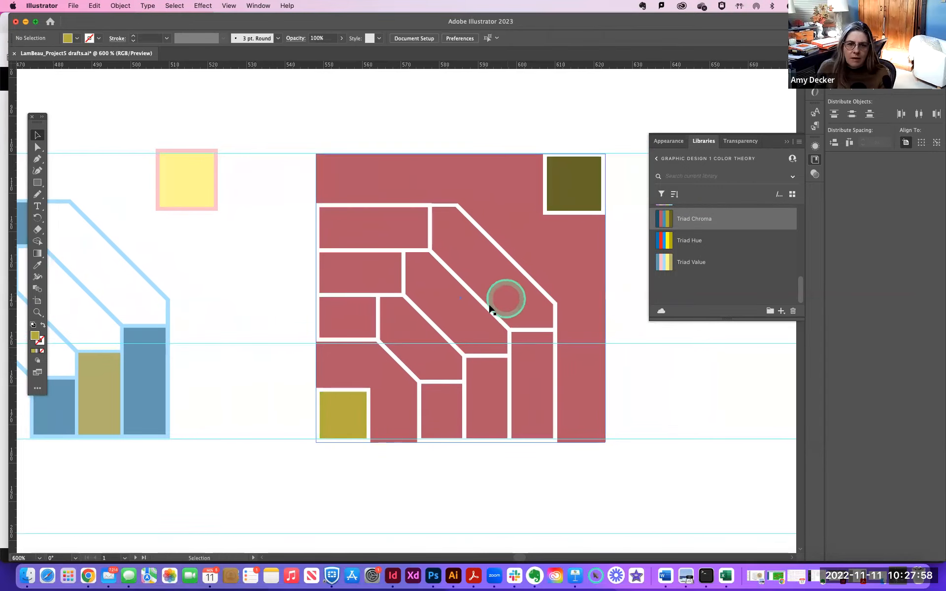
click(54, 403)
shift+click(89, 398)
shift+click(136, 393)
drag(137, 396, 487, 413)
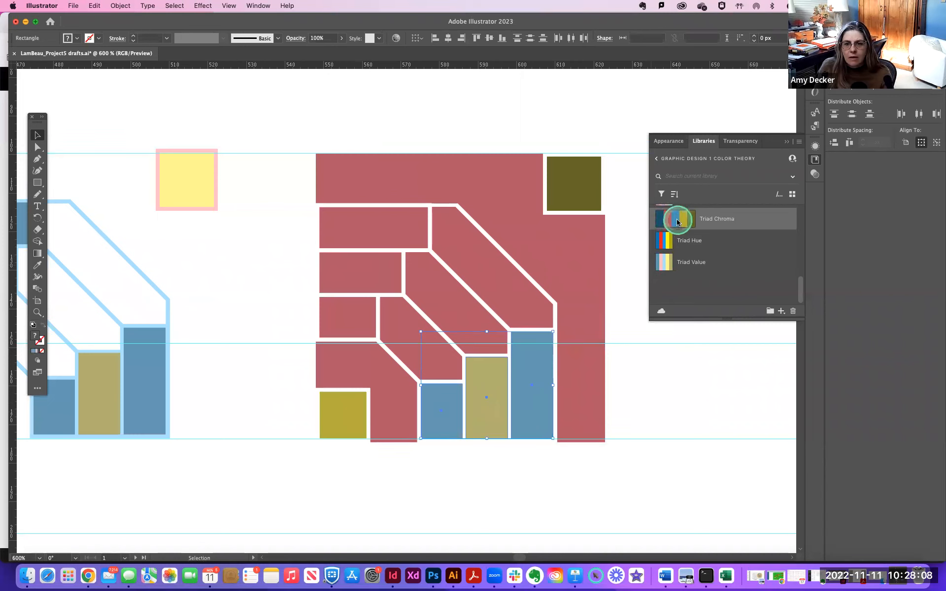
click(677, 223)
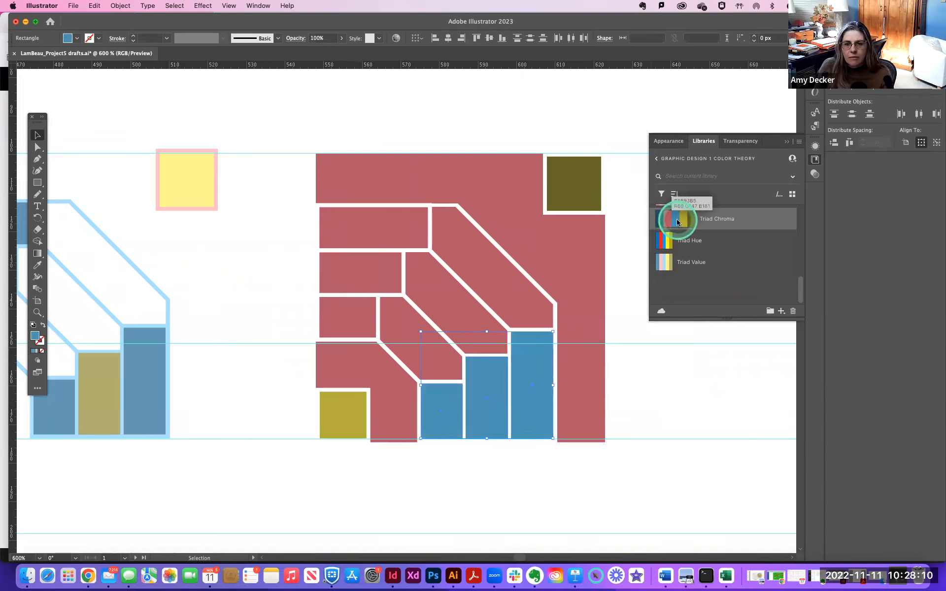
click(661, 221)
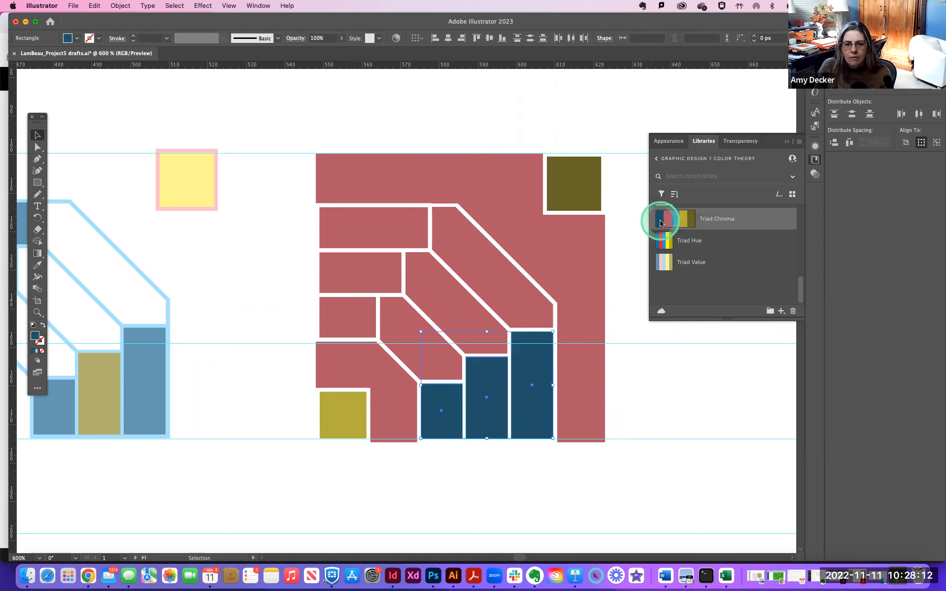
Step: Copy the light blue motif's three horizontal rectangles into the red motif's matching cells and fill the copies with Triad Chroma's medium blue
drag(262, 330, 373, 374)
click(138, 285)
shift+click(134, 318)
shift+click(123, 363)
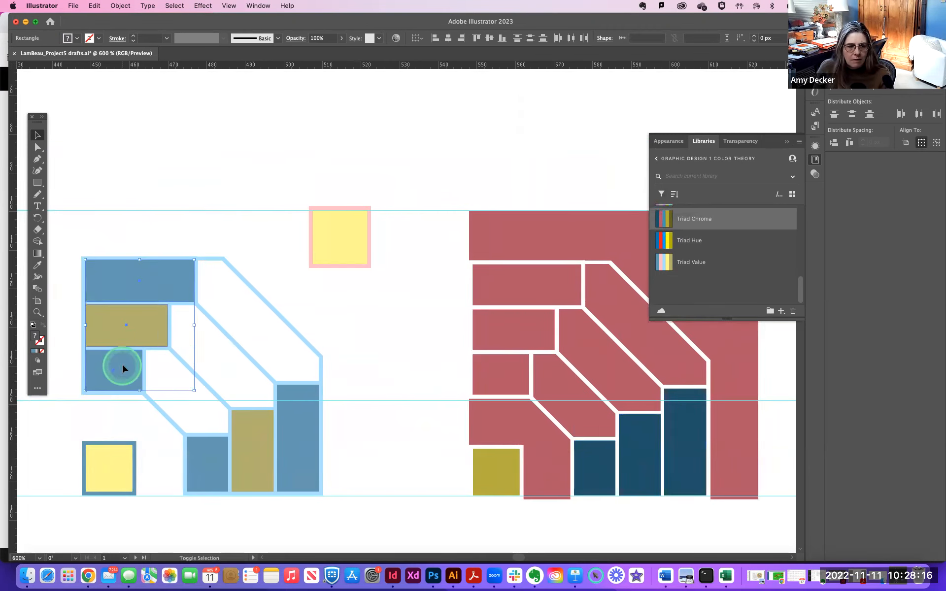
drag(124, 368, 389, 354)
drag(407, 271, 527, 286)
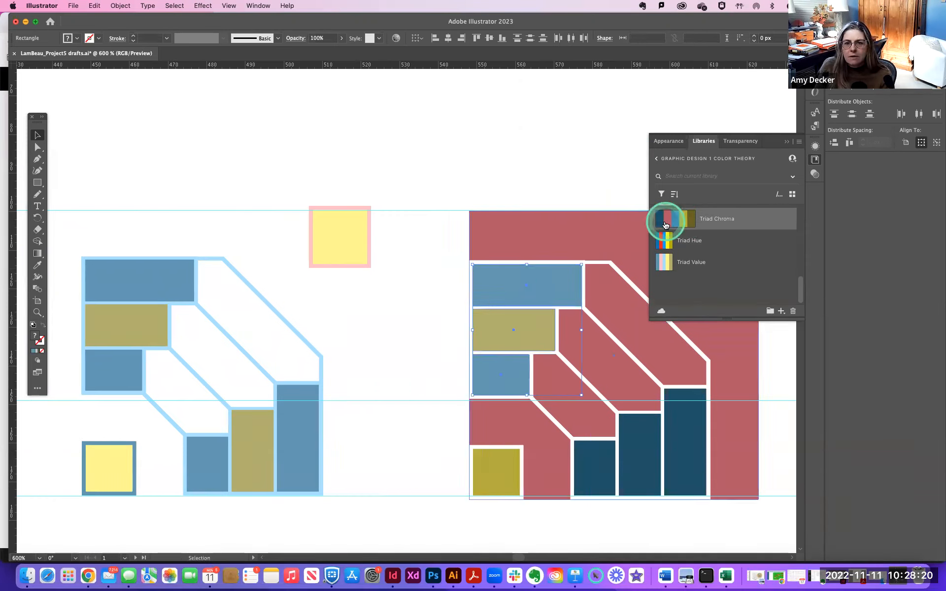
click(661, 221)
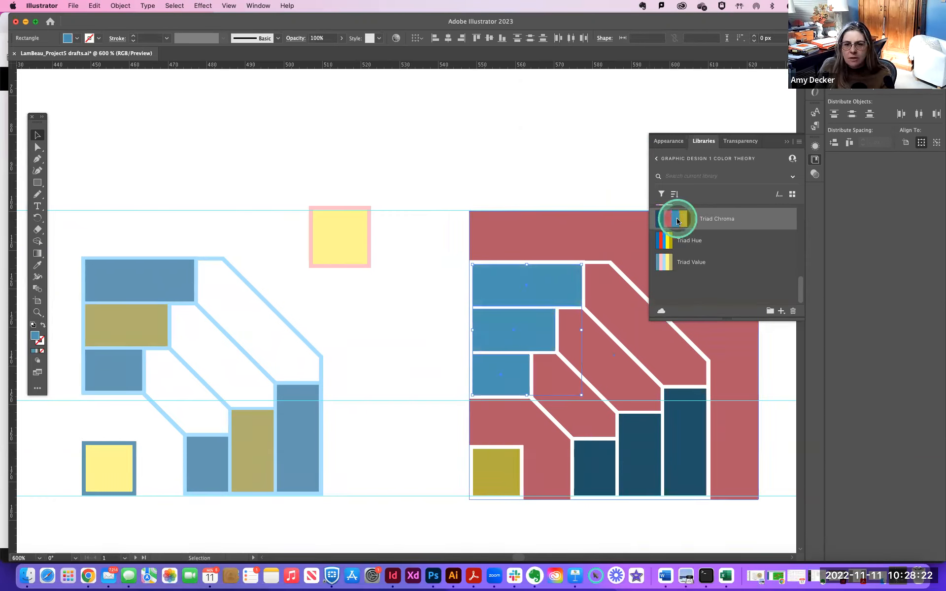
click(528, 158)
Step: Compare the three colored motif versions side by side along with the triad themes in the color library
scroll(370, 130, right, 5)
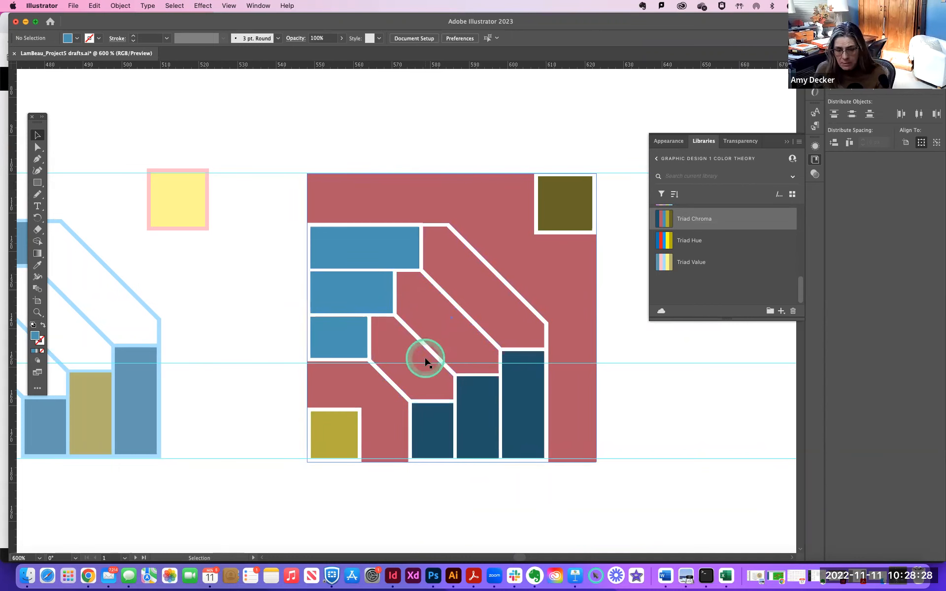
key(super+minus)
key(super+minus)
key(super+minus)
drag(397, 340, 554, 312)
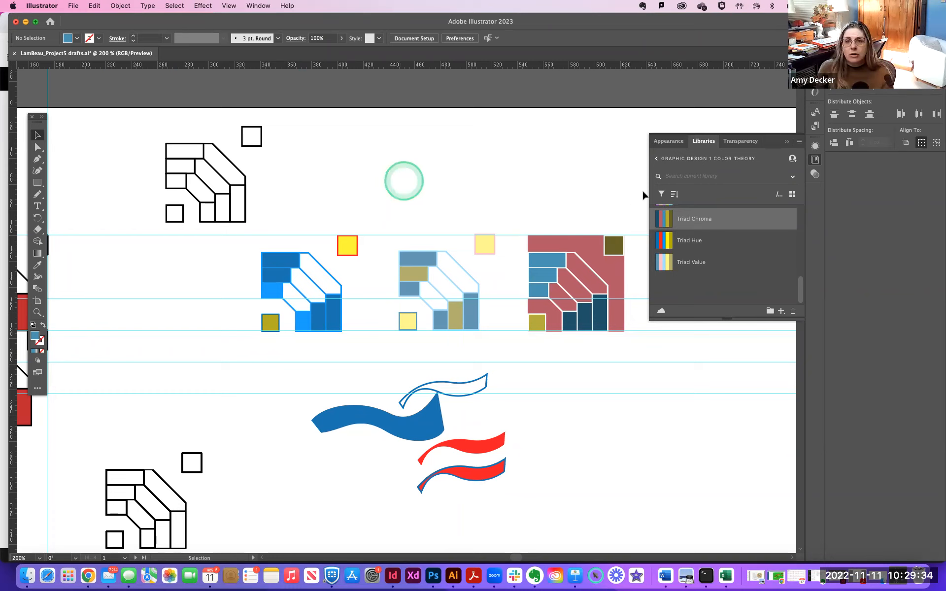
mouse_move(669, 217)
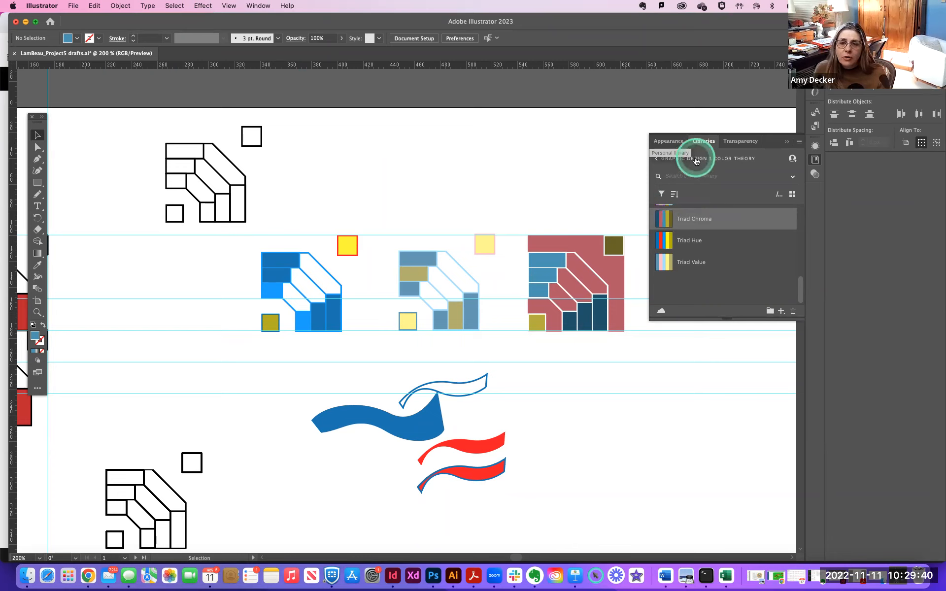
click(705, 143)
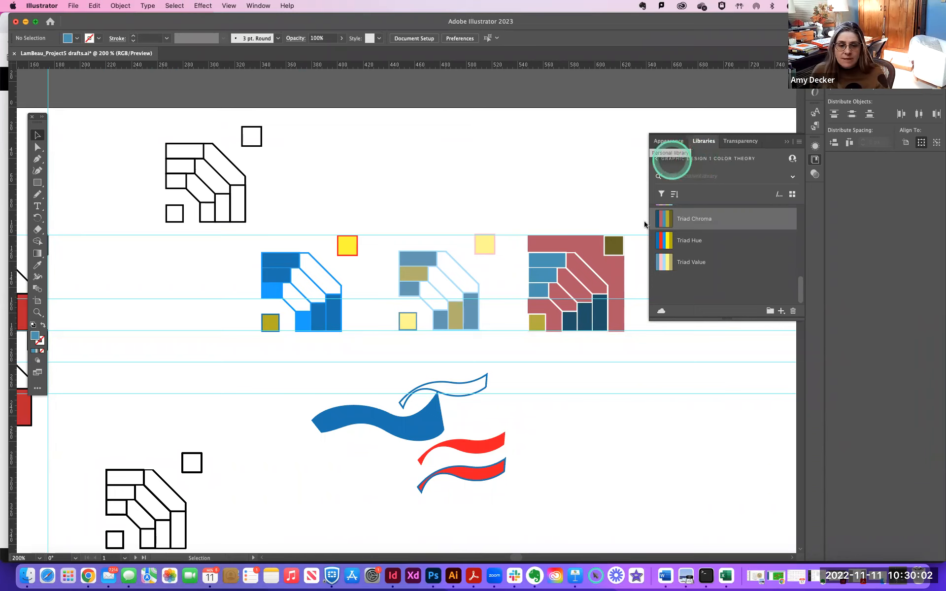
Step: Check the saved color themes and the signed-in account on the Adobe Color website, and return to Illustrator
click(86, 579)
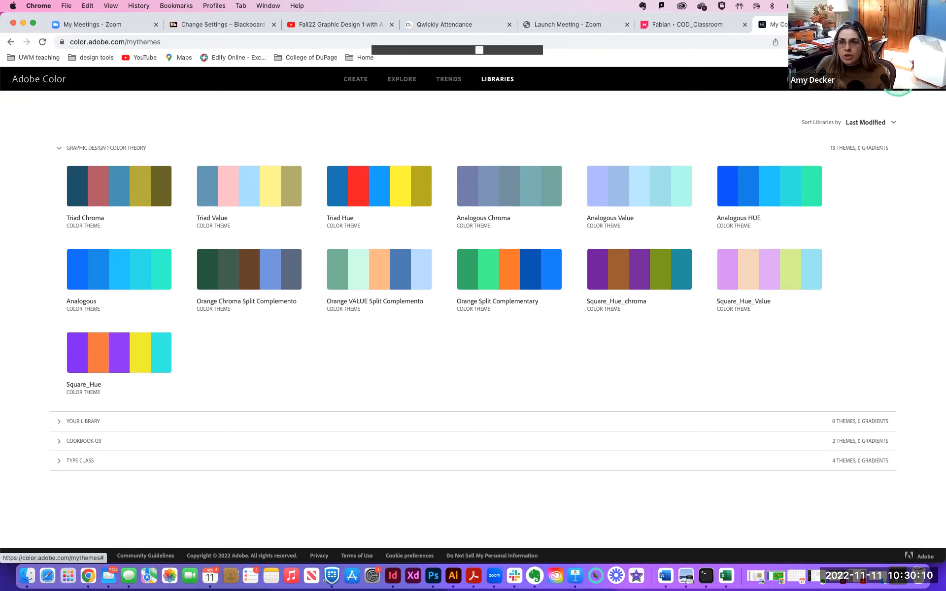
click(898, 92)
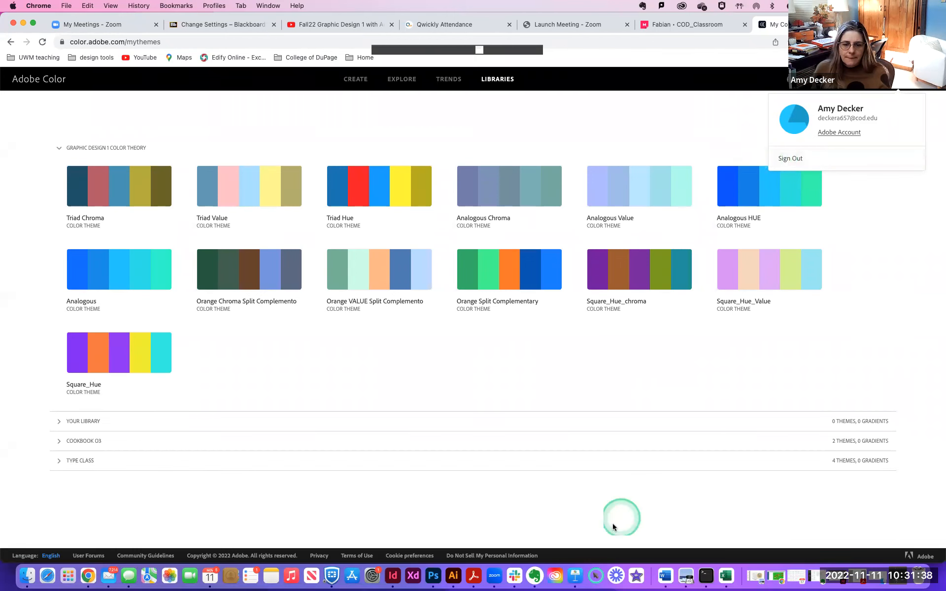
click(450, 578)
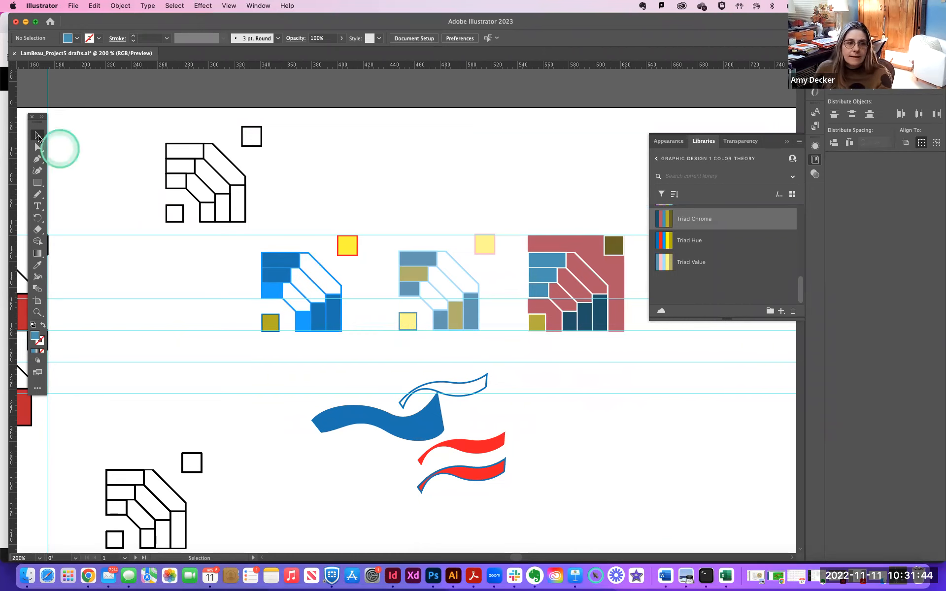
Step: Make a new pattern from the Triad Hue motif with its yellow corner square and dismiss the new-pattern notice
drag(253, 227, 362, 341)
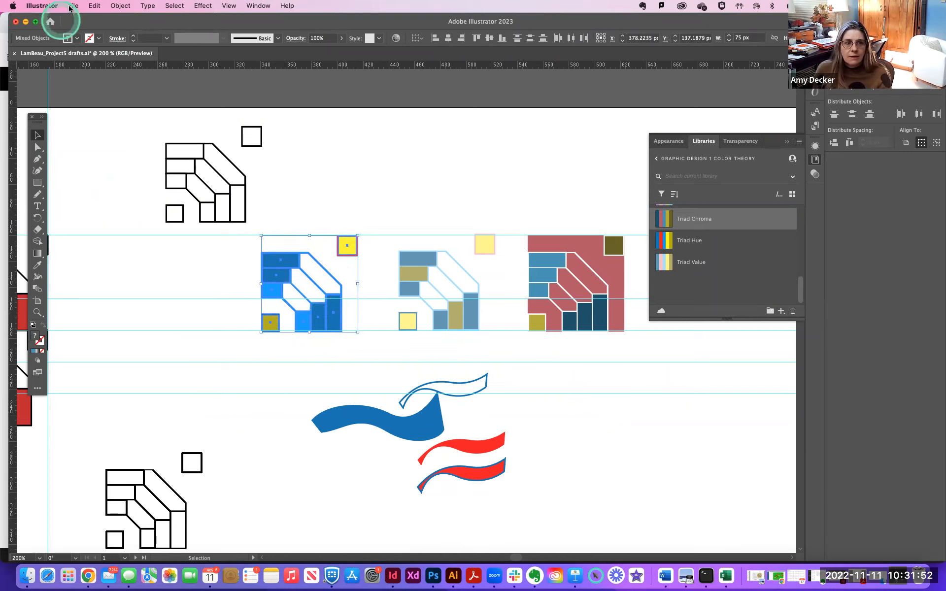
click(114, 7)
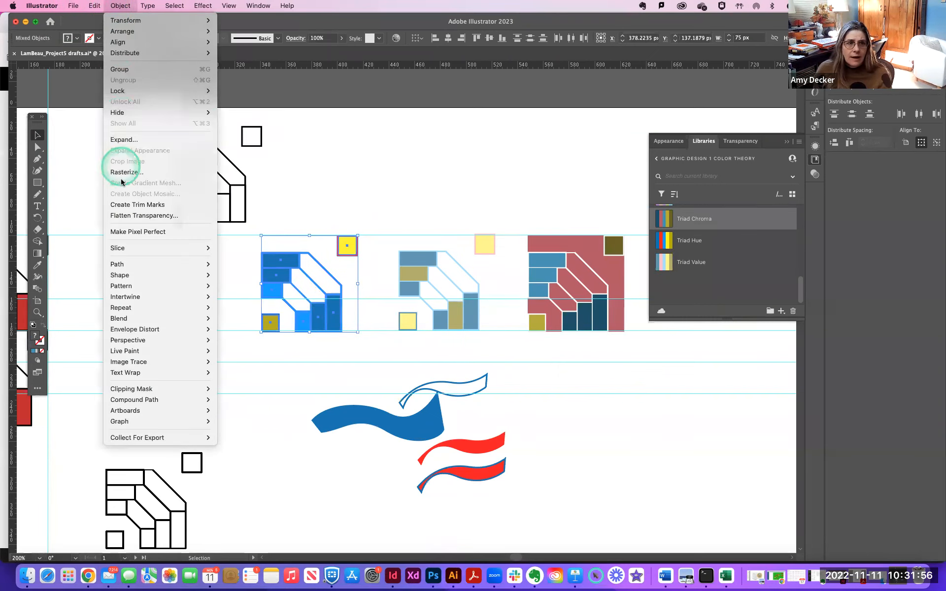
mouse_move(131, 281)
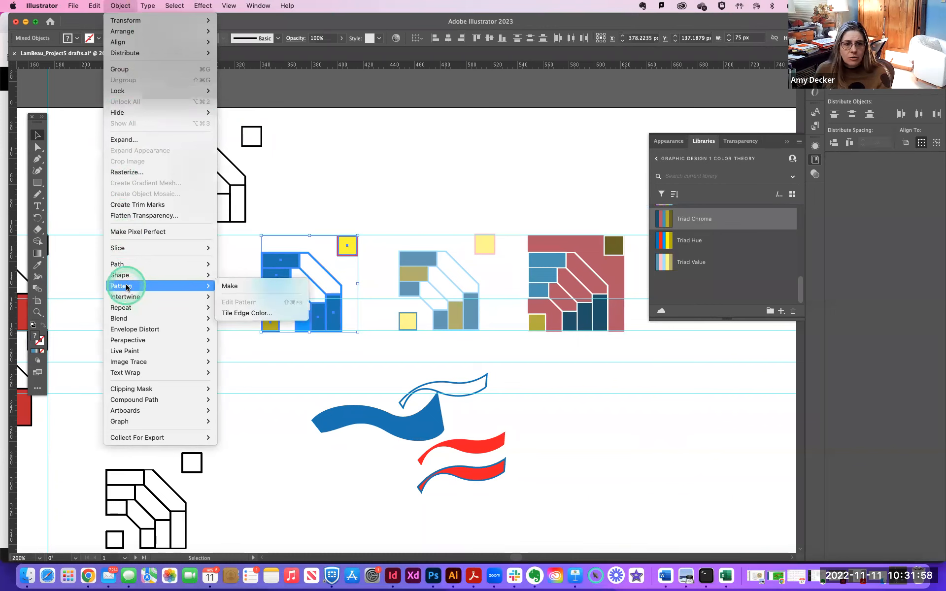
click(229, 287)
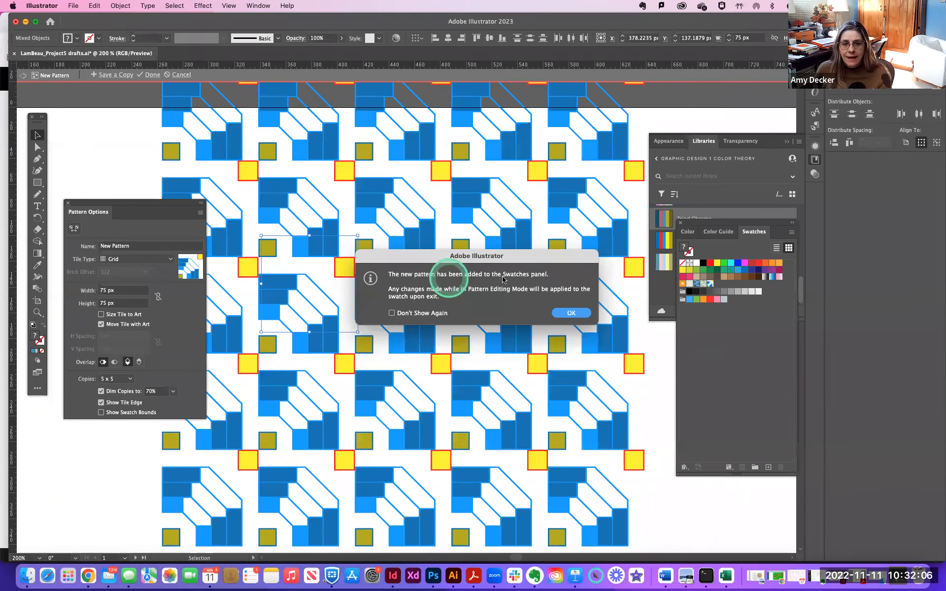
click(566, 314)
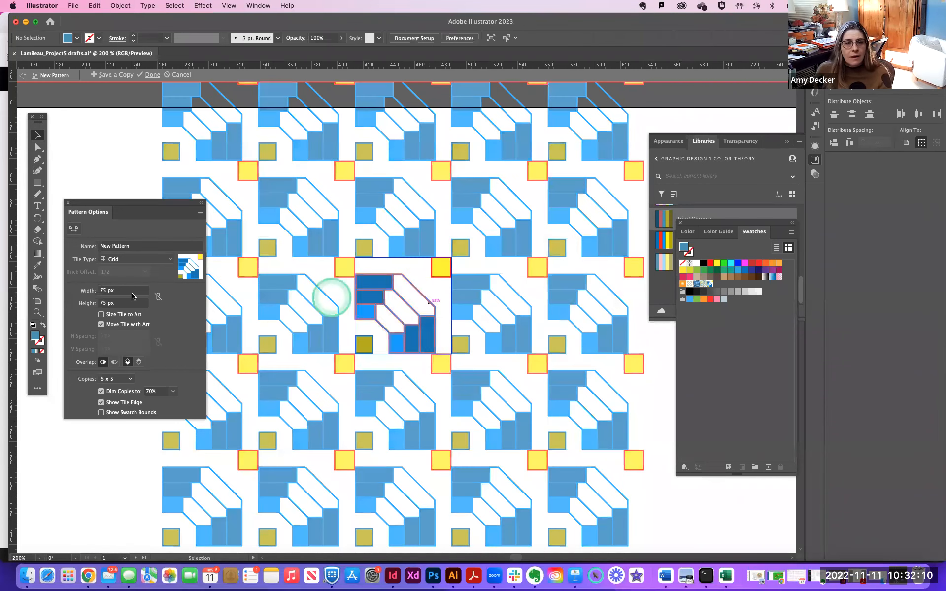
Step: Move the pattern settings clear of the artwork and name the pattern "Triad HUE"
drag(128, 205, 721, 226)
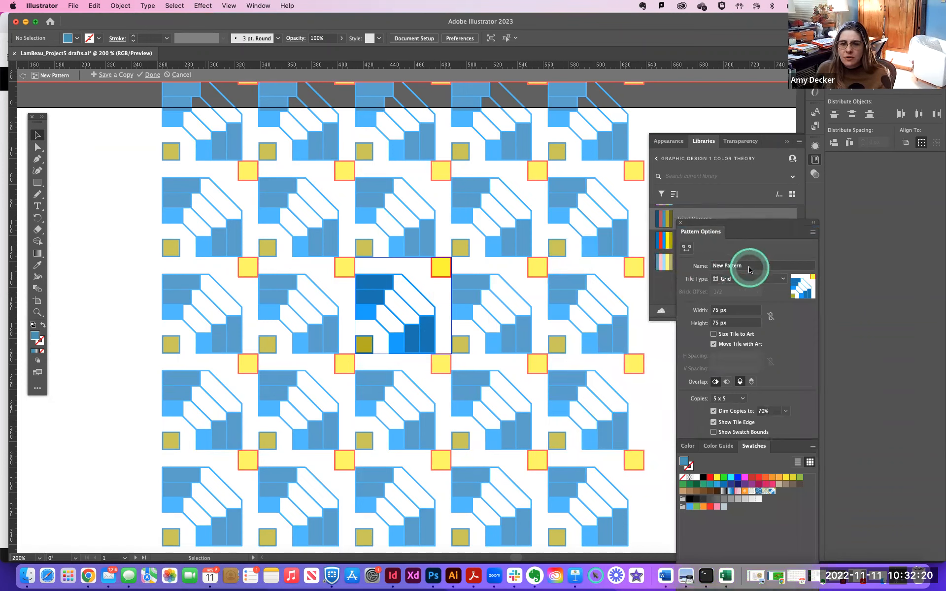
click(734, 266)
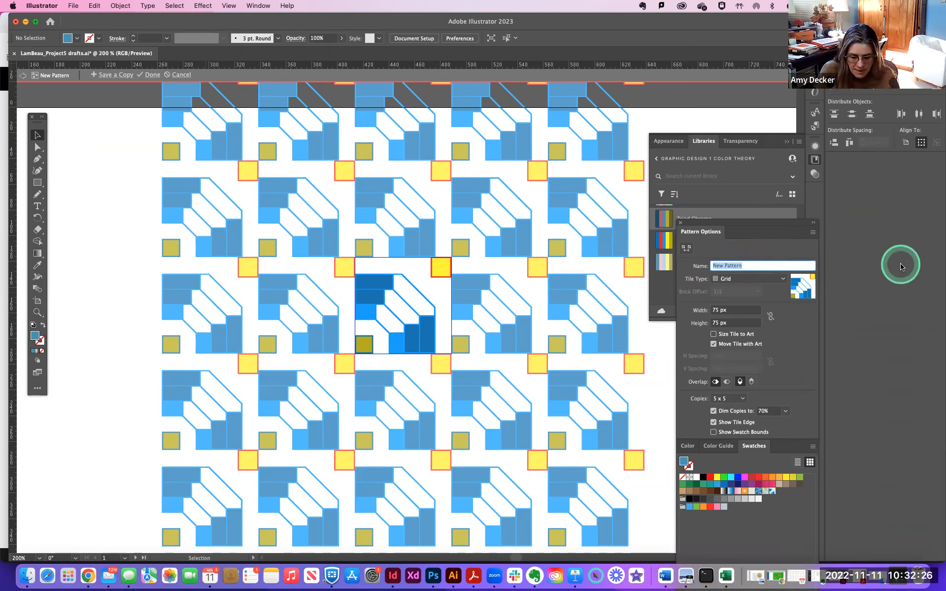
text(HUE)
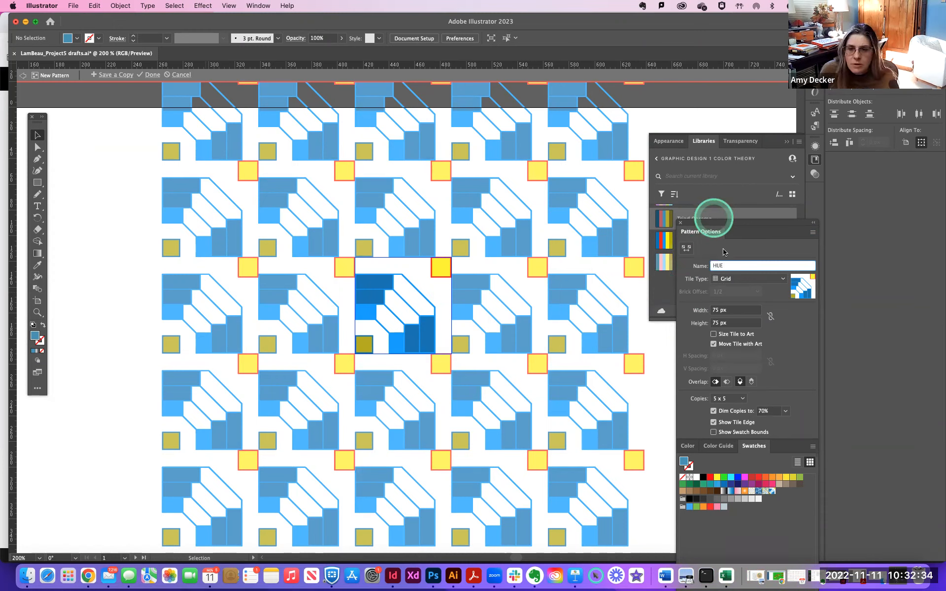
text(T)
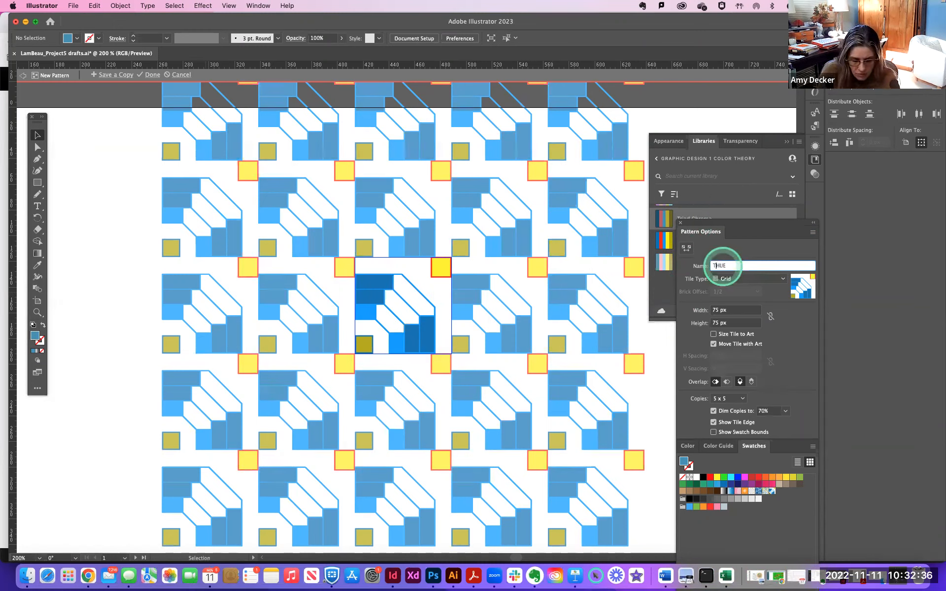
text(riad)
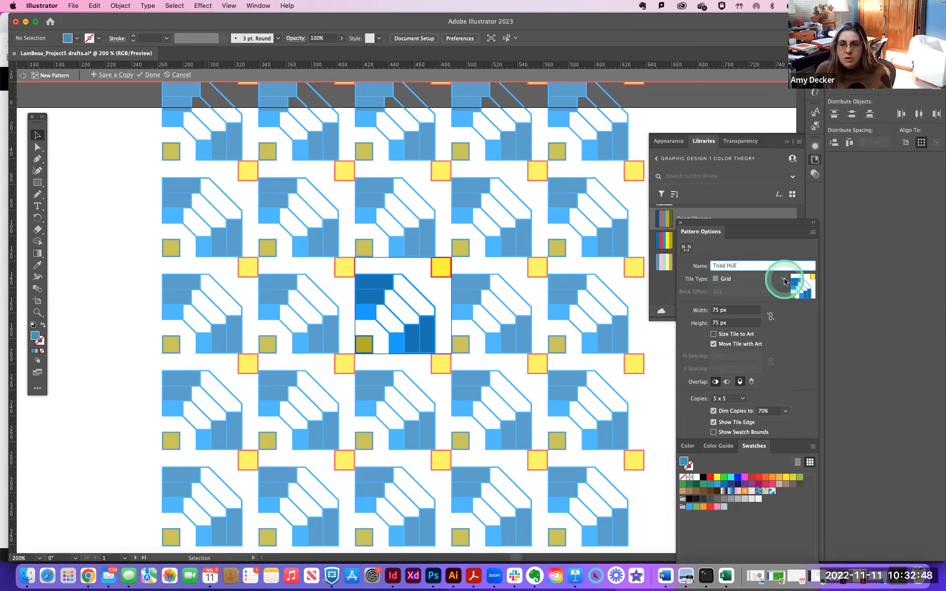
Step: Try the Brick by Row and Brick by Column tile types on the pattern and return it to Grid
click(784, 282)
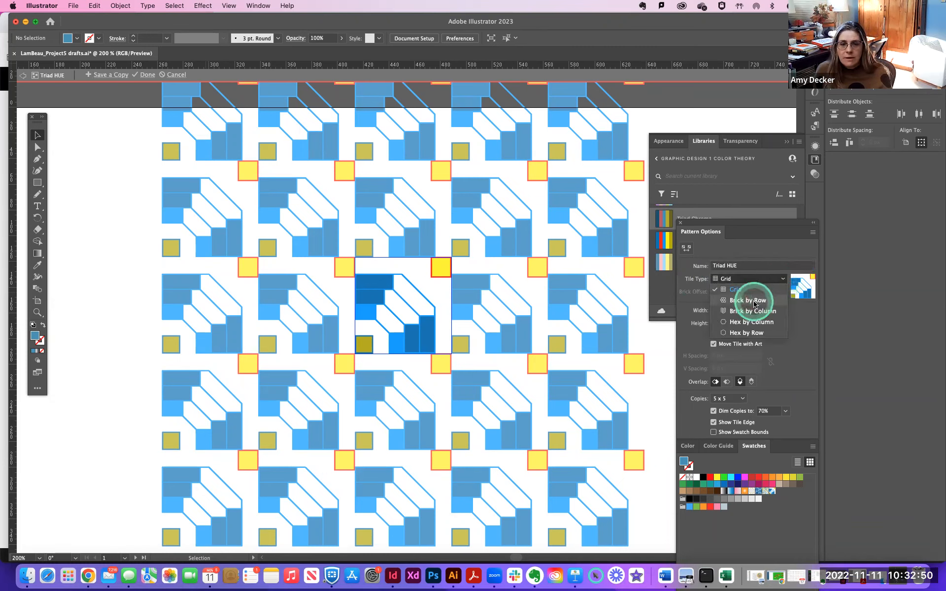
click(755, 301)
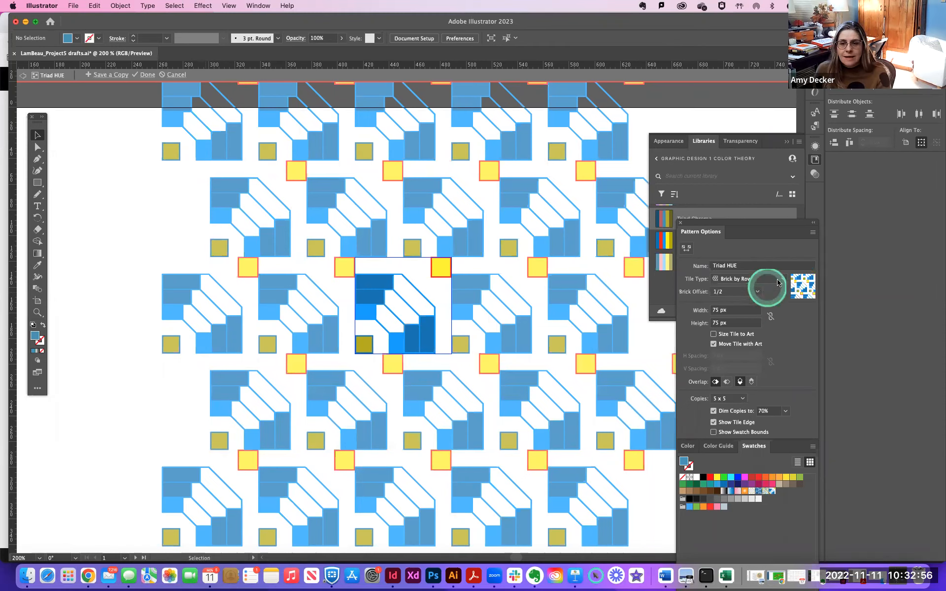
click(781, 279)
click(759, 311)
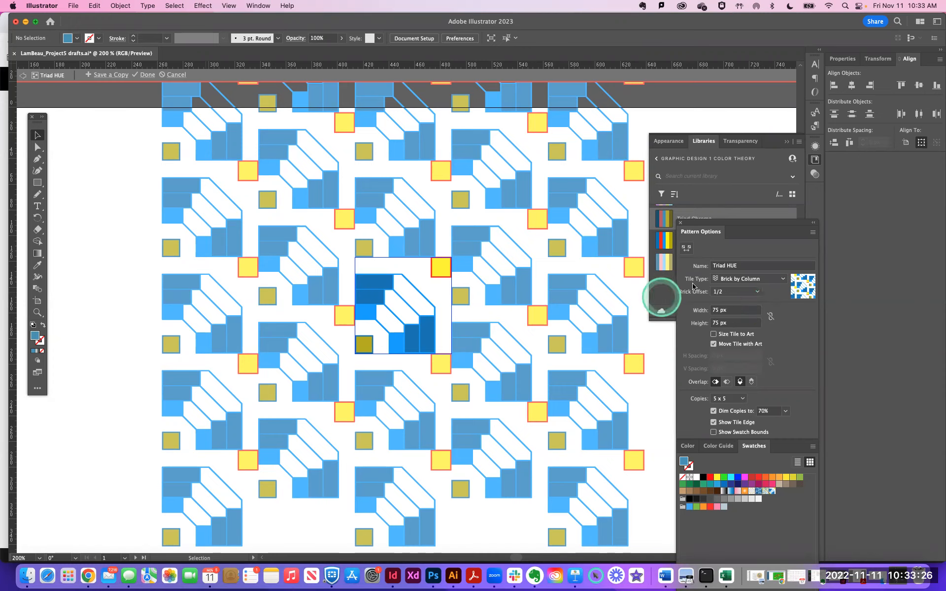
click(785, 281)
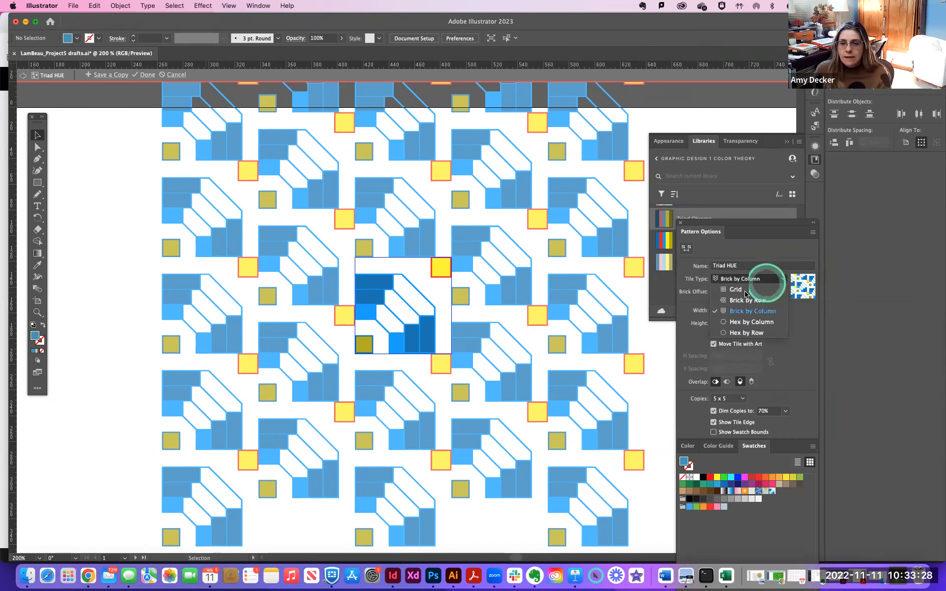
click(723, 280)
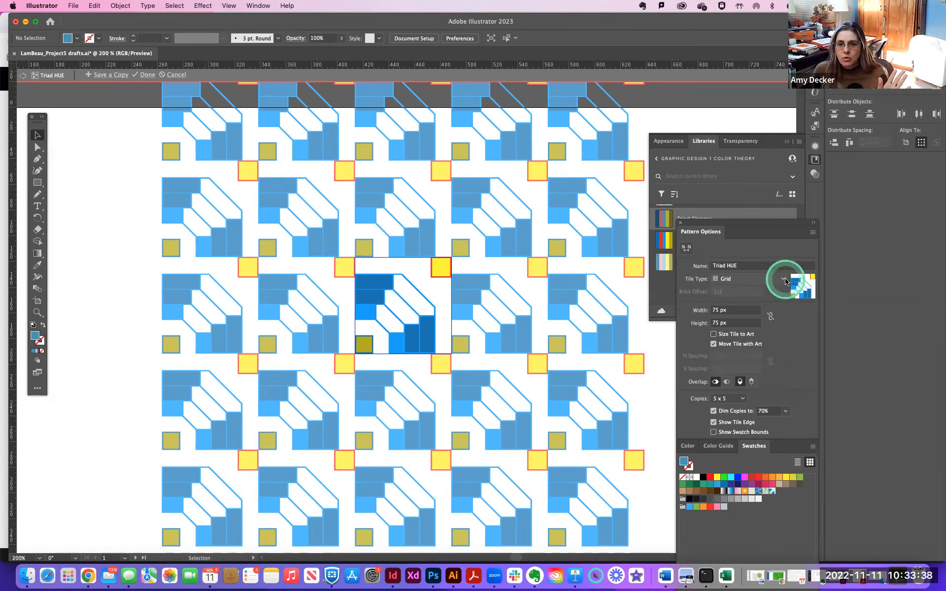
Step: Set the Triad HUE pattern's tile type to Brick by Column
click(784, 282)
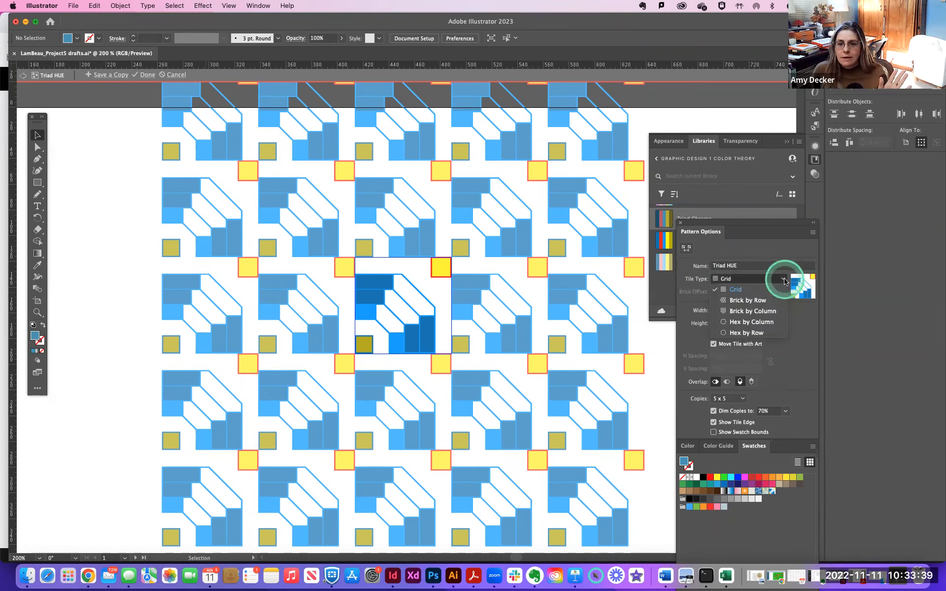
click(767, 312)
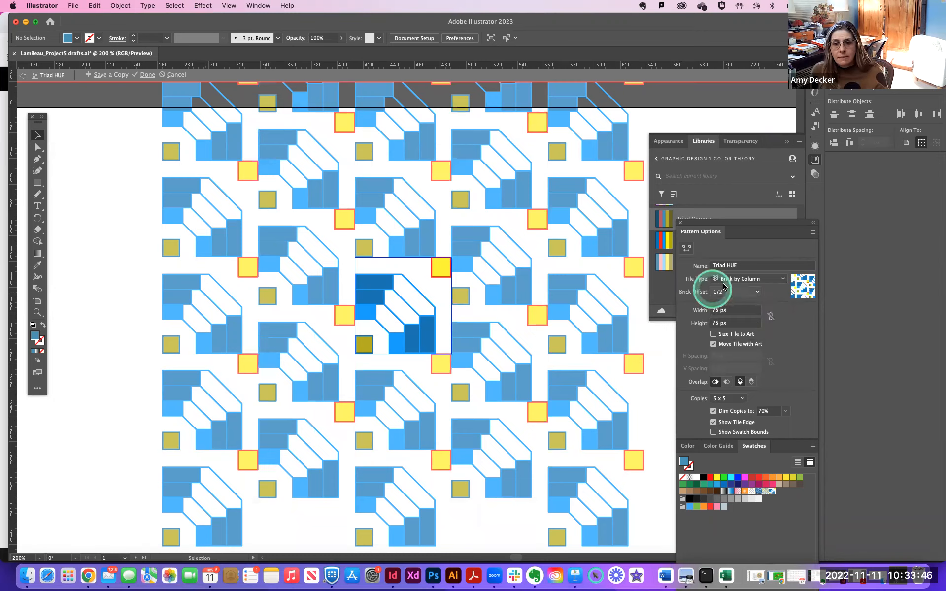
click(784, 280)
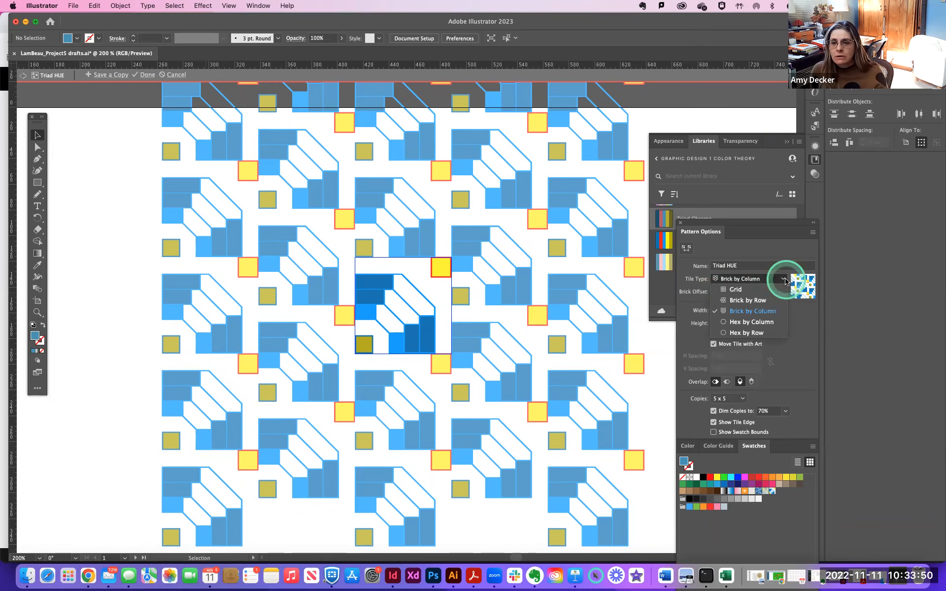
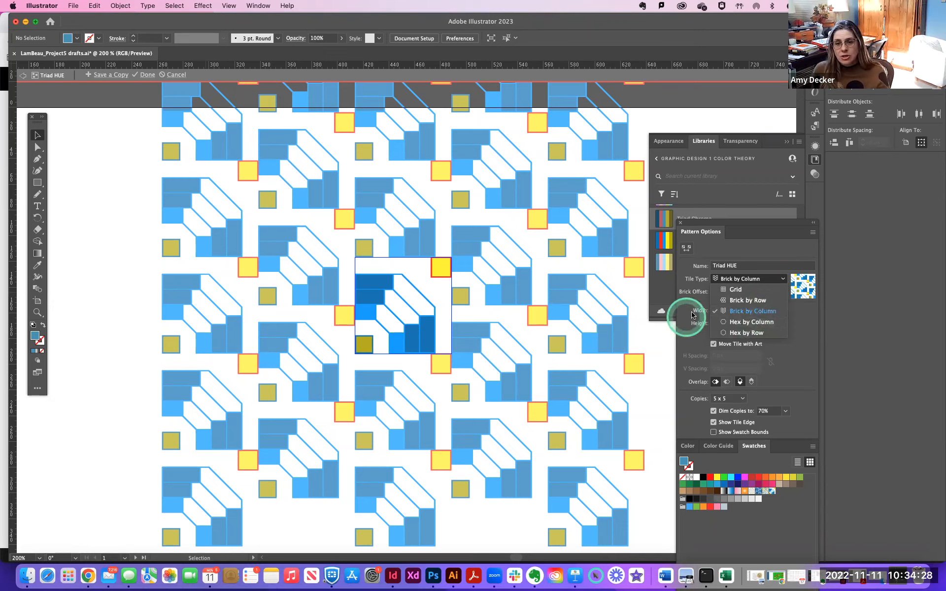
click(761, 311)
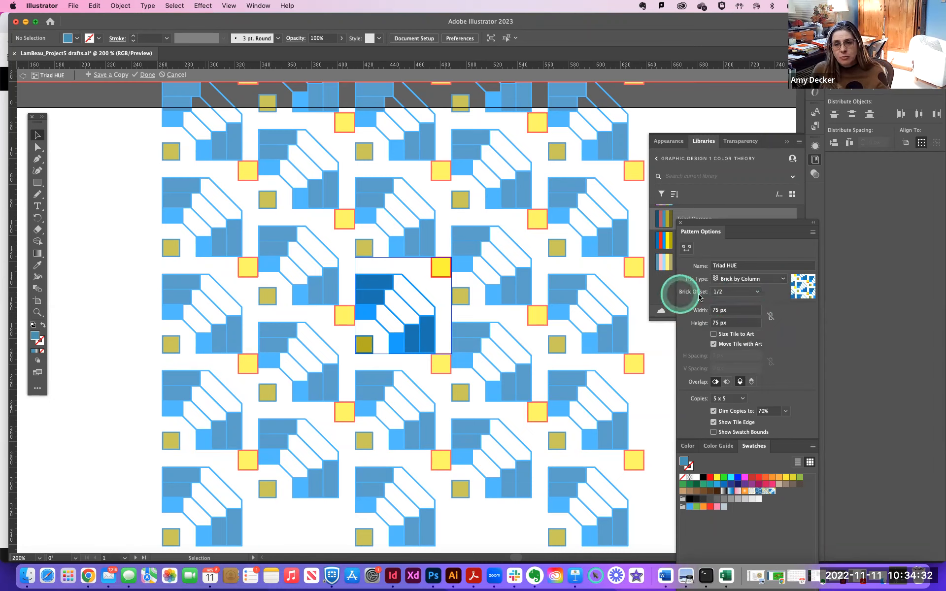
Step: Try brick offsets of 1/3, 1/5, 2/5 and 1/4 on the pattern and set the offset back to 1/2
click(757, 292)
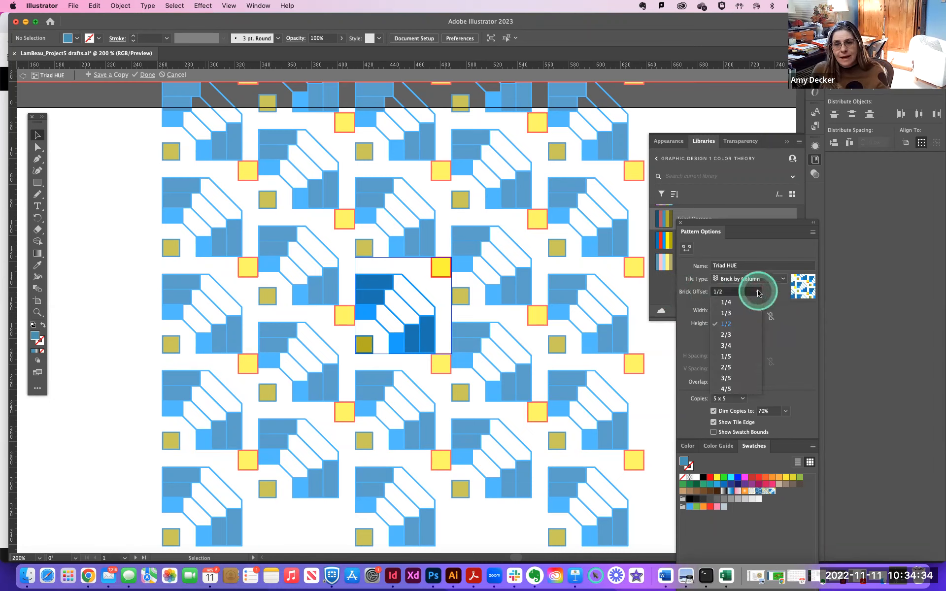
click(727, 313)
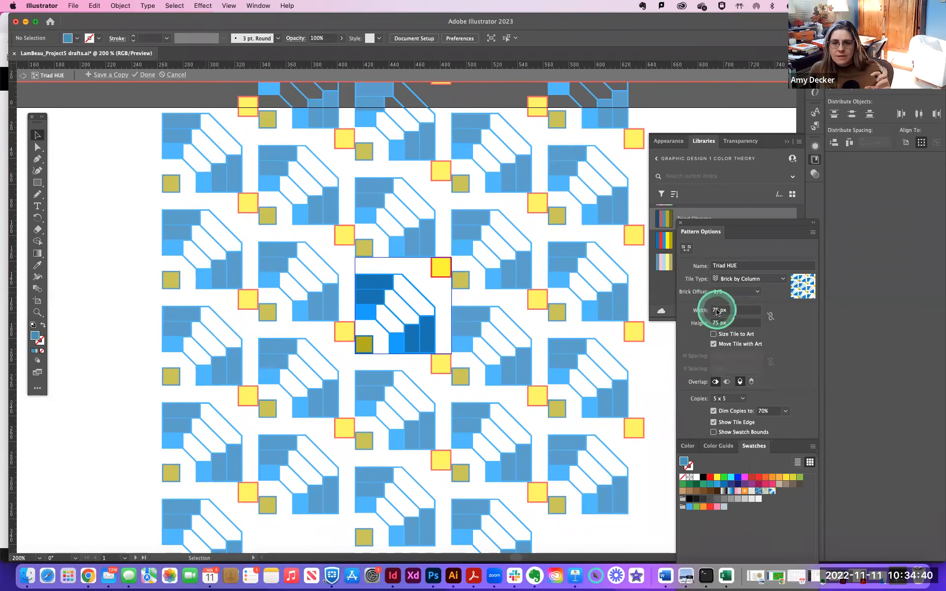
click(756, 293)
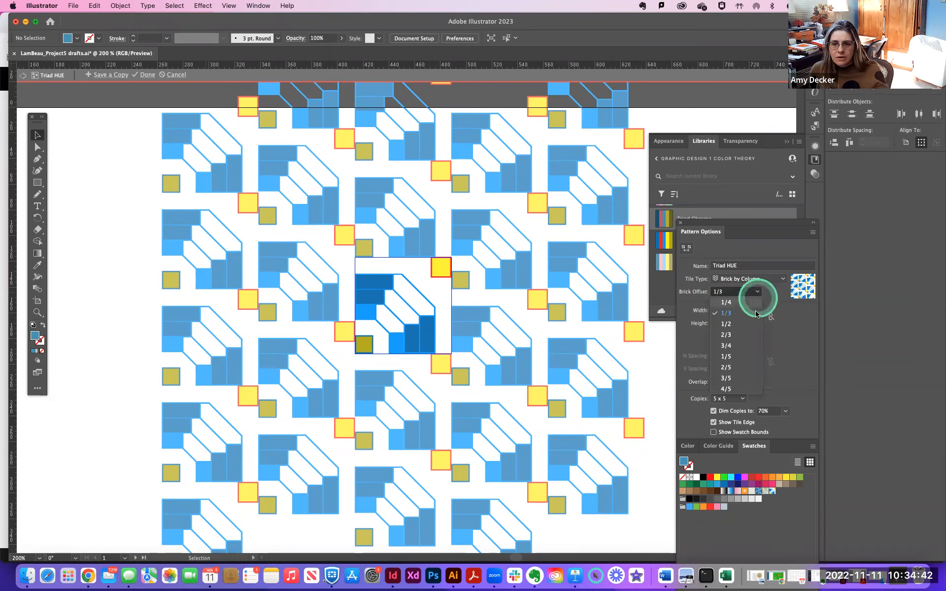
click(733, 357)
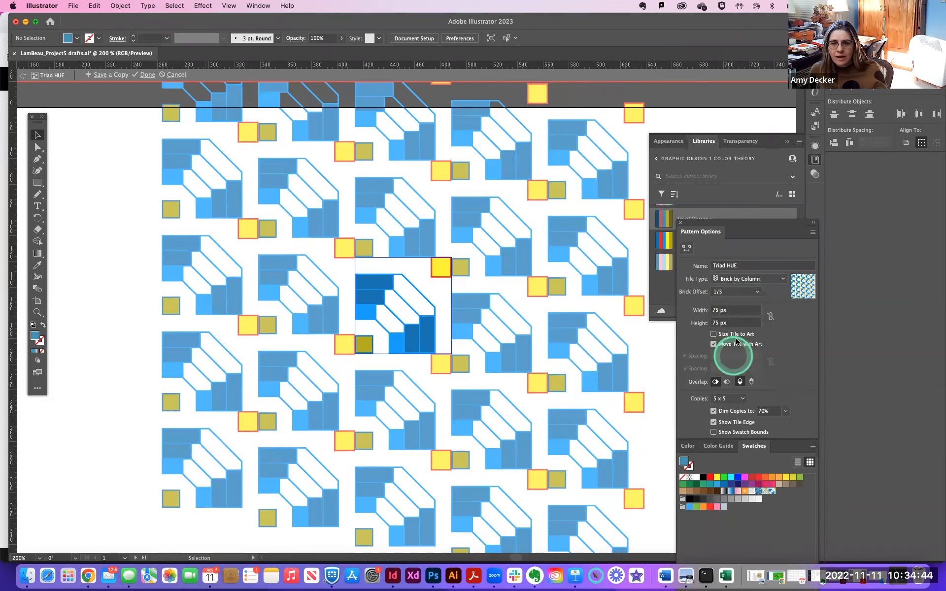
click(756, 291)
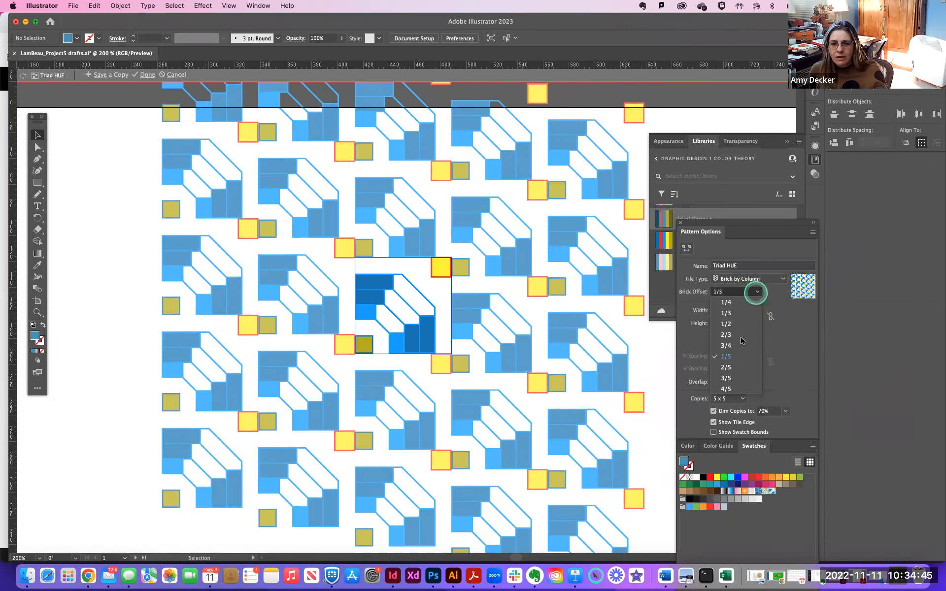
click(725, 368)
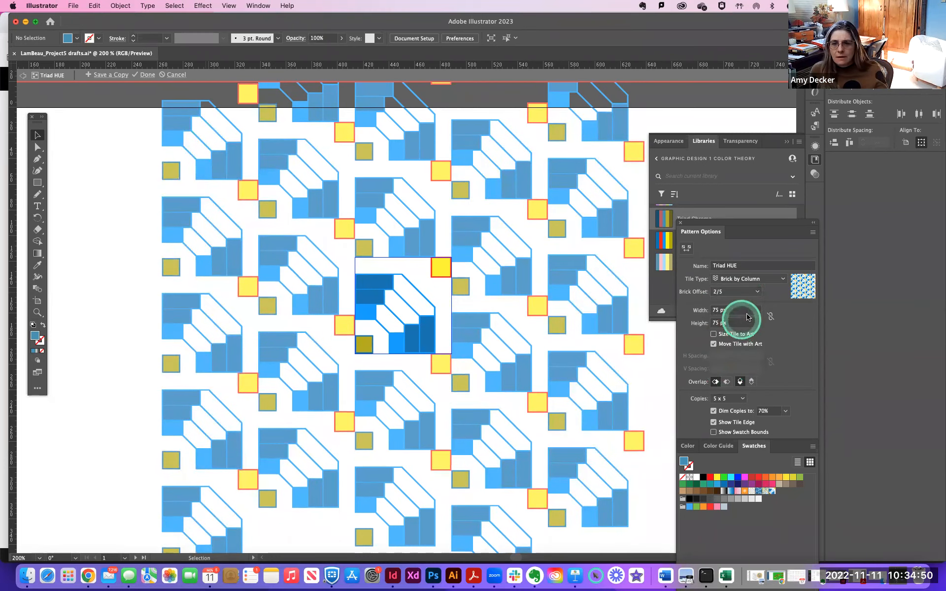
click(741, 294)
click(741, 303)
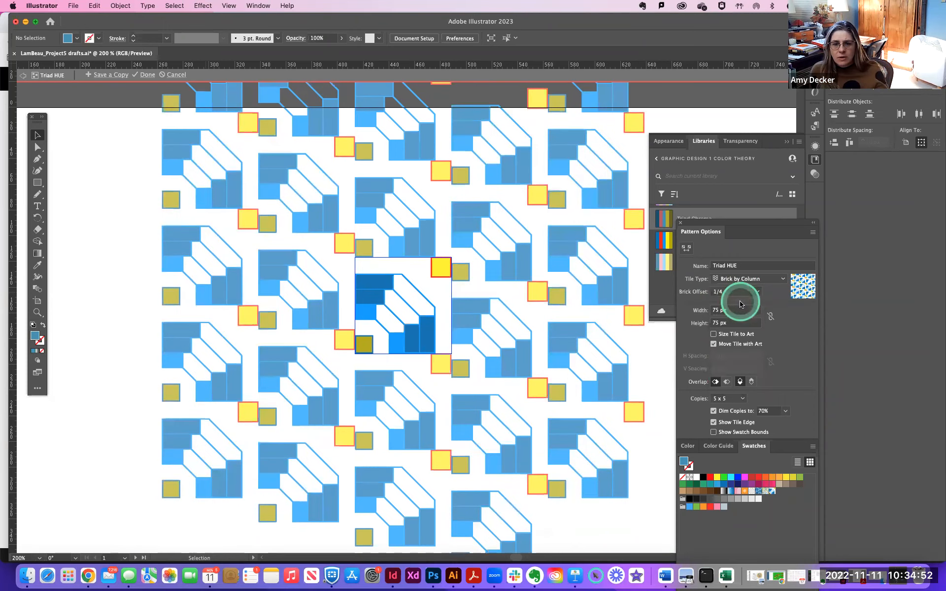
click(739, 292)
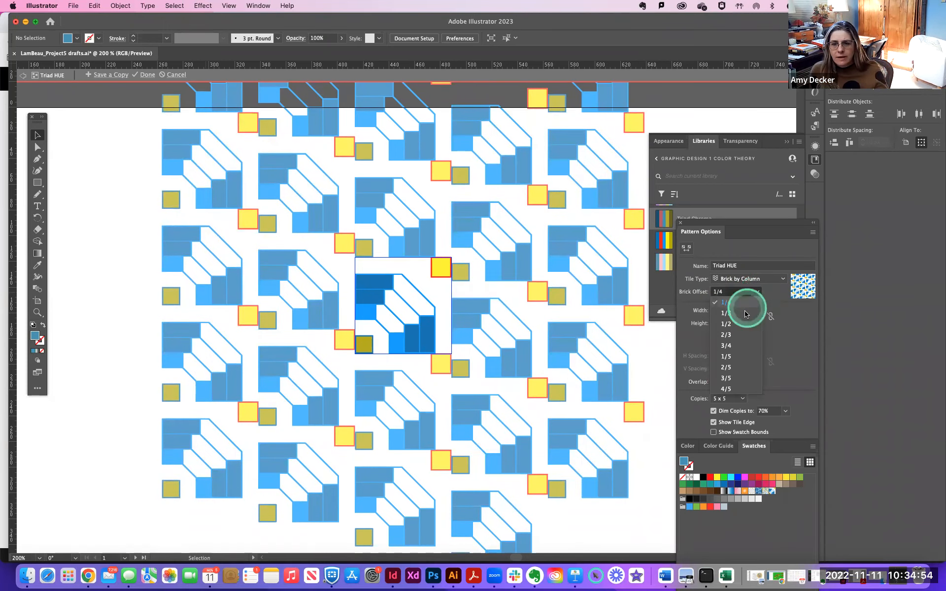
click(740, 324)
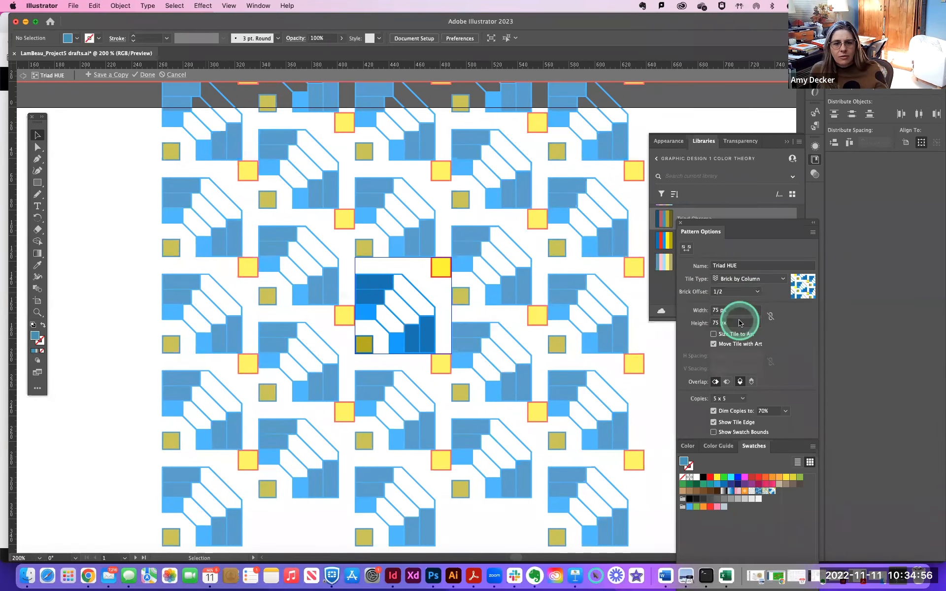
Step: Try a tile height of 76 px and fit the pattern tile to the motif by enabling Size Tile to Art
scroll(739, 323, up, 1)
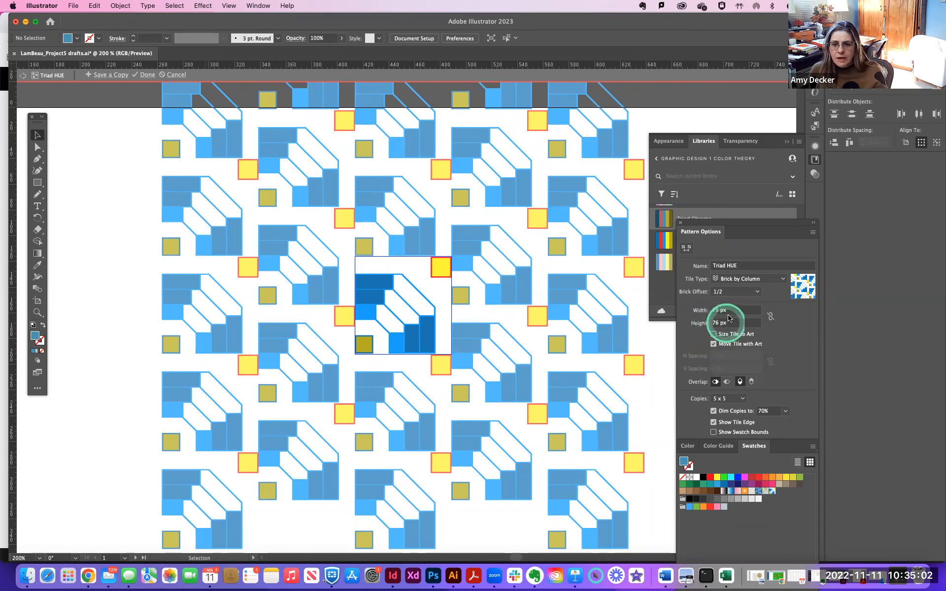
click(714, 336)
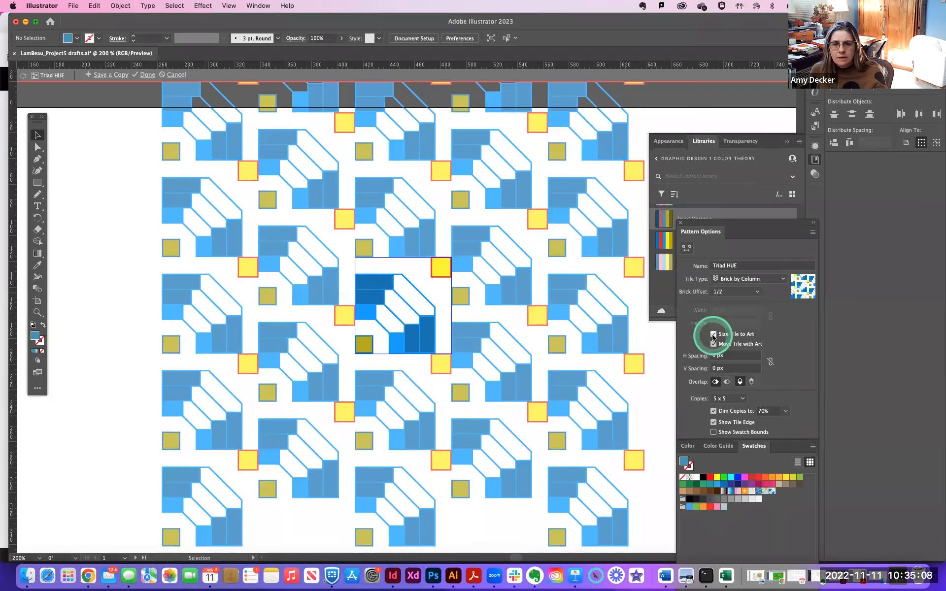
click(714, 336)
click(713, 336)
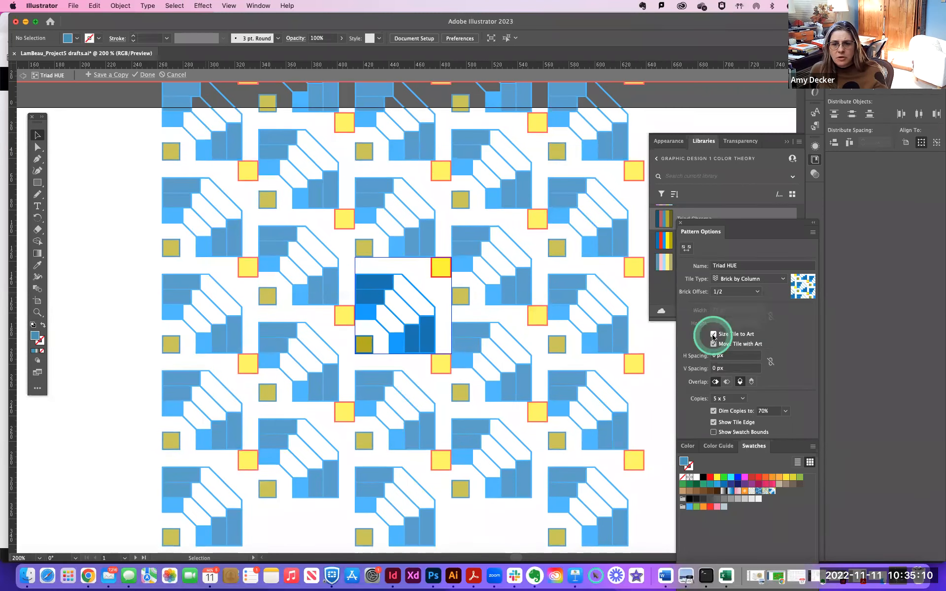
Step: Turn off Size Tile to Art for the pattern and try the Right in Front overlap, returning it to Left in Front
click(714, 335)
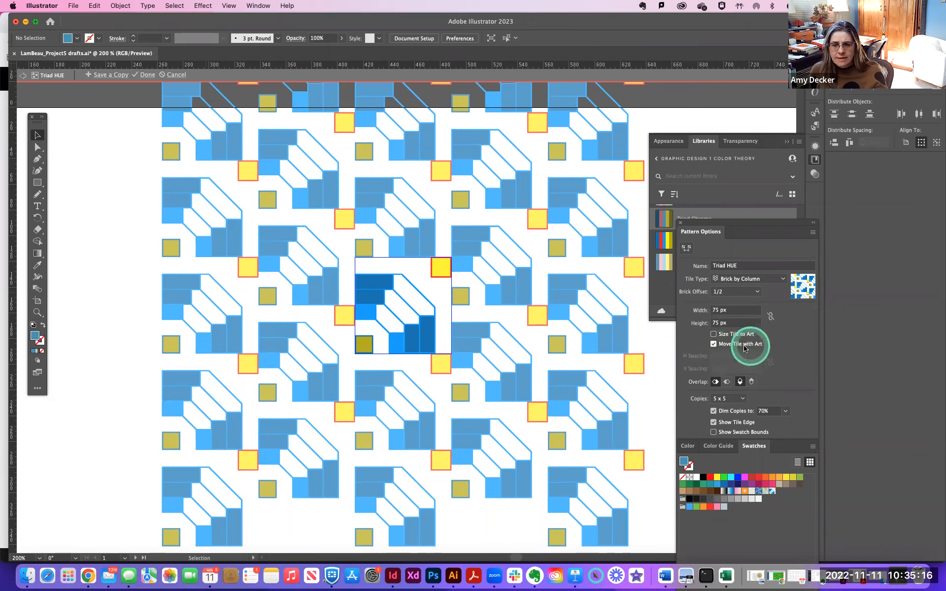
click(726, 382)
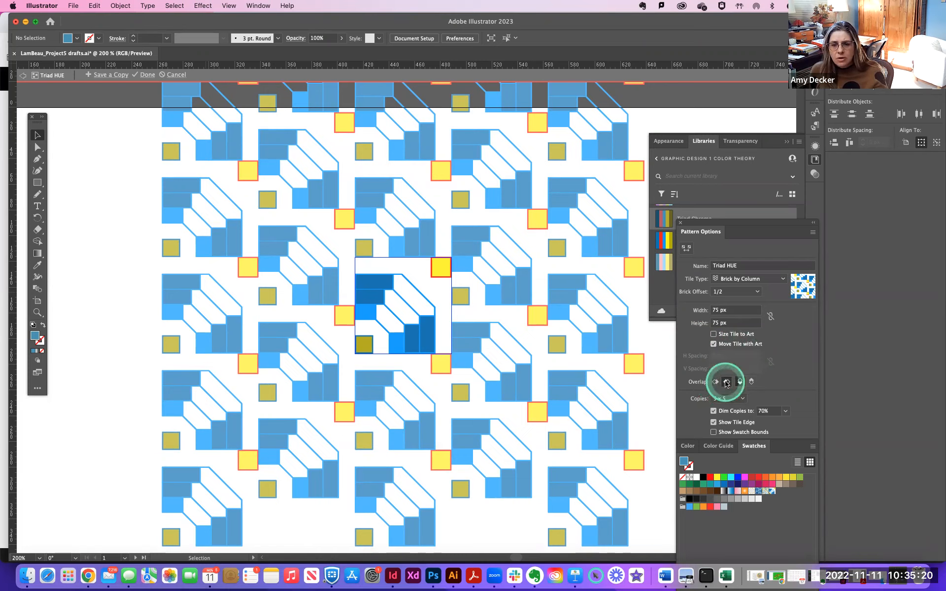
click(715, 383)
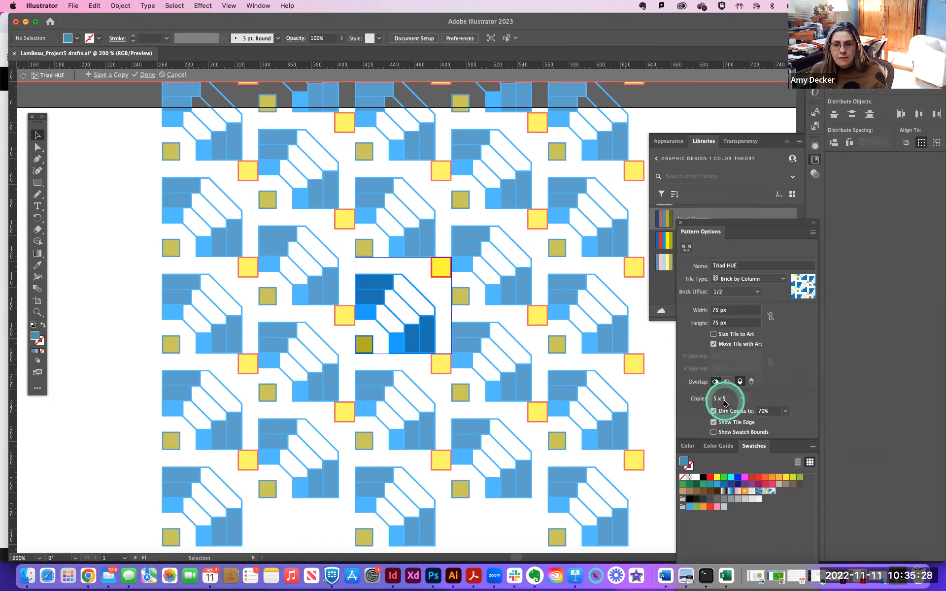
Step: Preview the pattern with 9 x 9 and 7 x 7 copies and set the copies back to 5 x 5
click(744, 399)
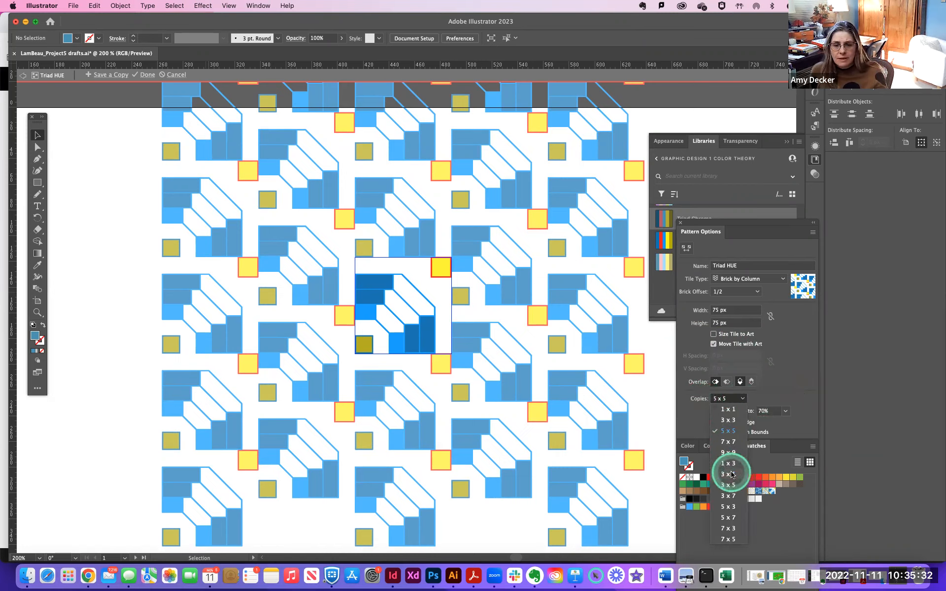
click(729, 457)
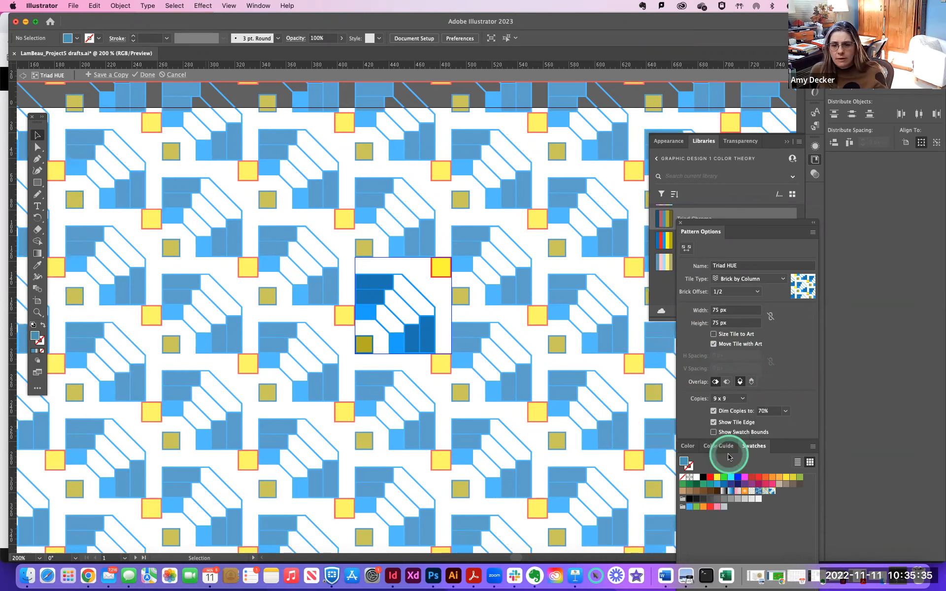
click(742, 398)
click(728, 442)
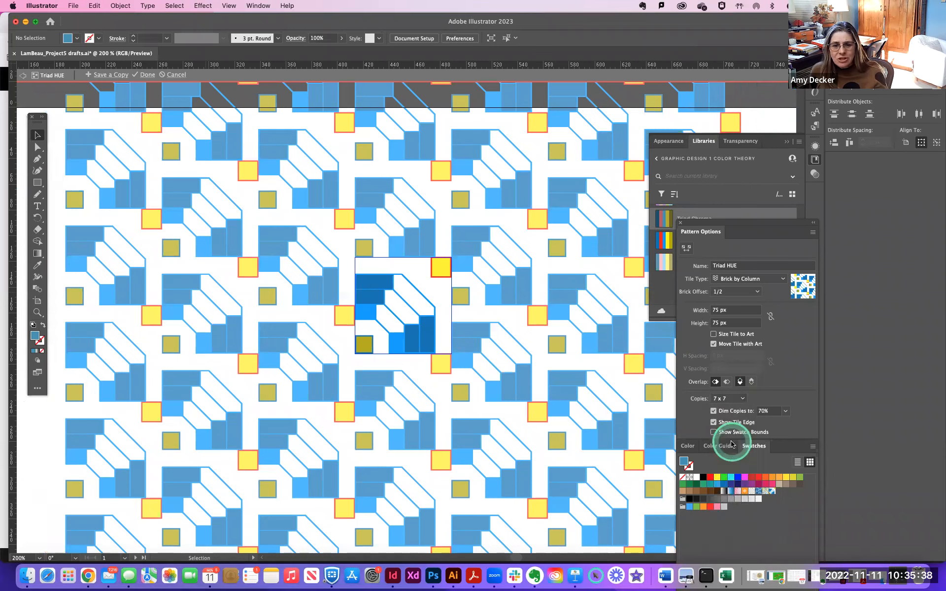
click(742, 399)
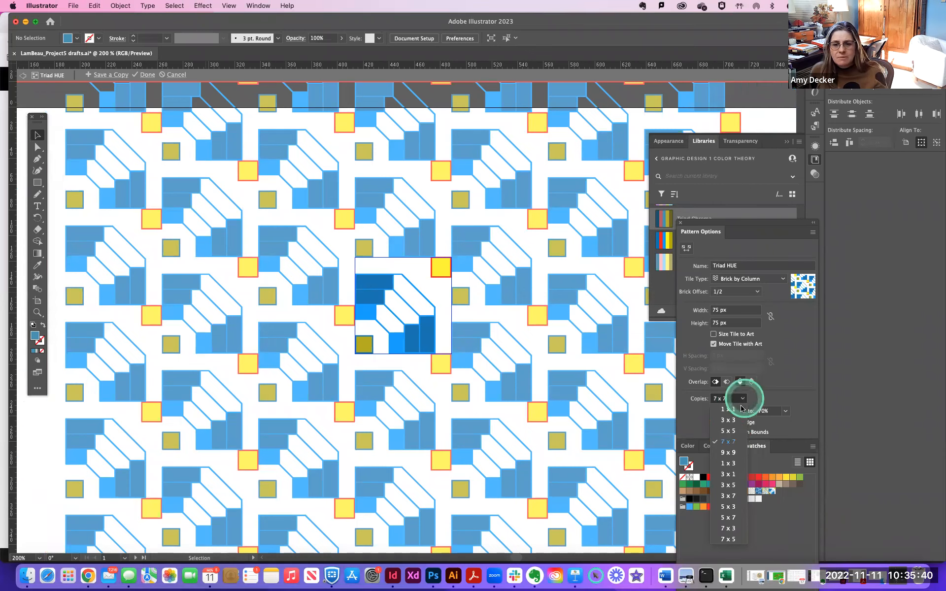
click(728, 432)
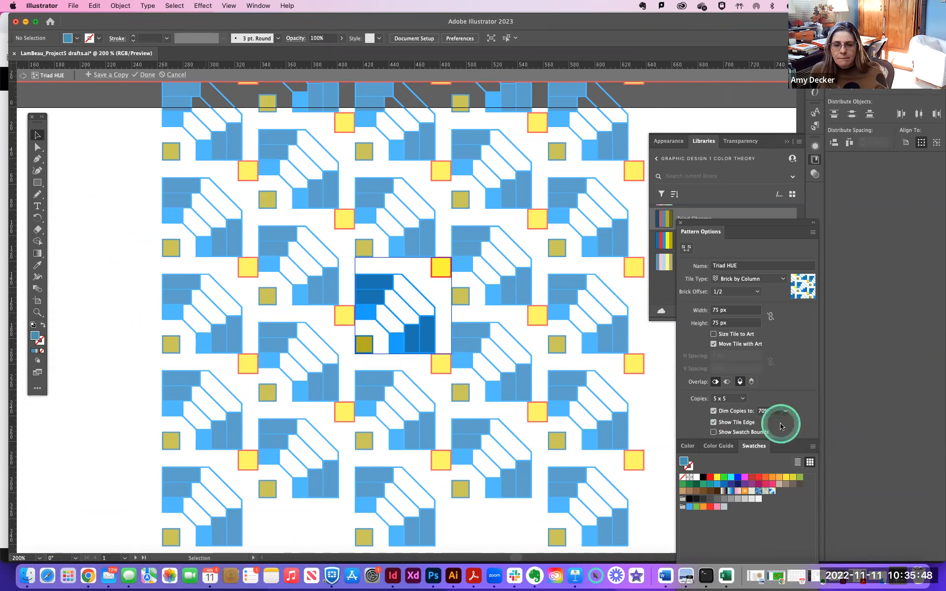
Step: Create a new swatch color group named Color Theory Patterns
drag(765, 232, 649, 67)
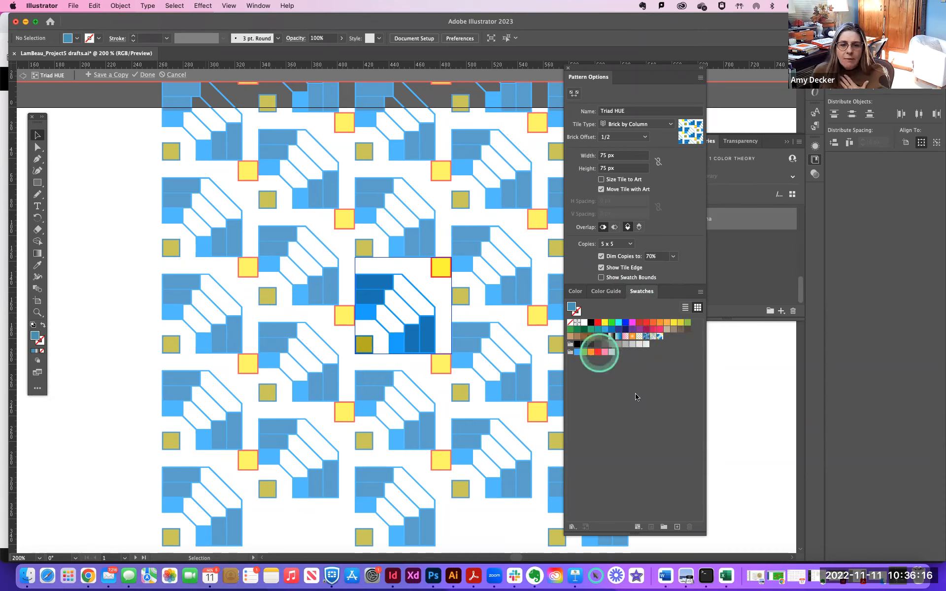
click(664, 528)
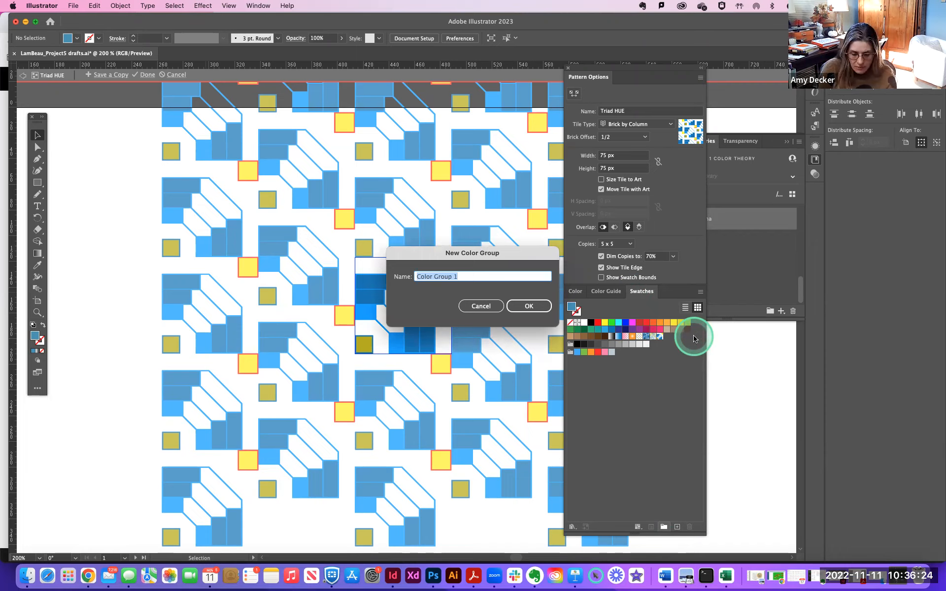
text(Co)
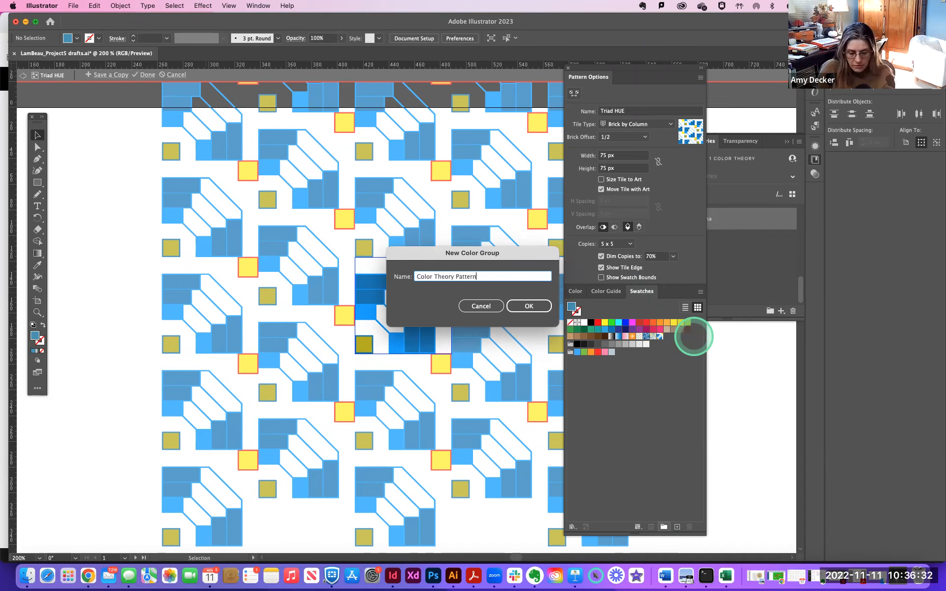
click(526, 306)
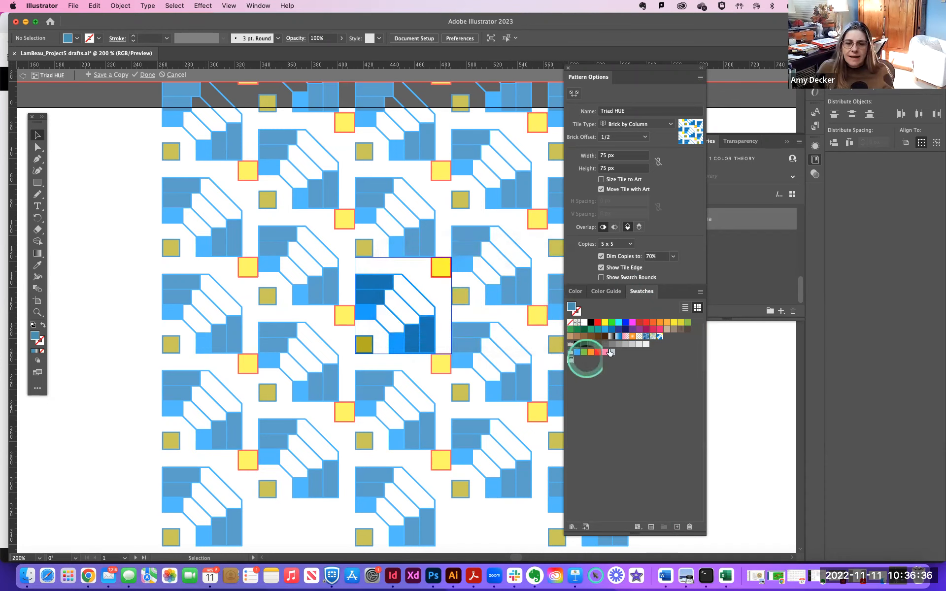
Step: Try to move the Triad HUE pattern swatch into the Color Theory Patterns group and open the group for editing
click(660, 337)
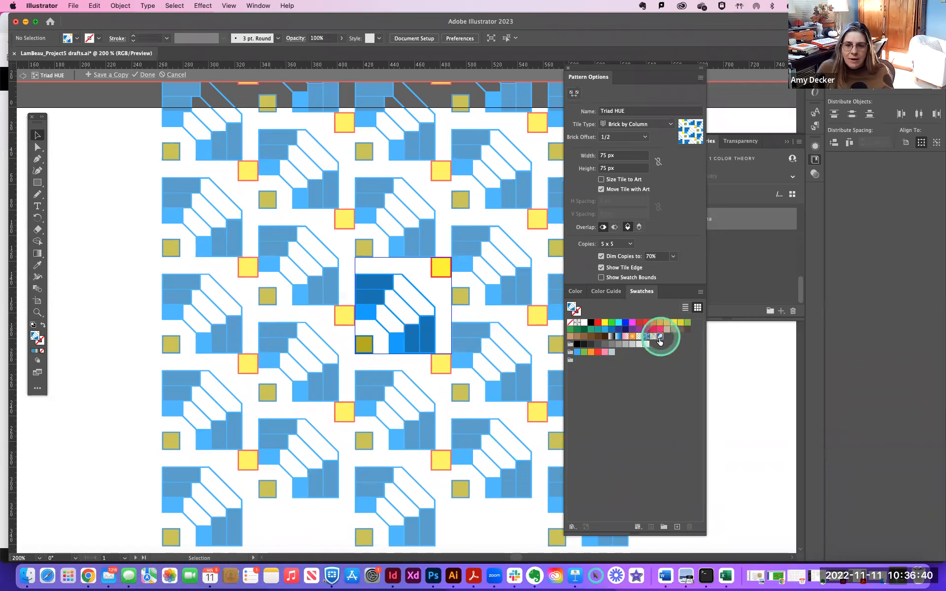
drag(660, 339, 572, 364)
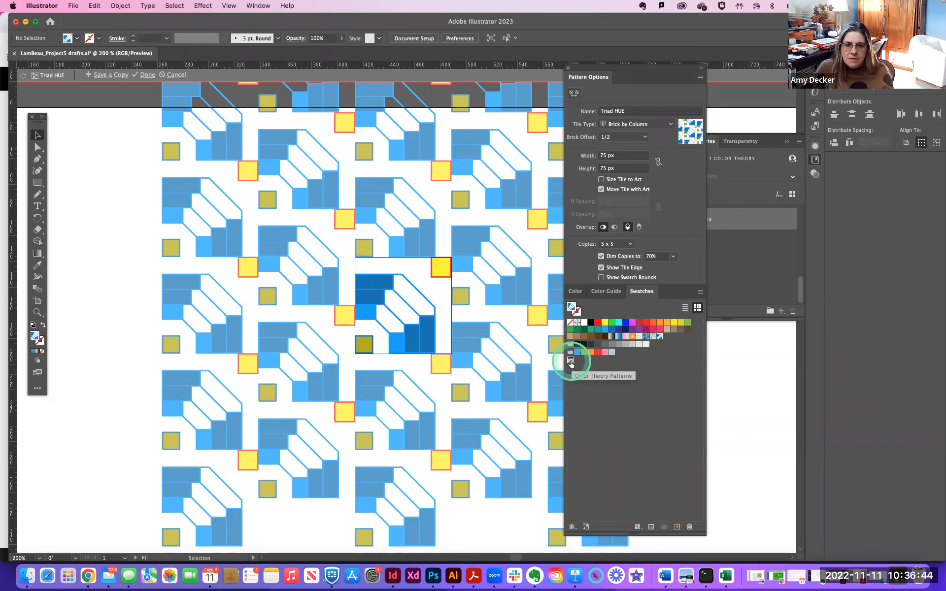
drag(660, 337, 571, 364)
click(572, 361)
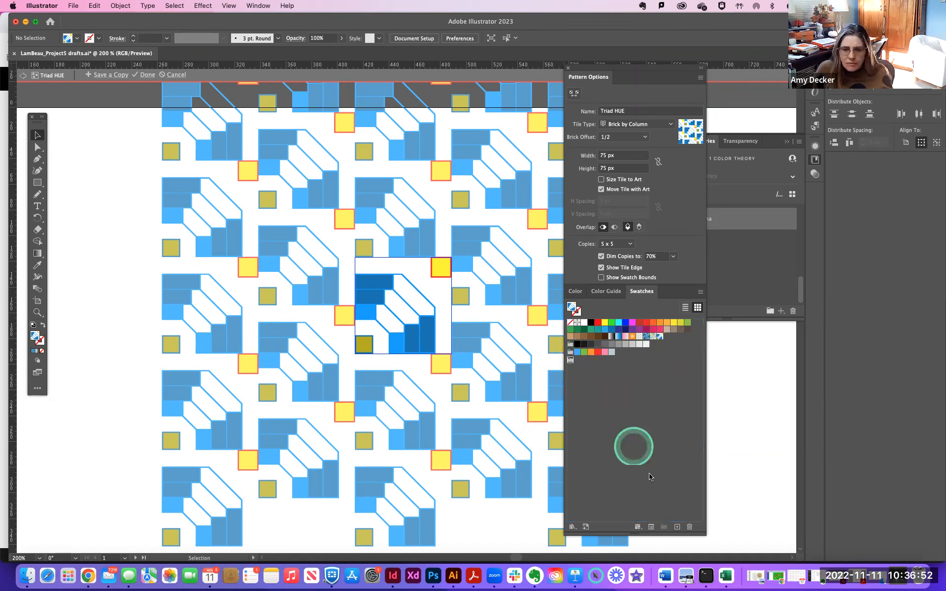
click(651, 528)
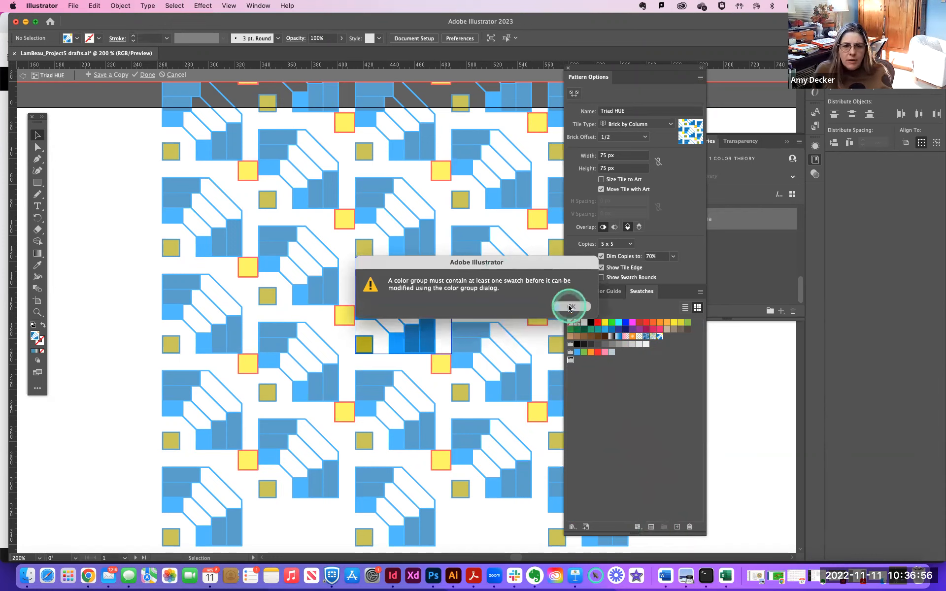
click(554, 301)
Step: Filter the swatches to show only pattern swatches
click(636, 527)
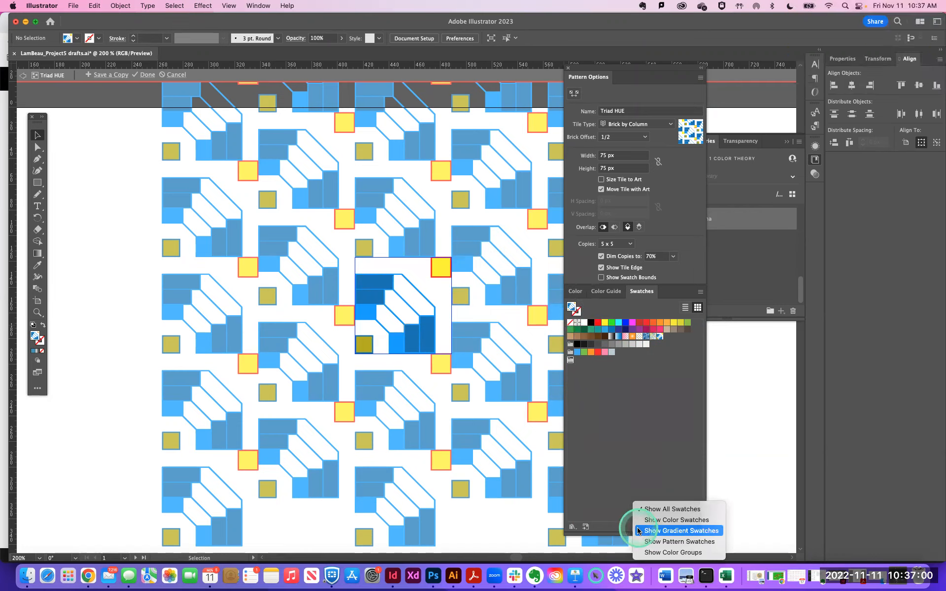
click(646, 541)
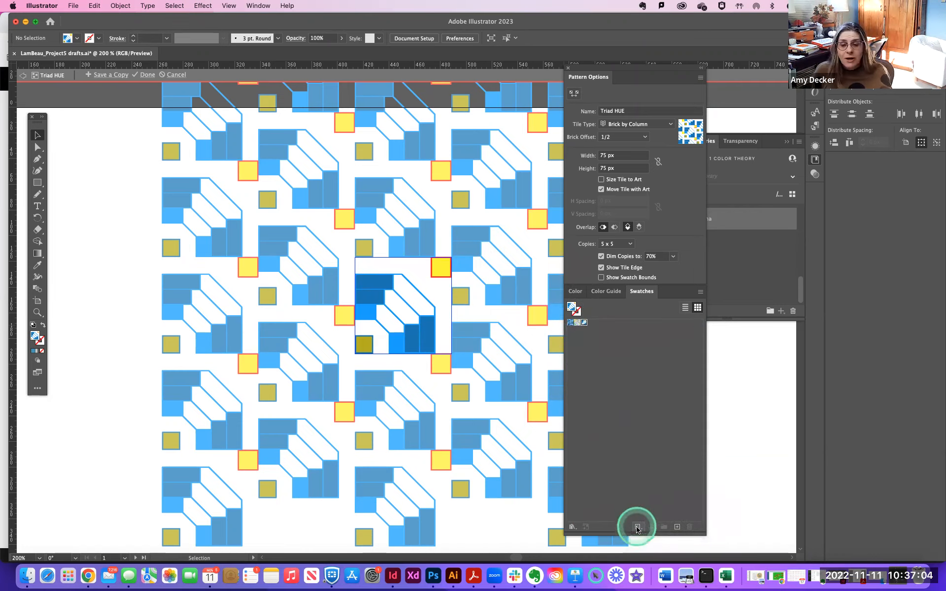
click(638, 527)
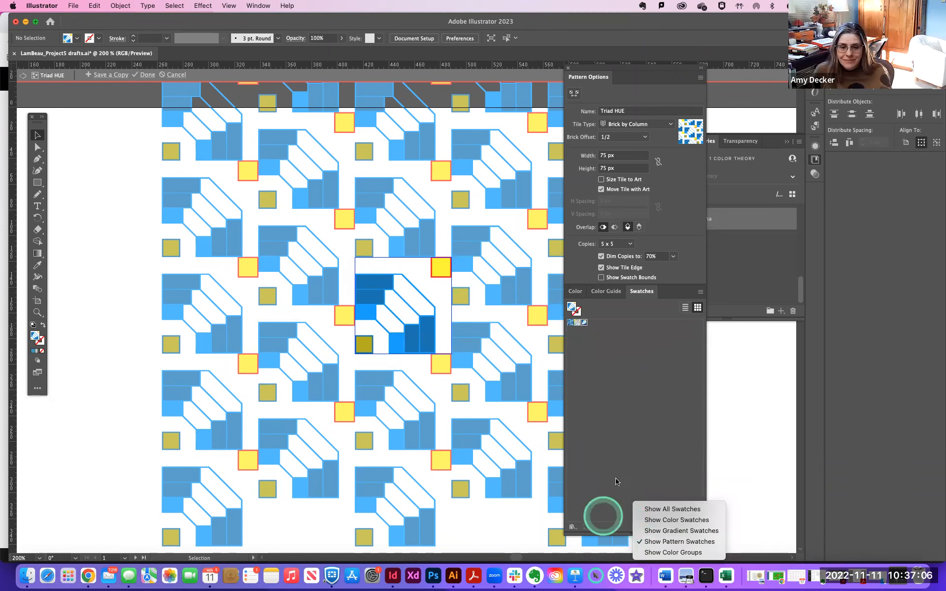
click(603, 358)
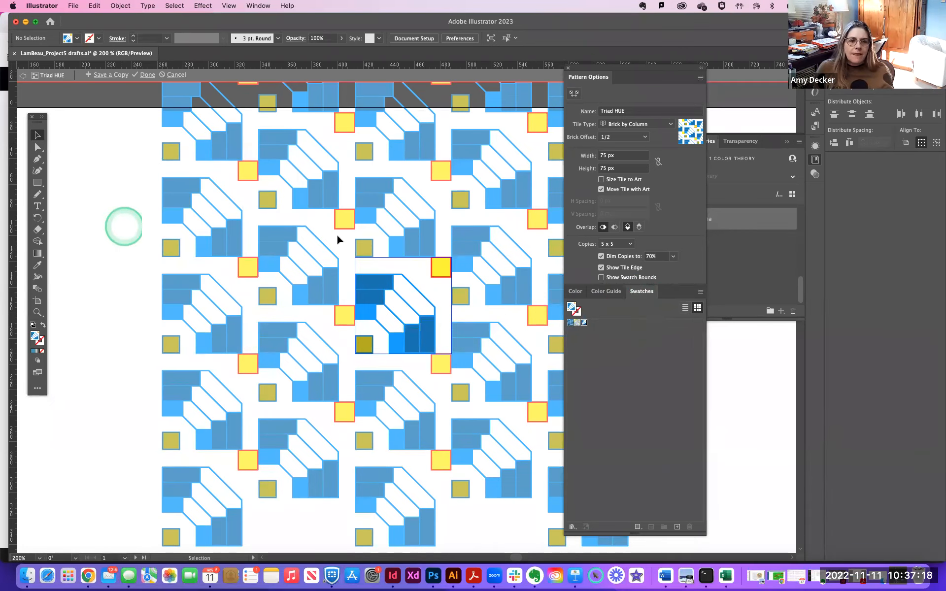
Step: Exit pattern editing mode to return to the artboards with the Triad HUE pattern saved
key(super+minus)
key(super+minus)
key(super+minus)
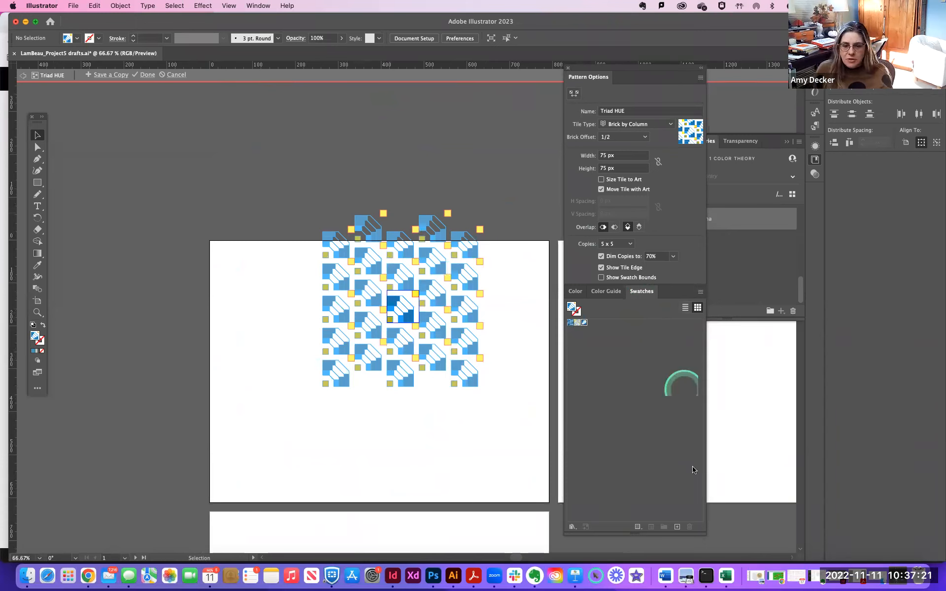
click(701, 78)
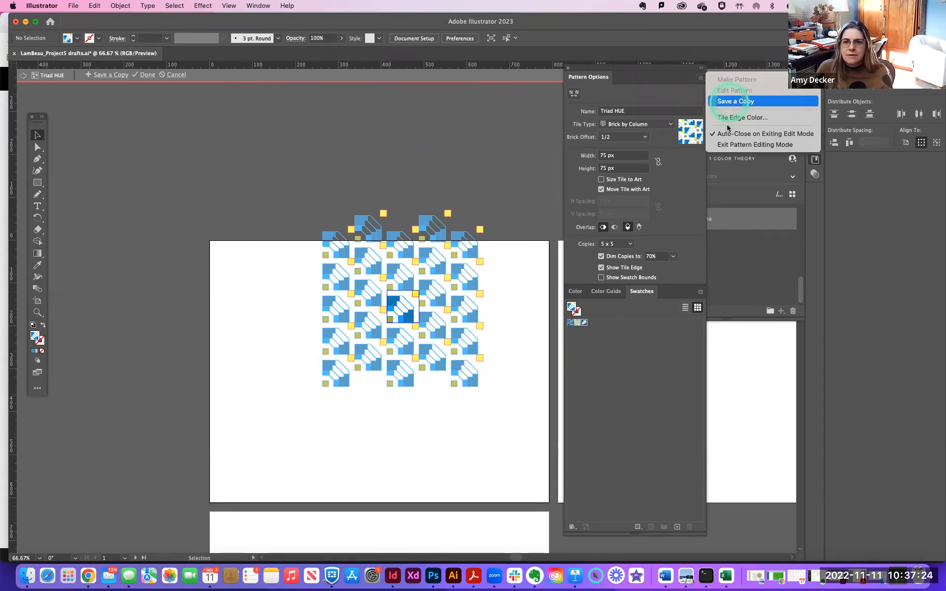
click(735, 145)
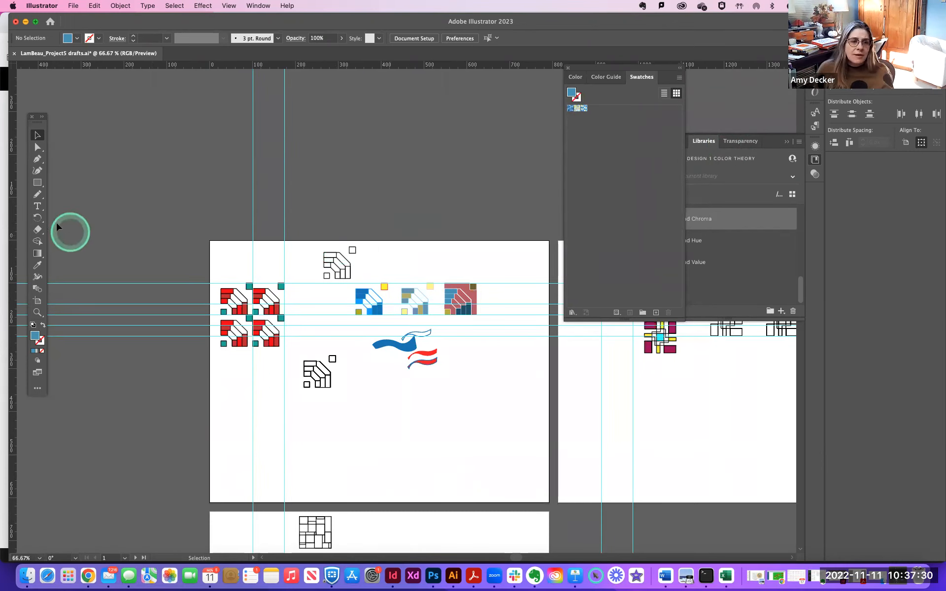
Step: Draw a square about 258 px wide near the first artboard's lower edge and fill it with the Triad HUE pattern
click(37, 183)
drag(359, 392, 470, 499)
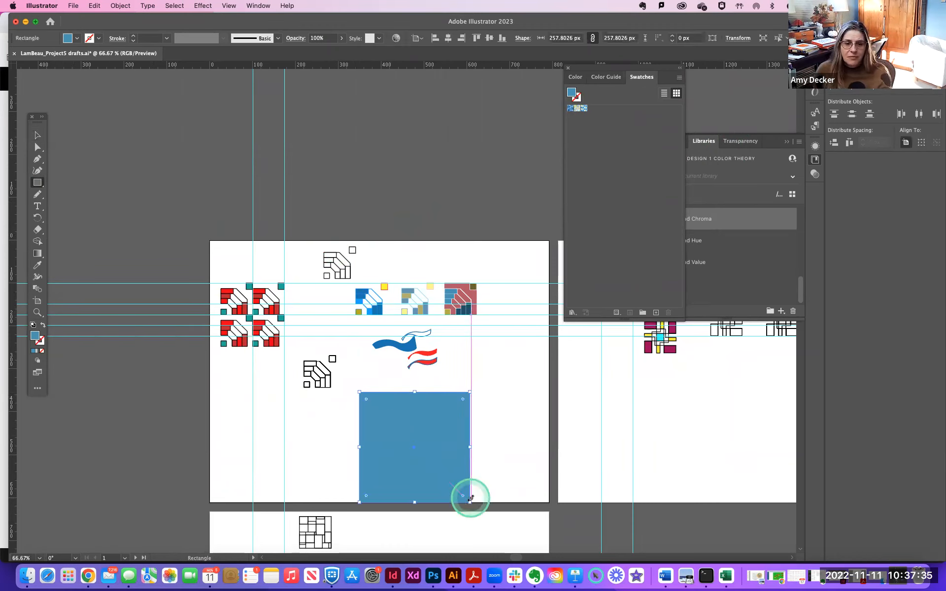
click(584, 109)
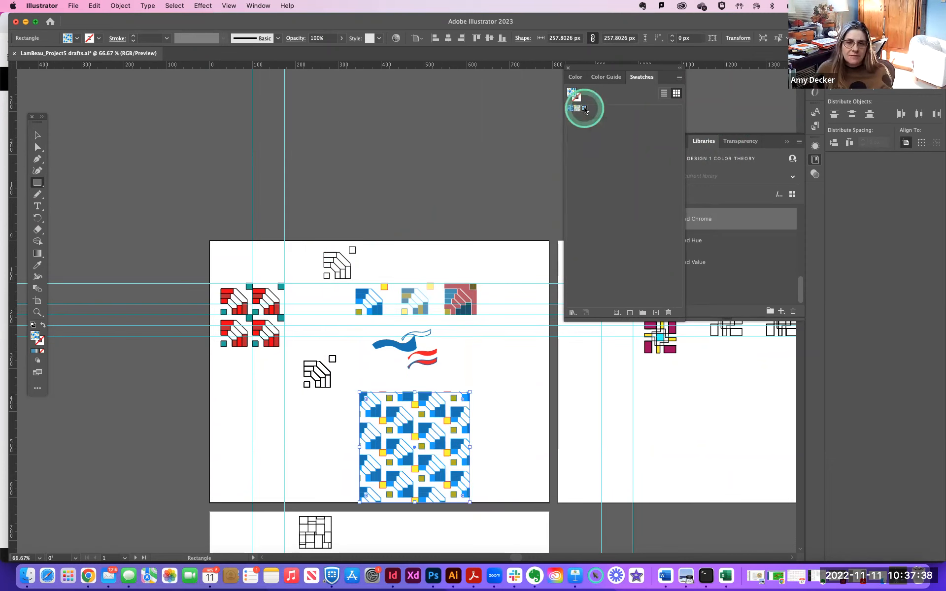
Step: Delete the blue and red wave artwork above the pattern-filled square
click(37, 135)
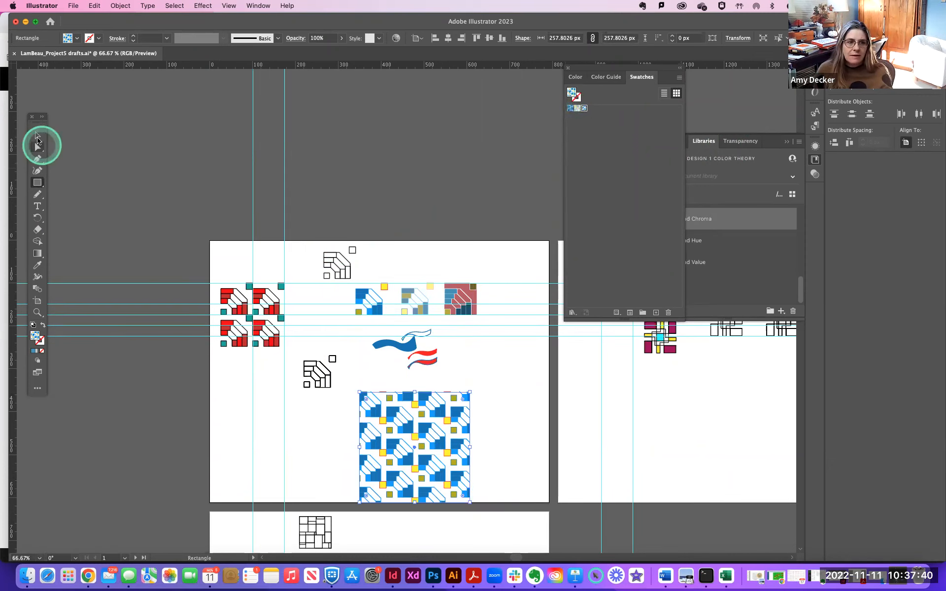
click(434, 357)
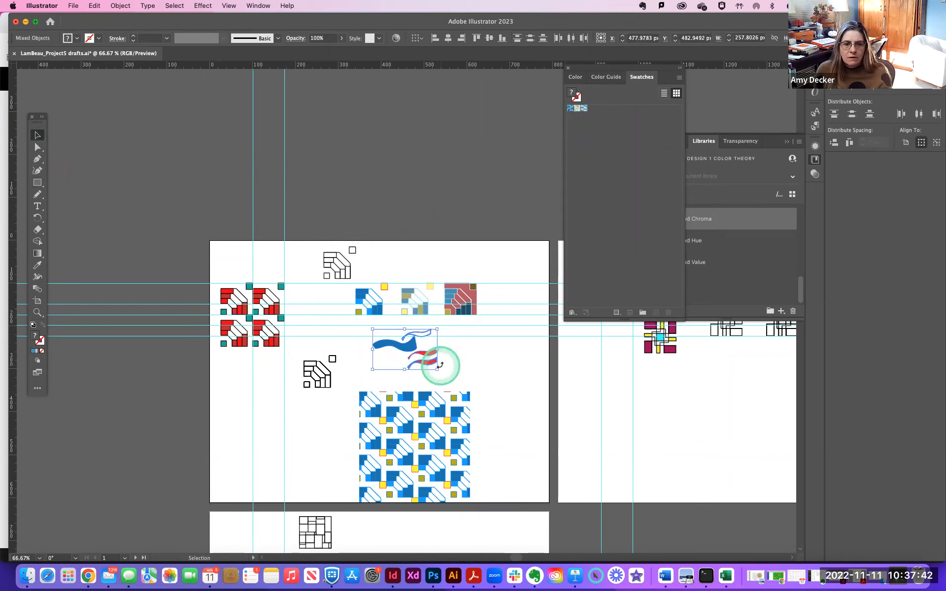
key(Delete)
Step: Move the lower black outline motif beneath the red motif copies and shift the pattern-filled square up and left beside it
click(376, 380)
click(299, 354)
drag(328, 382, 233, 374)
drag(390, 414, 315, 365)
click(348, 278)
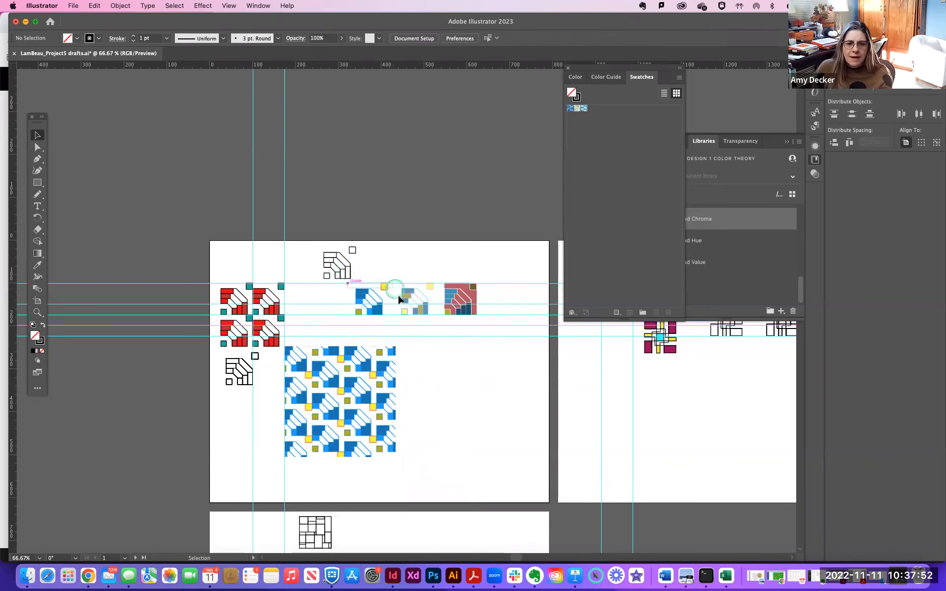
Step: Move the blue Triad HUE motif down and left so it sits just above the pattern-filled square
click(379, 312)
drag(378, 312, 359, 329)
click(440, 386)
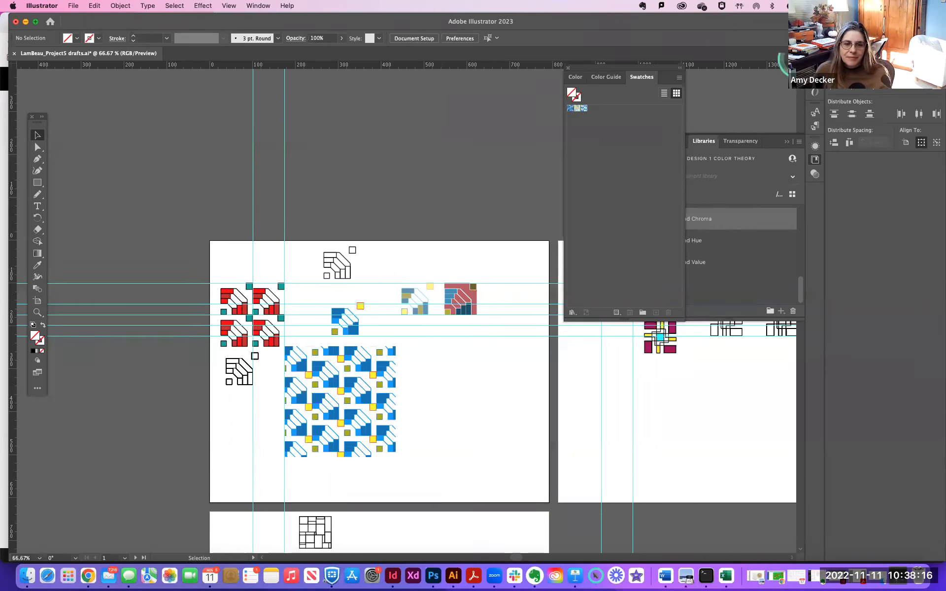
Step: Move the pale Triad Value and red-backed Triad Chroma motifs together down and right, roughly level with the blue motif
scroll(431, 256, down, 2)
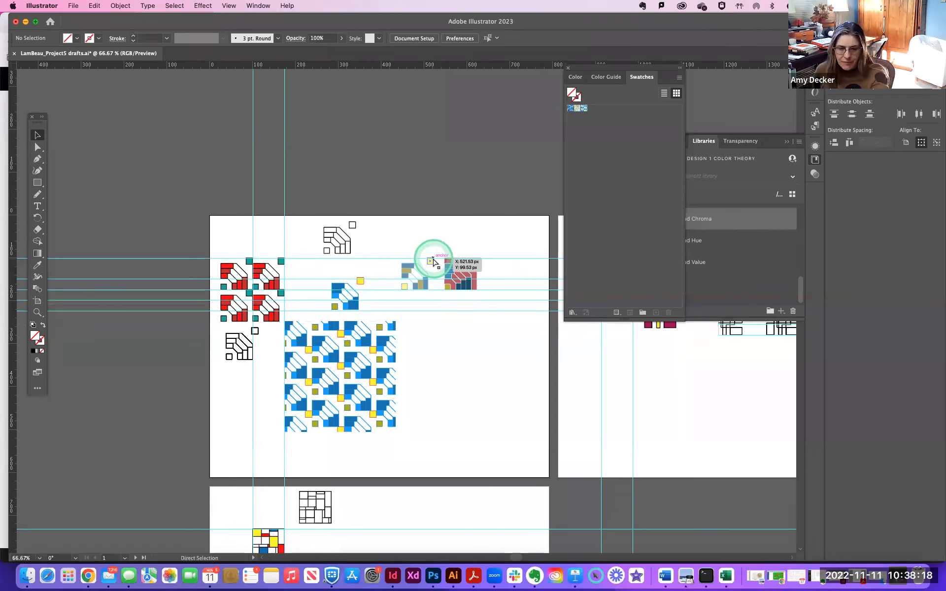
key(super+=)
key(super+=)
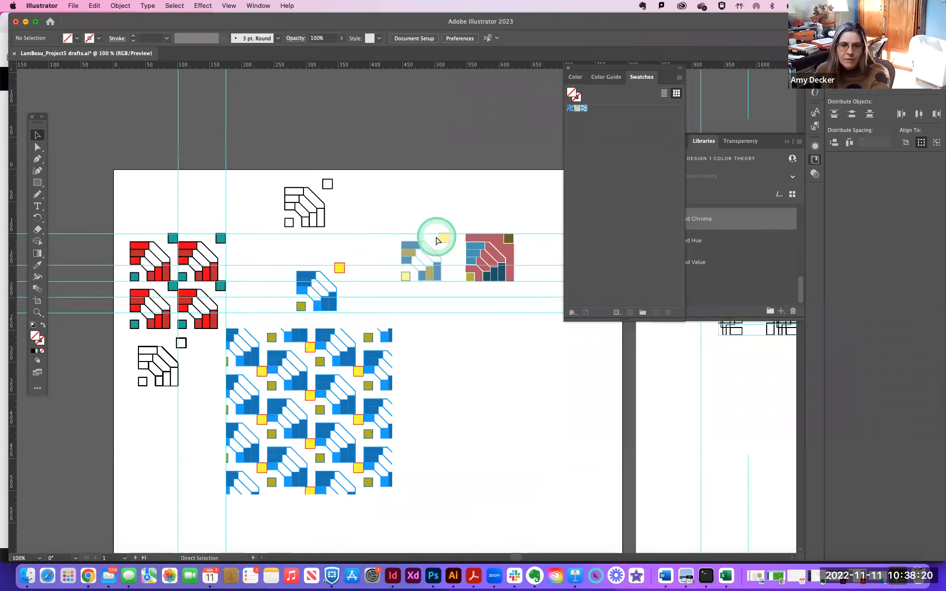
drag(401, 243, 374, 164)
drag(386, 199, 374, 163)
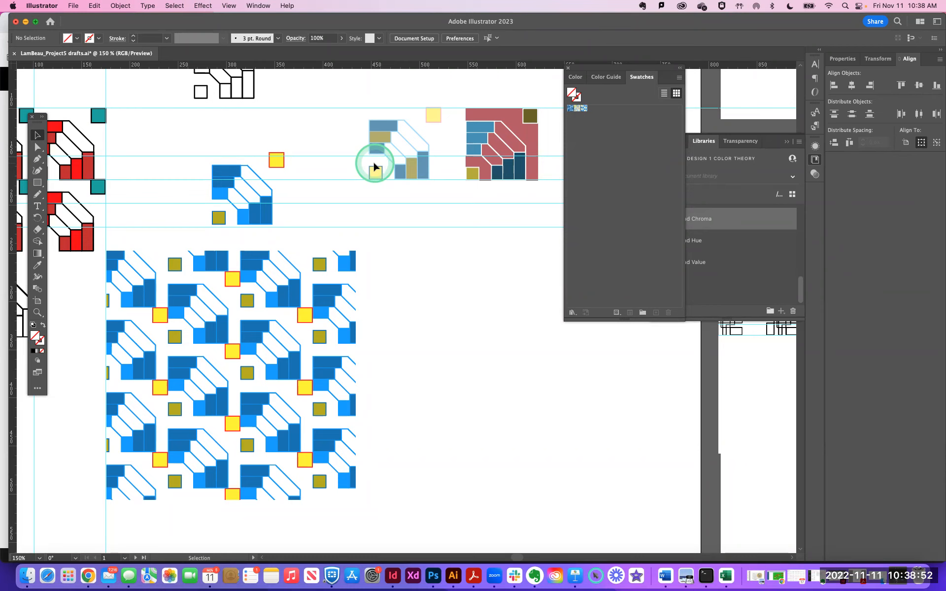
key(super+minus)
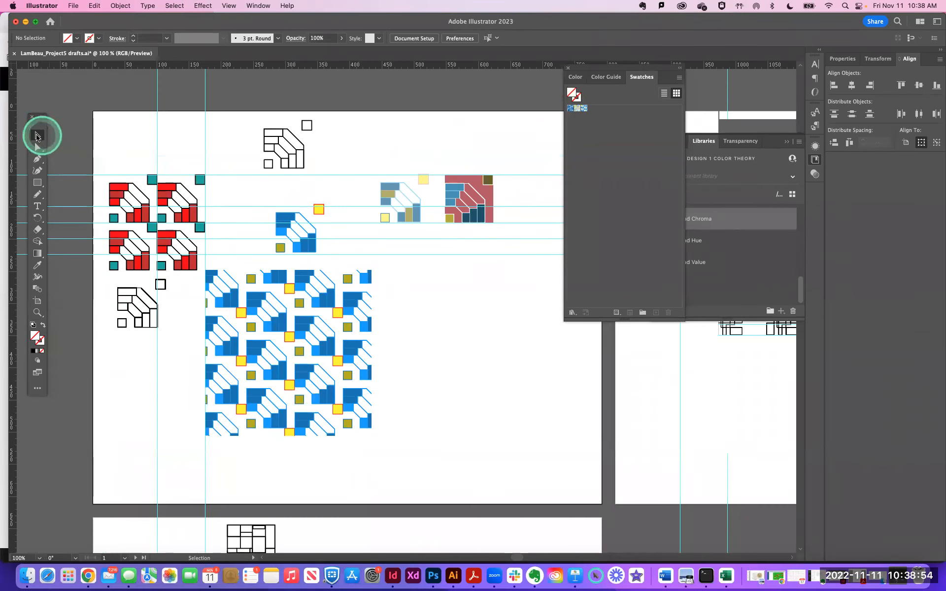
drag(369, 158, 524, 256)
drag(408, 211, 443, 245)
click(477, 307)
Step: Move the red-backed Triad Chroma motif farther right to widen the gap, and select the whole pale Triad Value motif
drag(475, 295, 370, 290)
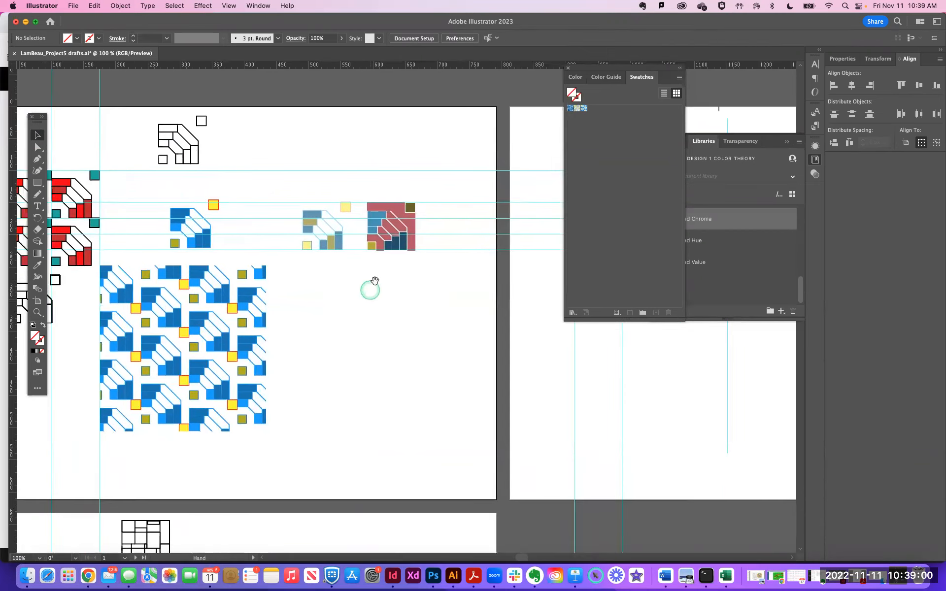
drag(397, 238, 458, 249)
drag(294, 191, 348, 253)
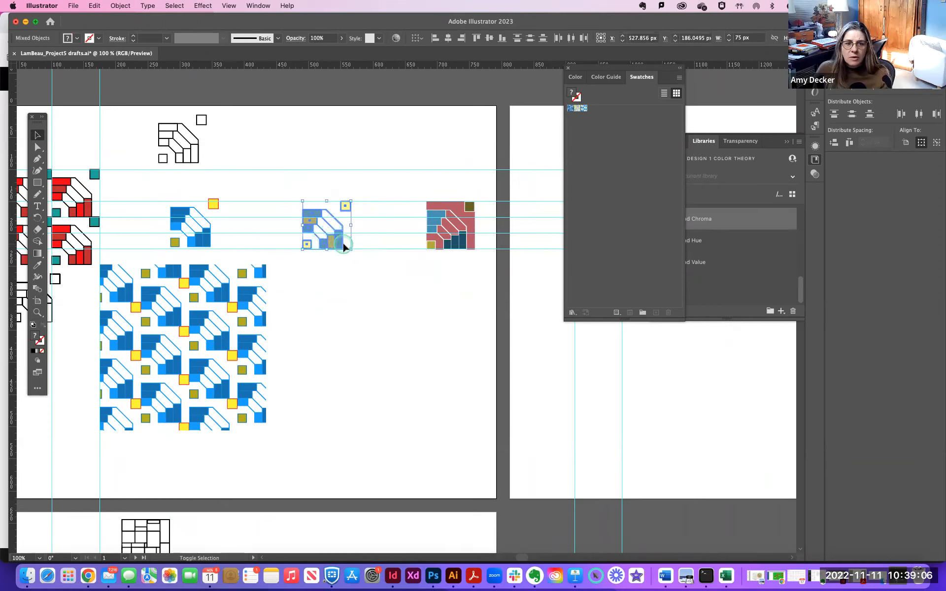
Step: Reselect the whole pale Triad Value motif and make a new pattern swatch from it
click(395, 275)
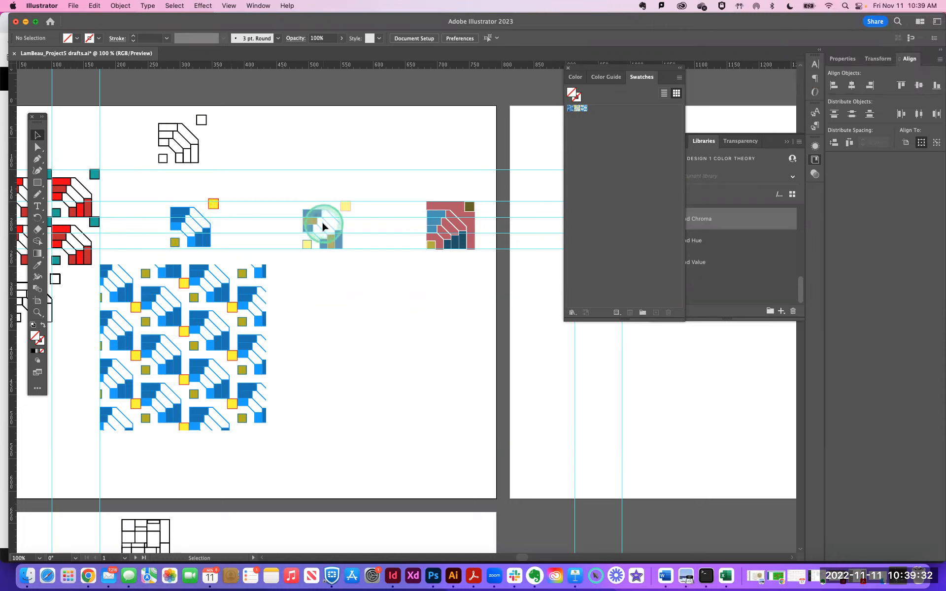
drag(359, 263, 366, 262)
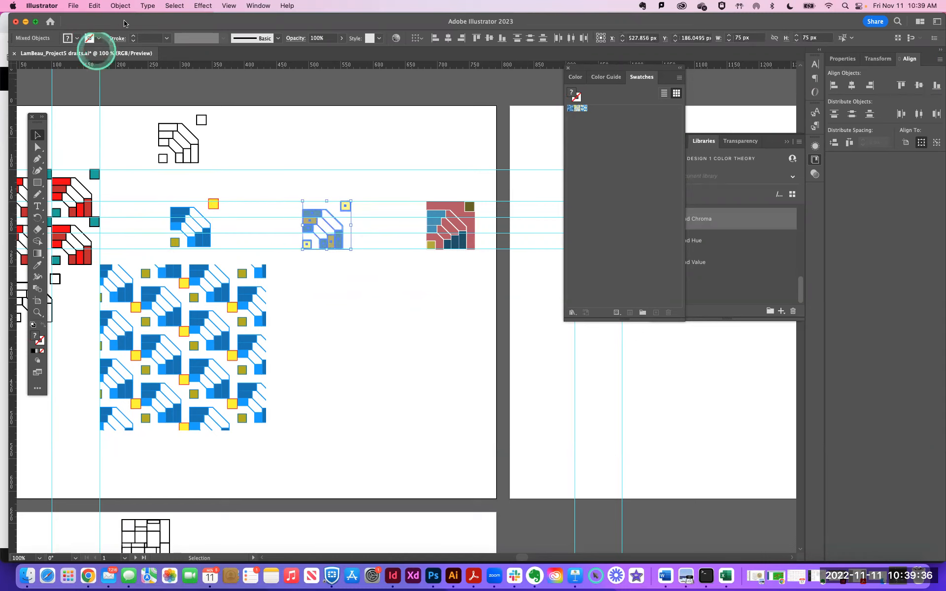
key(super+equal)
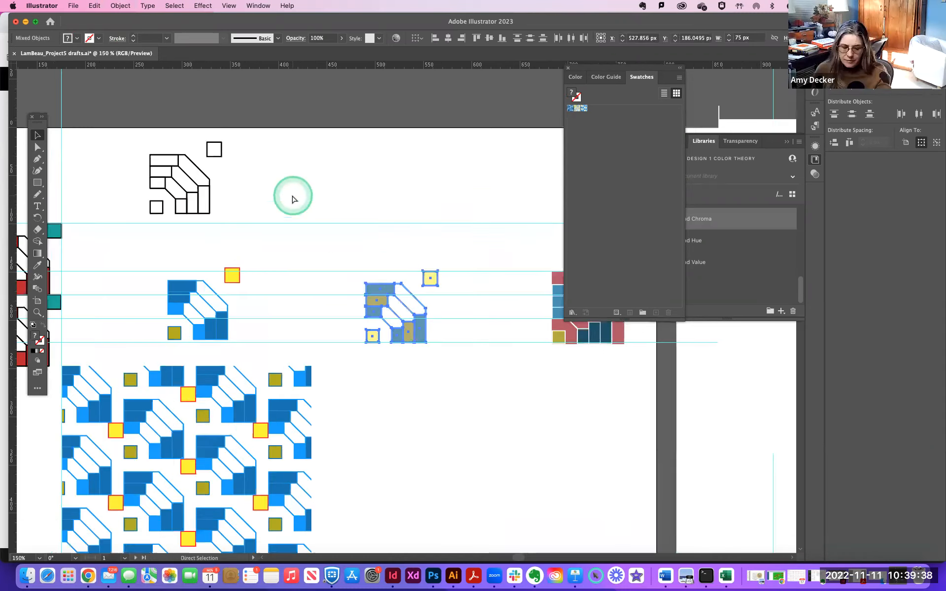
drag(386, 227, 349, 99)
drag(370, 139, 339, 84)
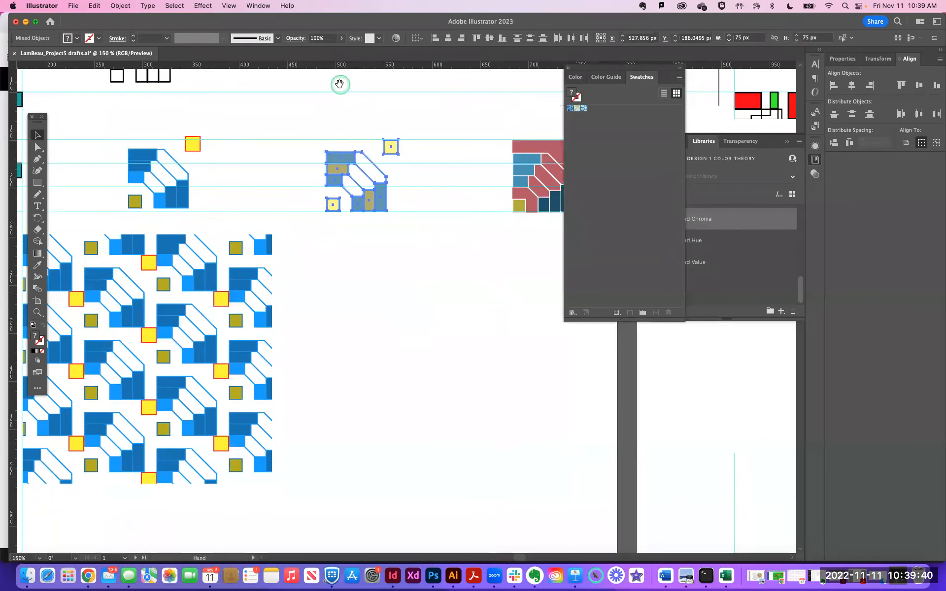
click(119, 6)
mouse_move(191, 287)
click(229, 287)
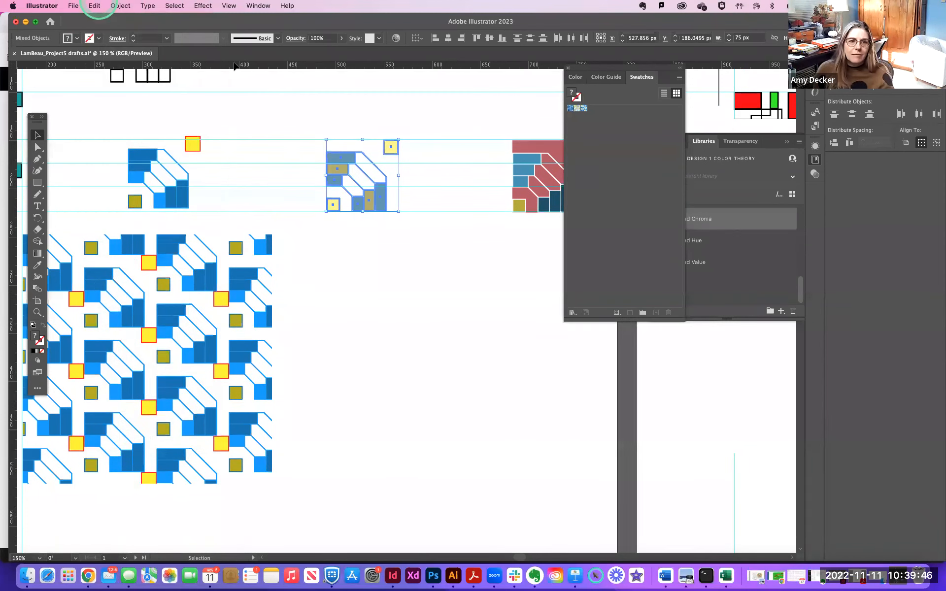
click(121, 6)
mouse_move(175, 289)
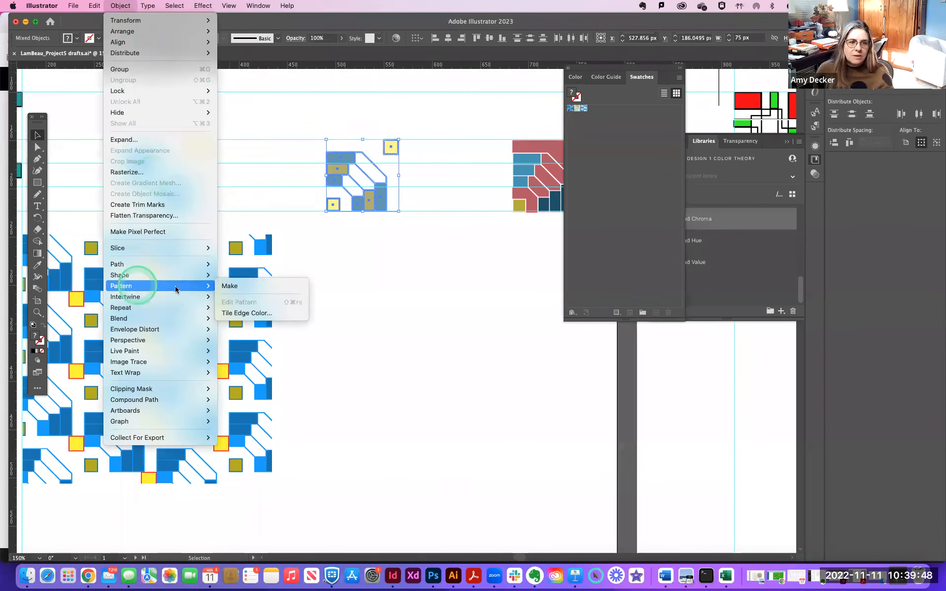
click(229, 286)
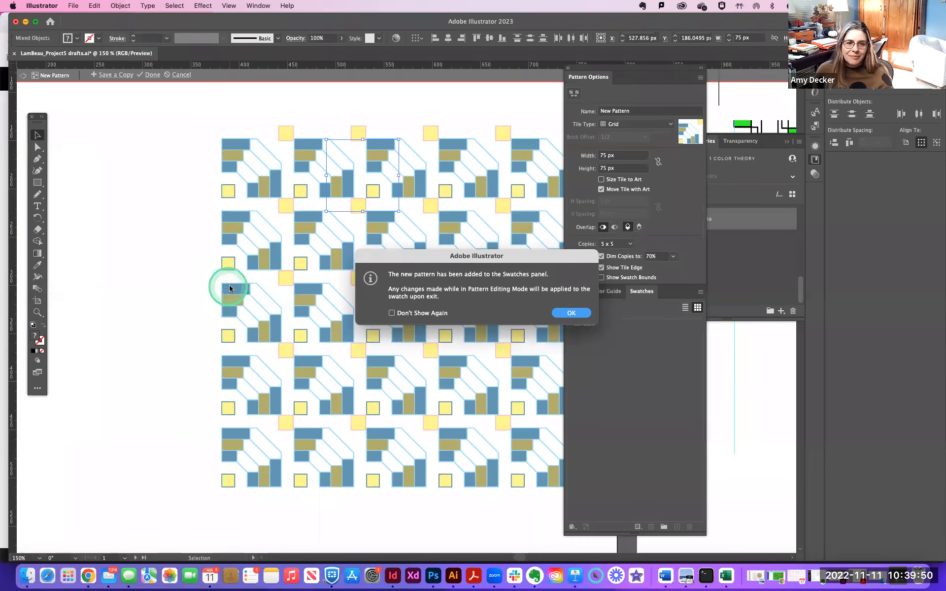
click(574, 312)
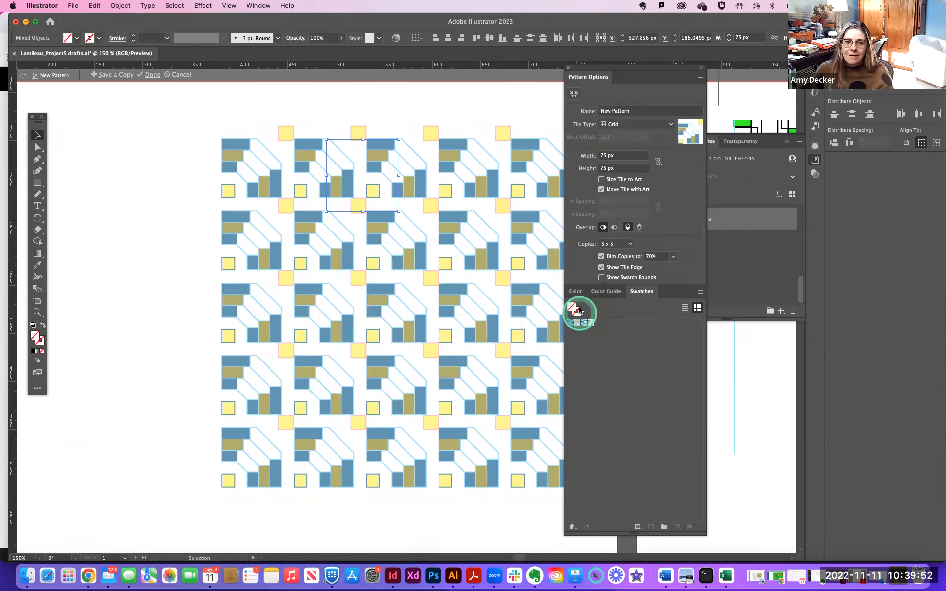
Step: Try the Brick by Row, Brick by Column, Hex by Column and Hex by Row tile types on the pale pattern
drag(462, 174, 383, 172)
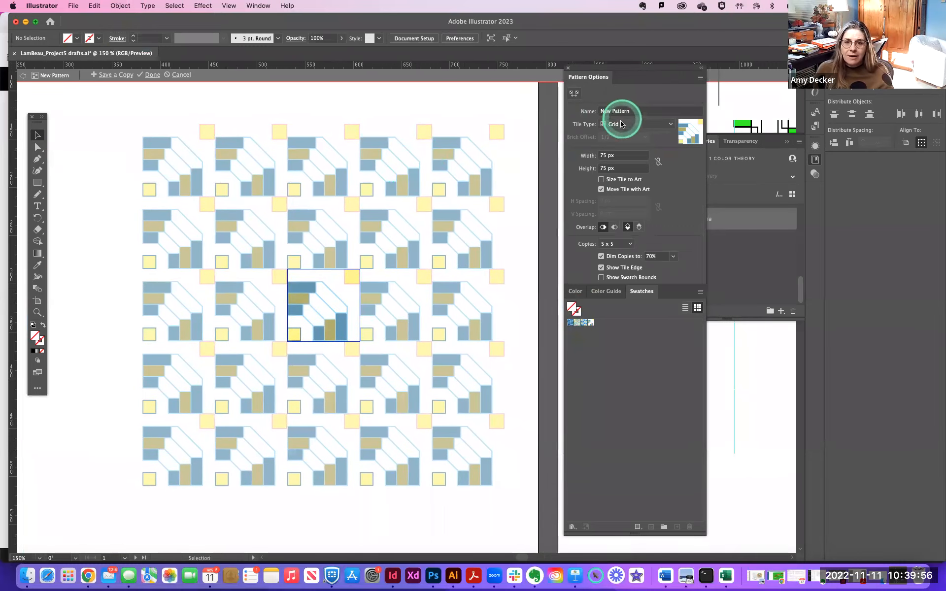
click(621, 124)
click(621, 146)
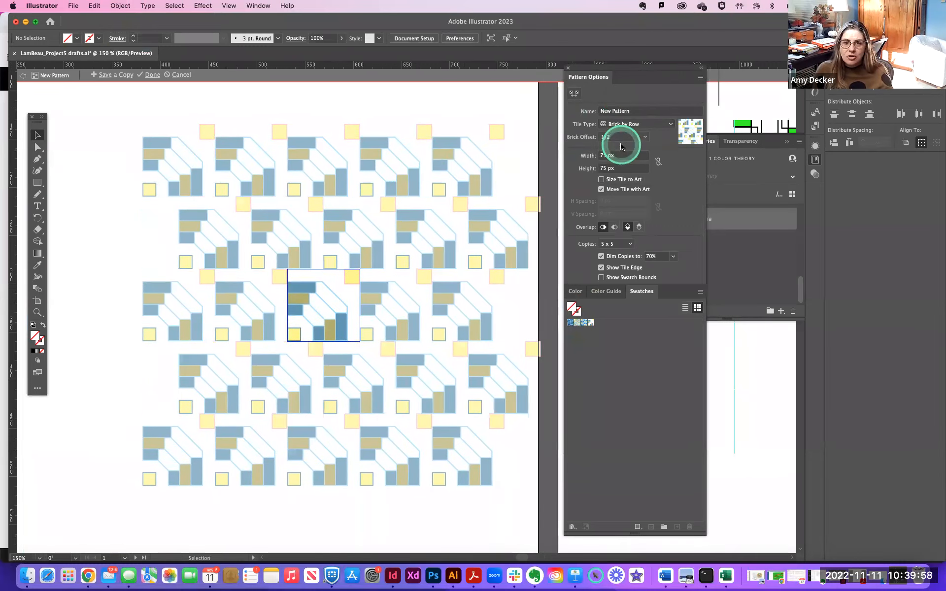
click(628, 125)
click(620, 157)
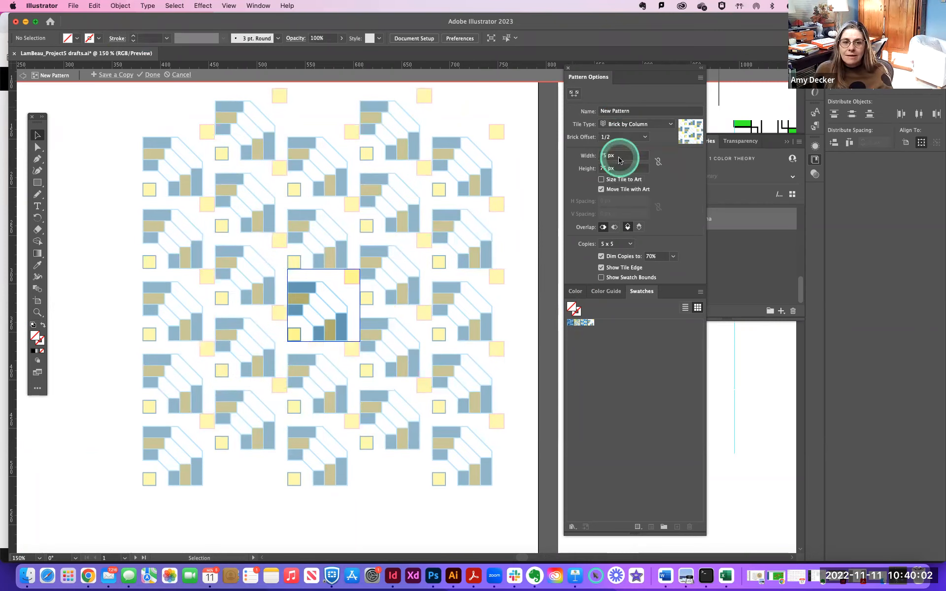
click(623, 125)
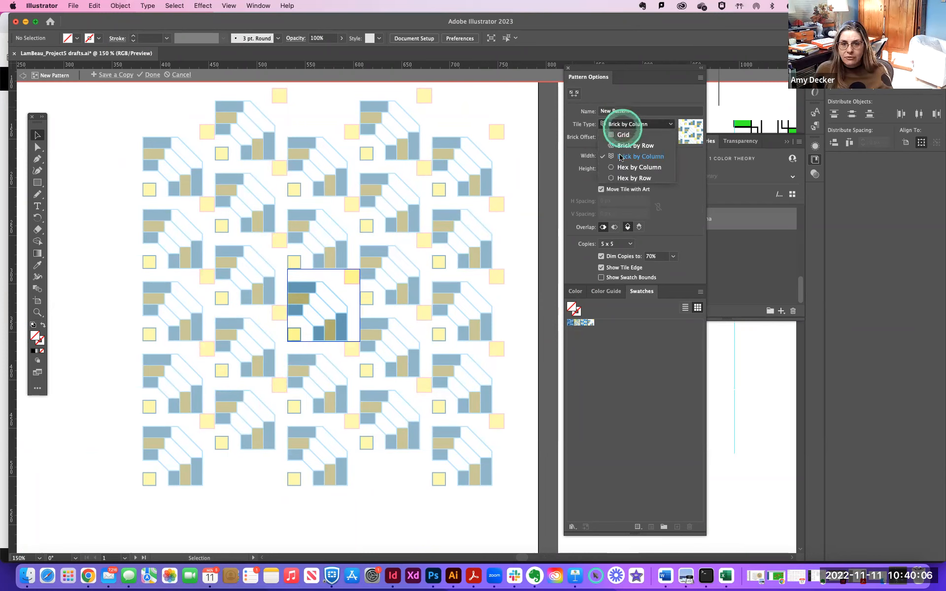
click(620, 167)
click(621, 125)
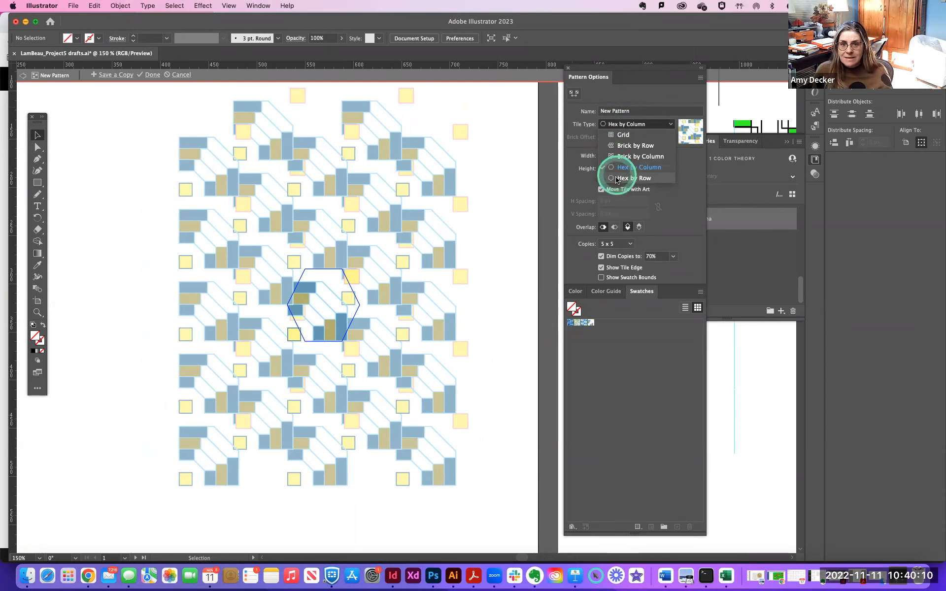
click(616, 178)
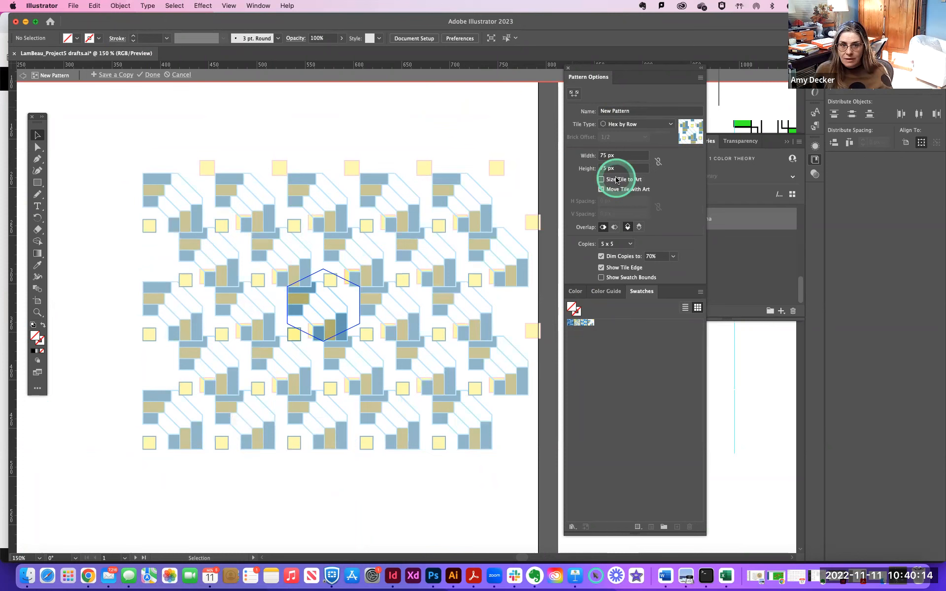
Step: Set the pale pattern's tile type to Brick by Column and exit pattern editing mode
click(617, 126)
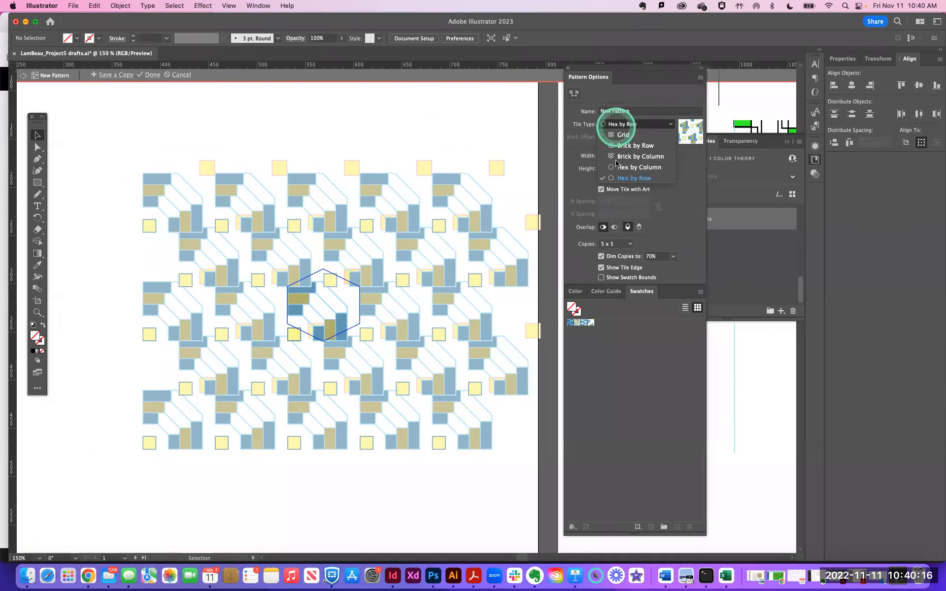
click(617, 157)
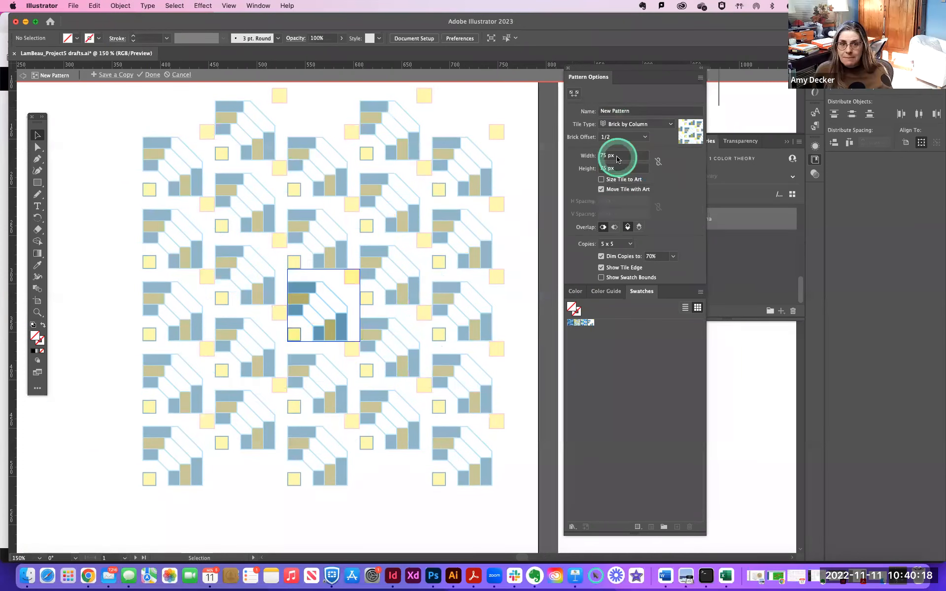
click(615, 128)
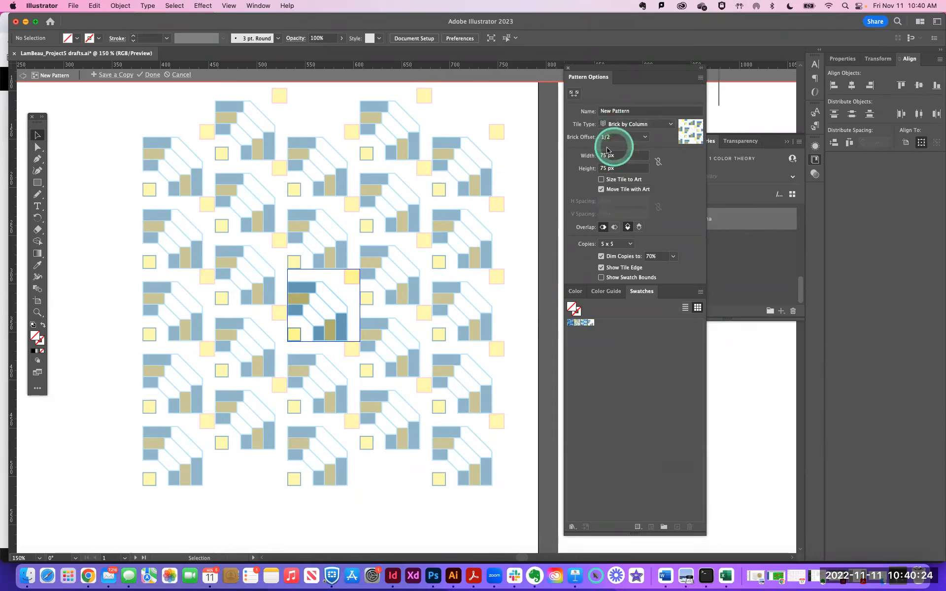
click(700, 77)
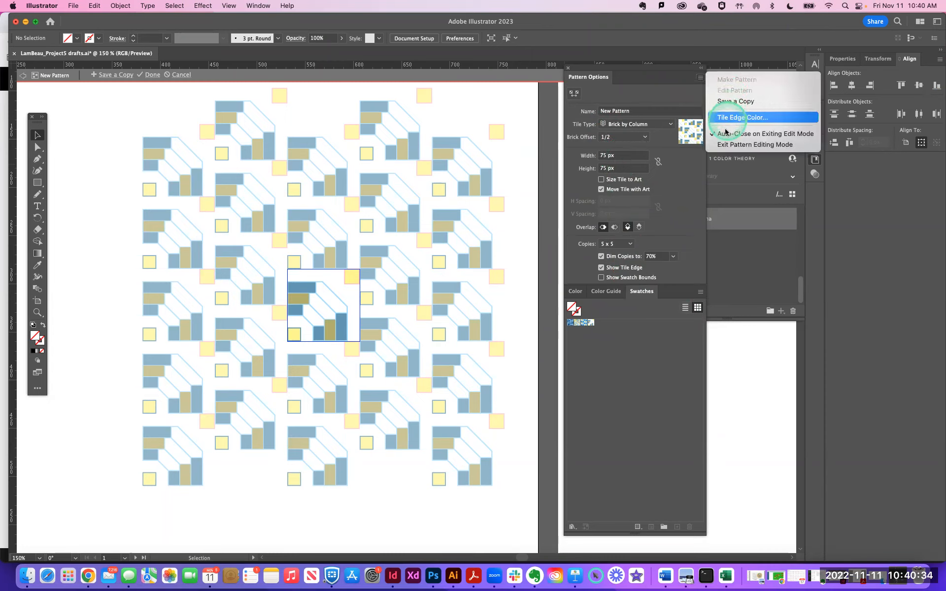
click(740, 145)
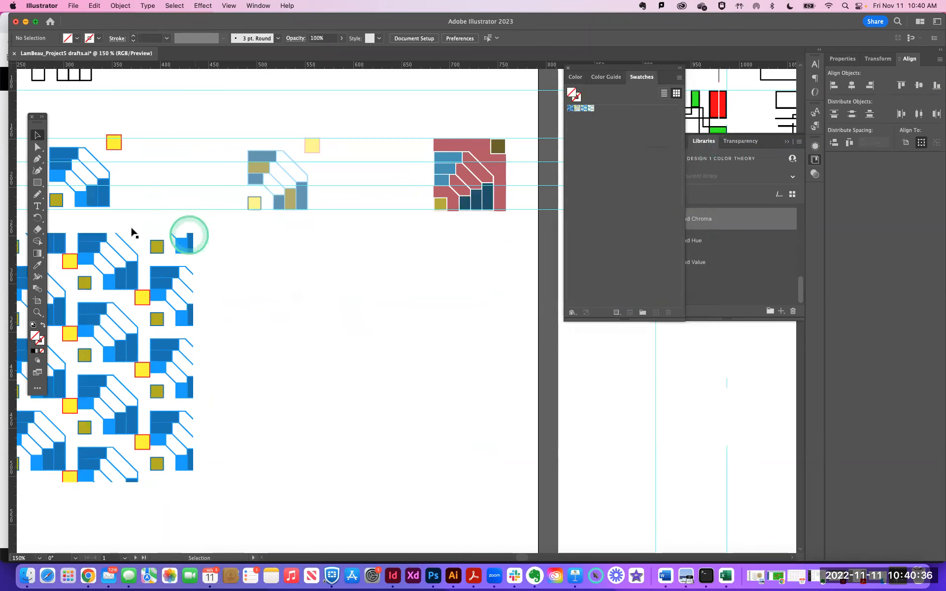
Step: Draw an unfilled rectangle about 237 by 259 px beneath the pale Triad Value motif, beside the blue pattern square
click(37, 183)
drag(221, 226, 450, 477)
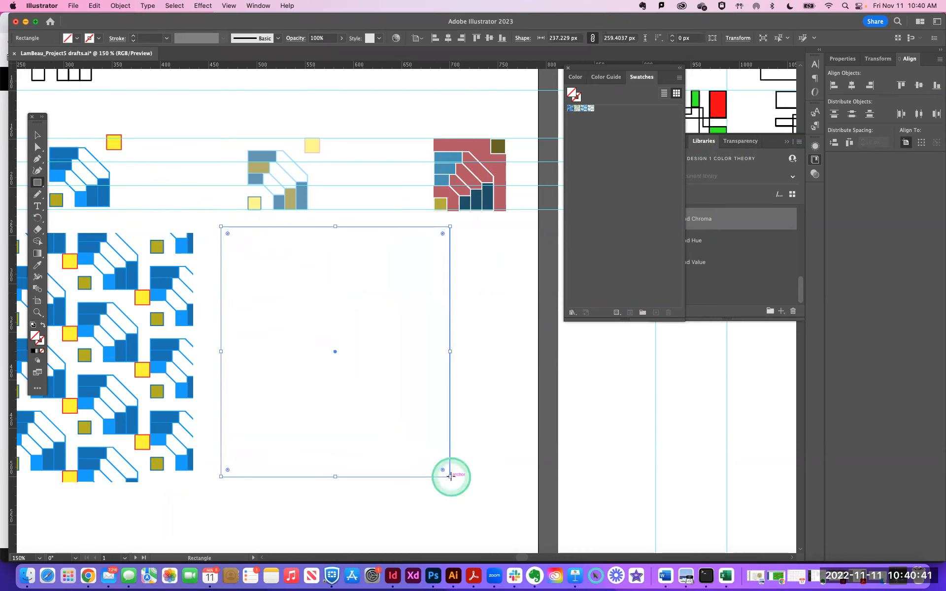
click(591, 109)
click(38, 135)
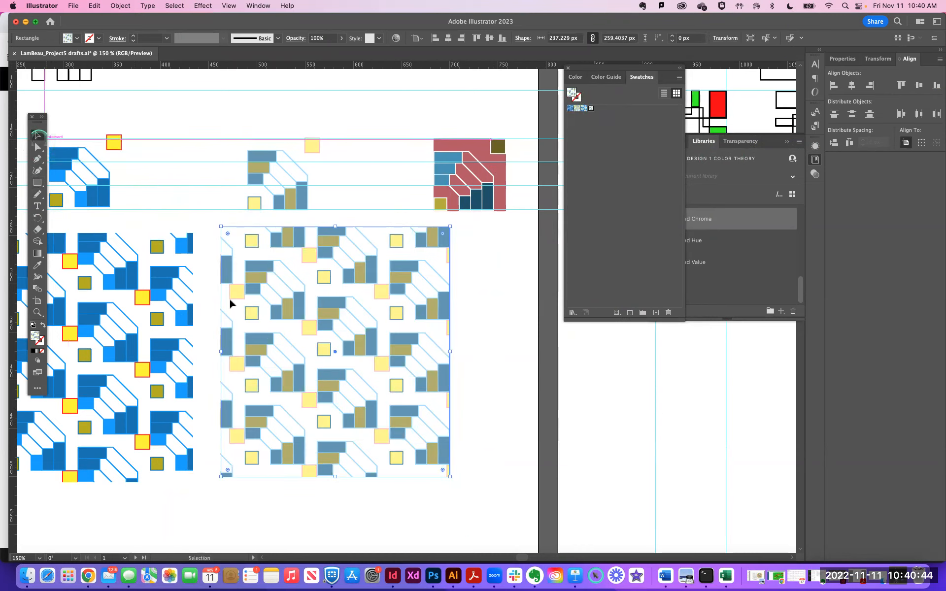
drag(450, 476, 499, 506)
key(super+z)
key(super+z)
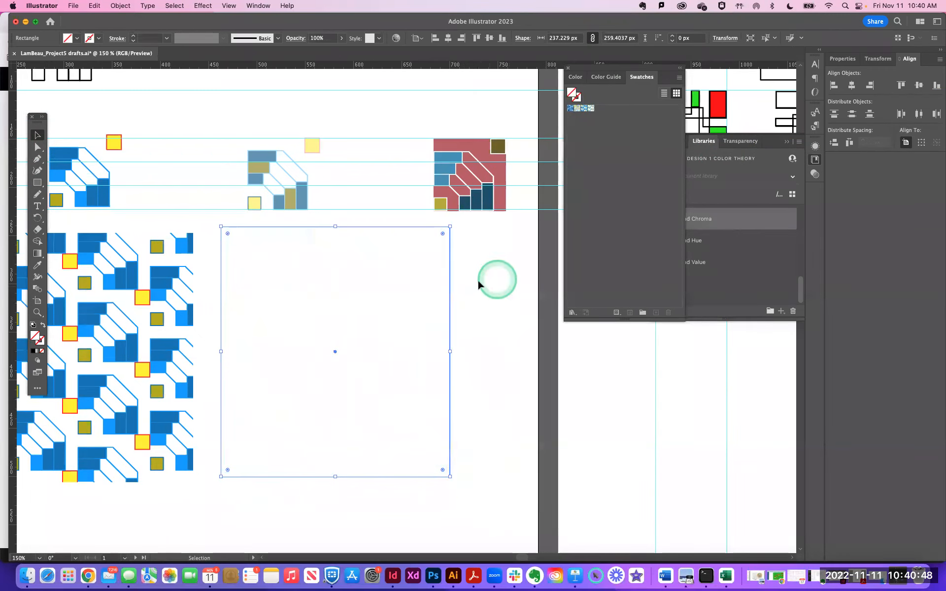
Step: Enlarge the empty rectangle to about 316 by 289 px, fill it with the new pale pattern swatch, and deselect it
drag(450, 477, 526, 505)
click(591, 108)
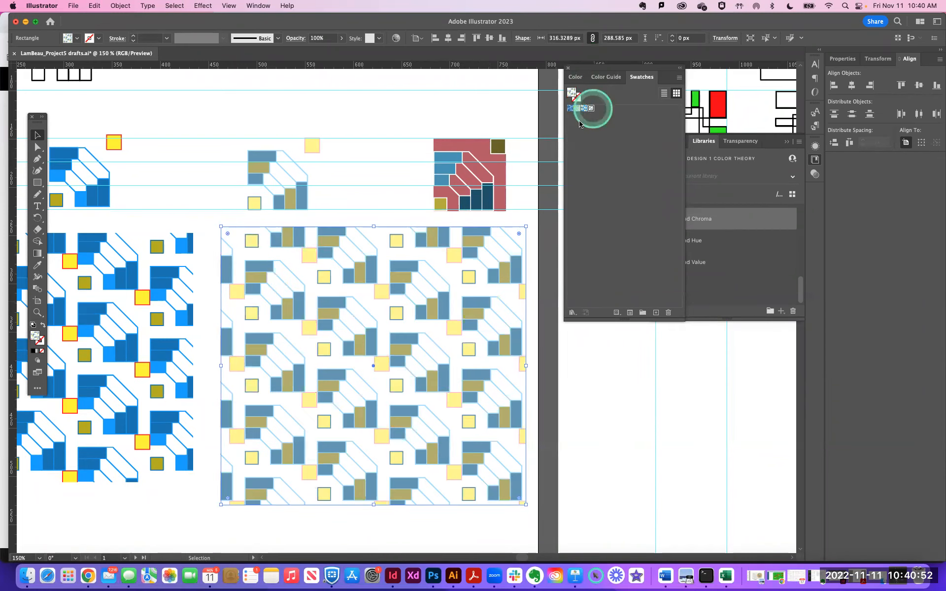
click(38, 135)
click(184, 120)
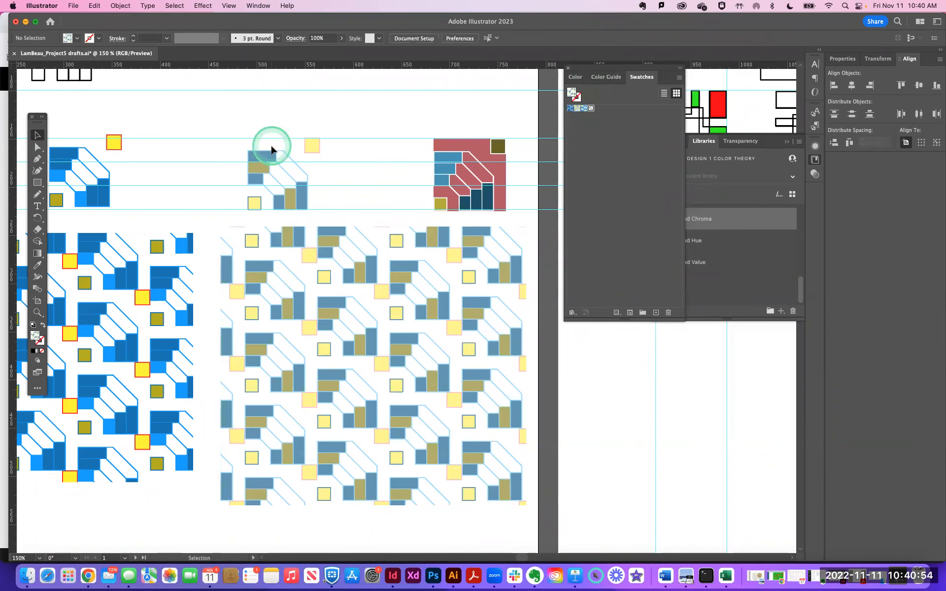
Step: Move the Swatches panel below the Libraries panel so it no longer covers the second artboard
key(super+minus)
key(super+minus)
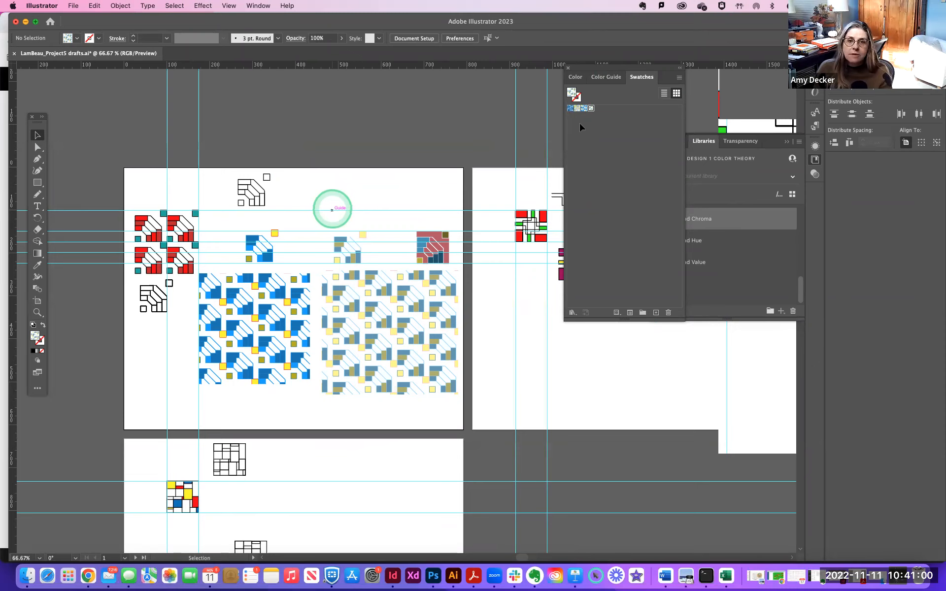
drag(601, 77, 584, 393)
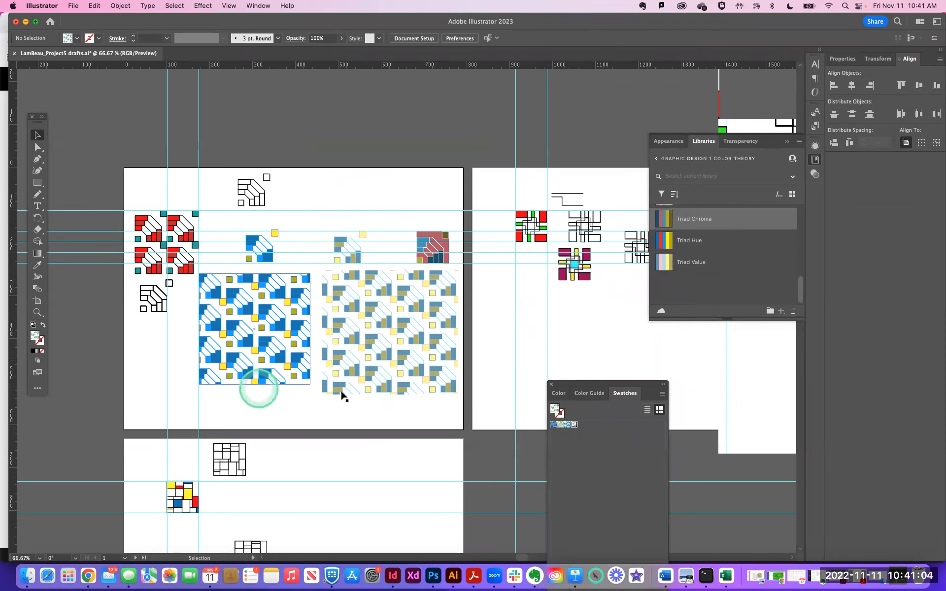
drag(263, 228, 262, 224)
scroll(262, 224, down, 8)
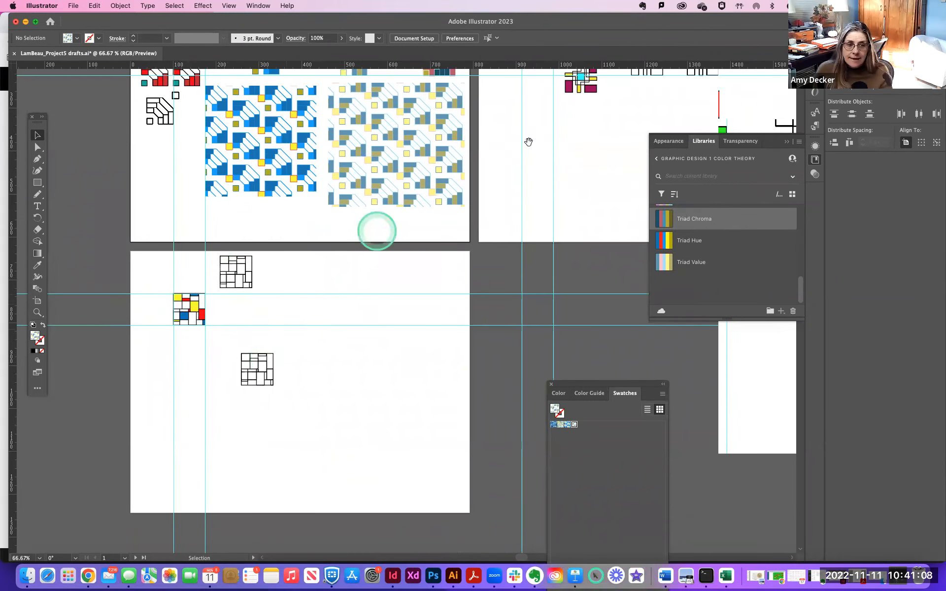
scroll(206, 258, up, 7)
scroll(385, 184, right, 6)
scroll(384, 183, up, 1)
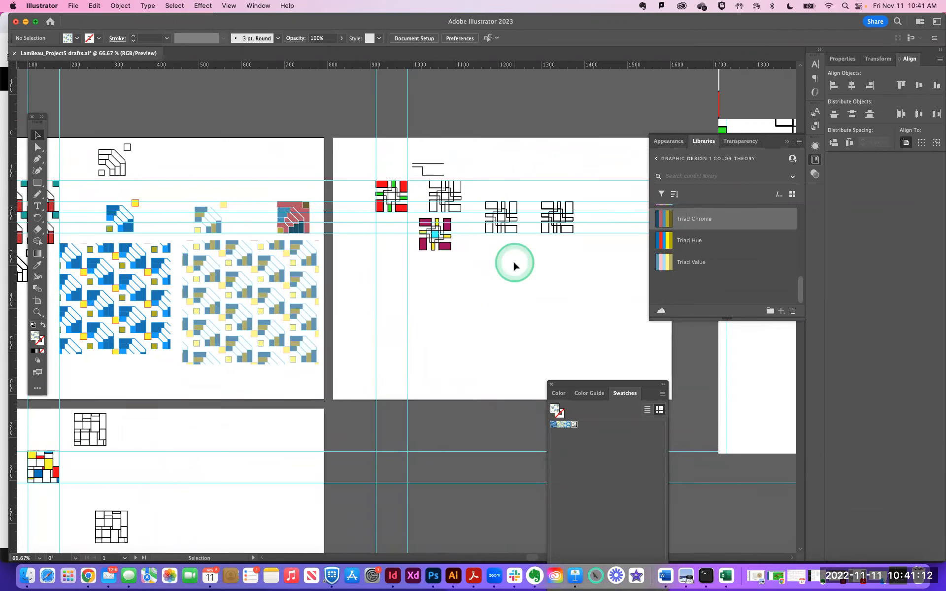
drag(433, 272, 545, 223)
Step: Move the red motif copies and their lower outline motif off the first artboard's left side, and the top outline motif into its upper-left corner
click(30, 124)
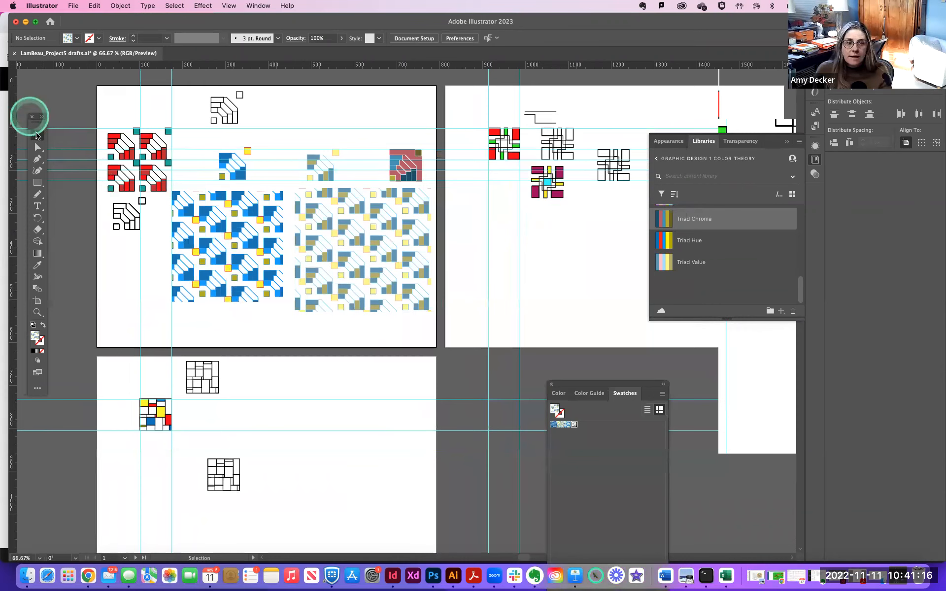
click(97, 125)
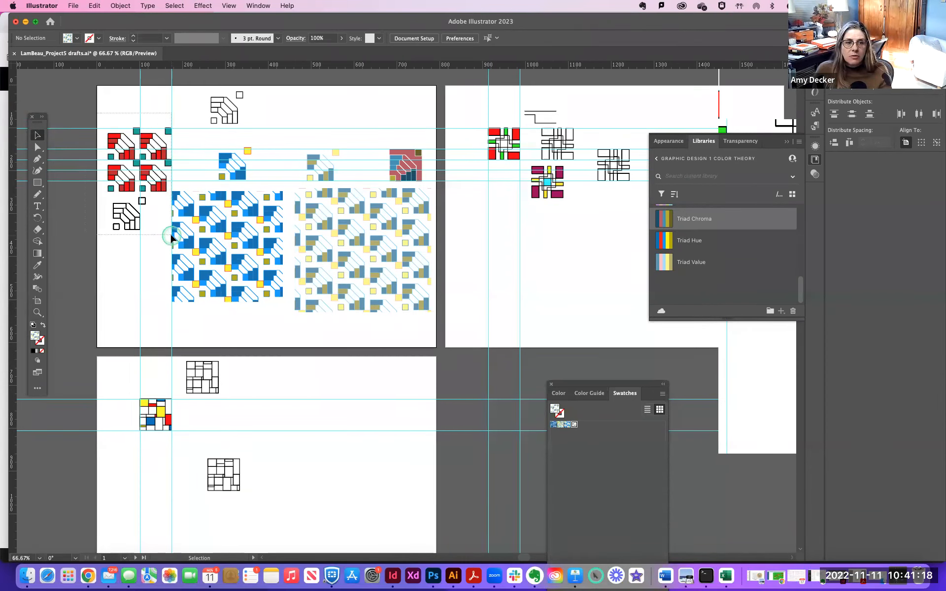
click(162, 180)
drag(161, 184, 88, 186)
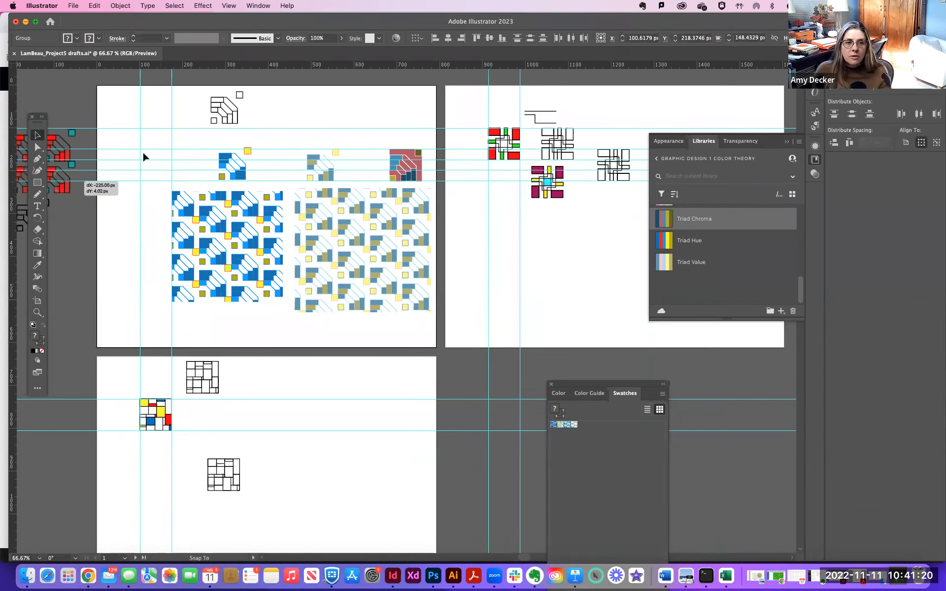
drag(191, 81, 433, 217)
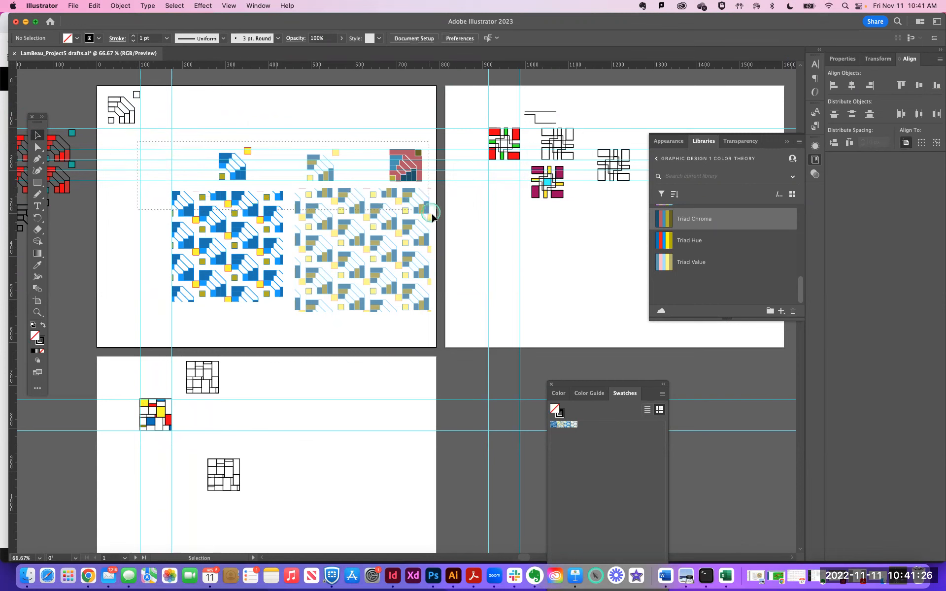
Step: Shift the three colored motifs and both pattern-filled shapes left together, then move the Triad Chroma motif back right
drag(437, 341, 437, 341)
drag(415, 298, 345, 300)
click(416, 306)
drag(304, 125, 407, 174)
click(411, 215)
Step: Examine the motifs on the second and third artboards and the Square_Hue color themes in the library
scroll(311, 138, right, 5)
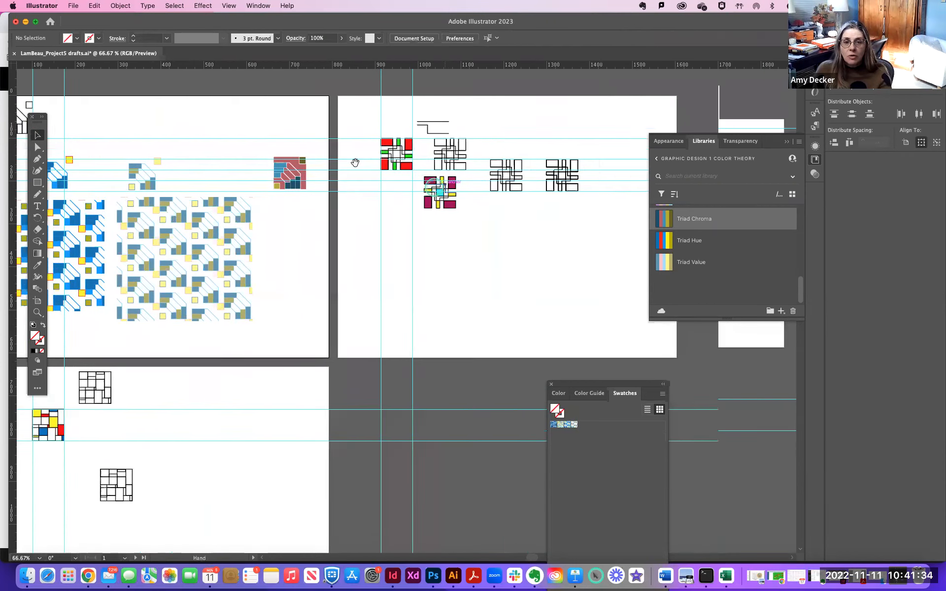
drag(306, 127, 362, 171)
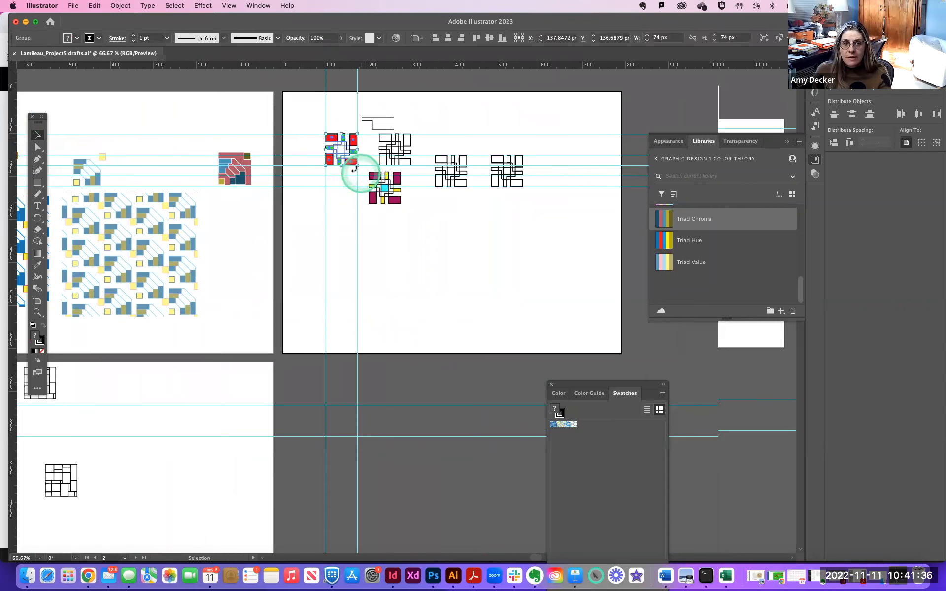
drag(673, 217, 671, 266)
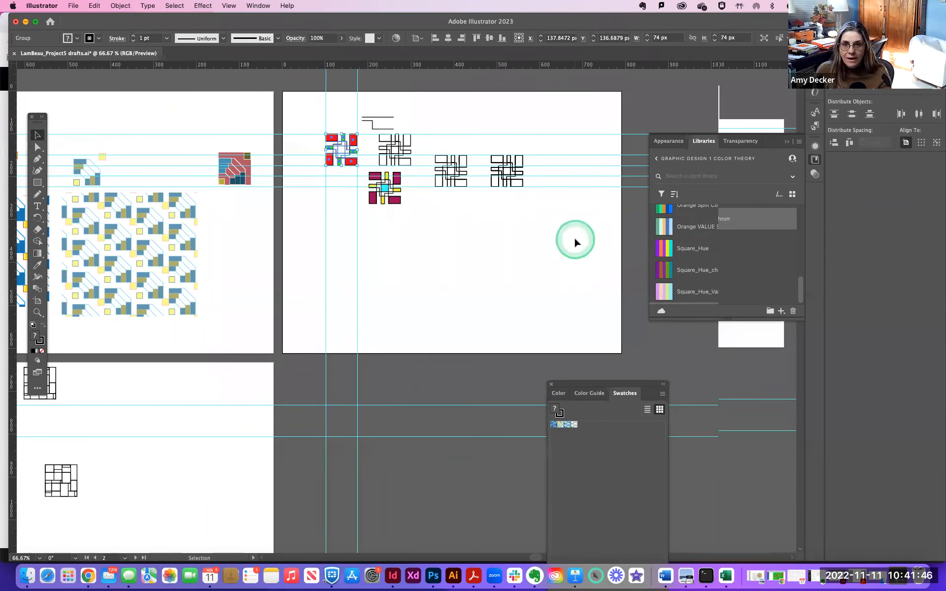
key(space)
drag(235, 232, 260, 195)
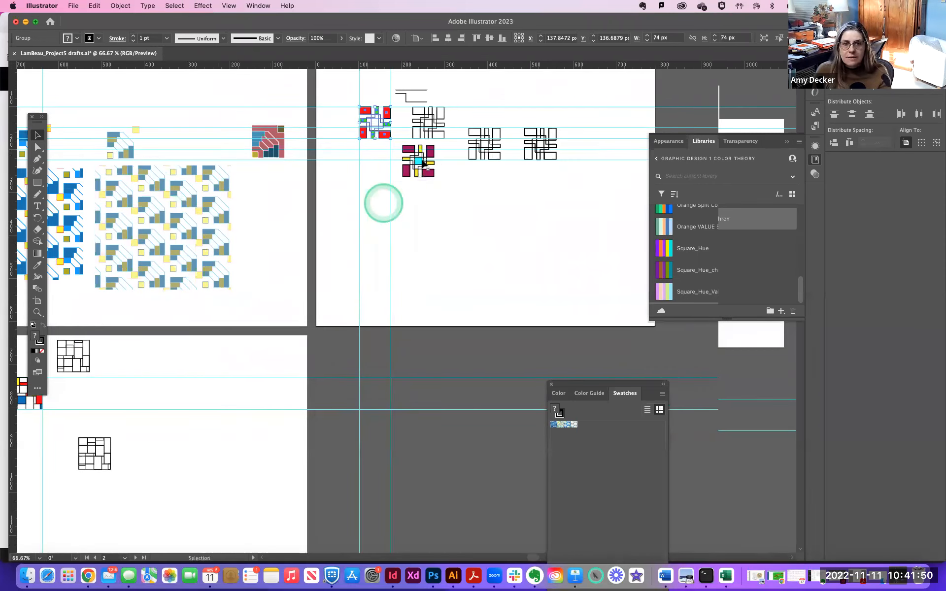
drag(122, 229, 310, 137)
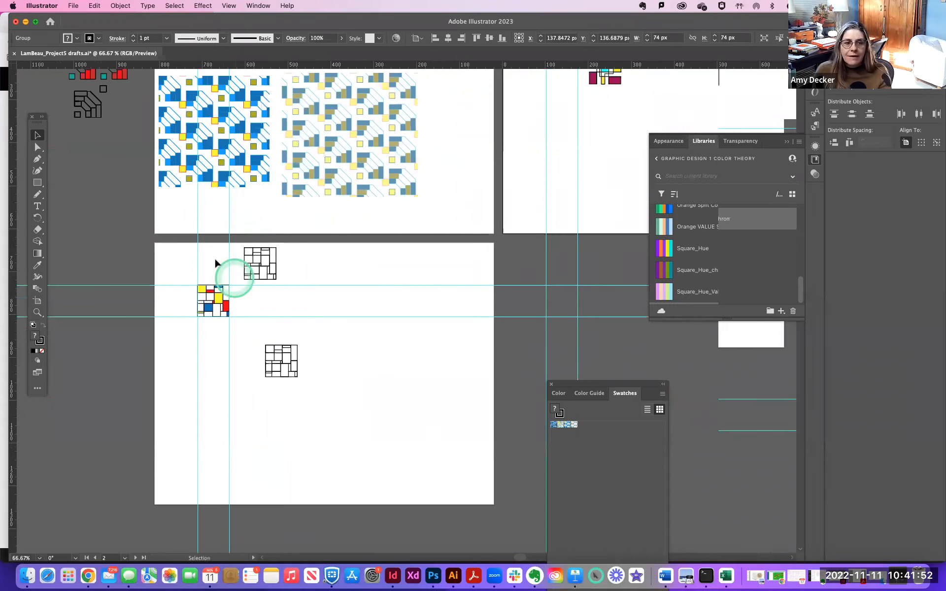
drag(313, 296, 311, 406)
key(space)
drag(362, 319, 320, 447)
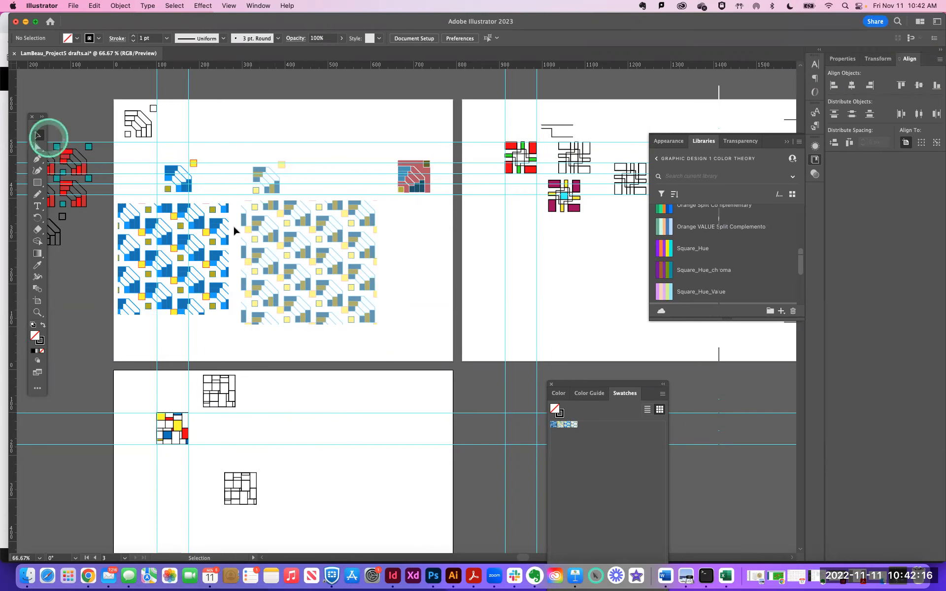
Step: Shrink the pale Value pattern rectangle to about 216 by 197 px and deselect it
click(353, 282)
drag(378, 326, 334, 286)
click(391, 284)
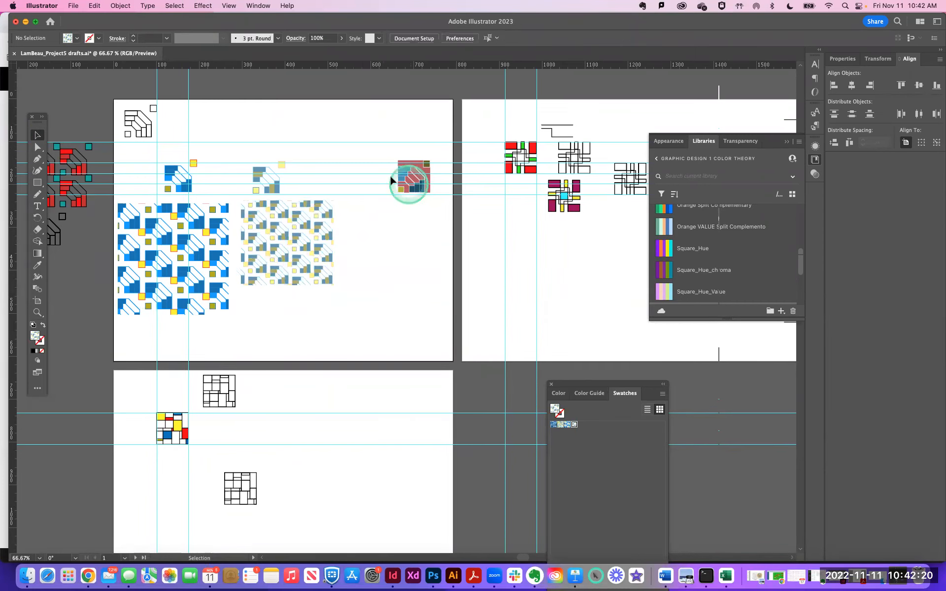
Step: Make a new pattern from the red Triad Chroma motif and move the pattern options up so all settings are visible
click(438, 200)
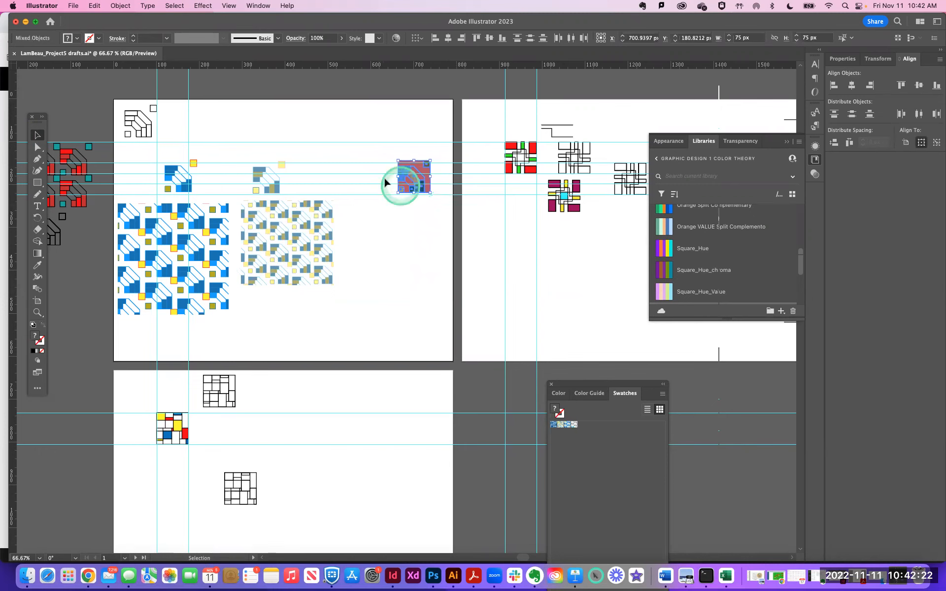
click(94, 6)
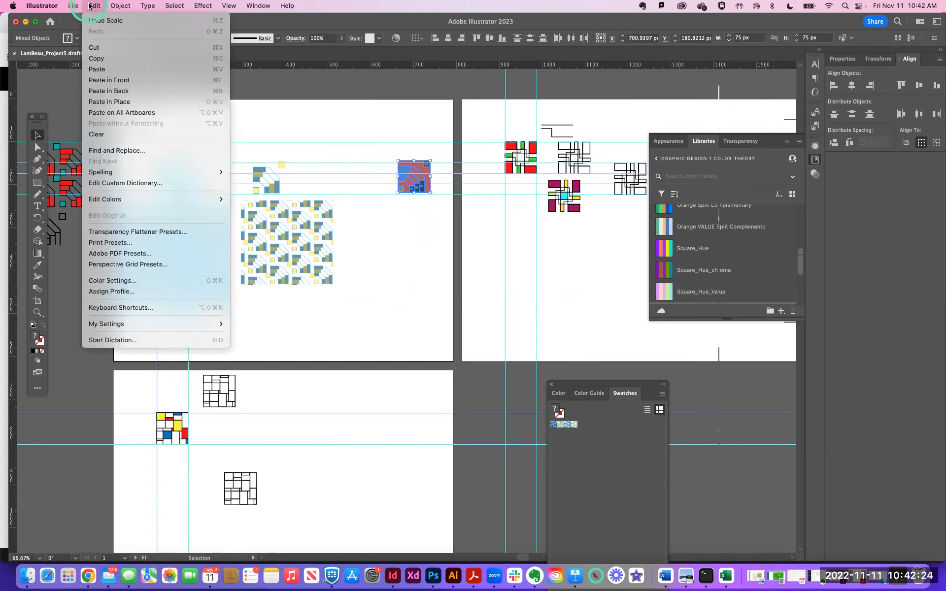
mouse_move(64, 5)
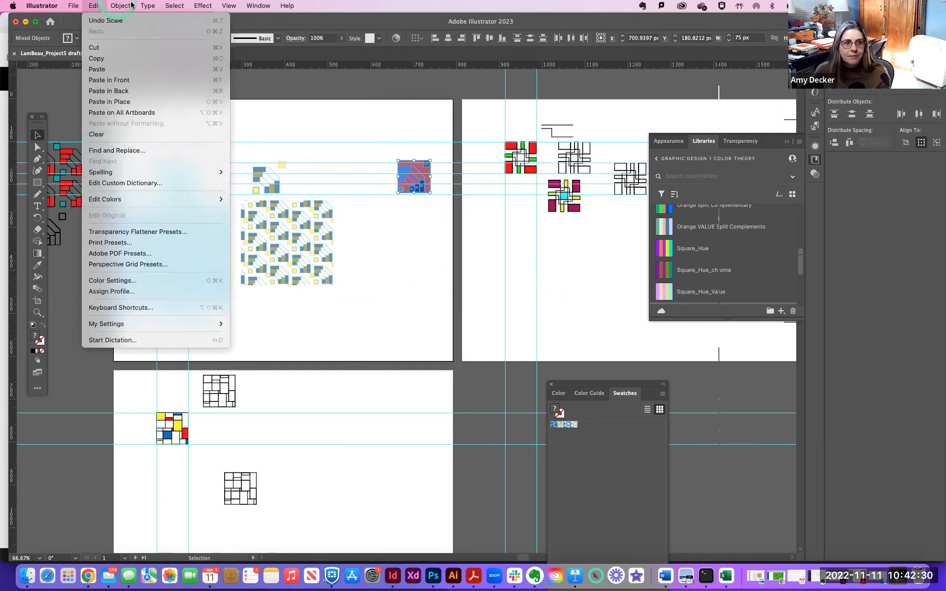
mouse_move(129, 5)
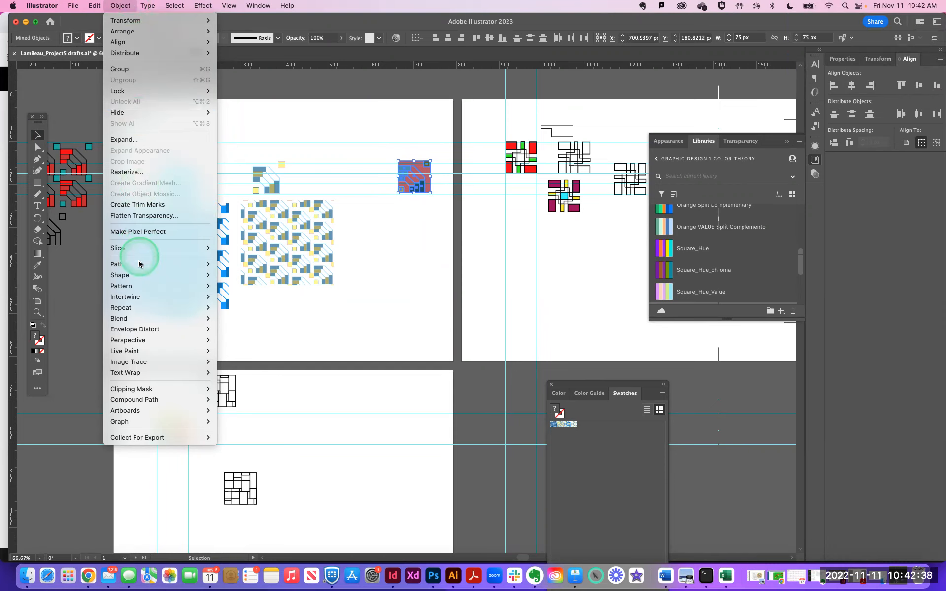
mouse_move(145, 288)
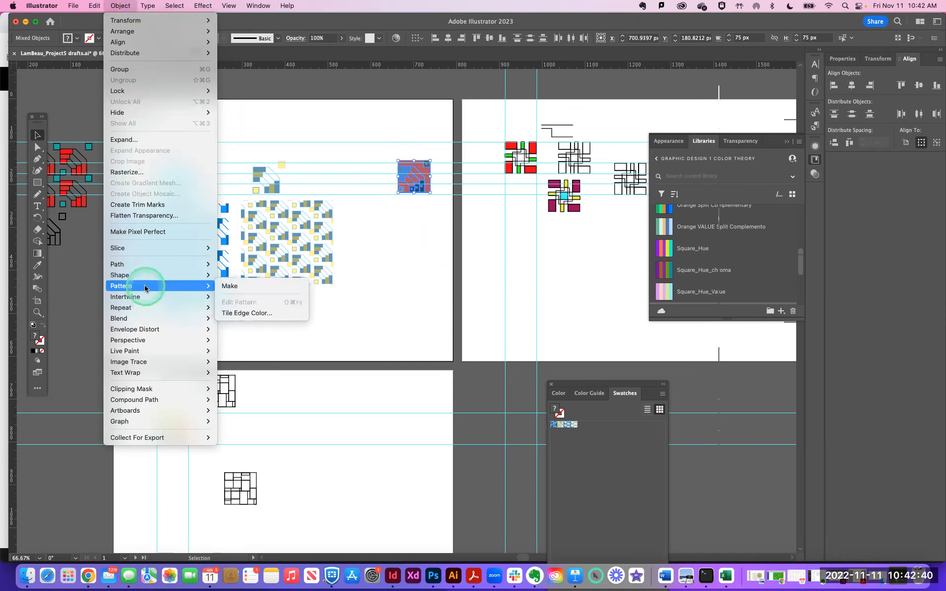
click(226, 288)
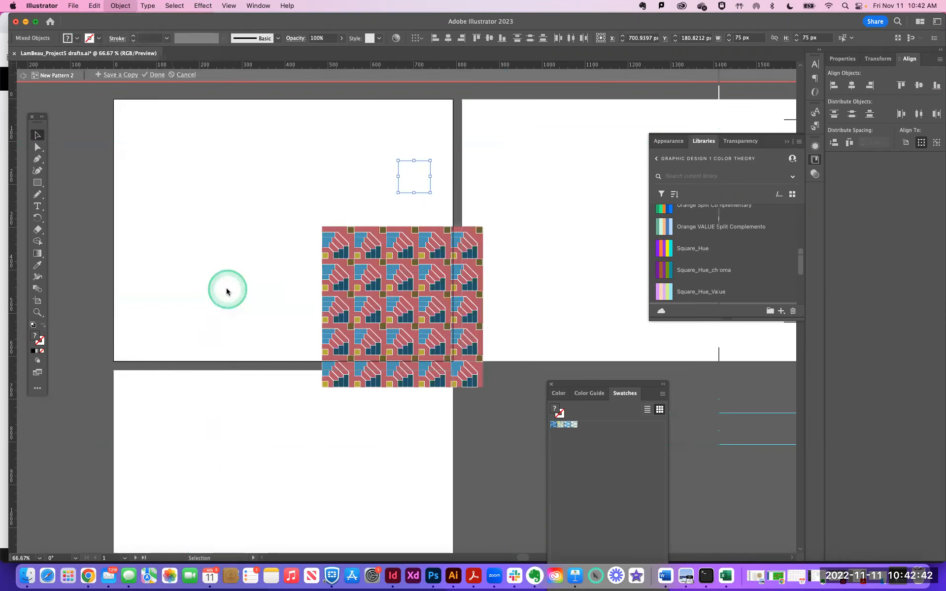
click(573, 313)
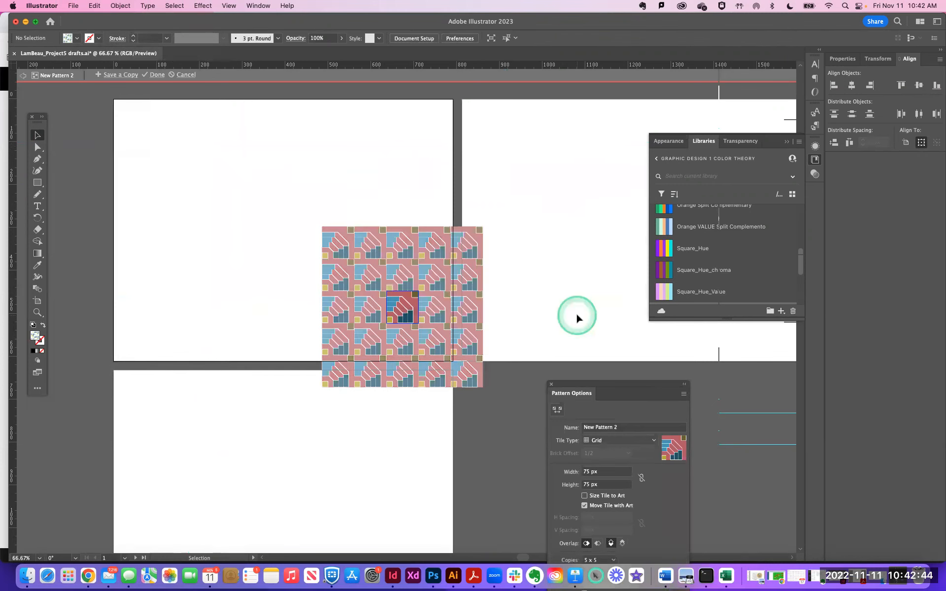
click(423, 319)
drag(619, 391, 554, 113)
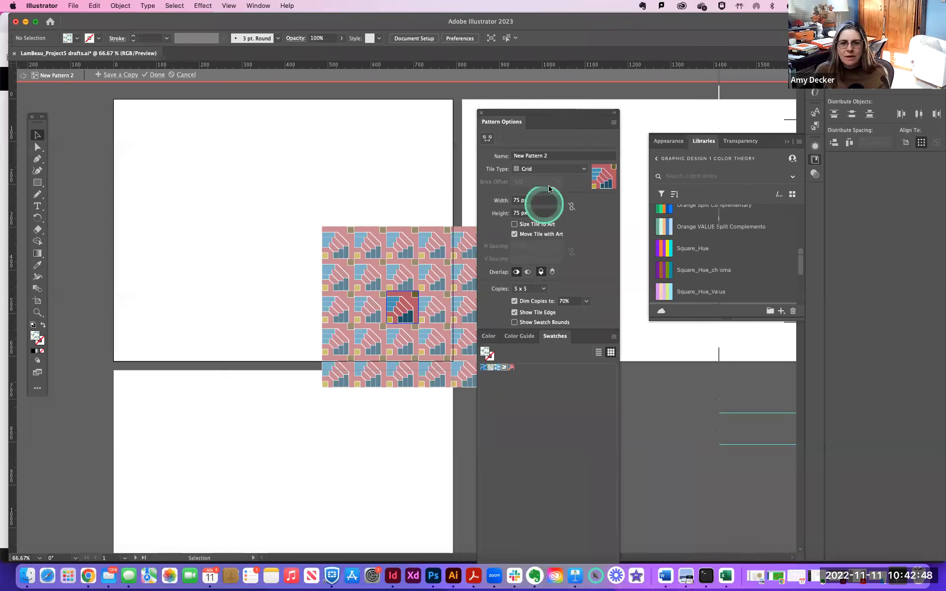
Step: Set the Chroma pattern's tile type to Brick by Column, leaving Size Tile to Art off
click(536, 169)
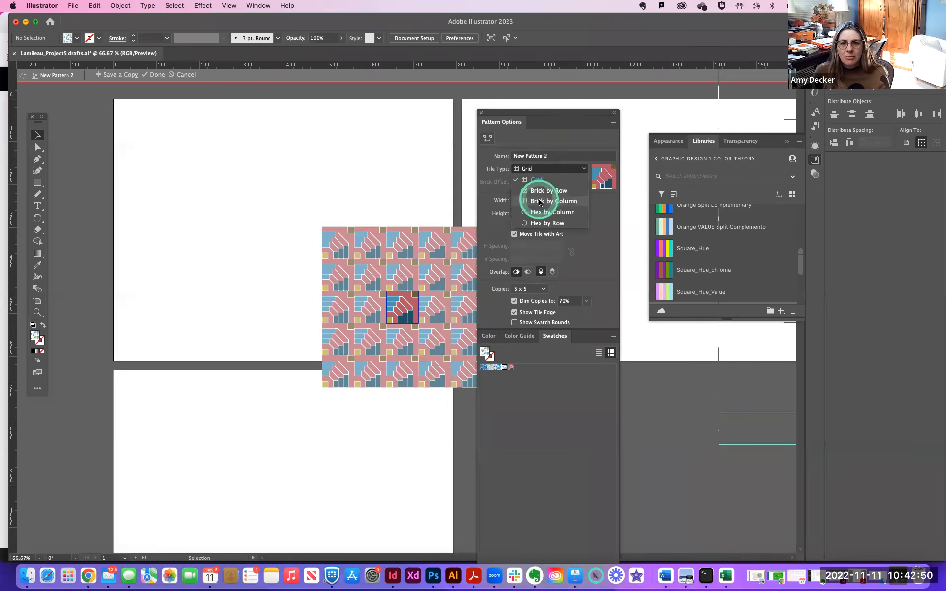
click(540, 202)
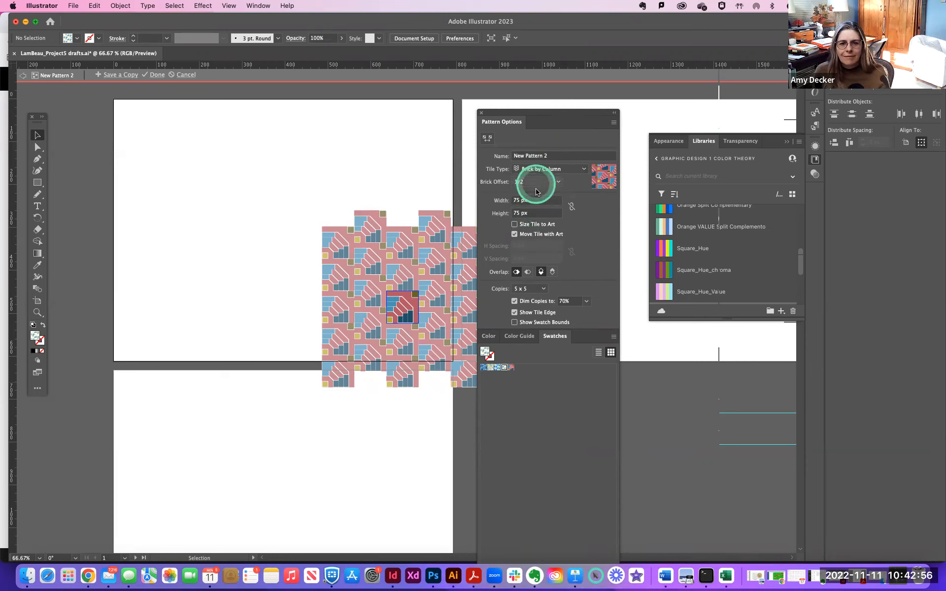
click(531, 225)
click(527, 224)
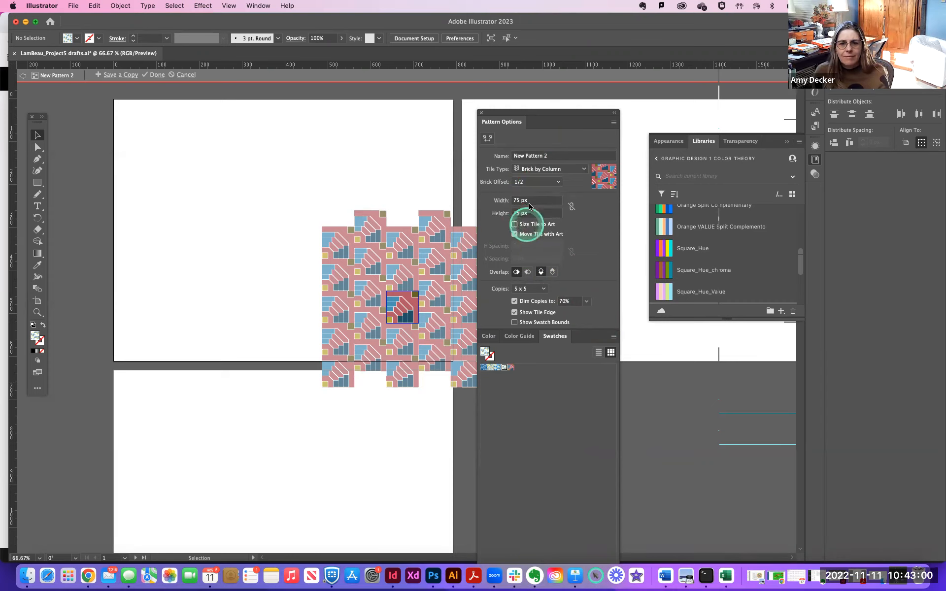
click(553, 181)
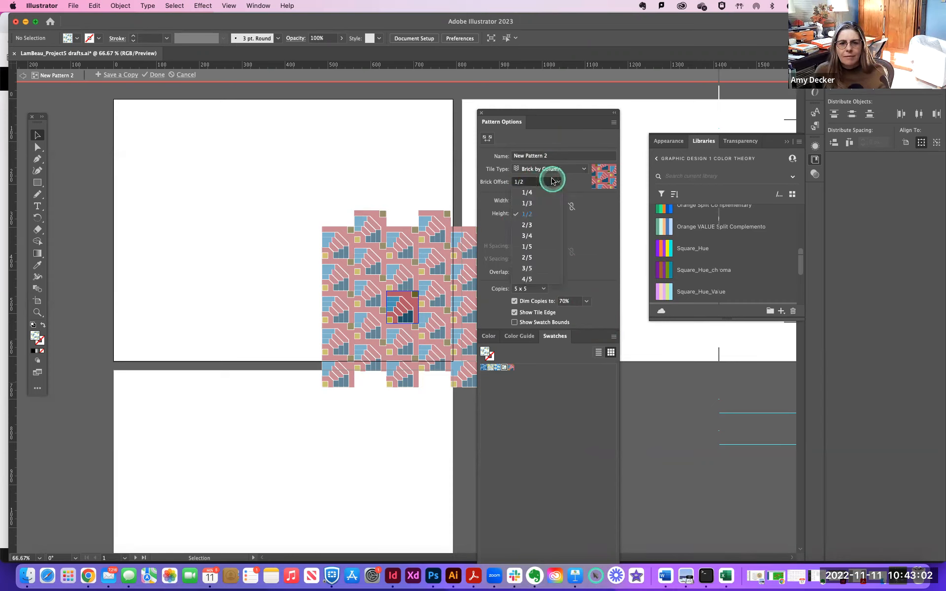
click(576, 215)
Step: Give the pattern 7 x 7 copies, a 3/4 brick offset and a 73 px tile width, and exit pattern editing
click(535, 289)
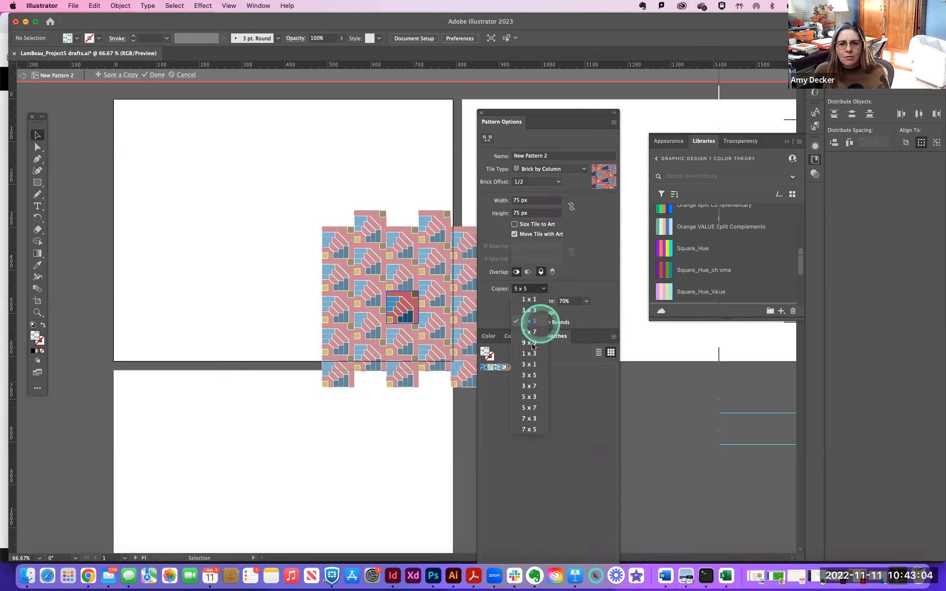
click(530, 332)
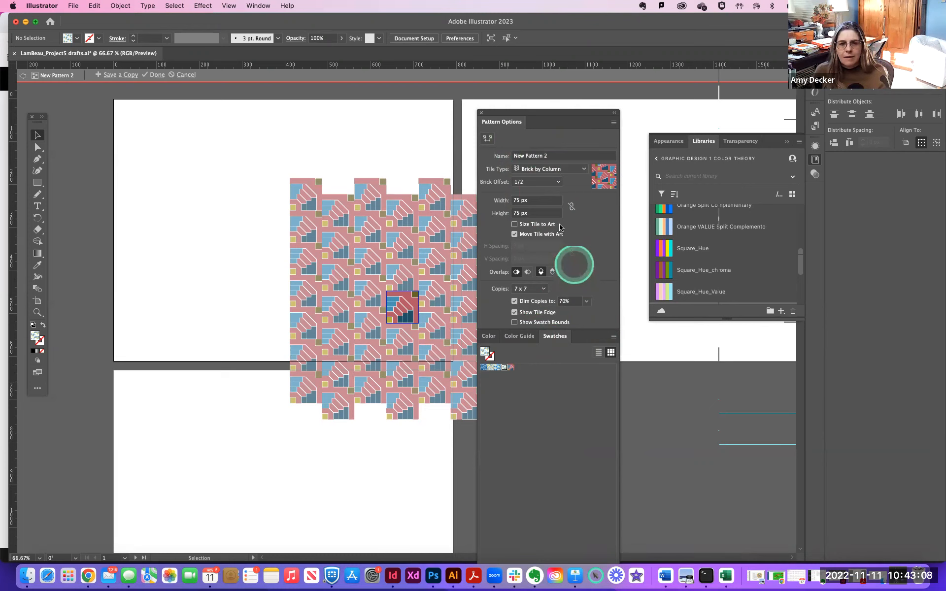
click(613, 122)
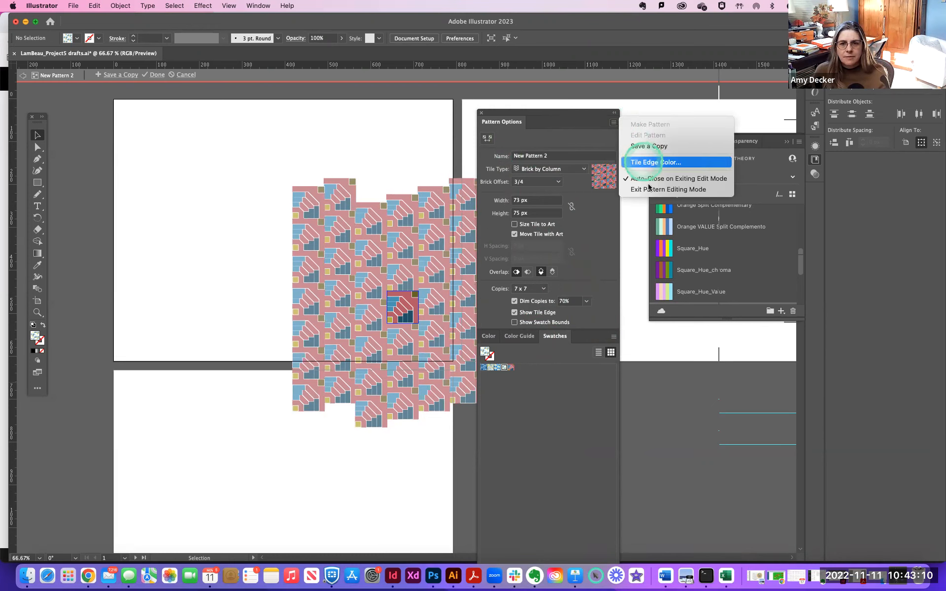
click(650, 189)
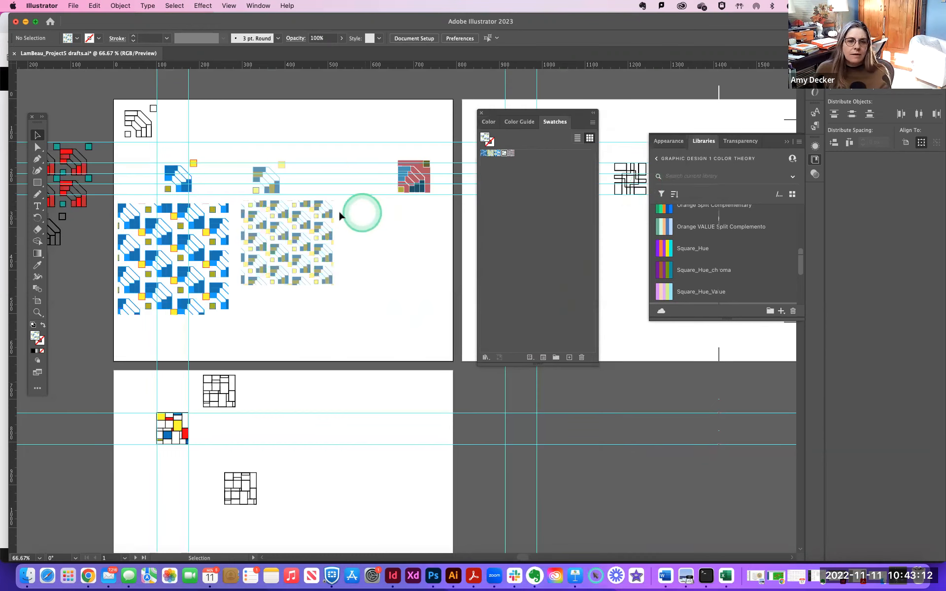
Step: Draw a rectangle about 272 by 264 px below the Chroma motif, fill it with the new red pattern swatch, and deselect it
click(37, 183)
drag(356, 201, 473, 315)
click(511, 153)
click(36, 135)
click(340, 149)
Step: Nudge the three pattern-filled rectangles so they sit side by side under their motifs within the first artboard
drag(400, 246, 382, 243)
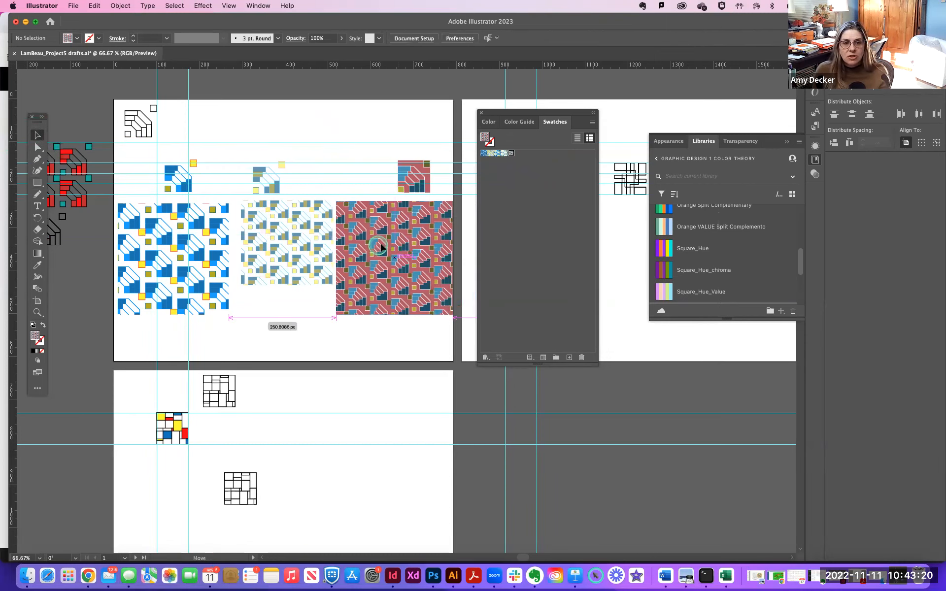
click(286, 246)
drag(287, 247, 280, 250)
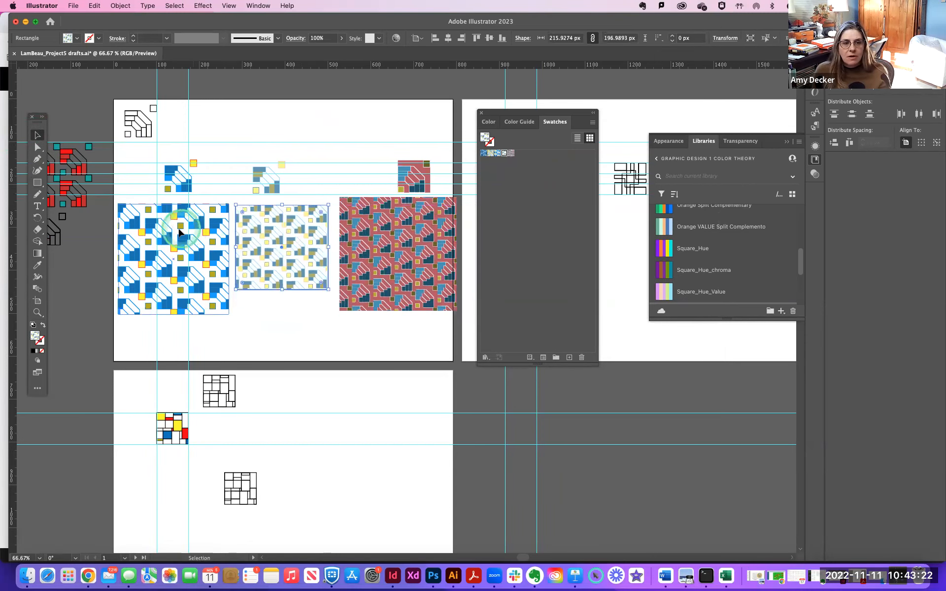
click(212, 231)
drag(361, 242, 358, 241)
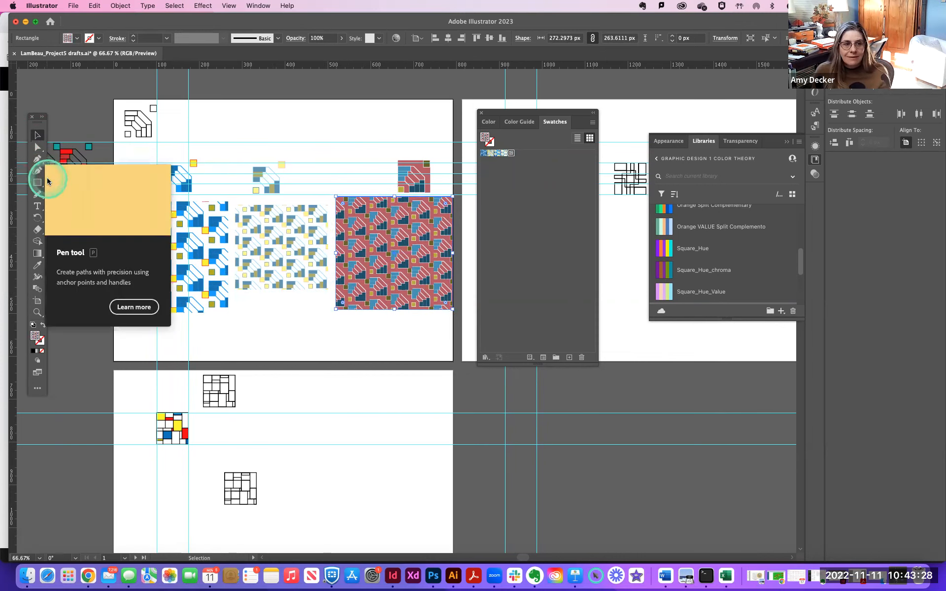
Step: Add a text box below the outline motif on the first artboard reading "Triad HUE"
click(37, 206)
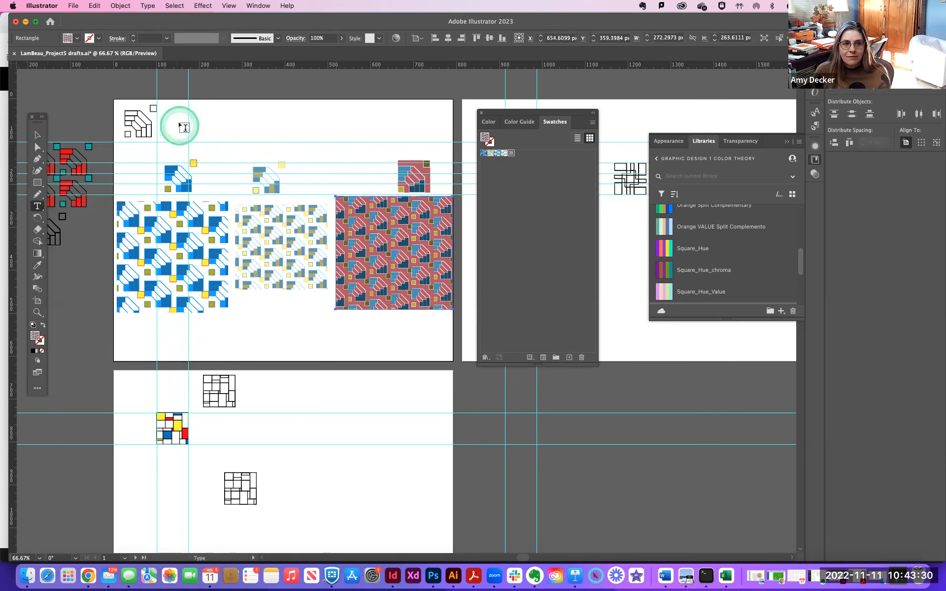
drag(129, 142, 204, 159)
key(BackSpace)
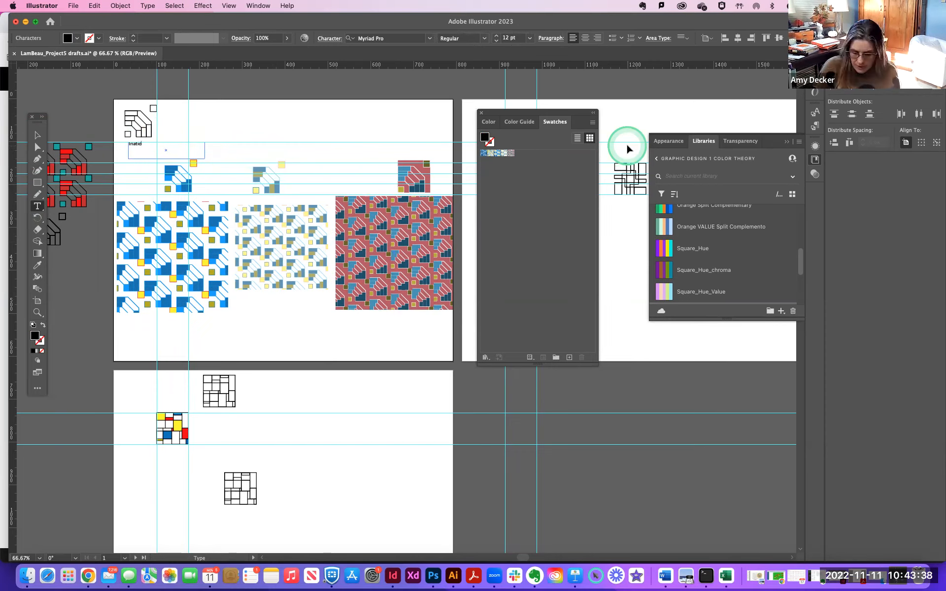
key(super+=)
key(super+=)
key(super+=)
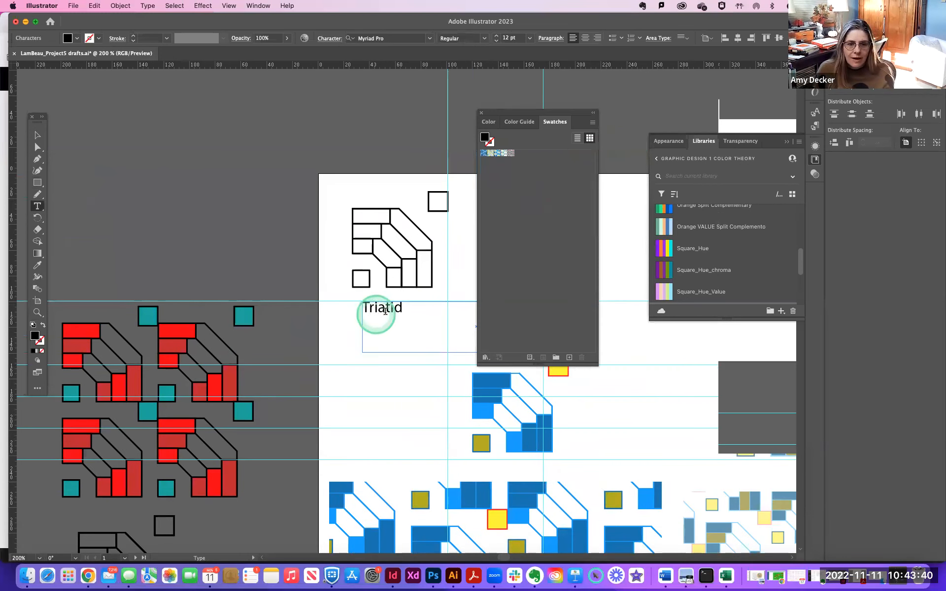
drag(393, 310, 395, 311)
click(410, 306)
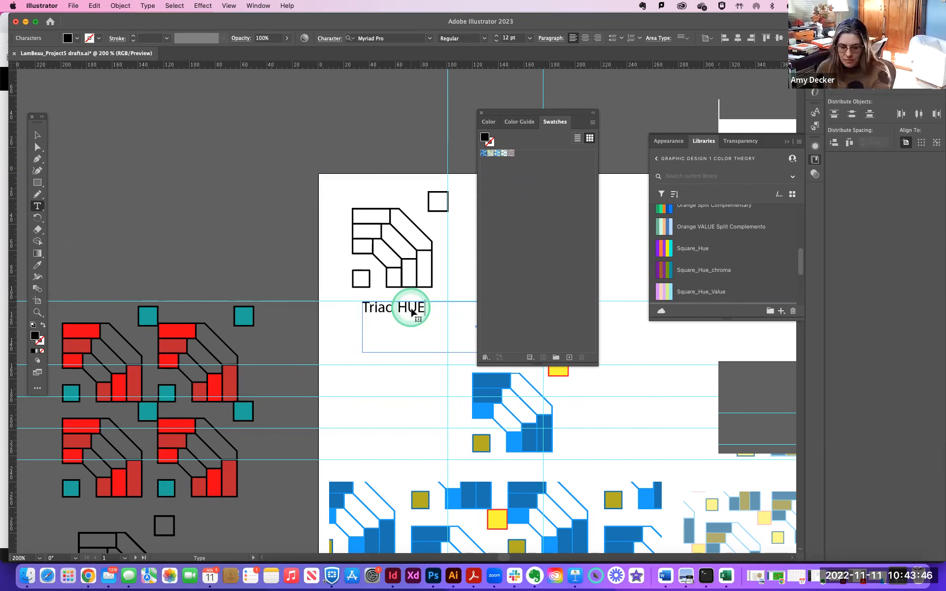
key(super+minus)
key(super+minus)
key(super+a)
key(super+x)
super+click(328, 189)
key(super+z)
key(super+z)
Step: Move the Triad HUE label down to the motif row, placing one beside the Value motif and one beside the Chroma motif
click(37, 135)
click(378, 194)
drag(331, 160, 118, 62)
drag(111, 177, 127, 231)
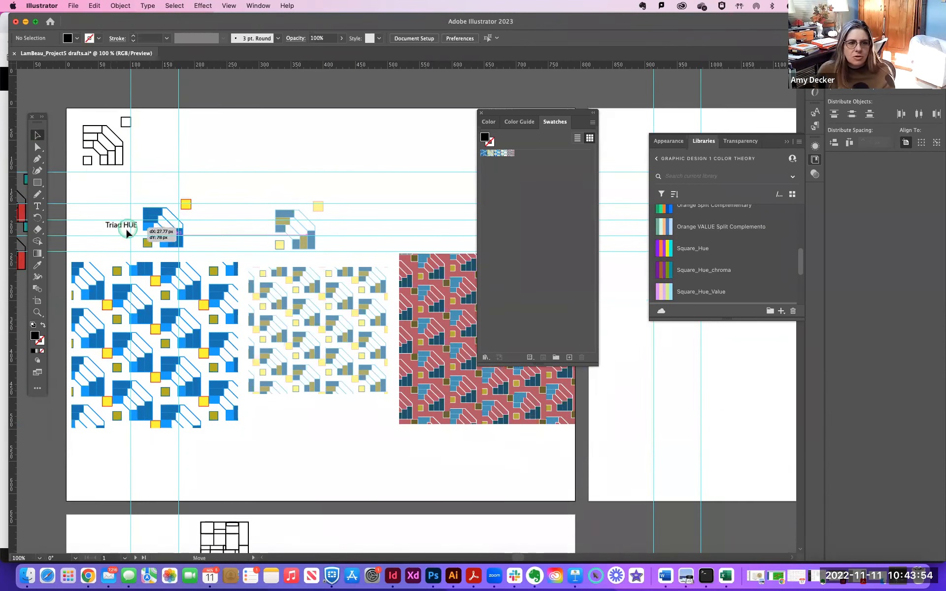
drag(230, 242, 441, 237)
Step: Change the two labels to "Triad VALUE" and "Triad CHROMA", and close the Swatches panel covering the Chroma motif
double_click(342, 232)
click(345, 227)
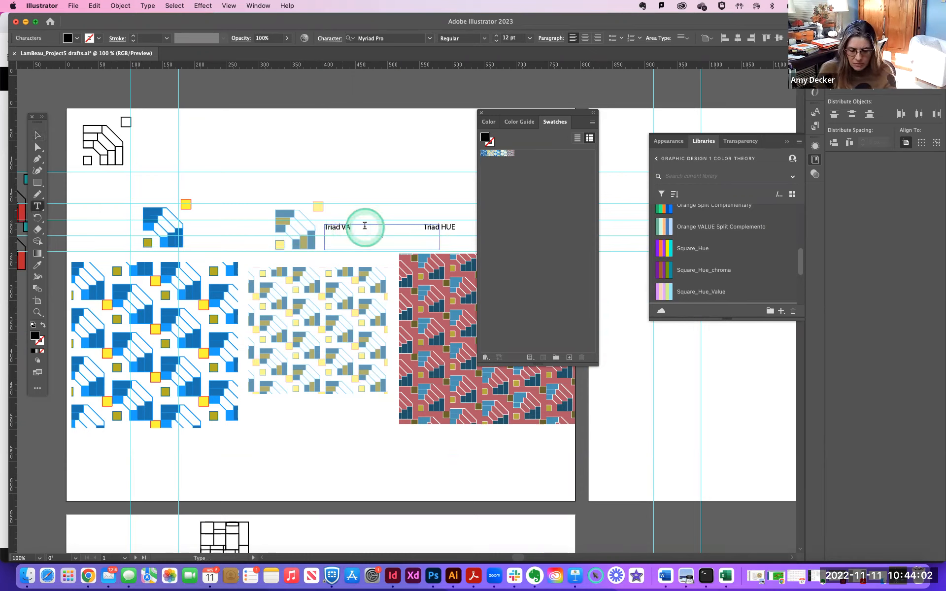
click(441, 227)
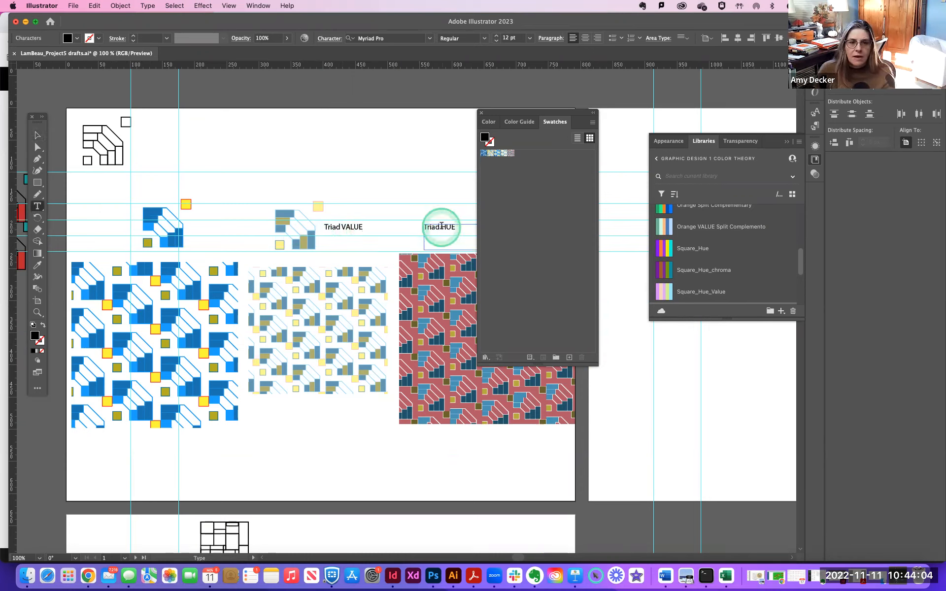
double_click(469, 225)
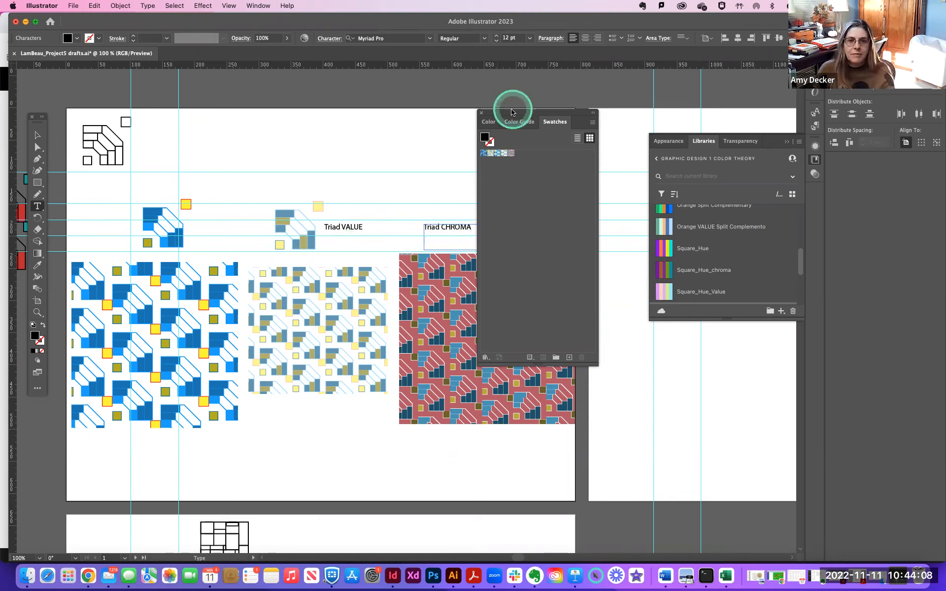
click(482, 113)
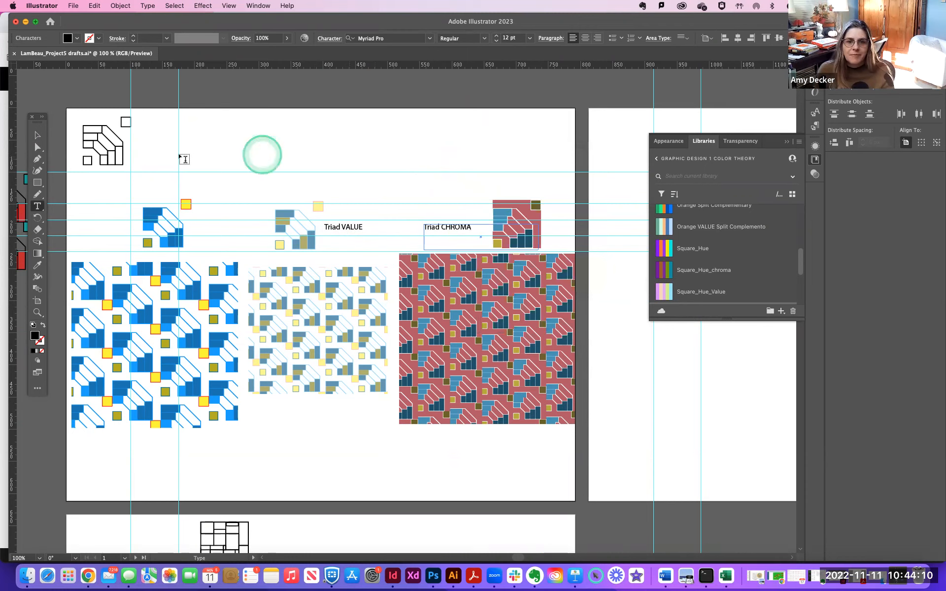
Step: Move the black outline motif across the first artboard so it sits above the Chroma motif
click(37, 134)
click(193, 141)
drag(194, 141, 228, 114)
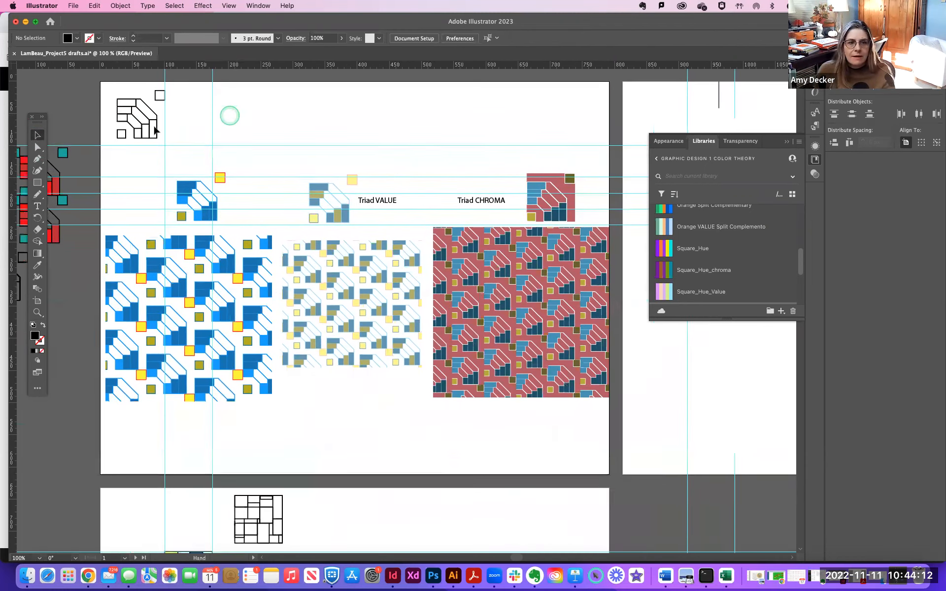
drag(185, 146, 585, 149)
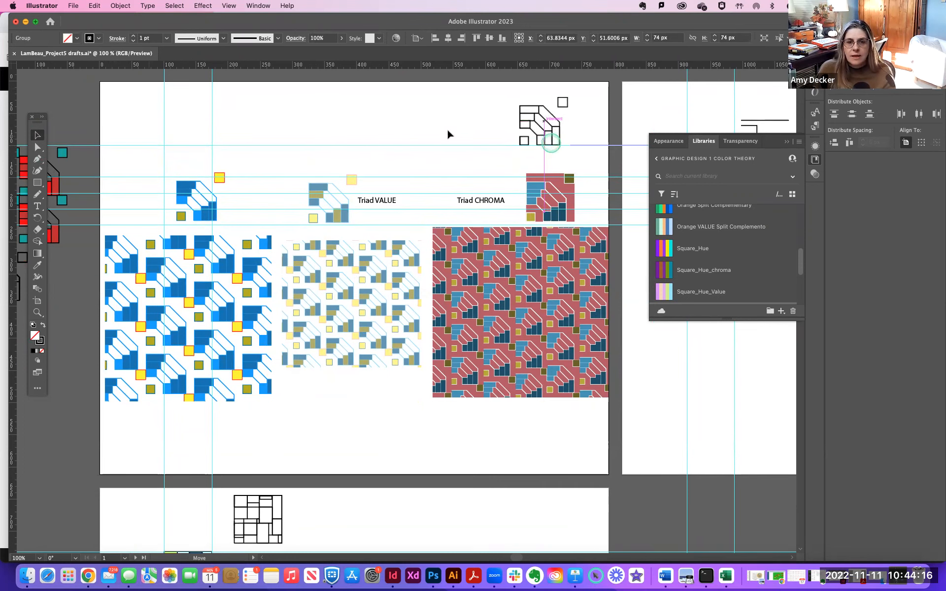
click(454, 147)
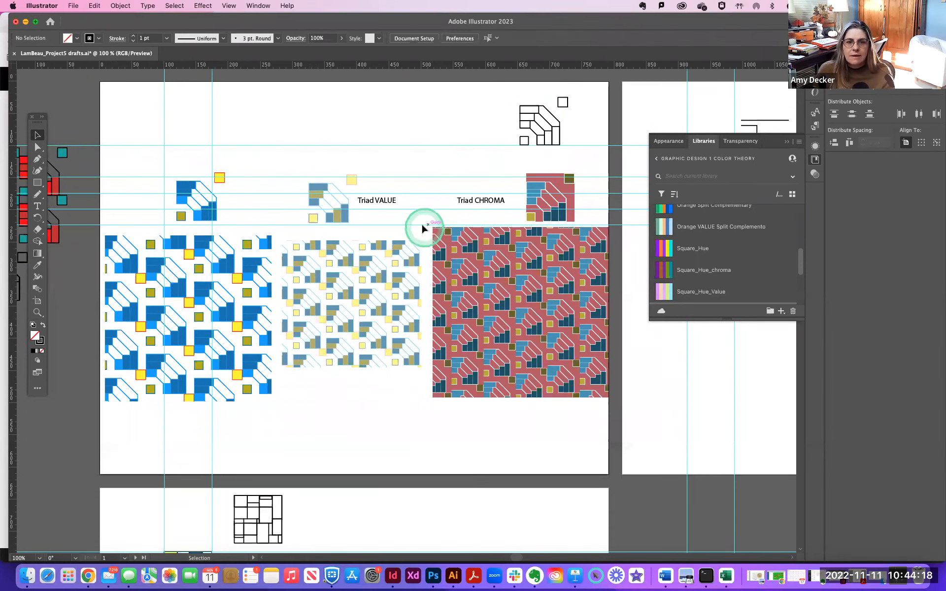
Step: Place a copy of the Triad VALUE label beside the Hue motif and change its text to "Triad HUE"
click(141, 294)
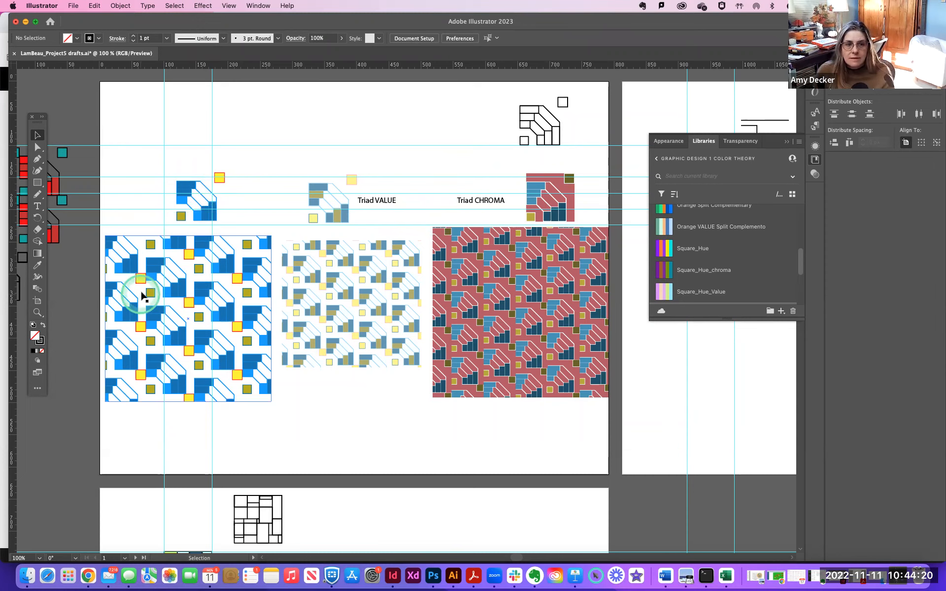
drag(387, 203, 249, 206)
double_click(237, 200)
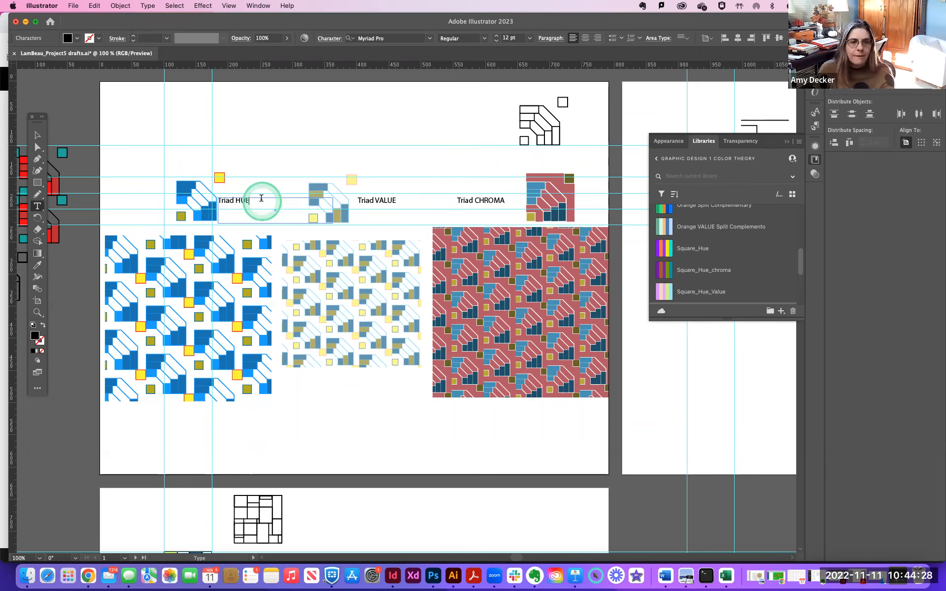
text(HUE)
Step: Shift the Triad HUE, VALUE and CHROMA labels slightly lower beside their motifs and narrow their text frames to fit the words
click(37, 136)
drag(234, 206, 242, 211)
drag(345, 215, 271, 216)
drag(376, 201, 385, 211)
drag(473, 217, 419, 216)
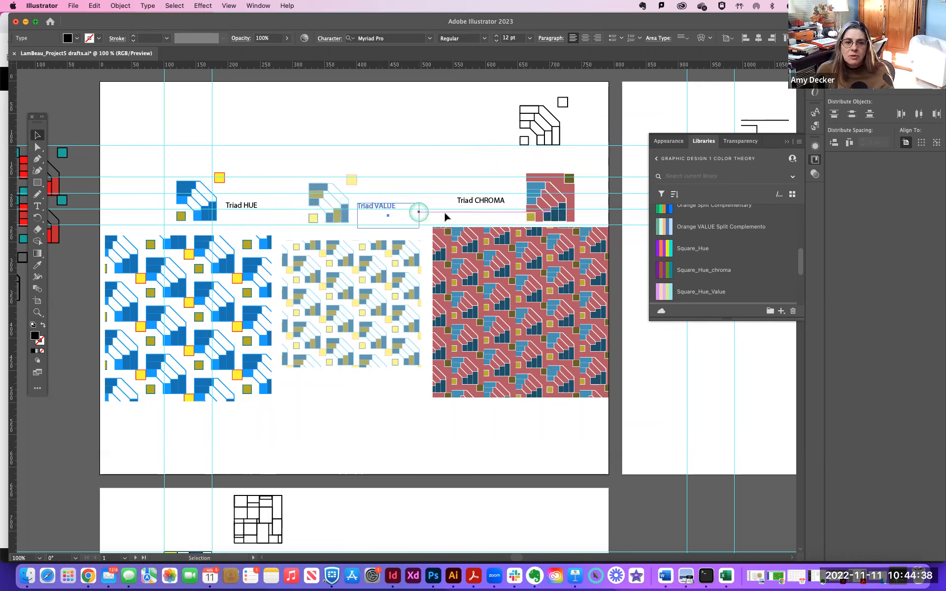
drag(489, 202, 471, 208)
drag(554, 214, 502, 211)
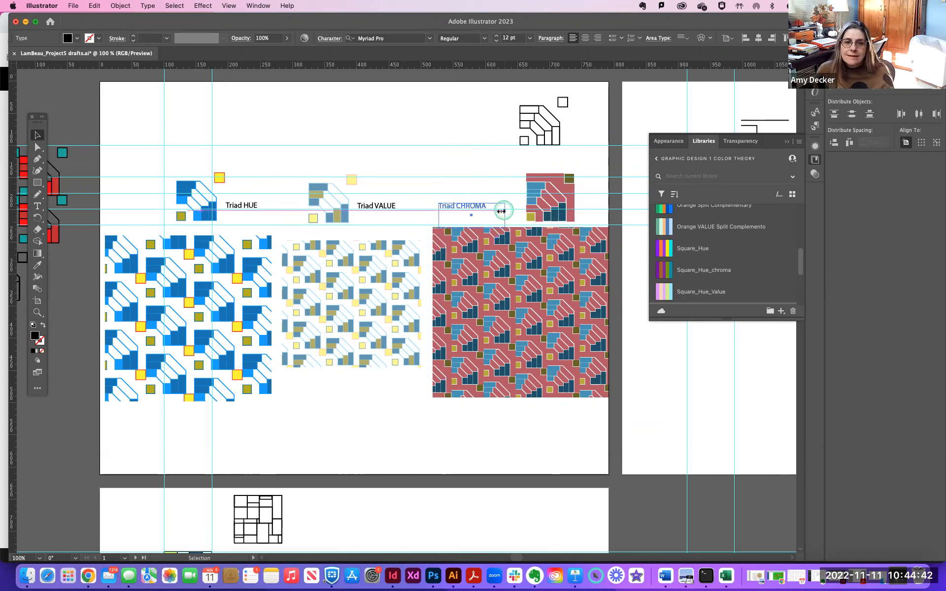
click(460, 159)
Step: Move the Chroma and Hue pattern rectangles down so their upper edges line up with the Value pattern
drag(439, 163, 422, 134)
click(383, 109)
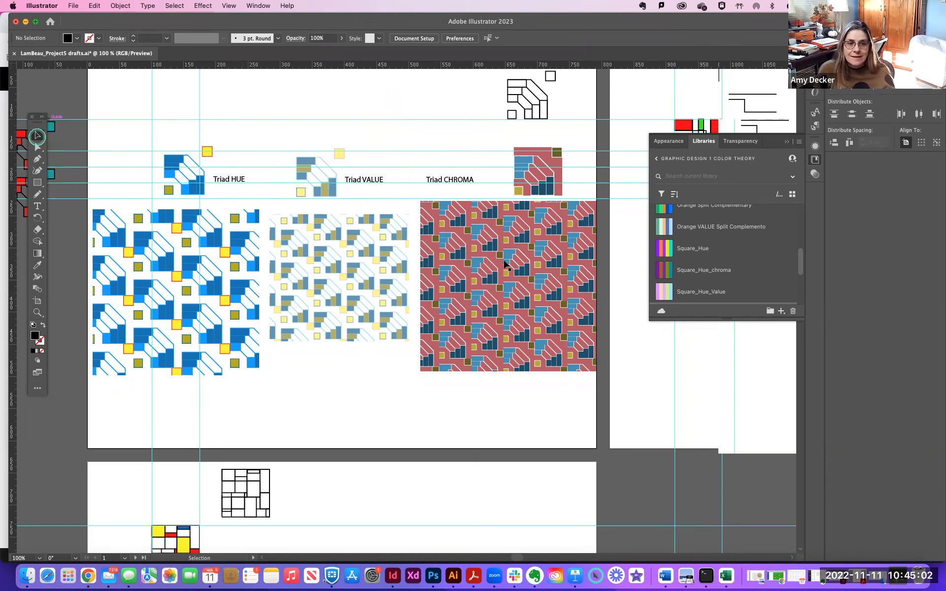
drag(505, 259, 503, 270)
drag(167, 262, 166, 266)
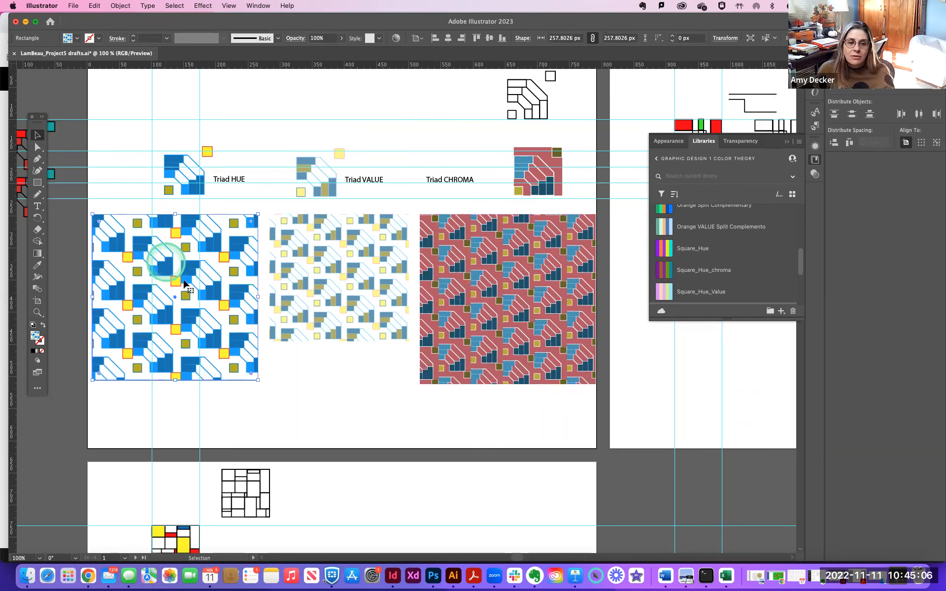
click(328, 408)
click(353, 465)
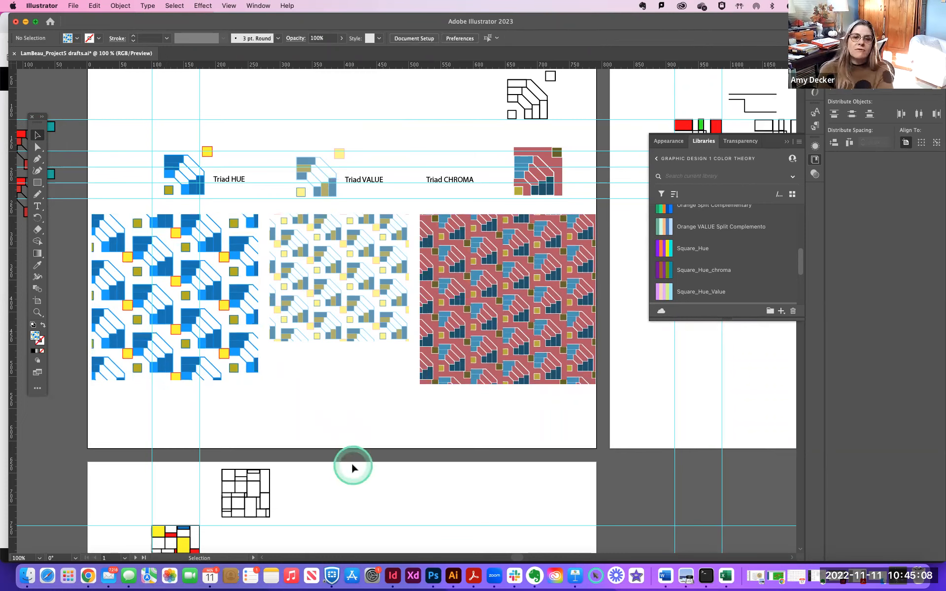